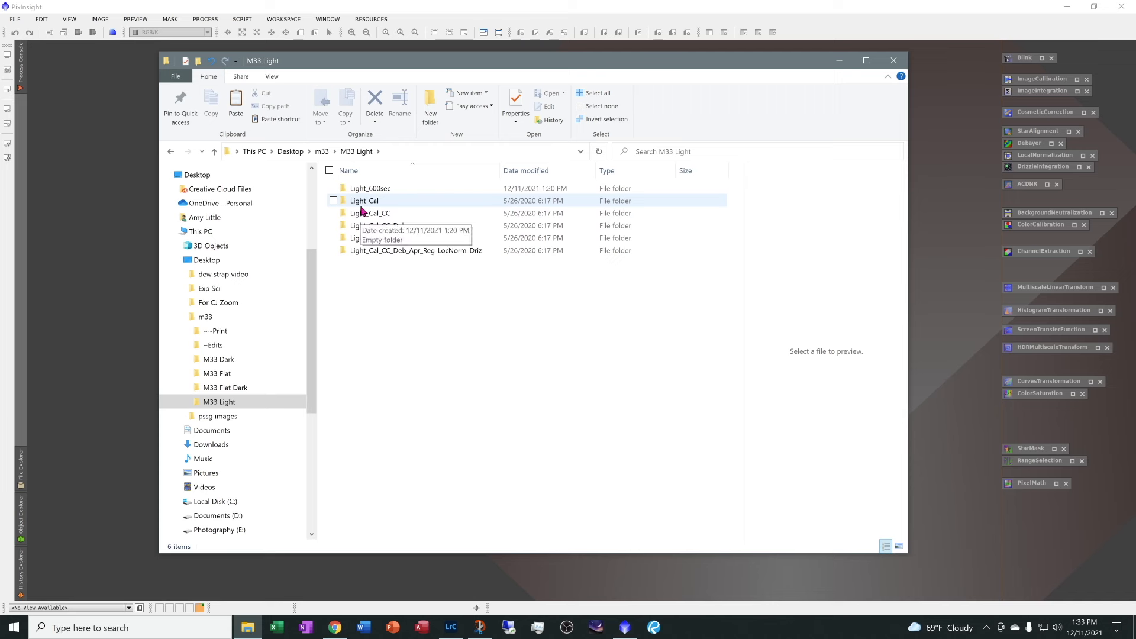
Step: Look through the light frames in the Light_600sec folder, and minimize the file browser window
{"action": "double_click", "coordinate": [367, 189]}
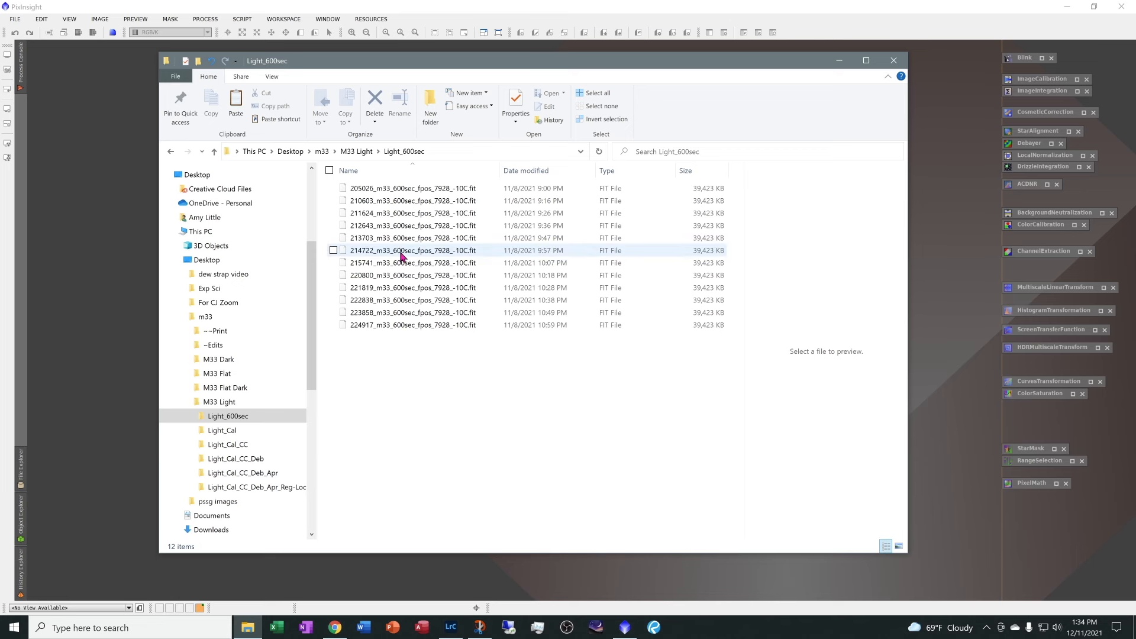
{"action": "left_click", "coordinate": [839, 61]}
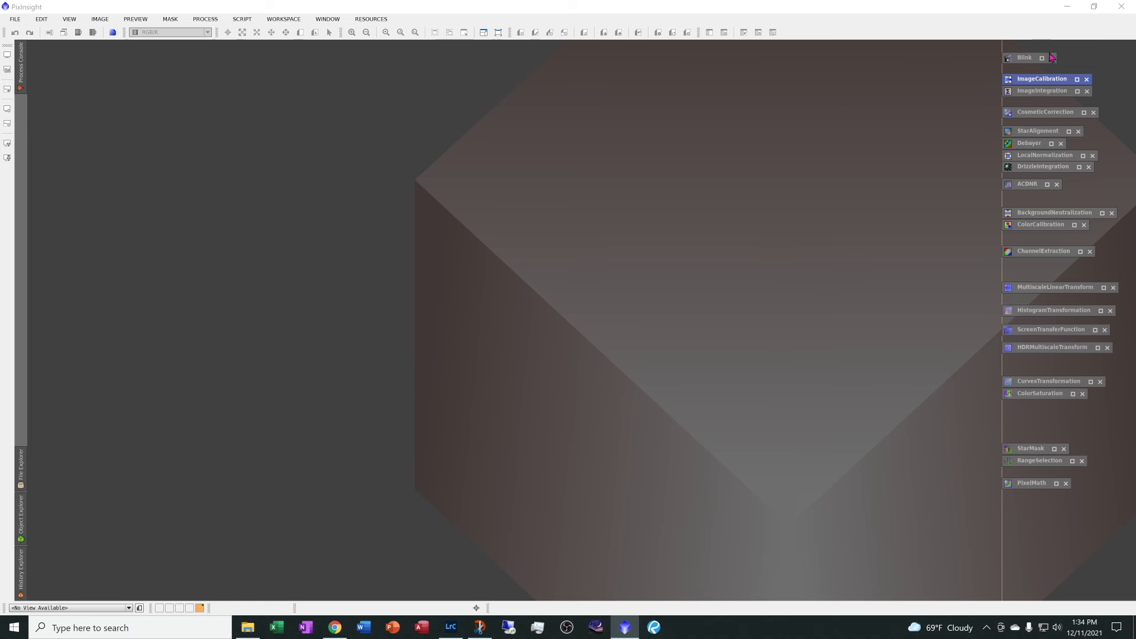
Step: Open ImageIntegration and add all dark frames from the m33 > M33 Dark > 600sec folder as input images
{"action": "left_click", "coordinate": [1037, 92]}
{"action": "left_click", "coordinate": [1077, 92]}
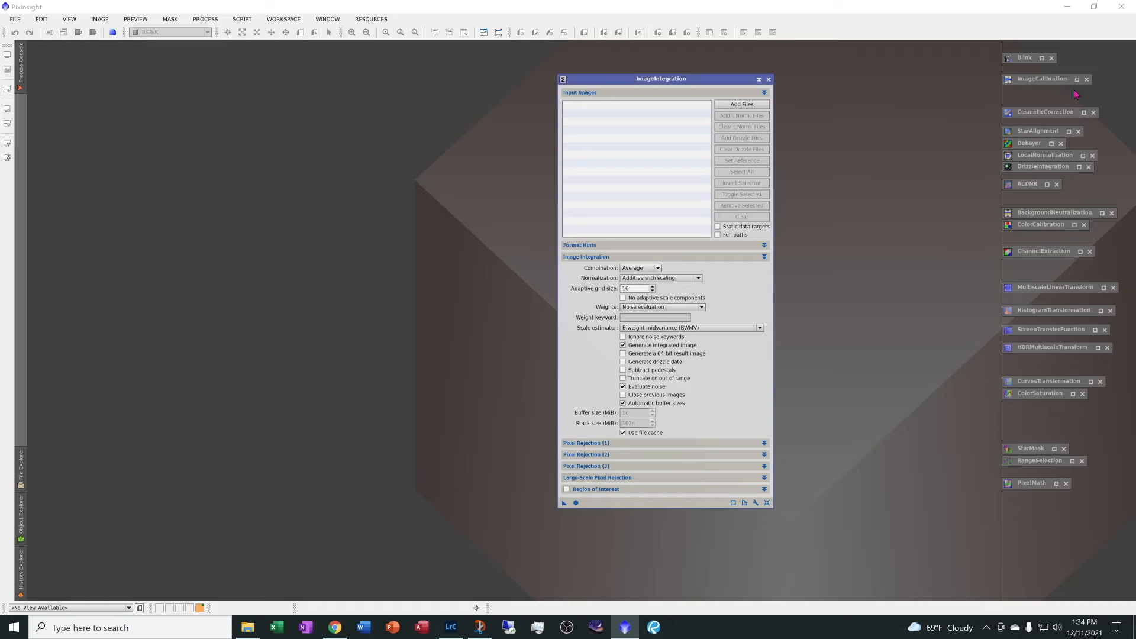
{"action": "left_click", "coordinate": [716, 107]}
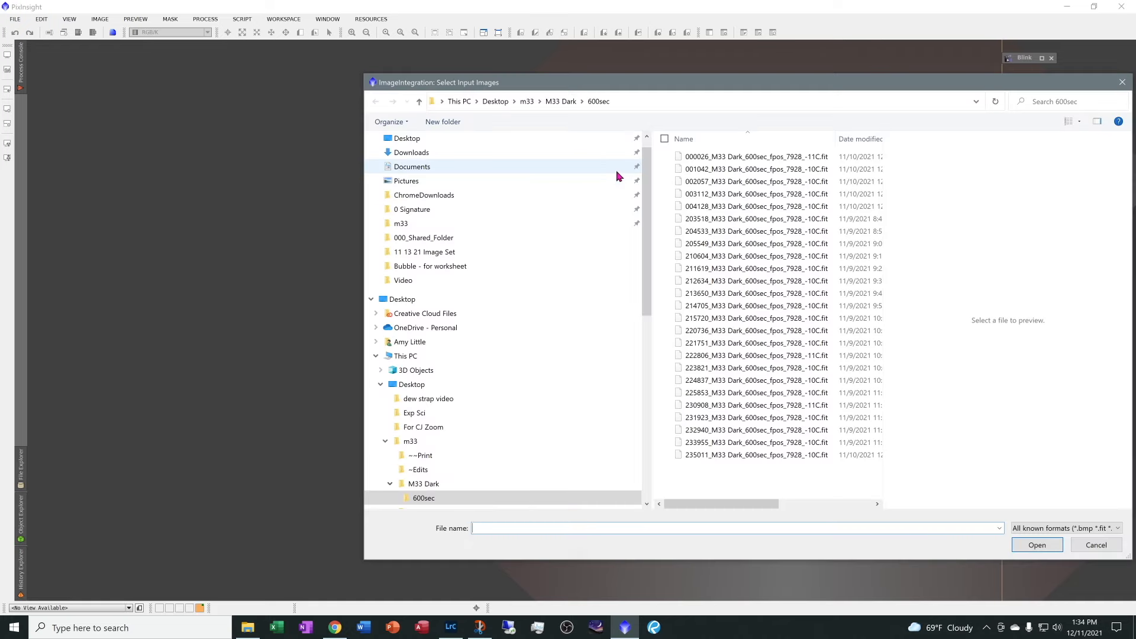
{"action": "left_click", "coordinate": [405, 225]}
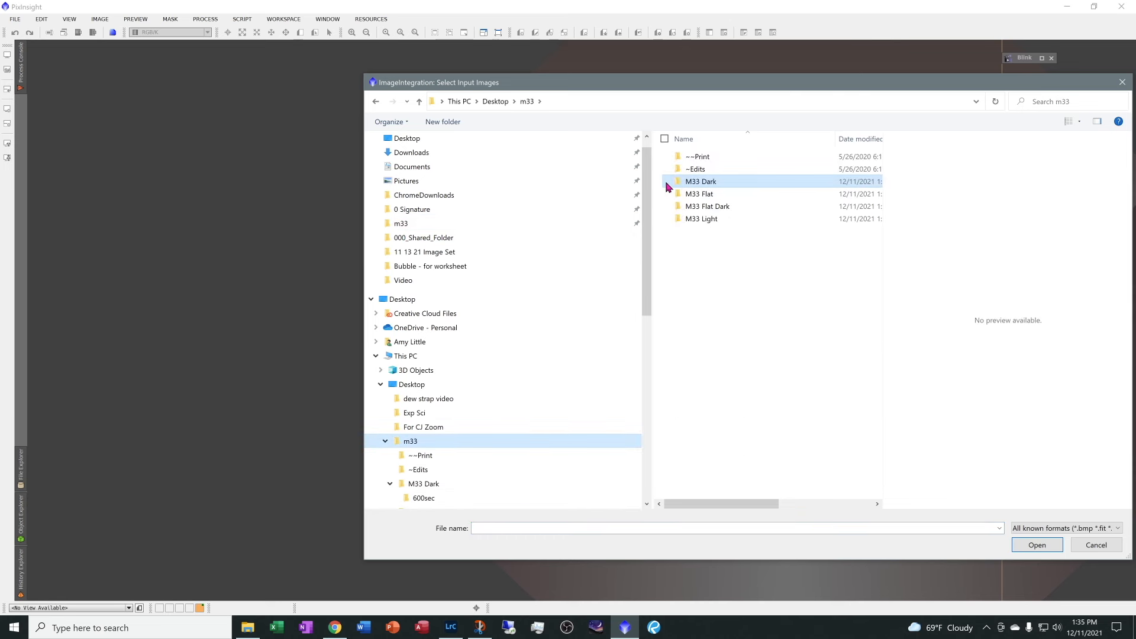
{"action": "double_click", "coordinate": [677, 184]}
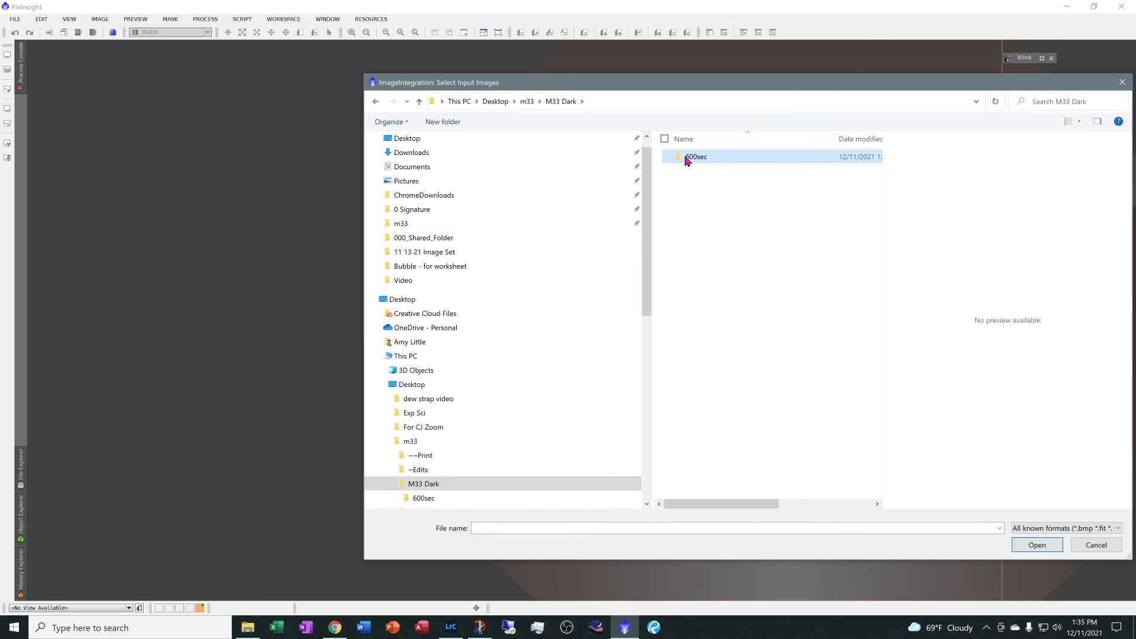
{"action": "double_click", "coordinate": [687, 157]}
{"action": "left_click_drag", "start_coordinate": [815, 476], "coordinate": [687, 137]}
{"action": "left_click", "coordinate": [1056, 548]}
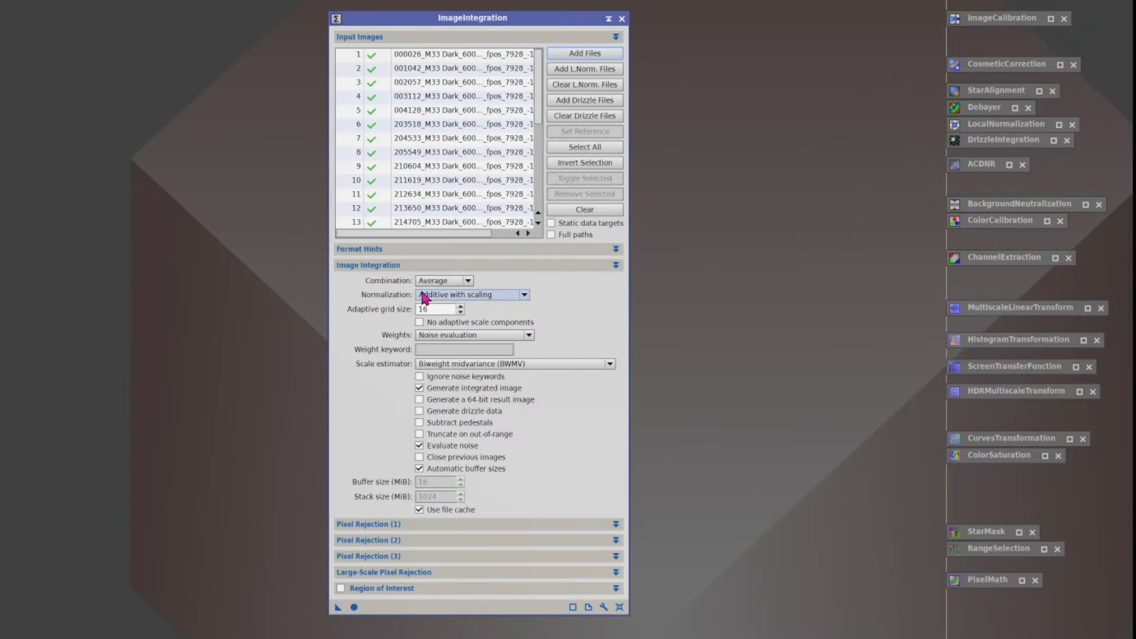
Step: Keep Additive with scaling normalization, set the integration weights to Don't care (all weights = 1), and turn off Evaluate noise
{"action": "left_click", "coordinate": [525, 296]}
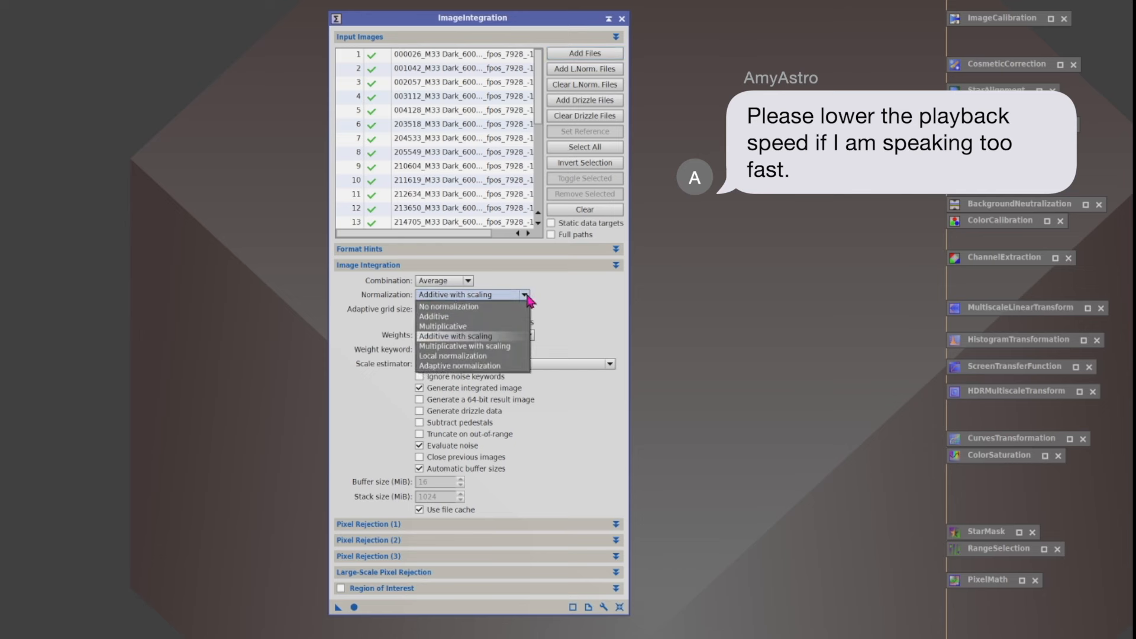
{"action": "left_click", "coordinate": [527, 297]}
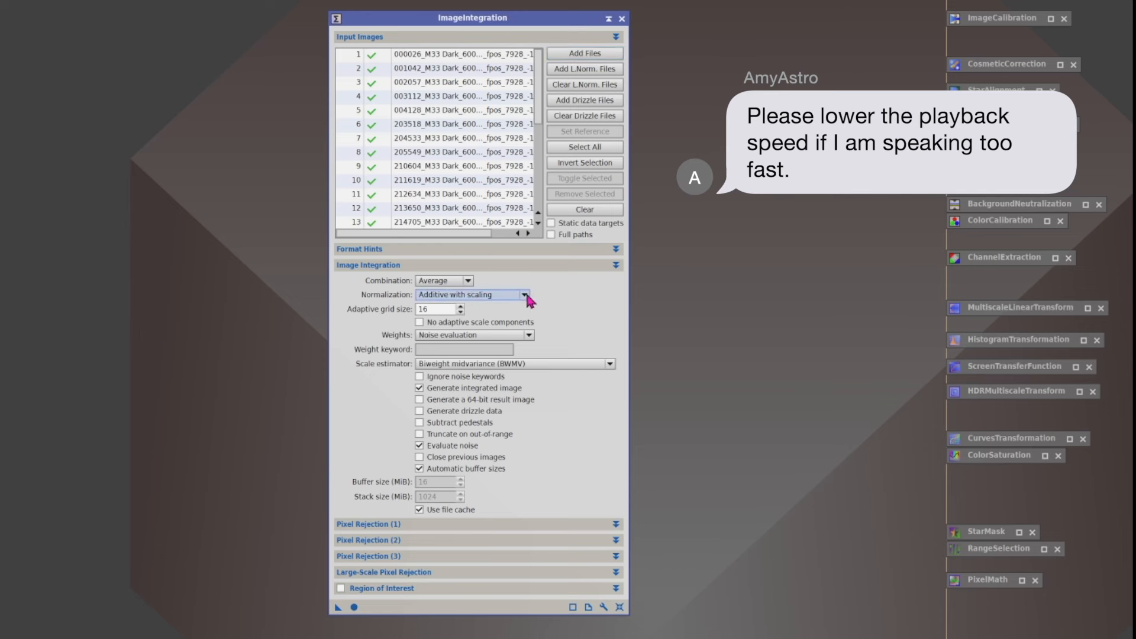
{"action": "left_click", "coordinate": [492, 343]}
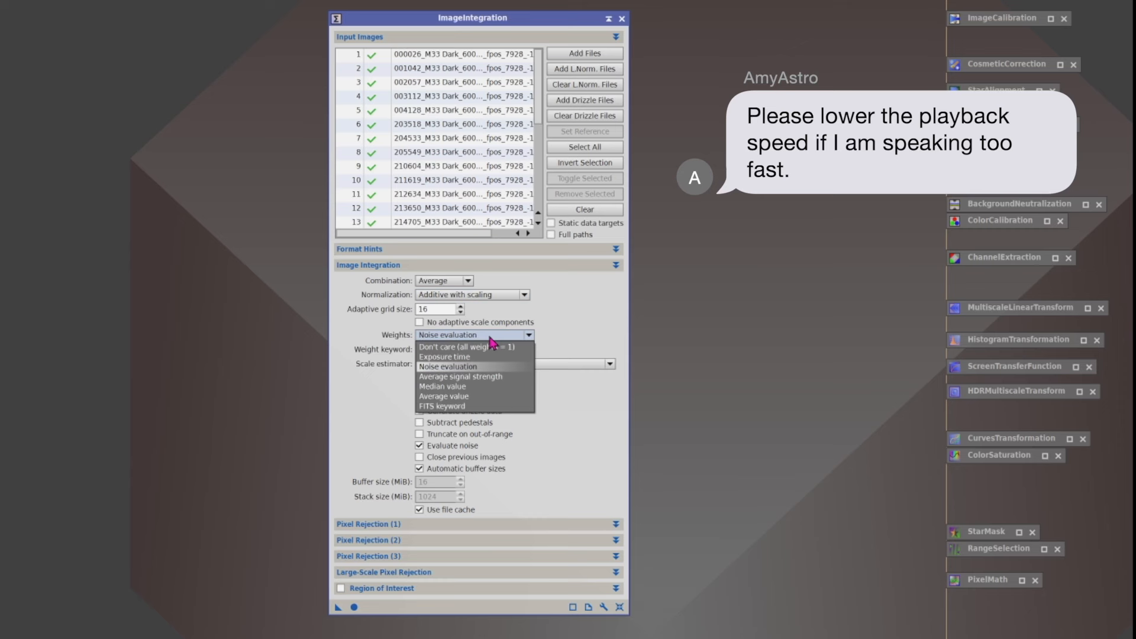
{"action": "left_click", "coordinate": [473, 348]}
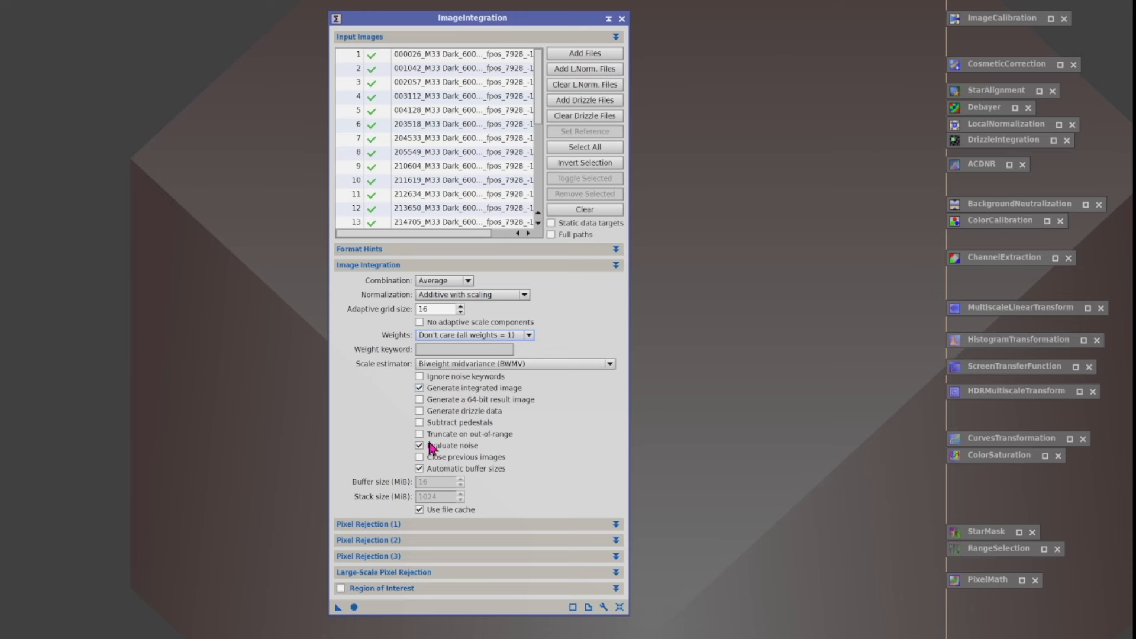
{"action": "left_click", "coordinate": [442, 447]}
{"action": "left_click", "coordinate": [517, 266]}
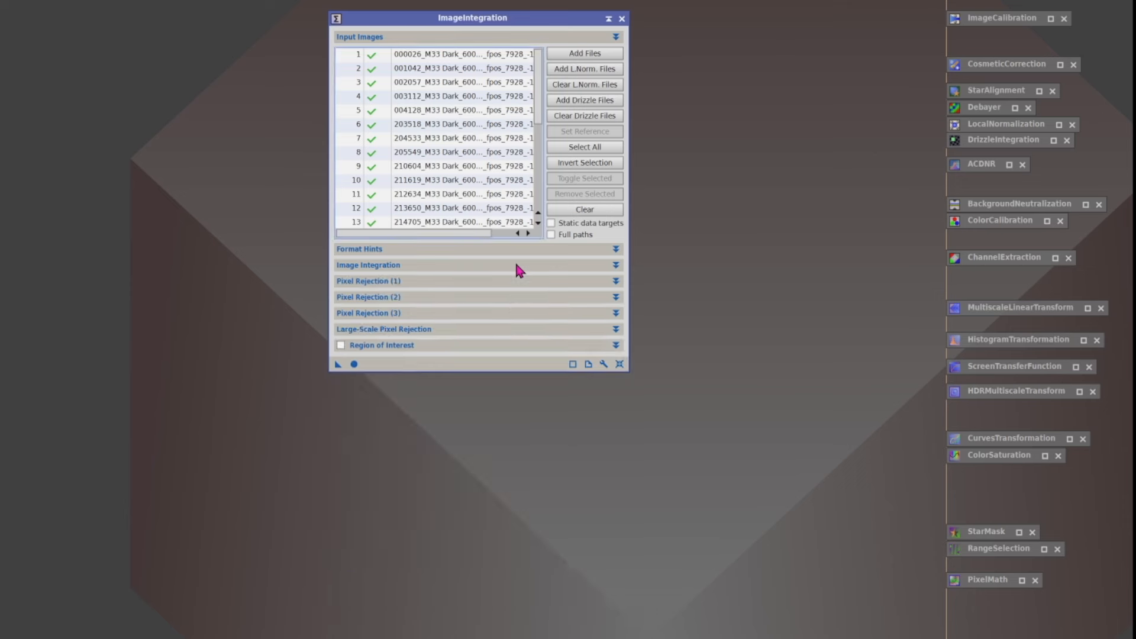
Step: Set pixel rejection to Winsorized Sigma Clipping with Scale + zero offset normalization, and turn off Generate rejection maps and Clip low range
{"action": "left_click", "coordinate": [425, 281]}
{"action": "left_click", "coordinate": [547, 297]}
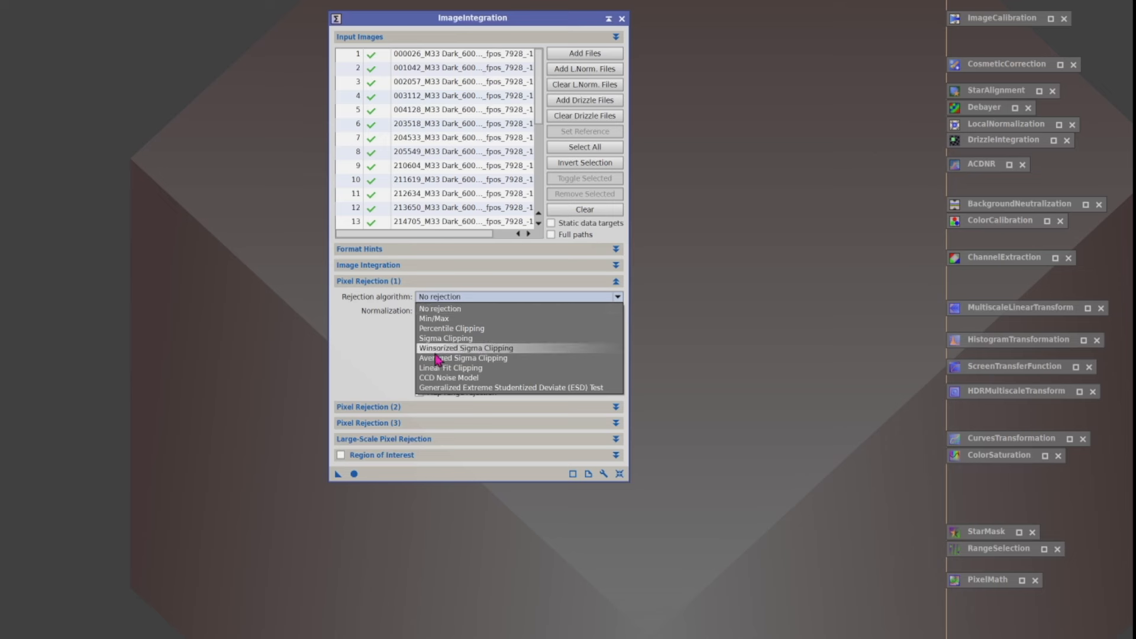
{"action": "left_click", "coordinate": [514, 350]}
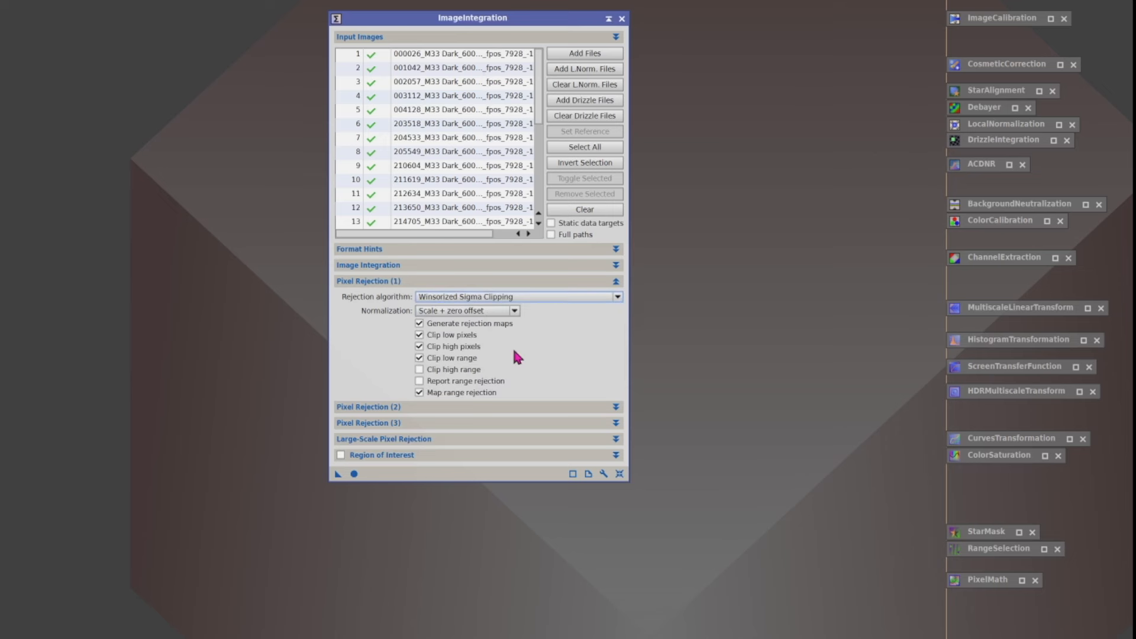
{"action": "left_click", "coordinate": [524, 320]}
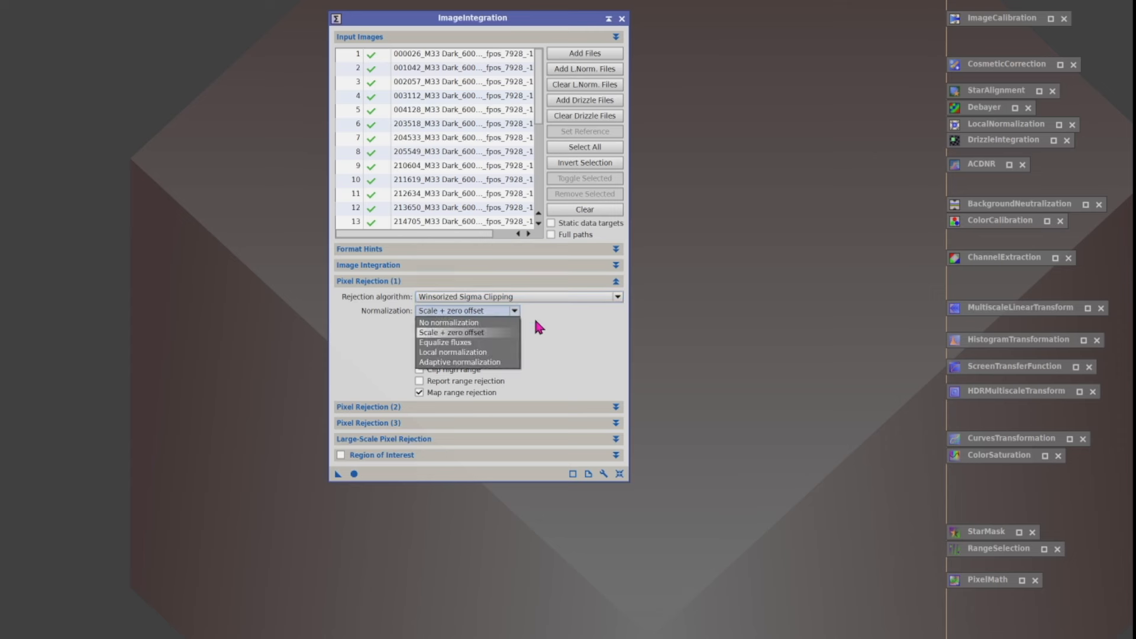
{"action": "left_click", "coordinate": [539, 327]}
{"action": "left_click", "coordinate": [420, 324]}
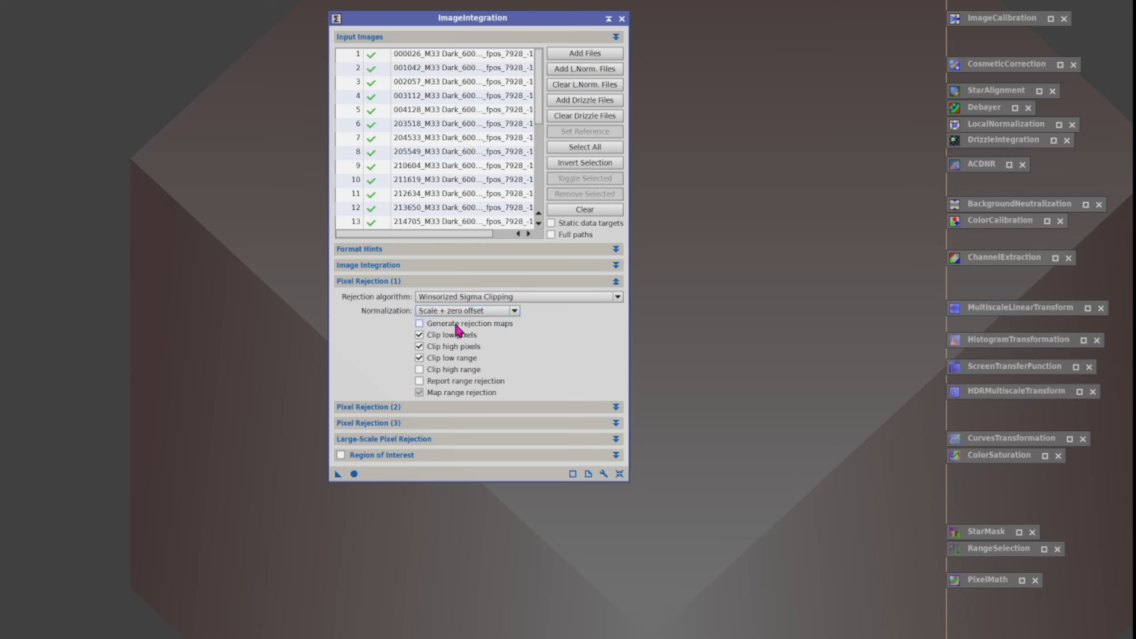
{"action": "left_click", "coordinate": [444, 358]}
Step: Run the integration of the dark frames and auto-stretch the display of the resulting image
{"action": "left_click", "coordinate": [354, 474]}
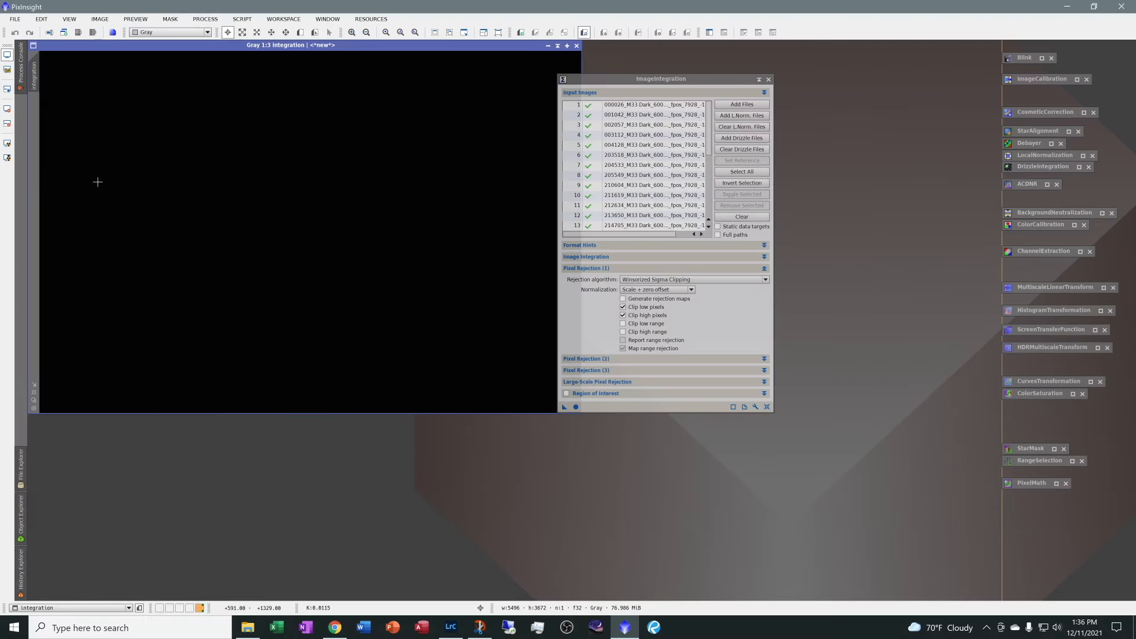
{"action": "left_click", "coordinate": [768, 79]}
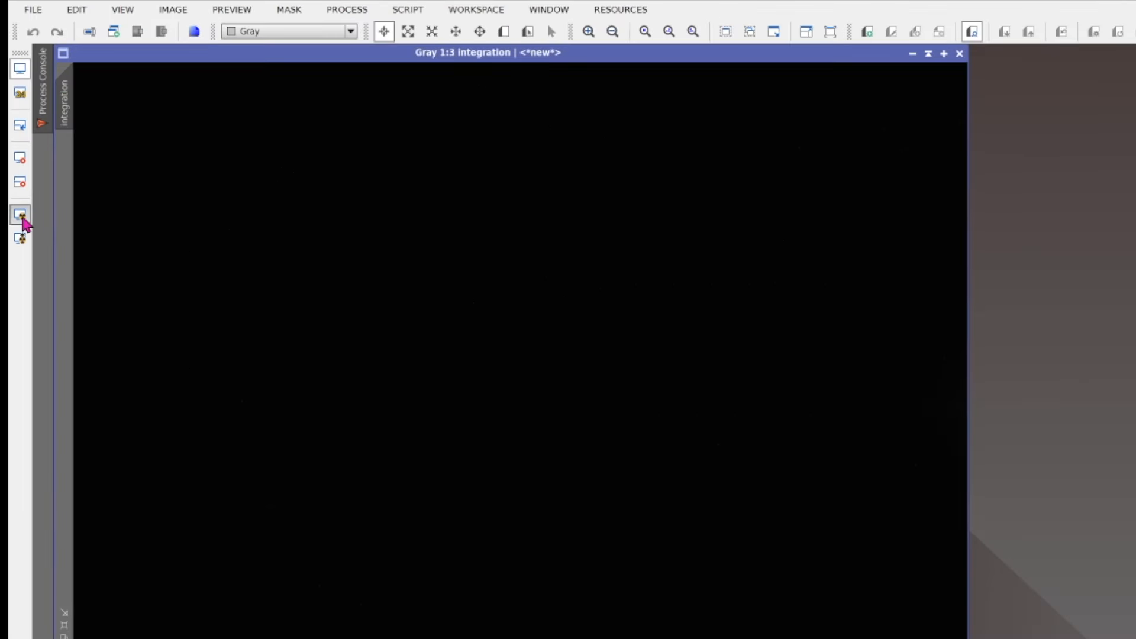
{"action": "left_click", "coordinate": [8, 143]}
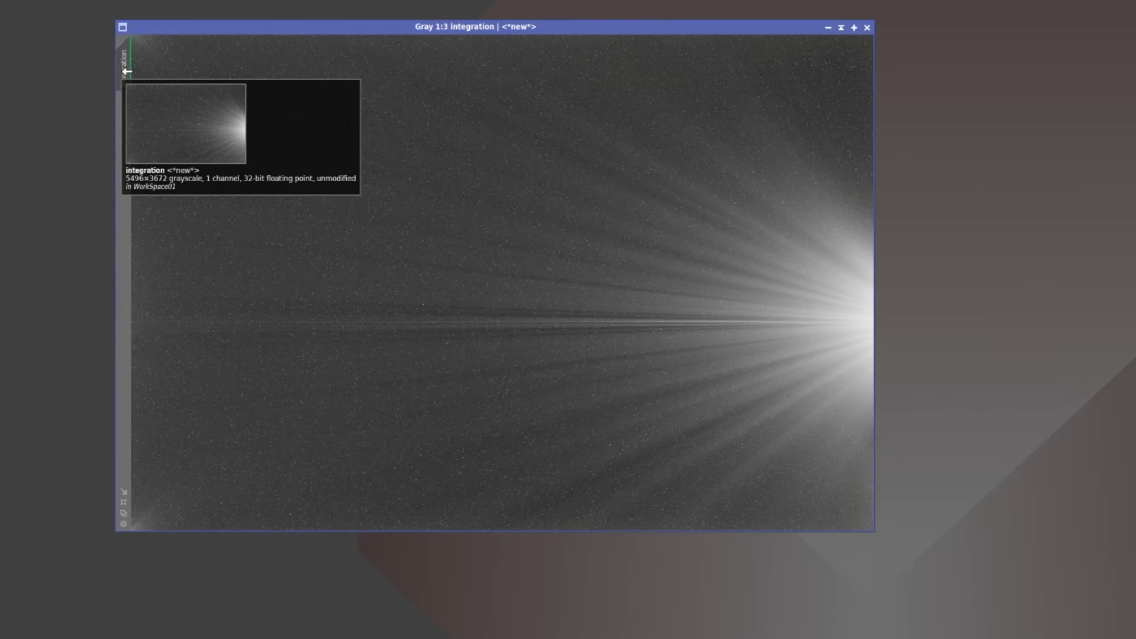
Step: Change the integrated image's identifier to MasterDark
{"action": "right_click", "coordinate": [127, 71]}
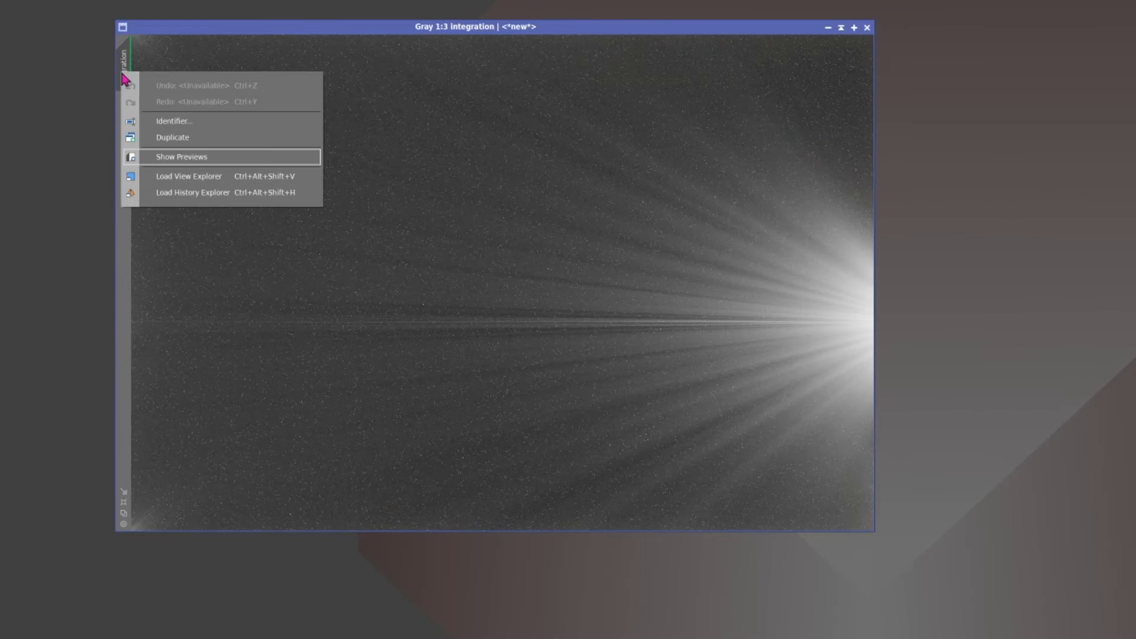
{"action": "left_click", "coordinate": [175, 121]}
{"action": "type", "text": "MasterDark"}
{"action": "left_click", "coordinate": [642, 335]}
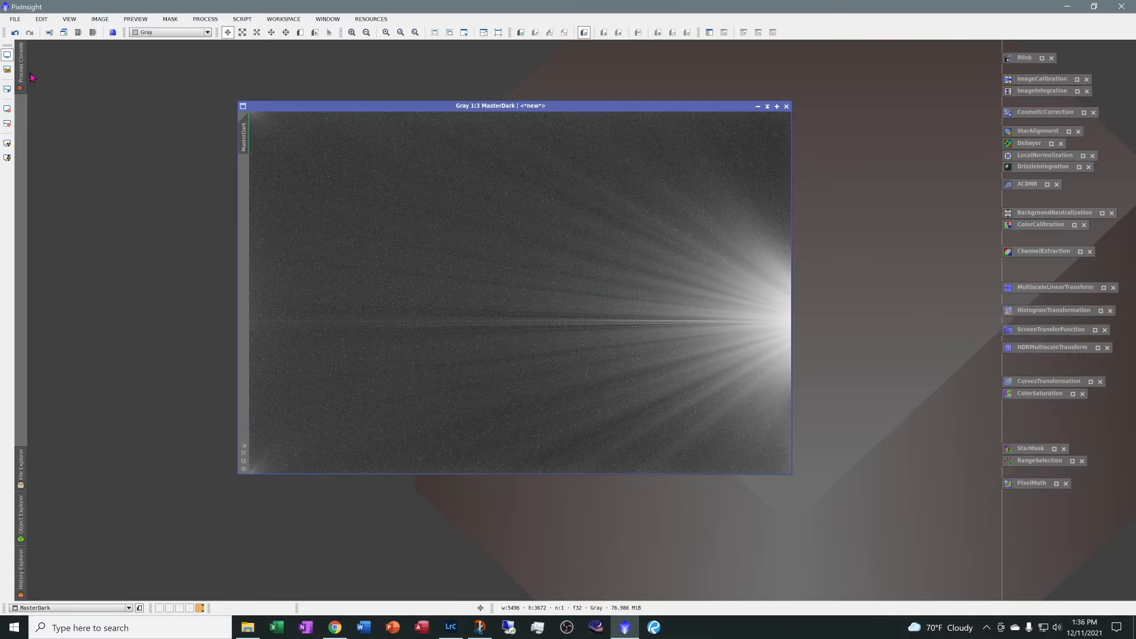
Step: Save the image as MasterDark.xisf in the m33 folder with 32-bit IEEE 754 floating point samples, and close it
{"action": "left_click", "coordinate": [15, 19]}
{"action": "left_click", "coordinate": [42, 111]}
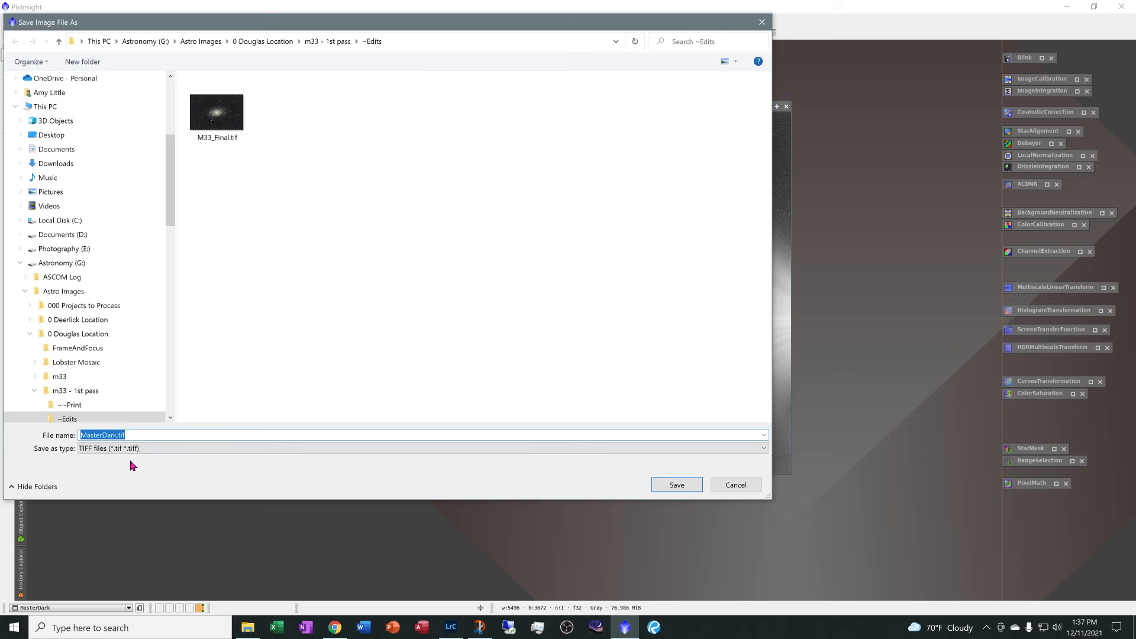
{"action": "left_click", "coordinate": [156, 448]}
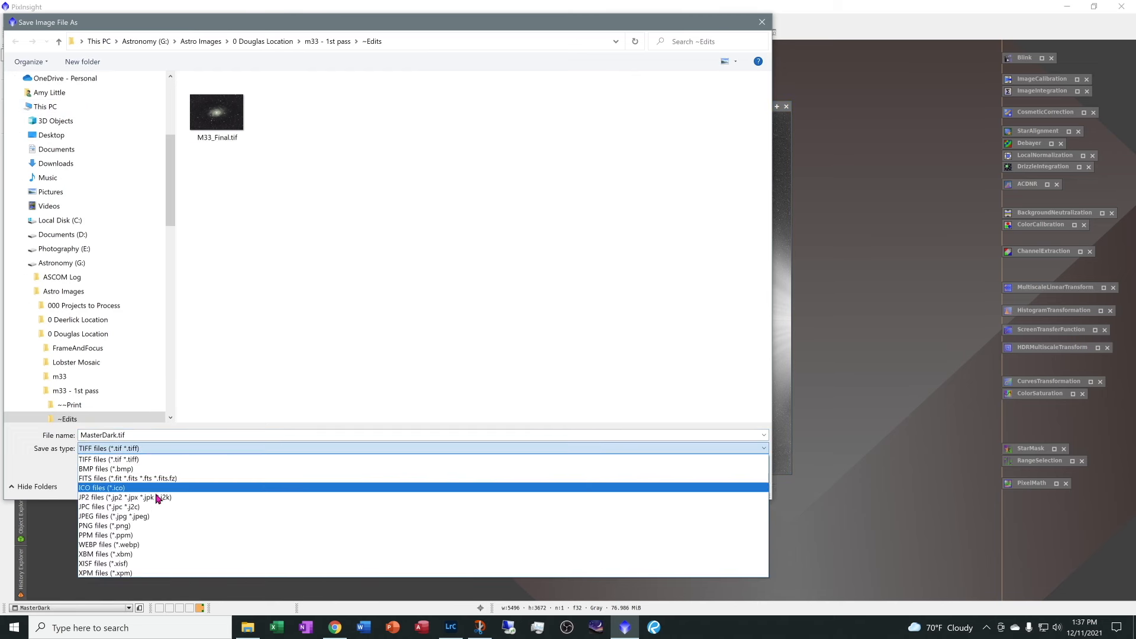
{"action": "left_click", "coordinate": [138, 565]}
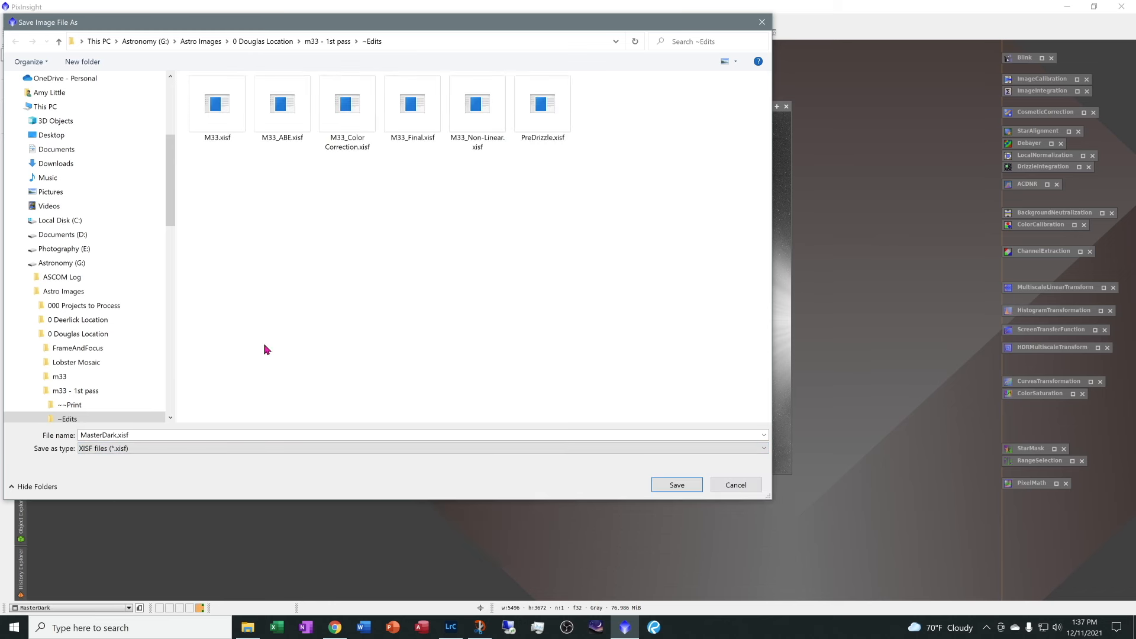
{"action": "scroll", "coordinate": [42, 118], "scroll_direction": "up", "scroll_amount": 3}
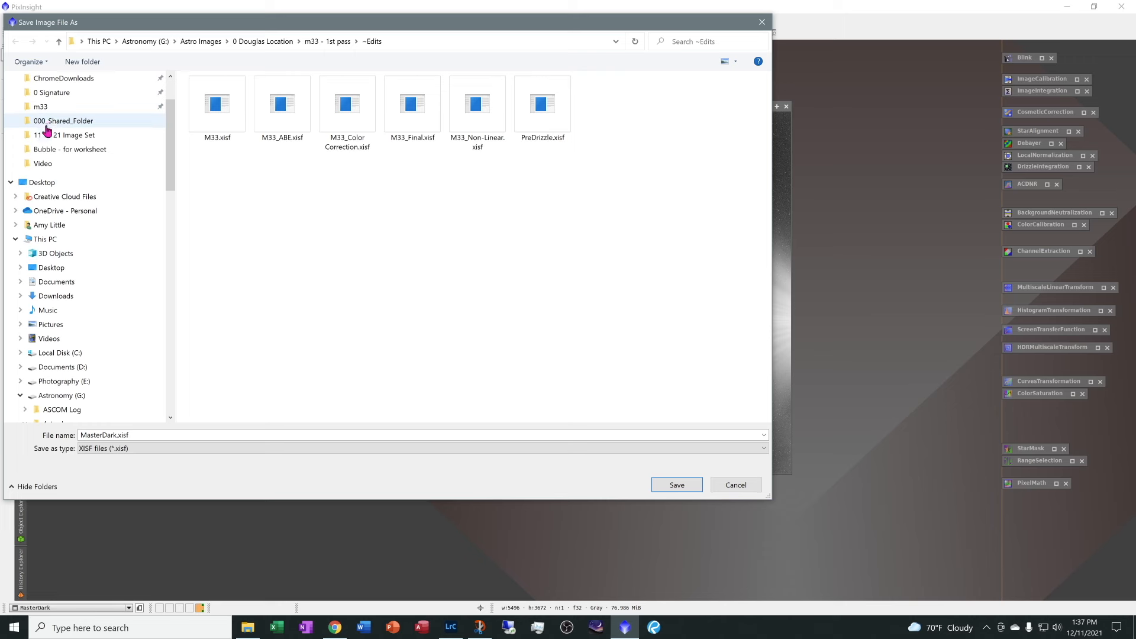
{"action": "left_click", "coordinate": [42, 111]}
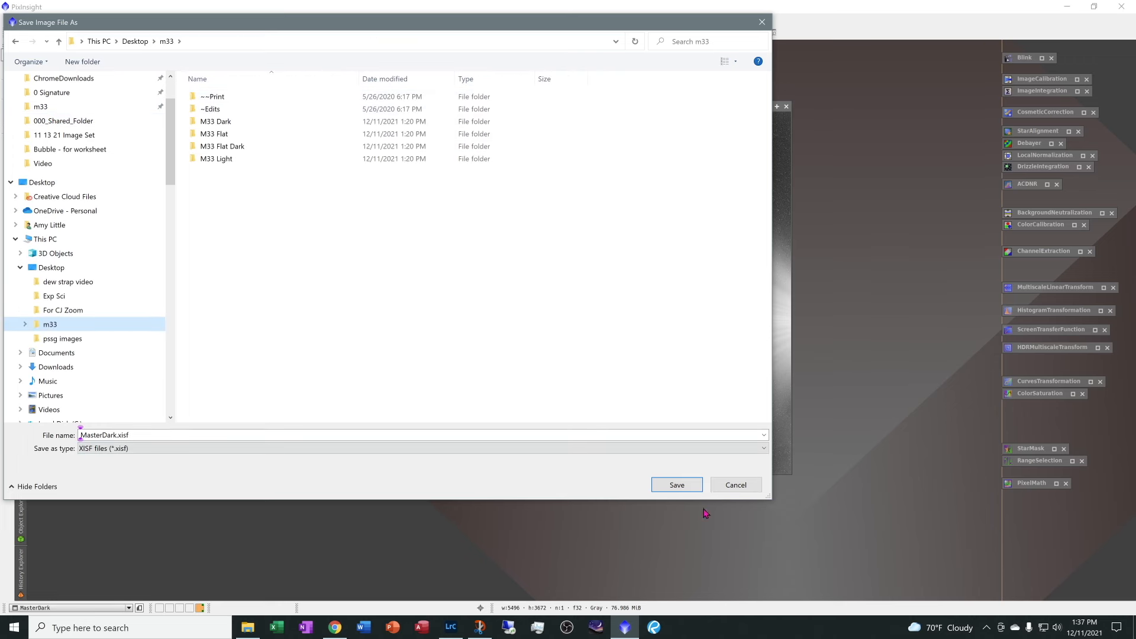
{"action": "left_click", "coordinate": [679, 487]}
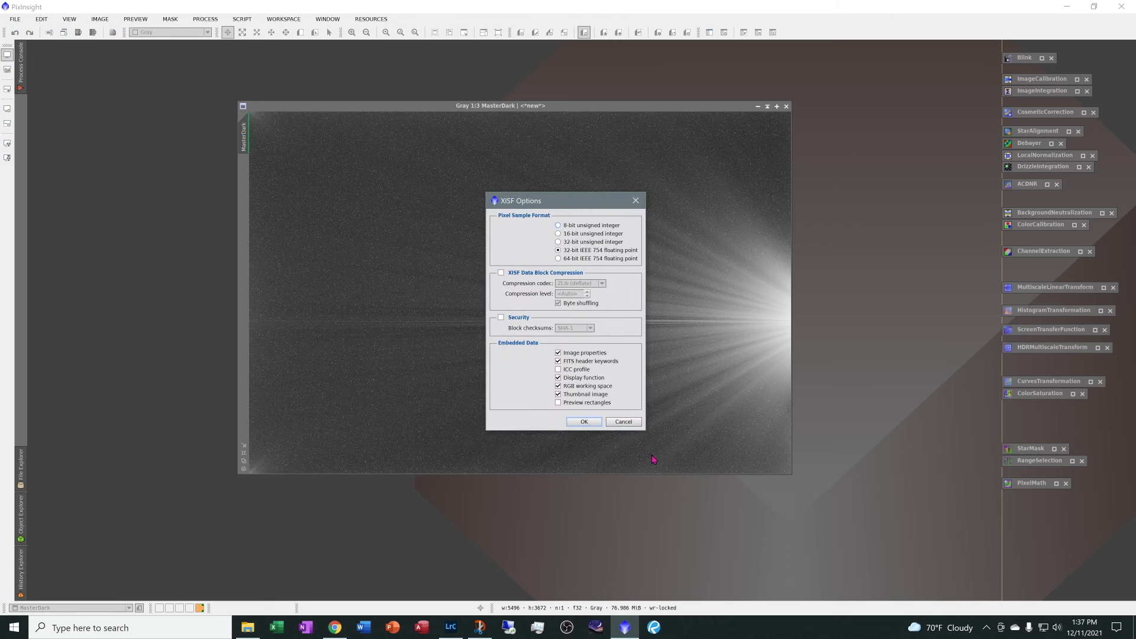
{"action": "left_click", "coordinate": [584, 421]}
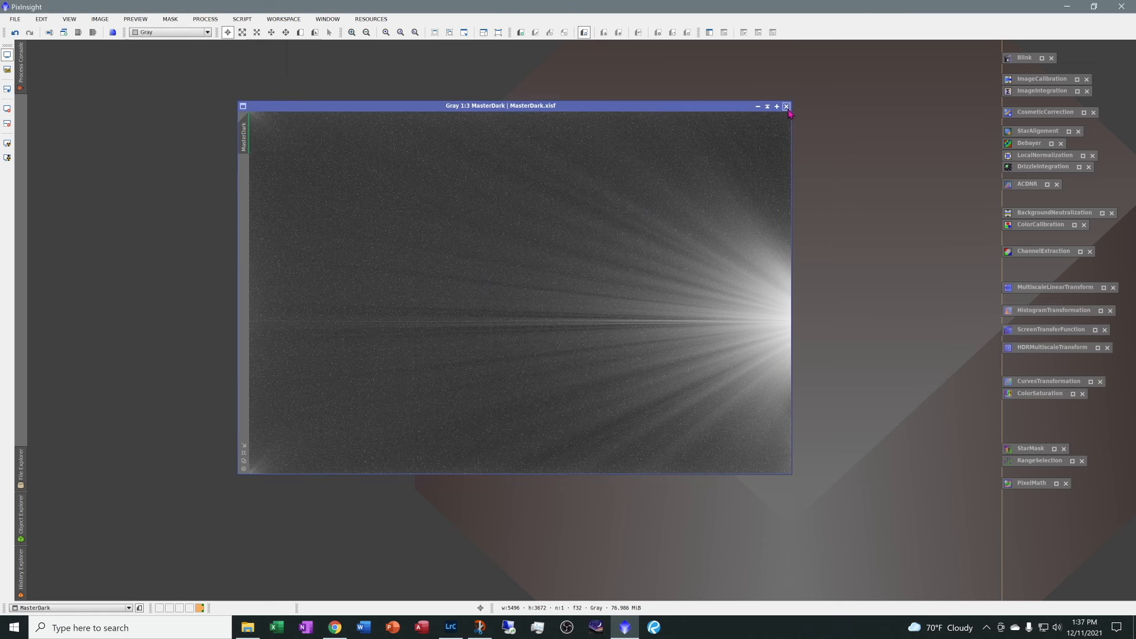
{"action": "left_click", "coordinate": [786, 107]}
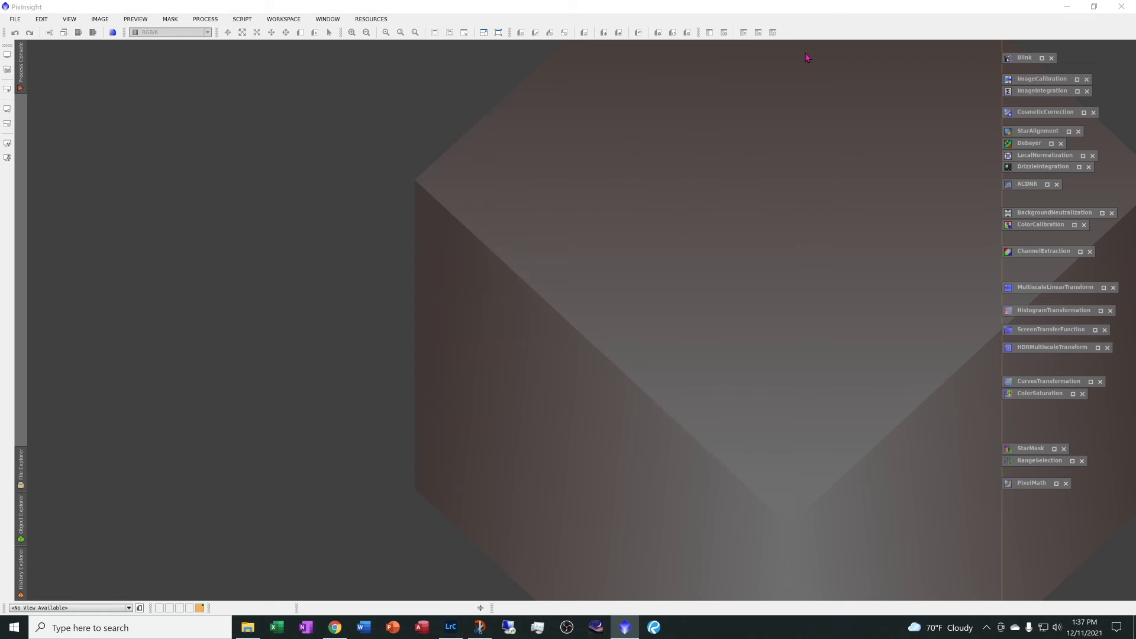
Step: Reopen ImageIntegration and clear the dark frames from its input images
{"action": "left_click", "coordinate": [1079, 93]}
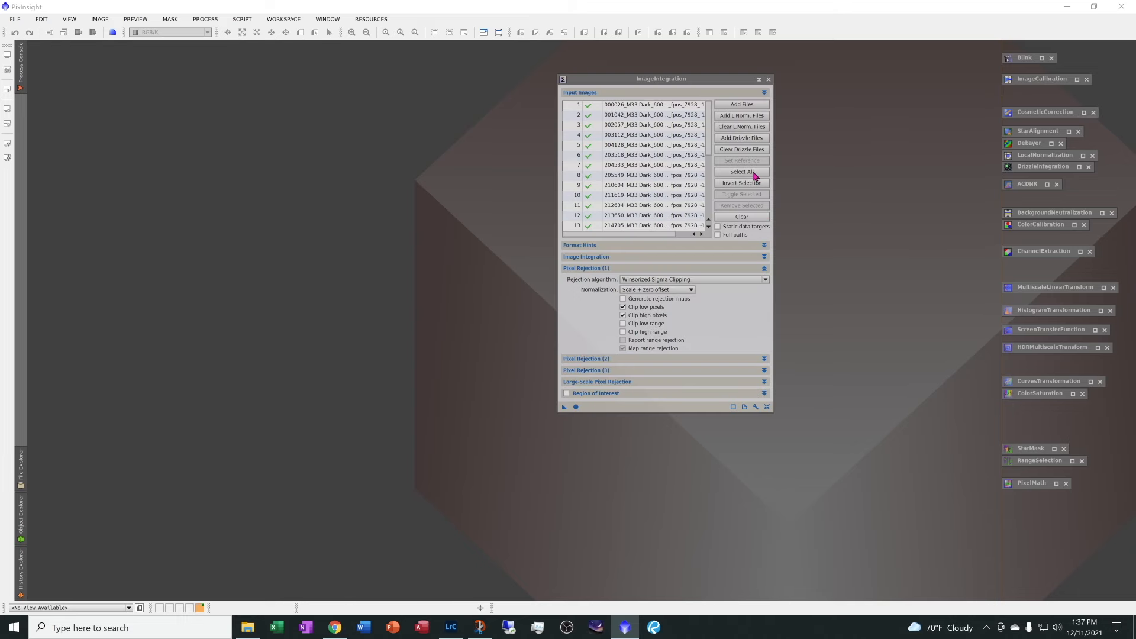
{"action": "left_click_drag", "start_coordinate": [722, 87], "coordinate": [502, 80]}
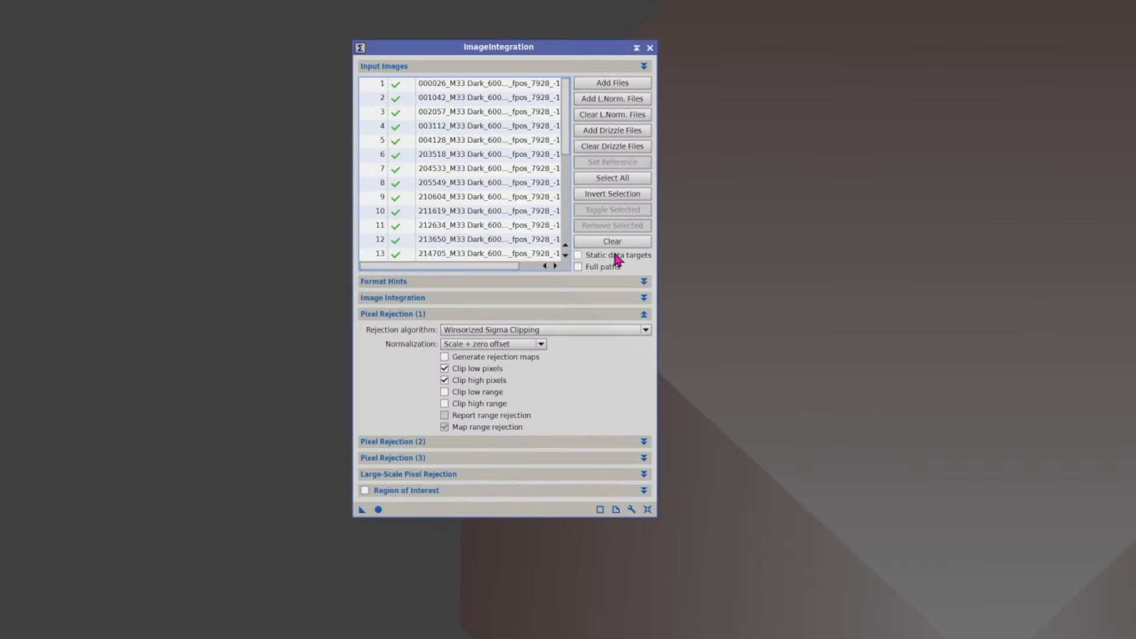
{"action": "left_click", "coordinate": [613, 243]}
Step: Add all the flat dark frames from the m33 folder's M33 Flat Dark/0.65sec subfolder as input images for integration
{"action": "left_click", "coordinate": [592, 82]}
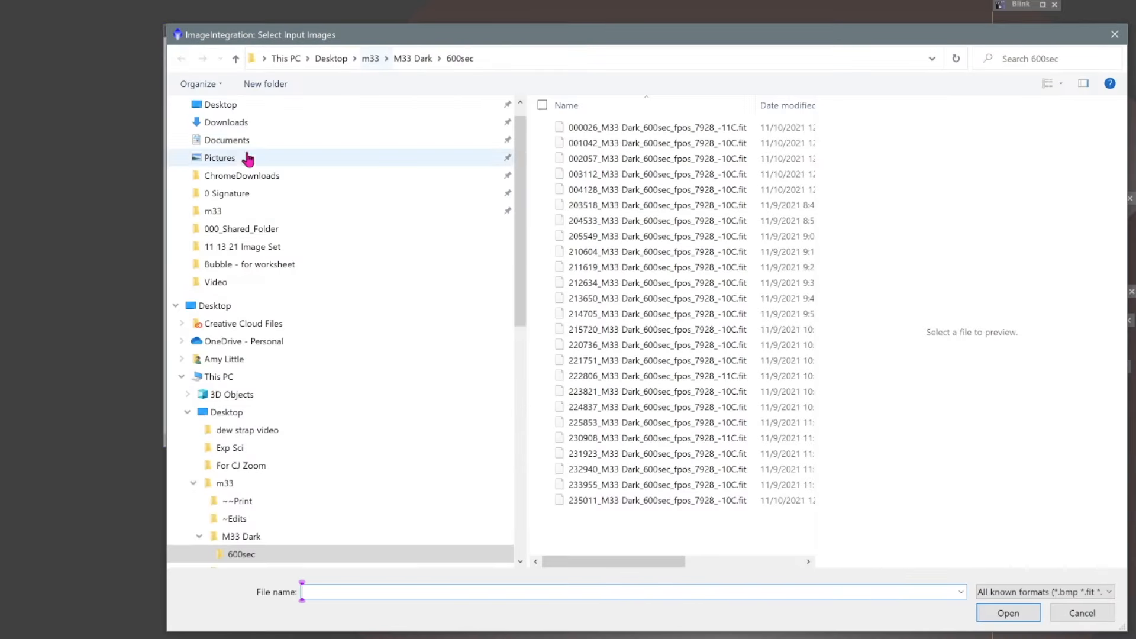
{"action": "left_click", "coordinate": [208, 212]}
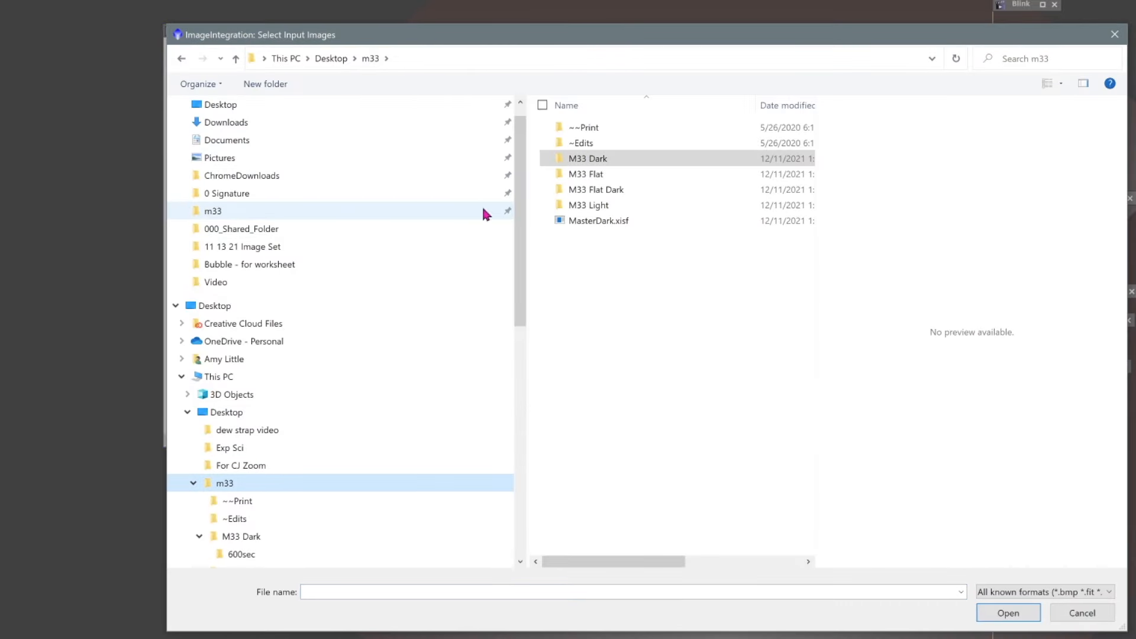
{"action": "double_click", "coordinate": [590, 190]}
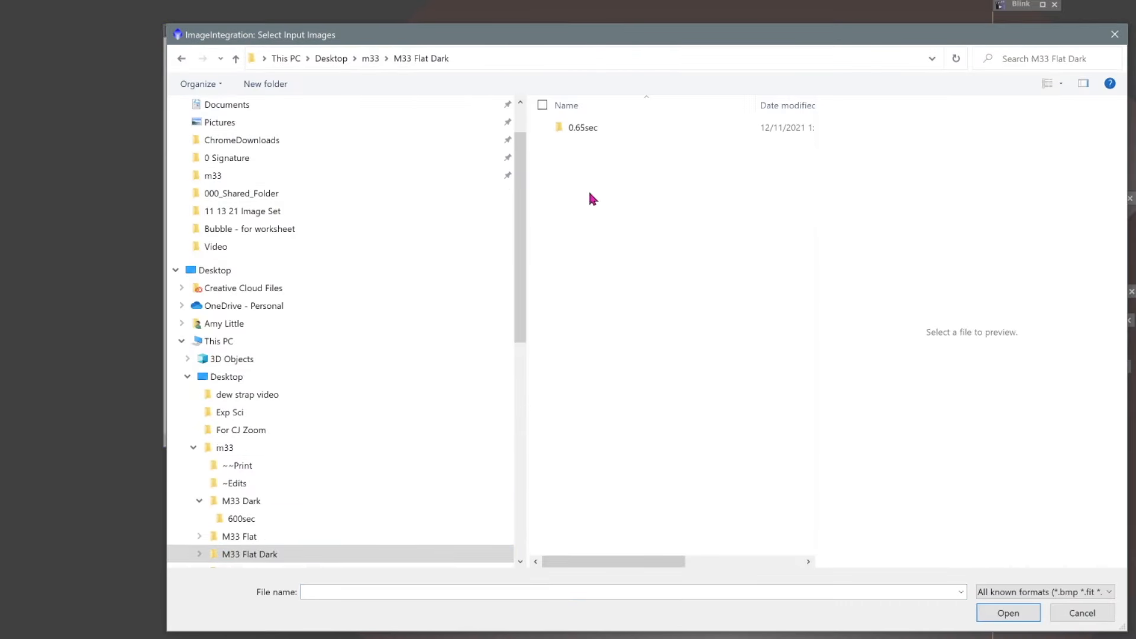
{"action": "left_click", "coordinate": [587, 132]}
{"action": "double_click", "coordinate": [601, 127]}
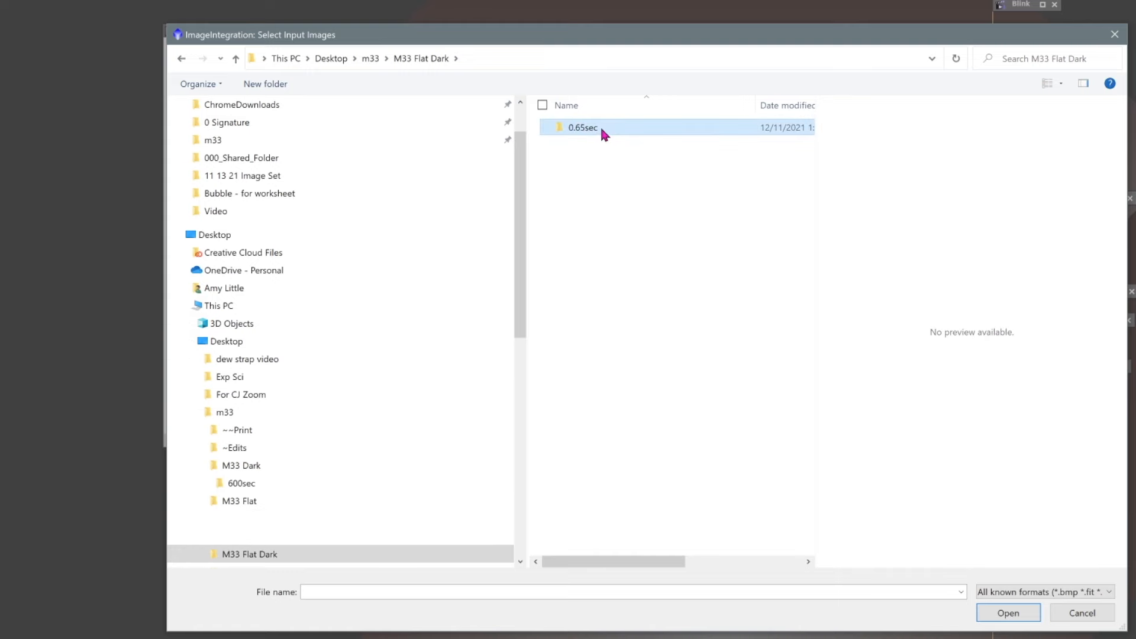
{"action": "left_click_drag", "start_coordinate": [716, 541], "coordinate": [565, 76]}
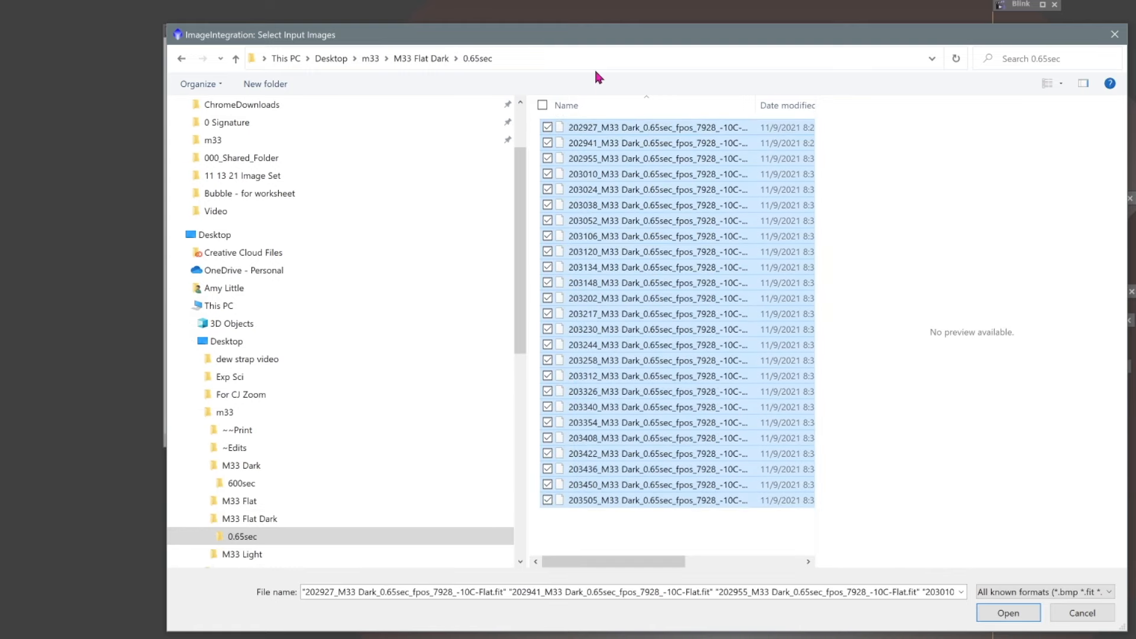
{"action": "left_click", "coordinate": [1009, 613]}
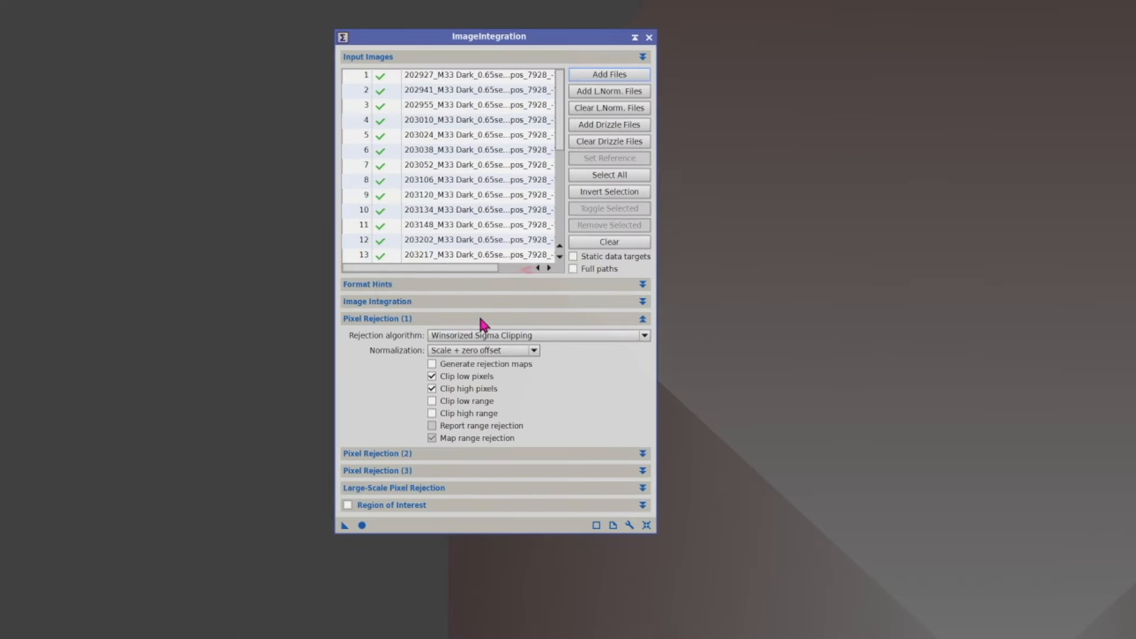
Step: Set the pixel rejection algorithm to Linear Fit Clipping and run the integration of the flat dark frames
{"action": "left_click_drag", "start_coordinate": [351, 116], "coordinate": [346, 206]}
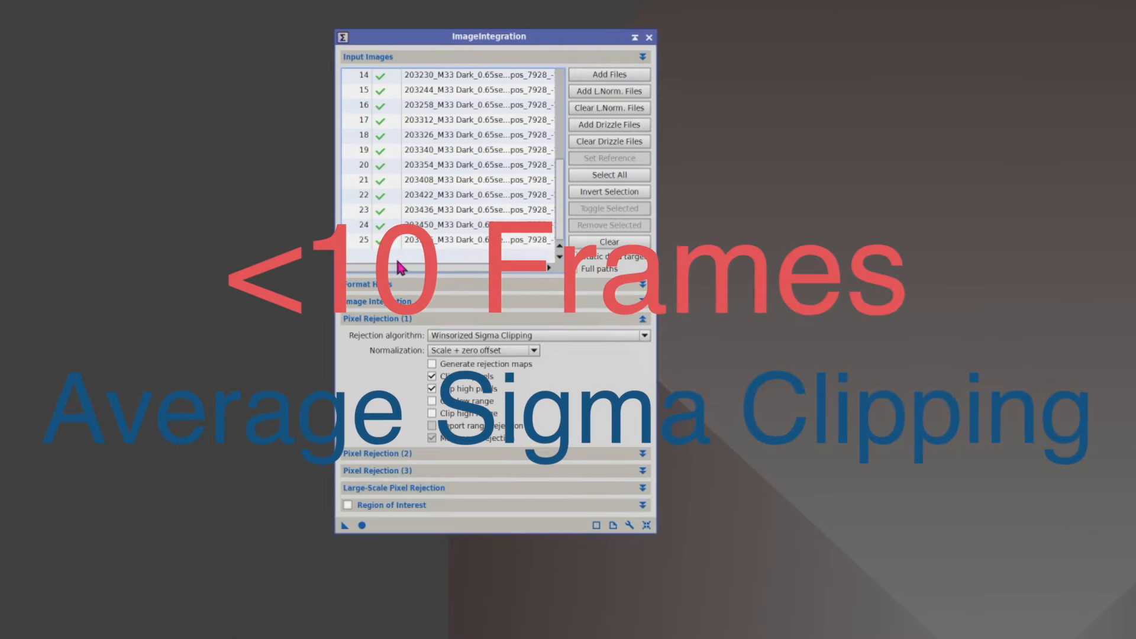
{"action": "left_click", "coordinate": [581, 336]}
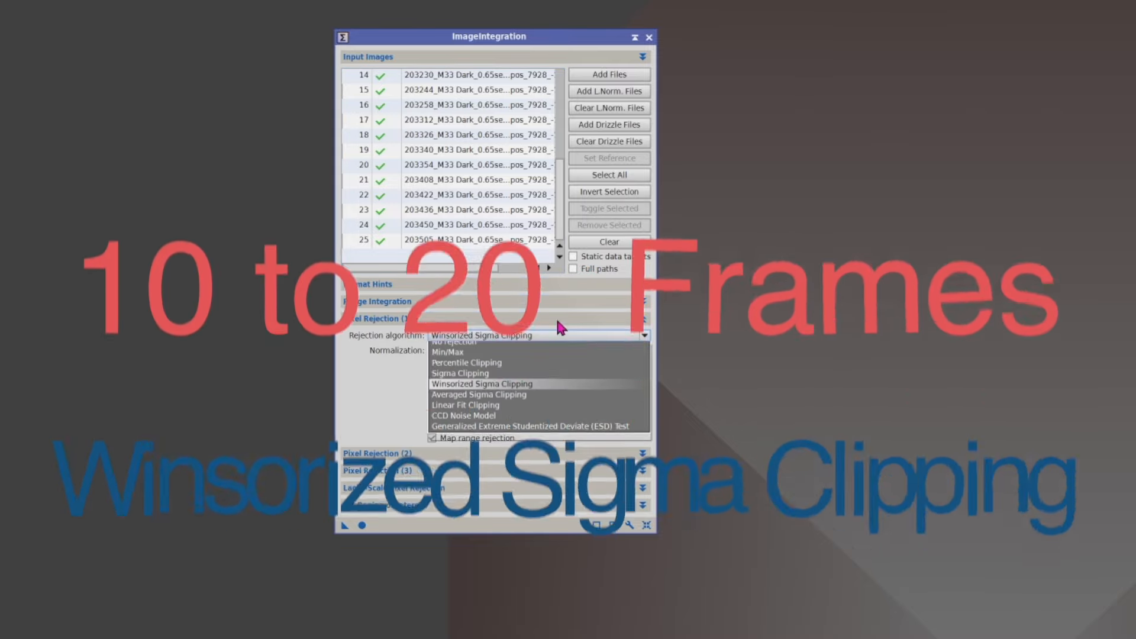
{"action": "left_click", "coordinate": [496, 413]}
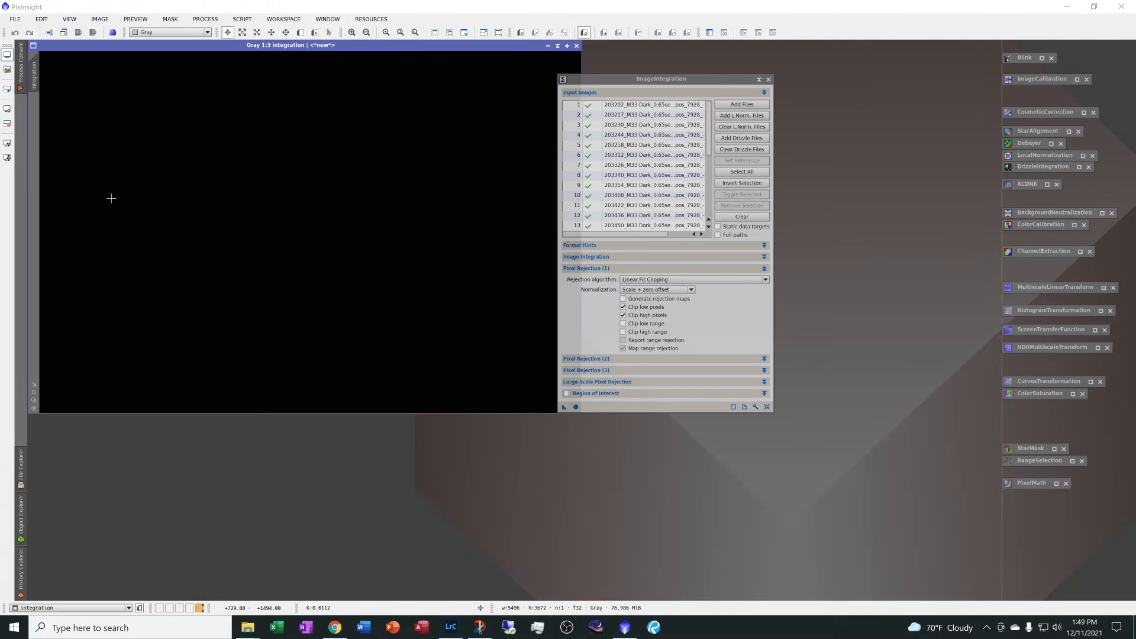
Step: Collapse ImageIntegration and change the integrated image's identifier to MasterFlatDark
{"action": "left_click_drag", "start_coordinate": [190, 46], "coordinate": [303, 167]}
{"action": "left_click", "coordinate": [762, 80]}
{"action": "right_click", "coordinate": [151, 204]}
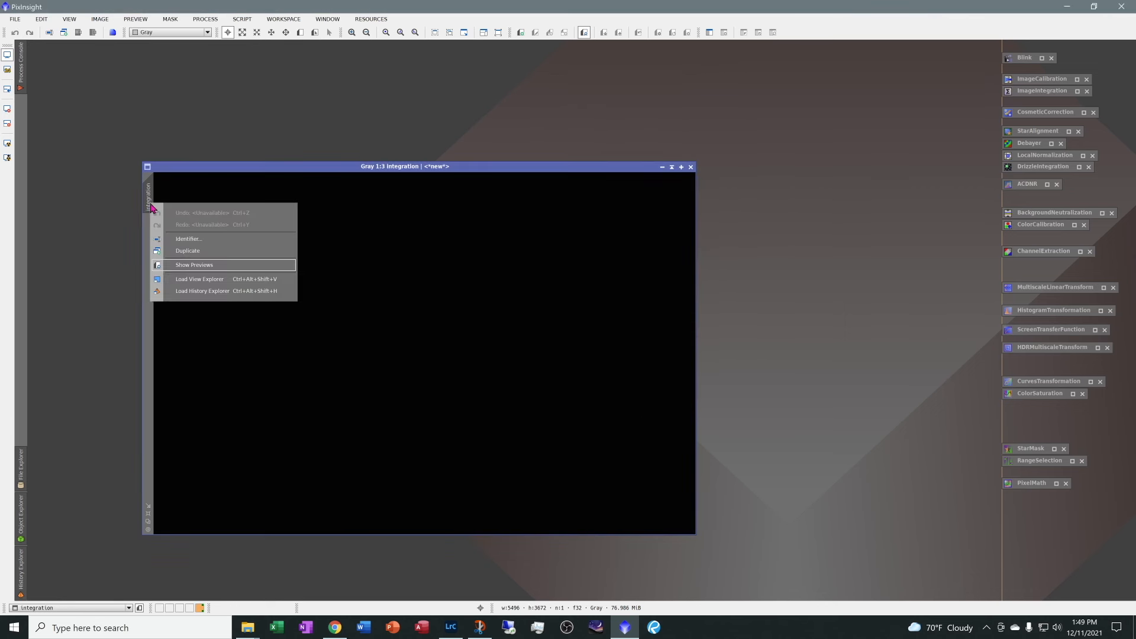
{"action": "left_click", "coordinate": [188, 239]}
{"action": "type", "text": "MasterFlatDark"}
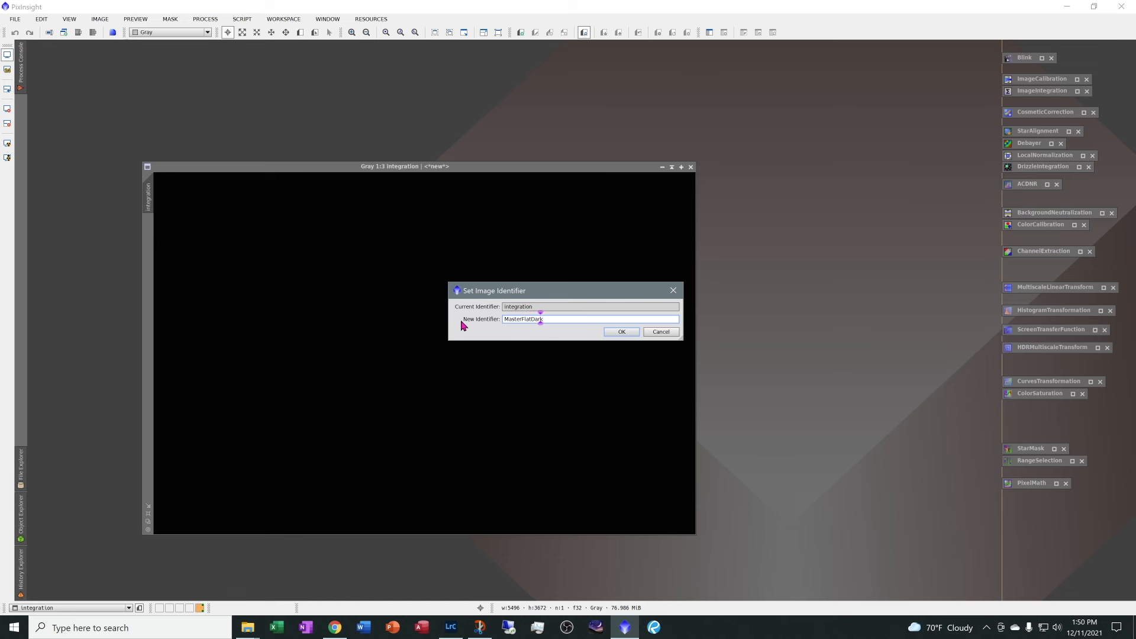
{"action": "left_click", "coordinate": [619, 334]}
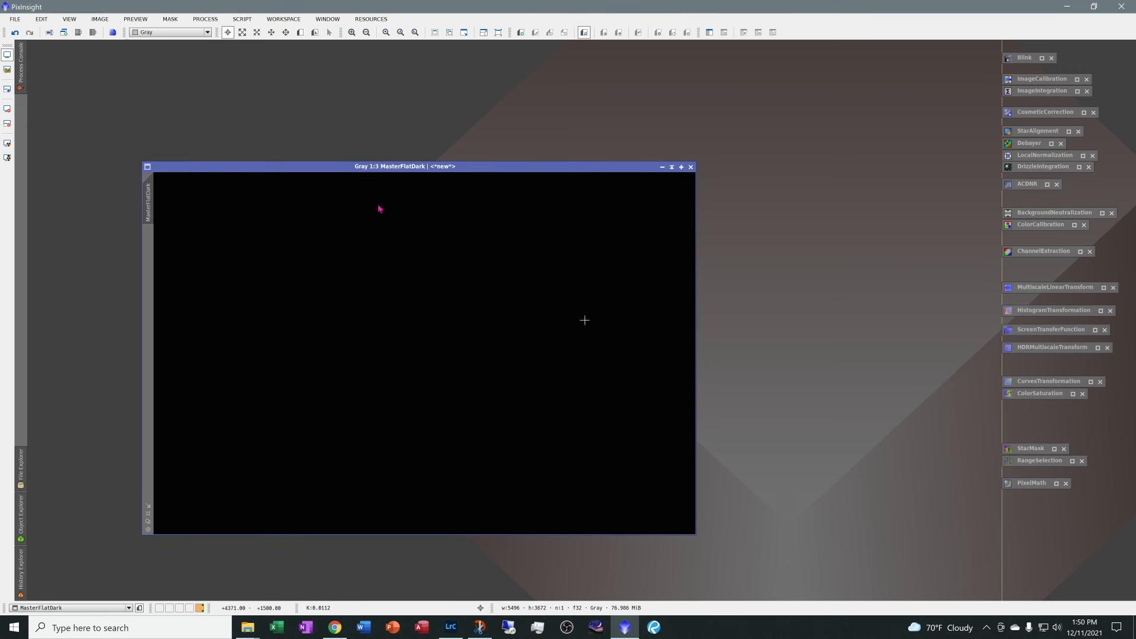
Step: Save the image as MasterFlatDark.xisf in the m33 folder with 32-bit IEEE 754 floating point samples
{"action": "left_click", "coordinate": [14, 21]}
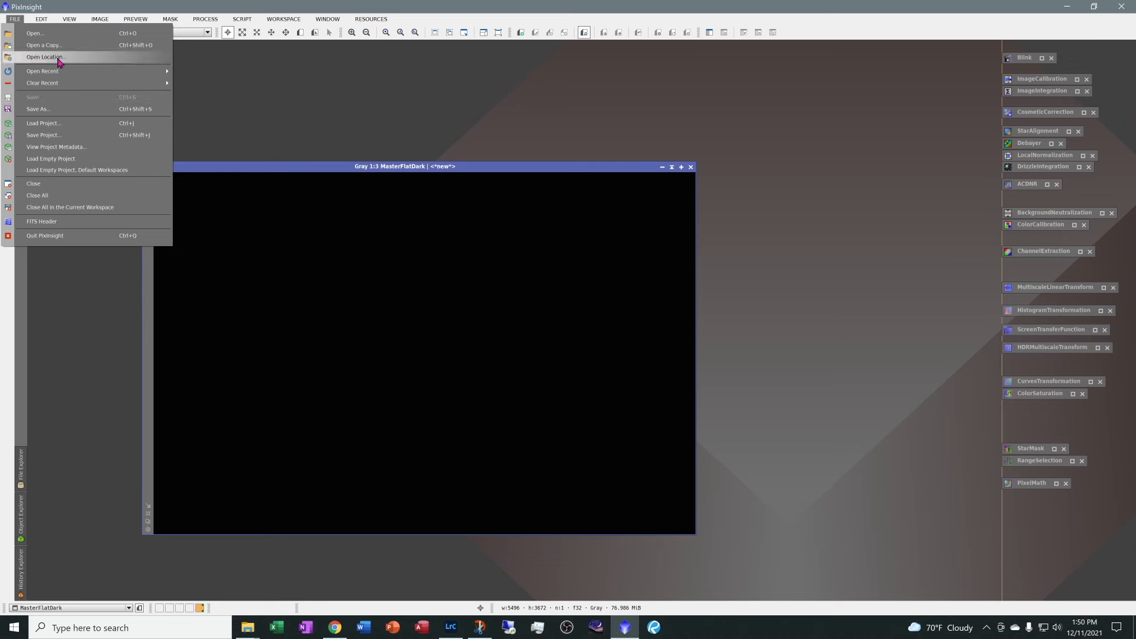
{"action": "left_click", "coordinate": [133, 110]}
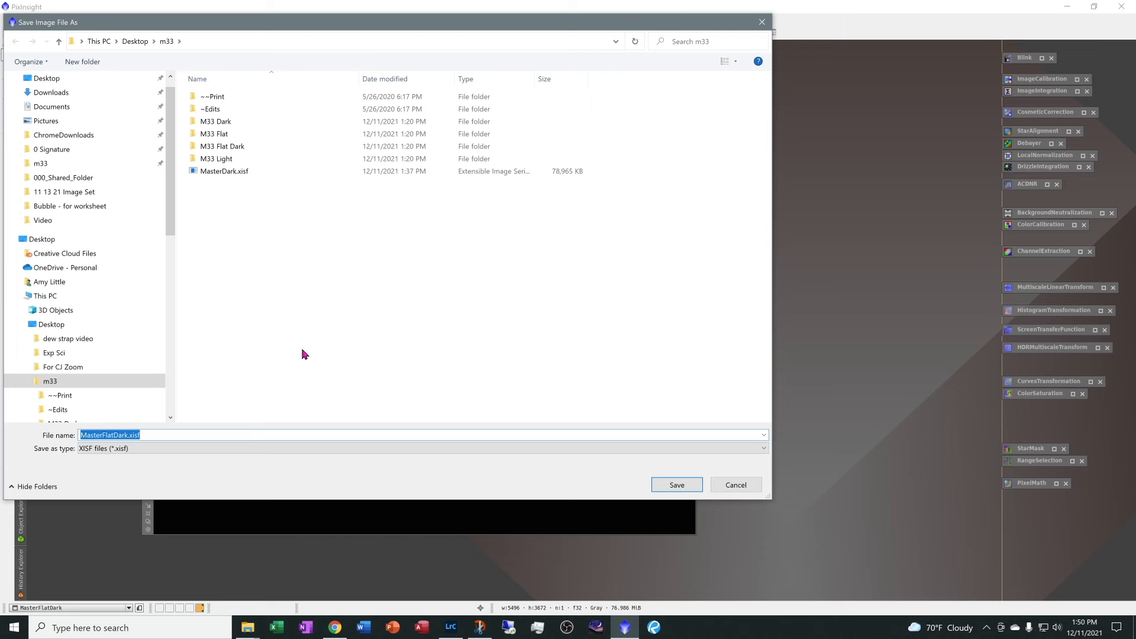
{"action": "left_click", "coordinate": [673, 487]}
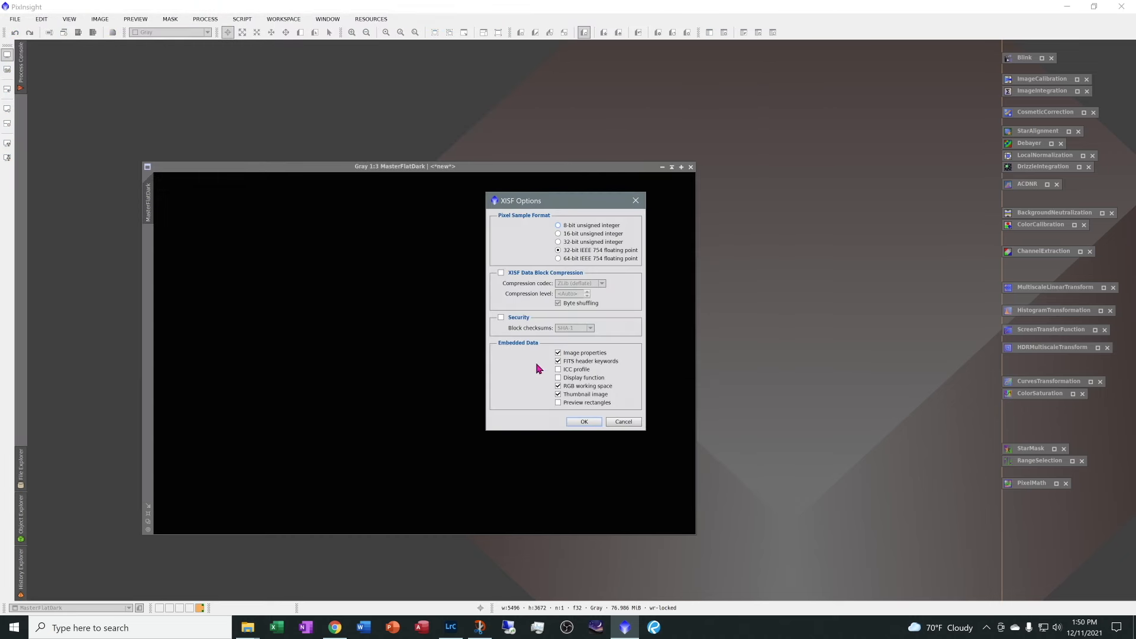
{"action": "left_click", "coordinate": [583, 422]}
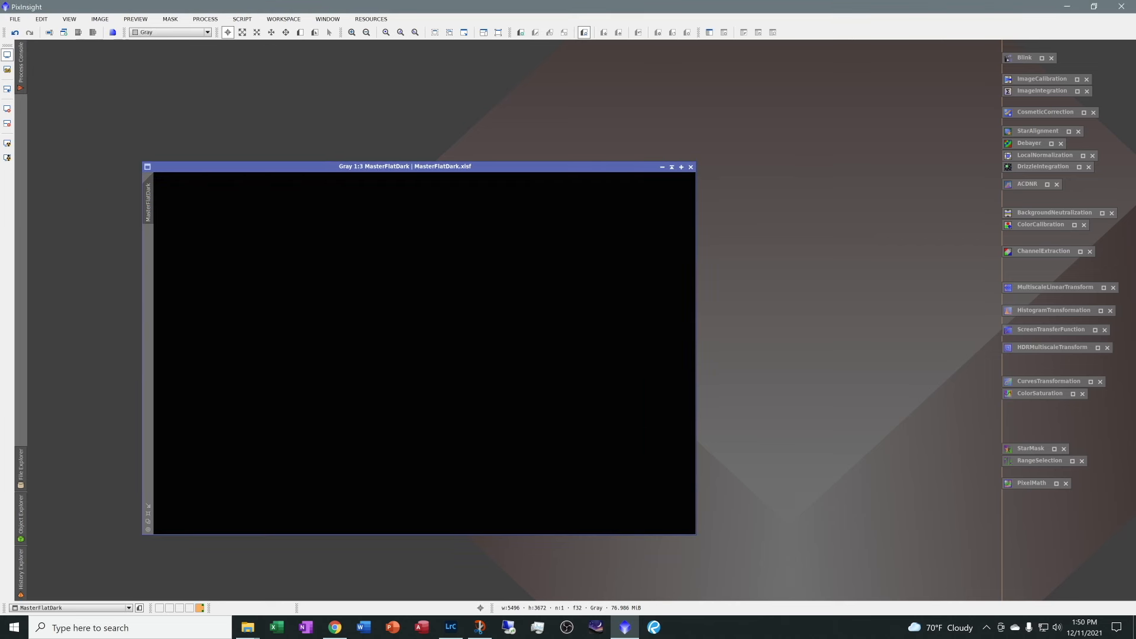
Step: Auto-stretch the display of the MasterFlatDark image to inspect it, and close the image
{"action": "left_click", "coordinate": [7, 144]}
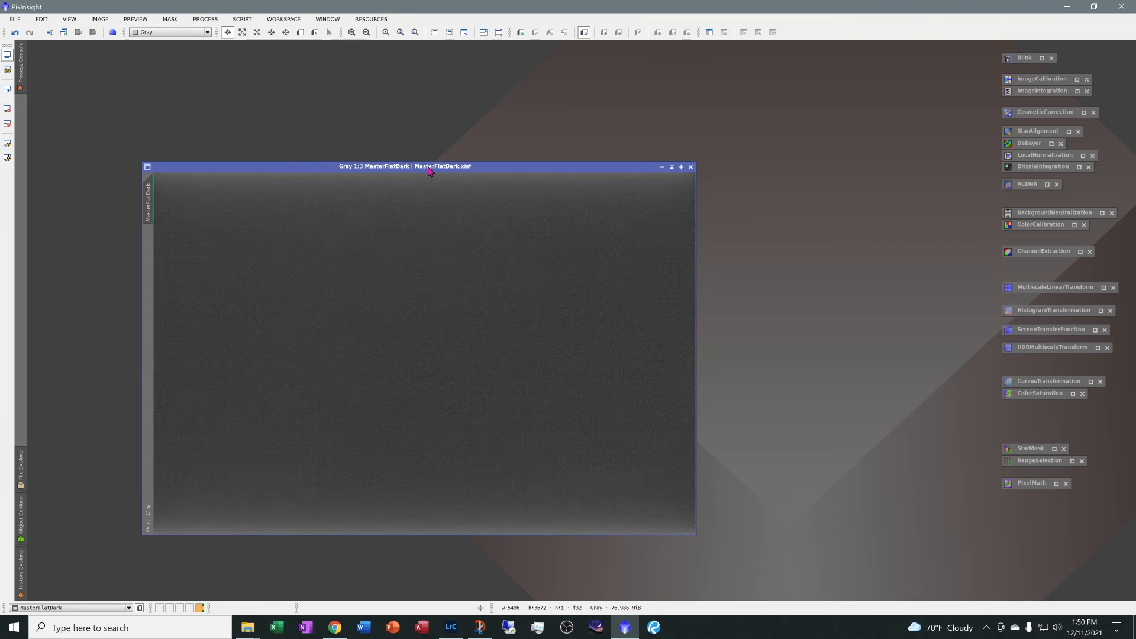
{"action": "left_click_drag", "start_coordinate": [431, 171], "coordinate": [346, 72]}
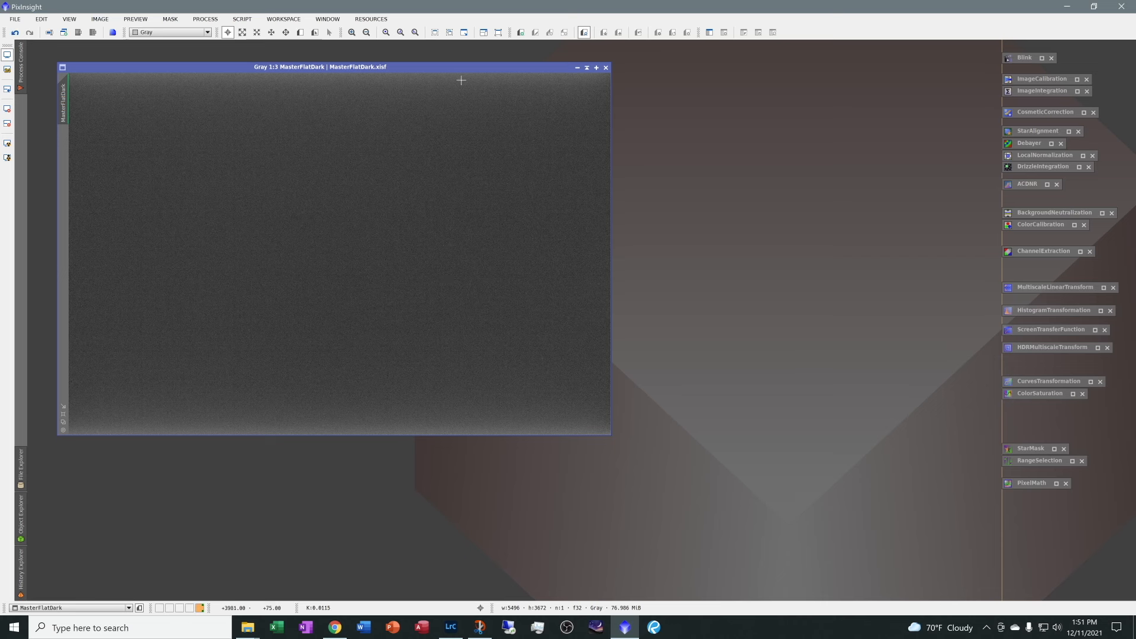
{"action": "left_click", "coordinate": [606, 68]}
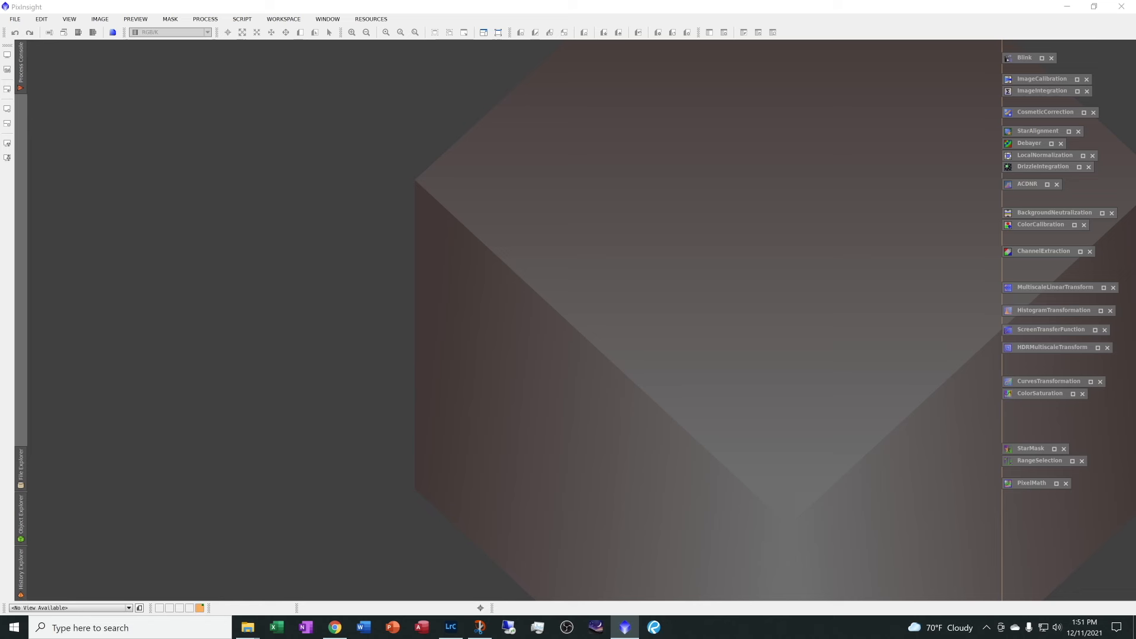
{"action": "key", "text": "alt+Tab"}
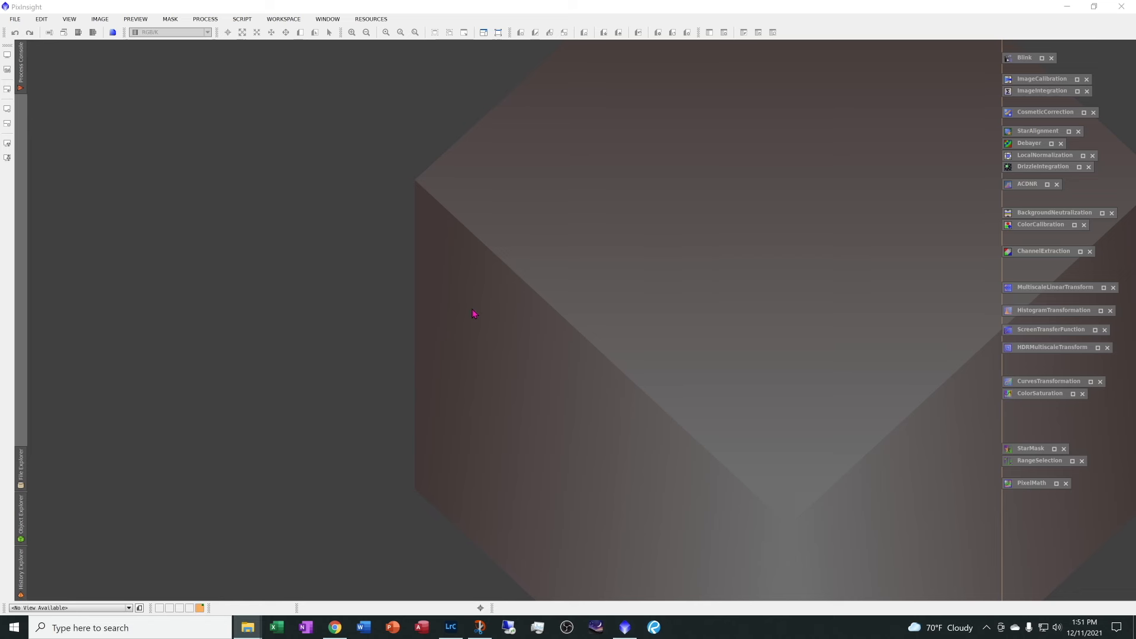
Step: Open ImageCalibration and add all the flat frames from M33 Flat/Flat/0.65sec as target frames
{"action": "double_click", "coordinate": [1047, 81]}
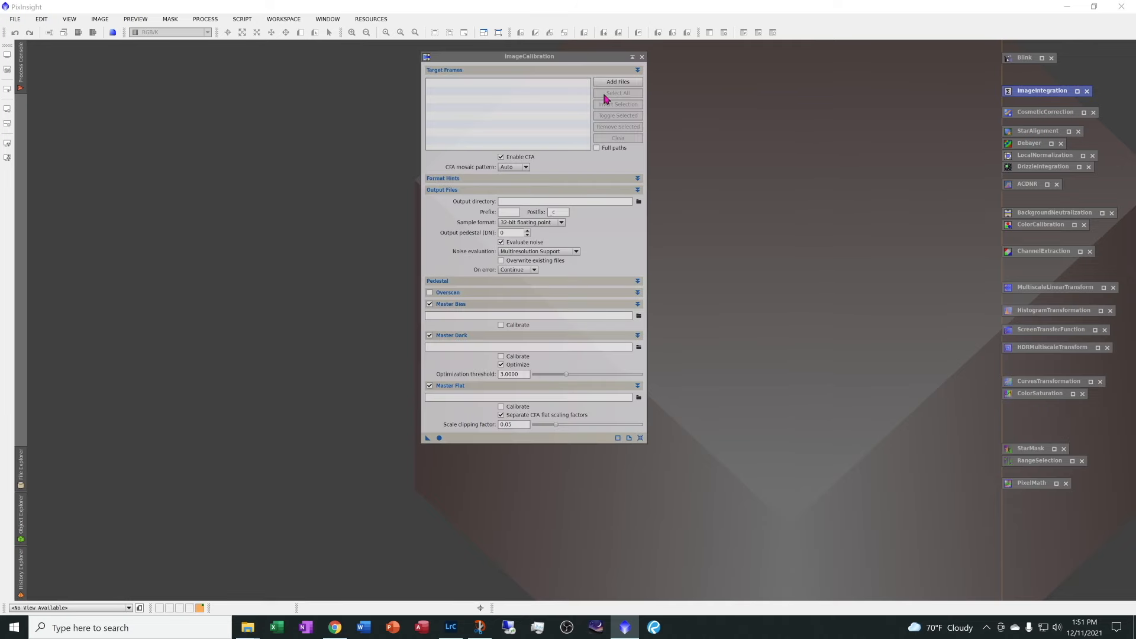
{"action": "left_click", "coordinate": [616, 82]}
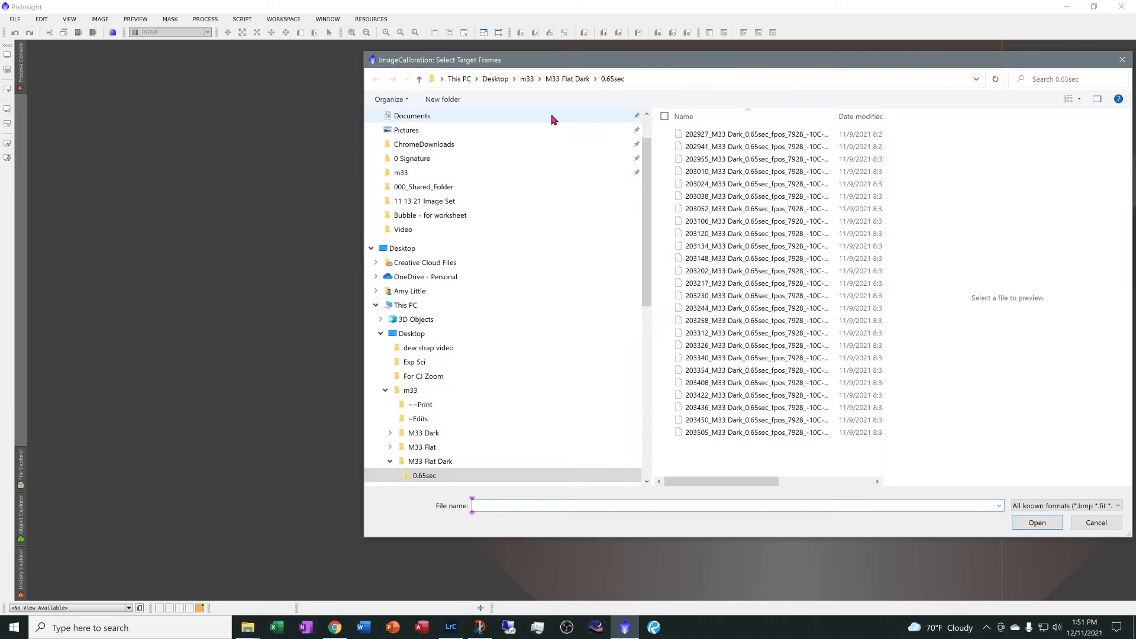
{"action": "left_click", "coordinate": [398, 173]}
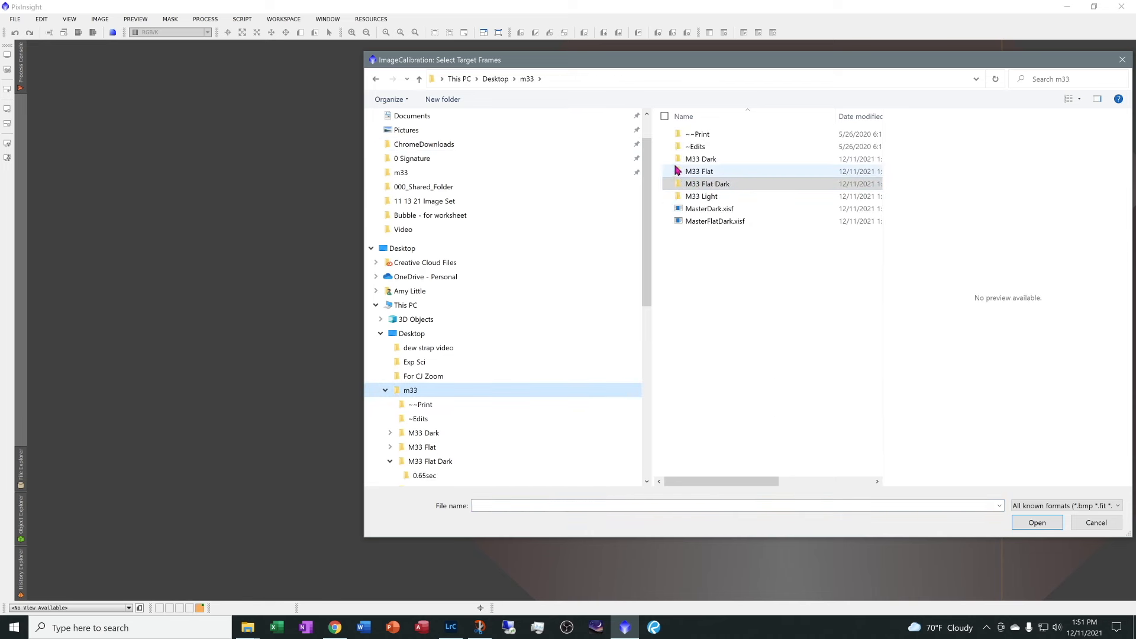
{"action": "double_click", "coordinate": [686, 171]}
{"action": "double_click", "coordinate": [691, 135]}
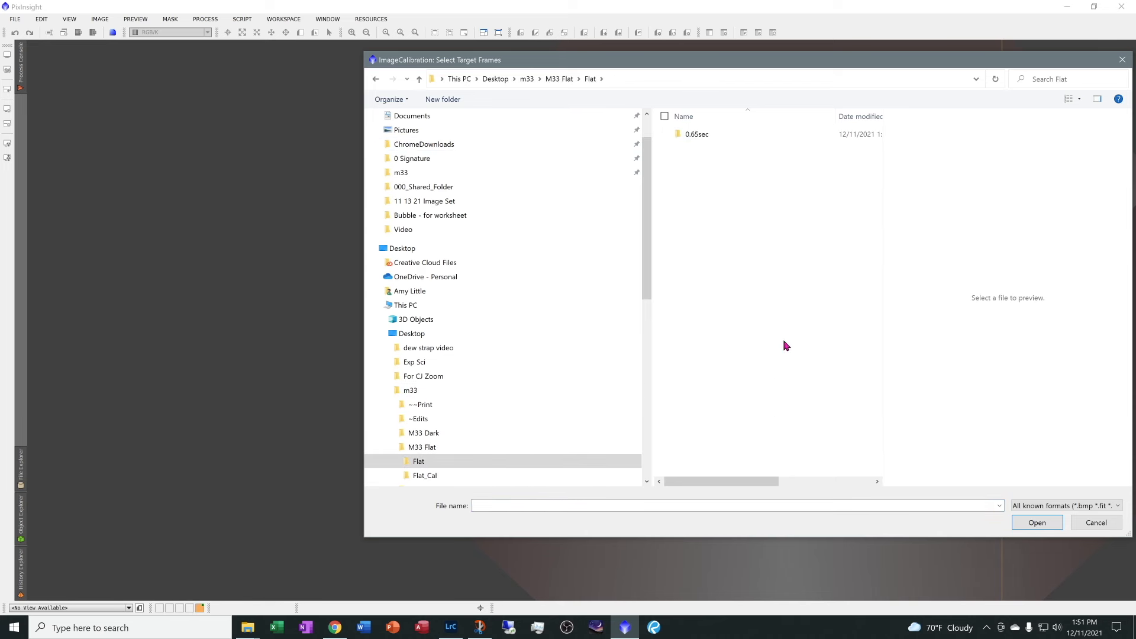
{"action": "double_click", "coordinate": [699, 135]}
{"action": "key", "text": "ctrl+a"}
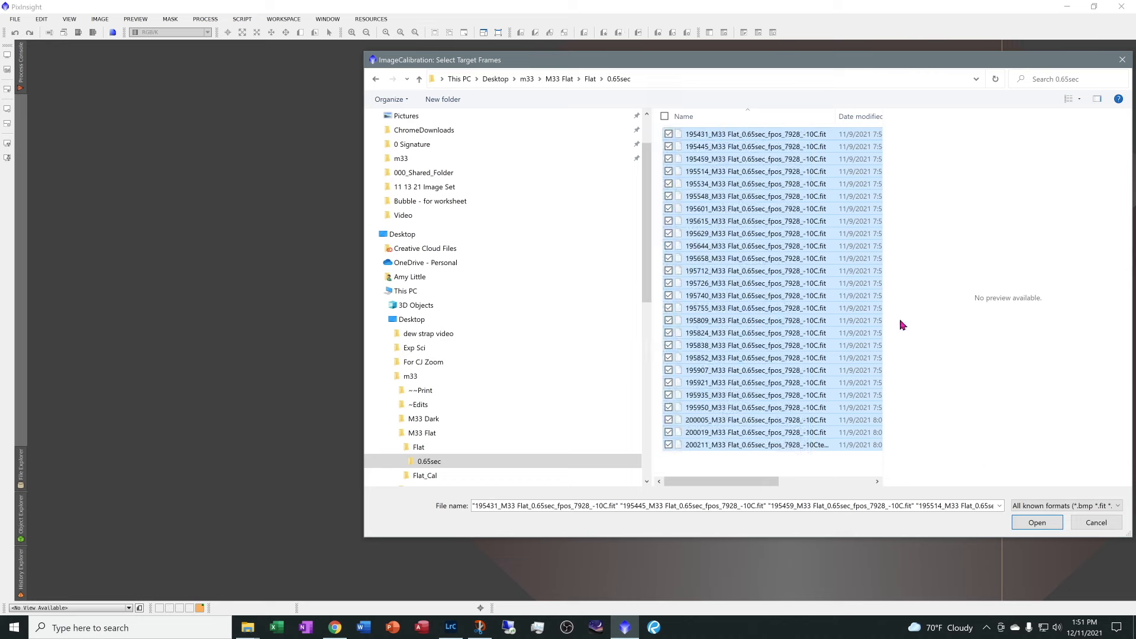
{"action": "left_click", "coordinate": [1040, 526]}
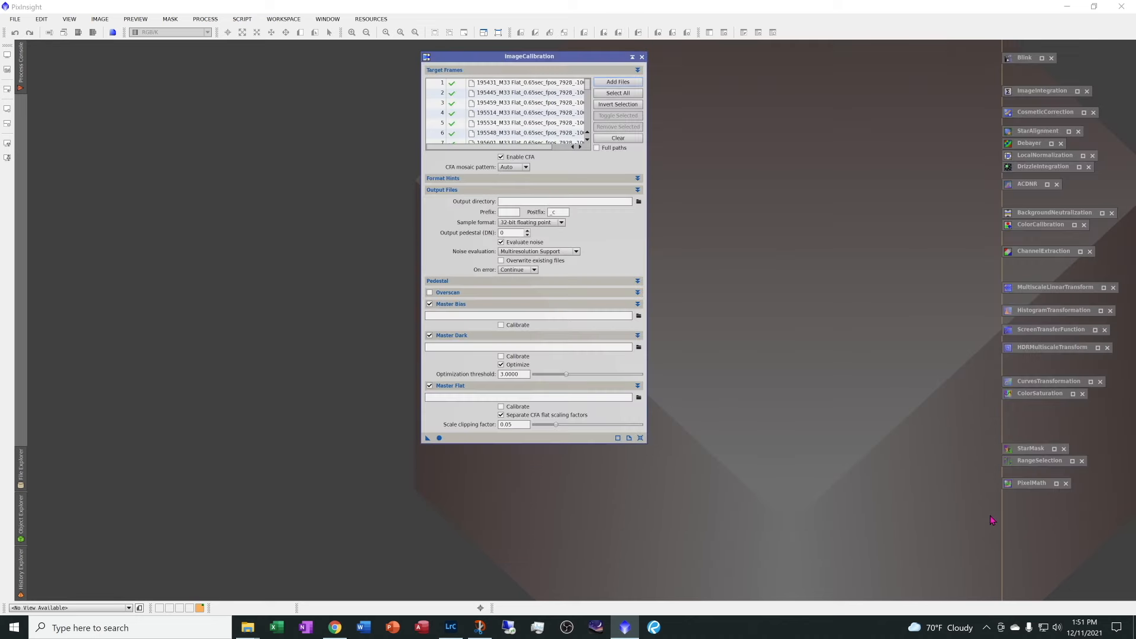
Step: Set the output directory for the calibrated flats to the Flat_Cal folder inside m33/M33 Flat
{"action": "left_click", "coordinate": [638, 202]}
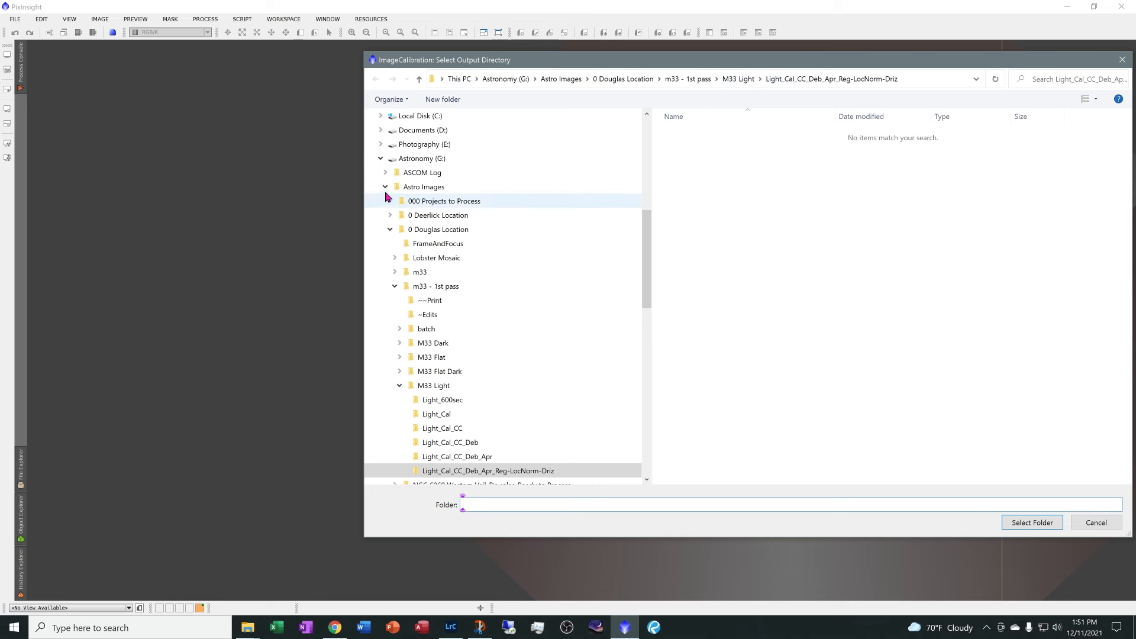
{"action": "scroll", "coordinate": [465, 186], "scroll_direction": "up", "scroll_amount": 8}
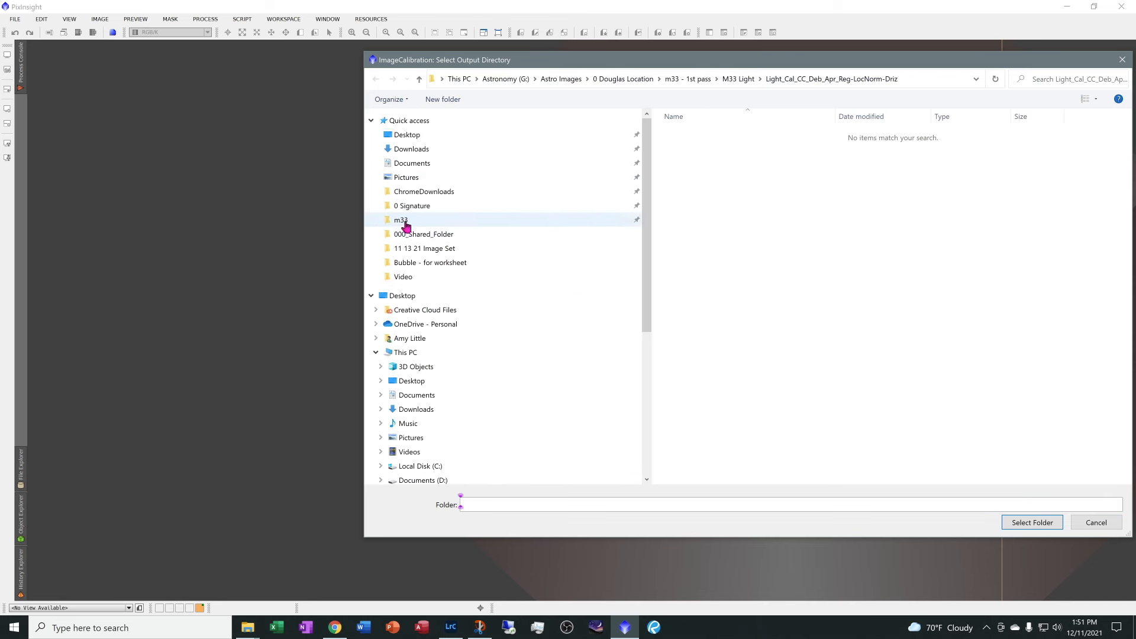
{"action": "left_click", "coordinate": [406, 222]}
{"action": "double_click", "coordinate": [708, 173]}
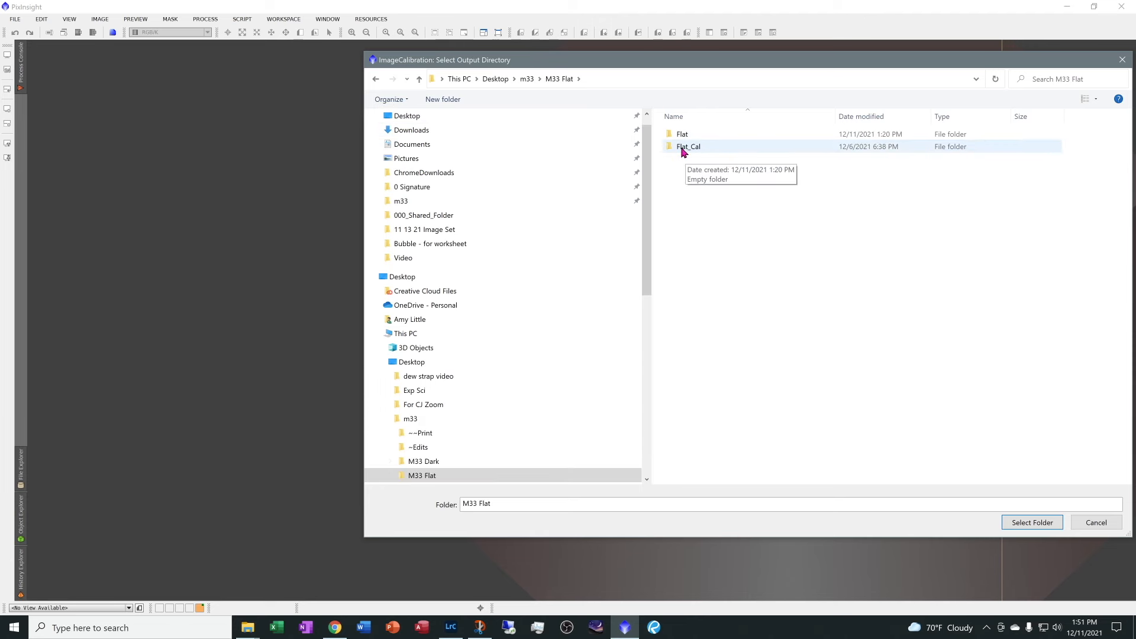
{"action": "double_click", "coordinate": [684, 148]}
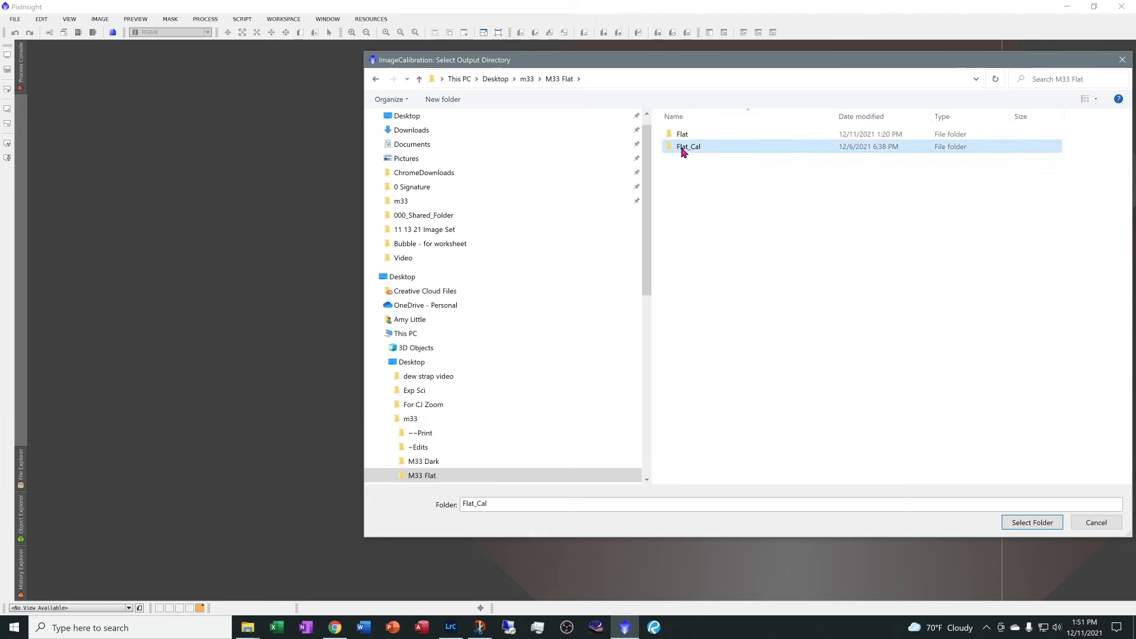
{"action": "left_click", "coordinate": [1033, 523]}
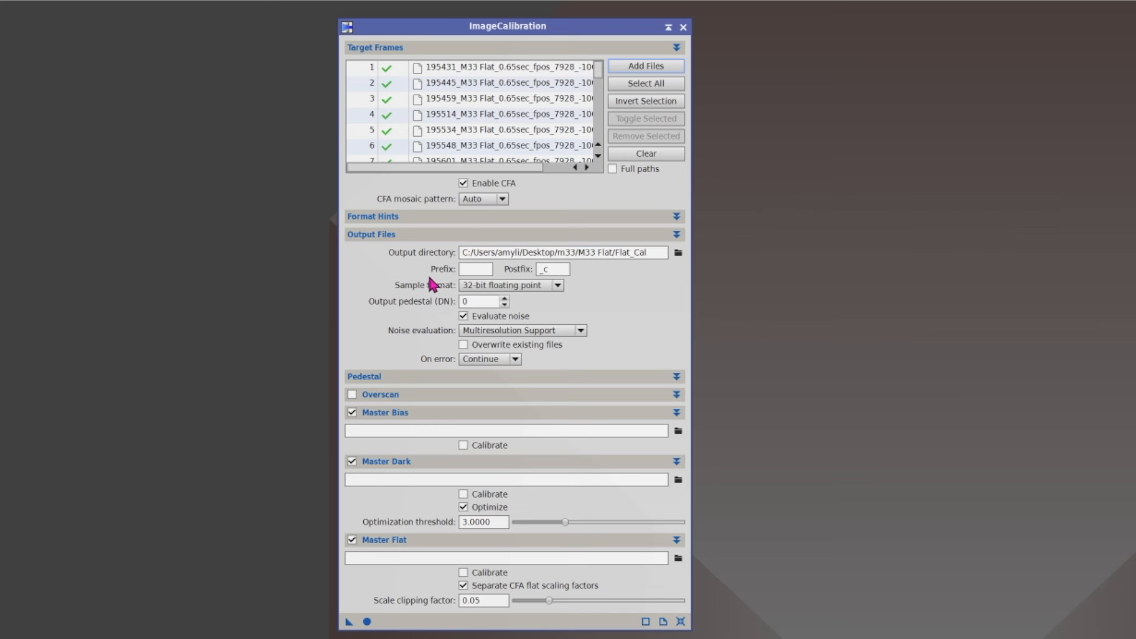
Step: Disable Master Bias in the calibration and collapse its section and the output file settings
{"action": "left_click", "coordinate": [408, 235]}
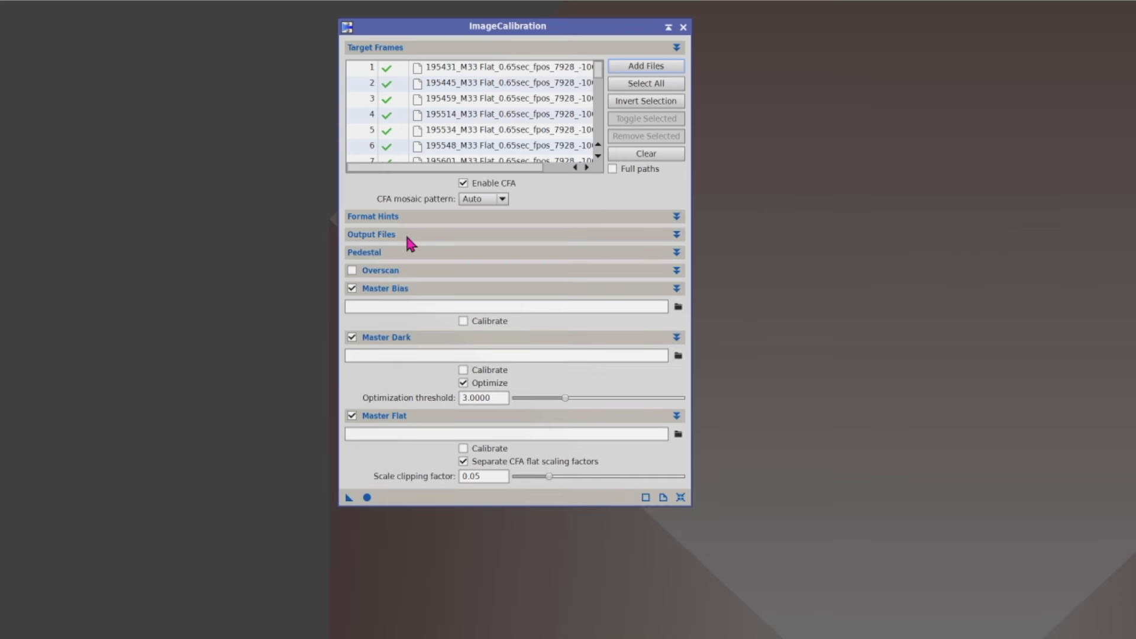
{"action": "left_click", "coordinate": [353, 290]}
{"action": "left_click", "coordinate": [678, 290]}
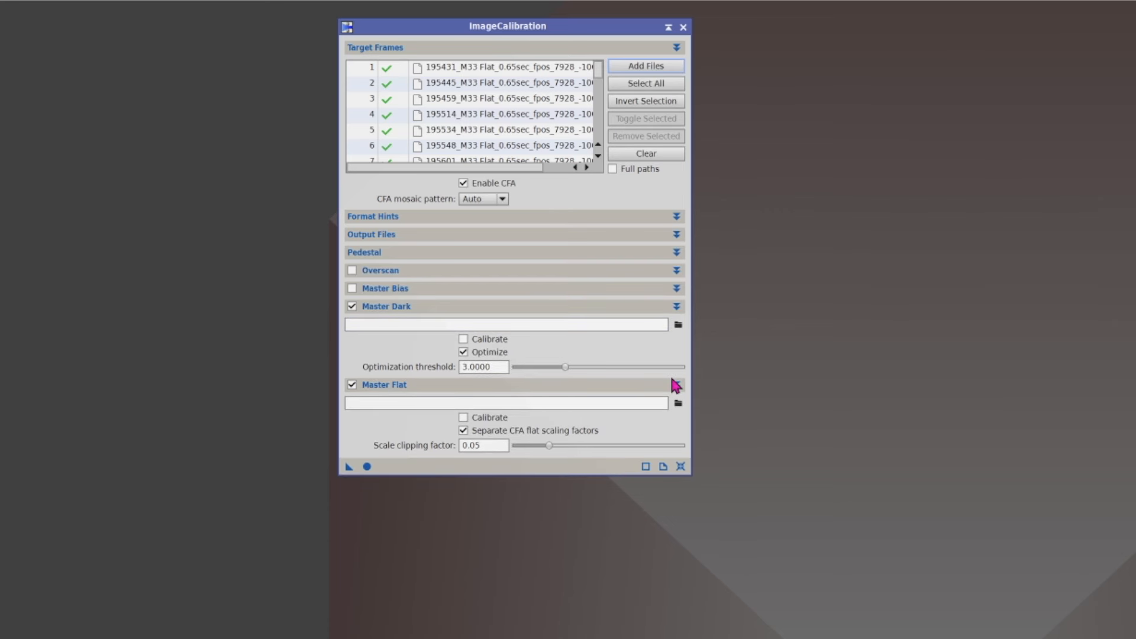
Step: Load MasterFlatDark.xisf from the m33 folder as the master dark for the calibration
{"action": "left_click", "coordinate": [679, 327]}
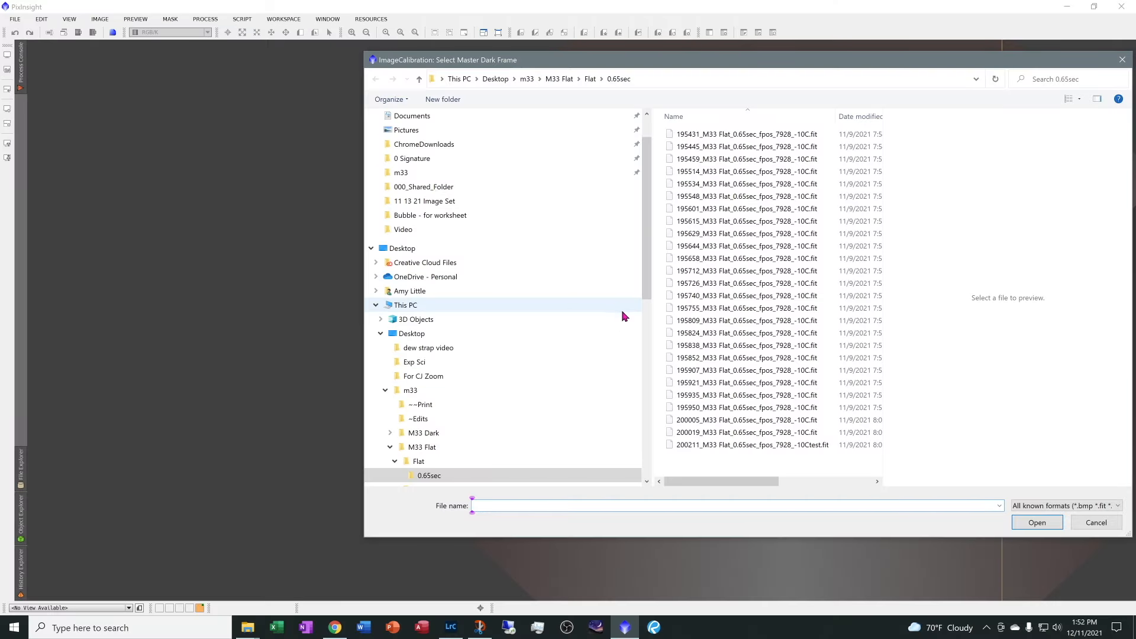
{"action": "left_click", "coordinate": [400, 174]}
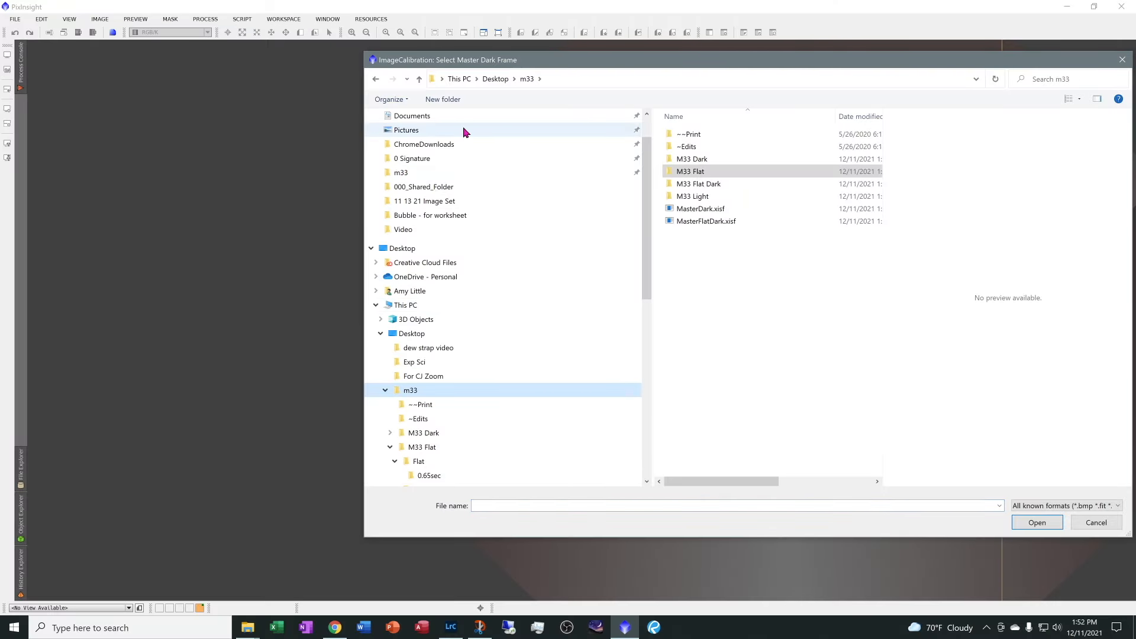
{"action": "left_click", "coordinate": [701, 225]}
{"action": "left_click", "coordinate": [1037, 523]}
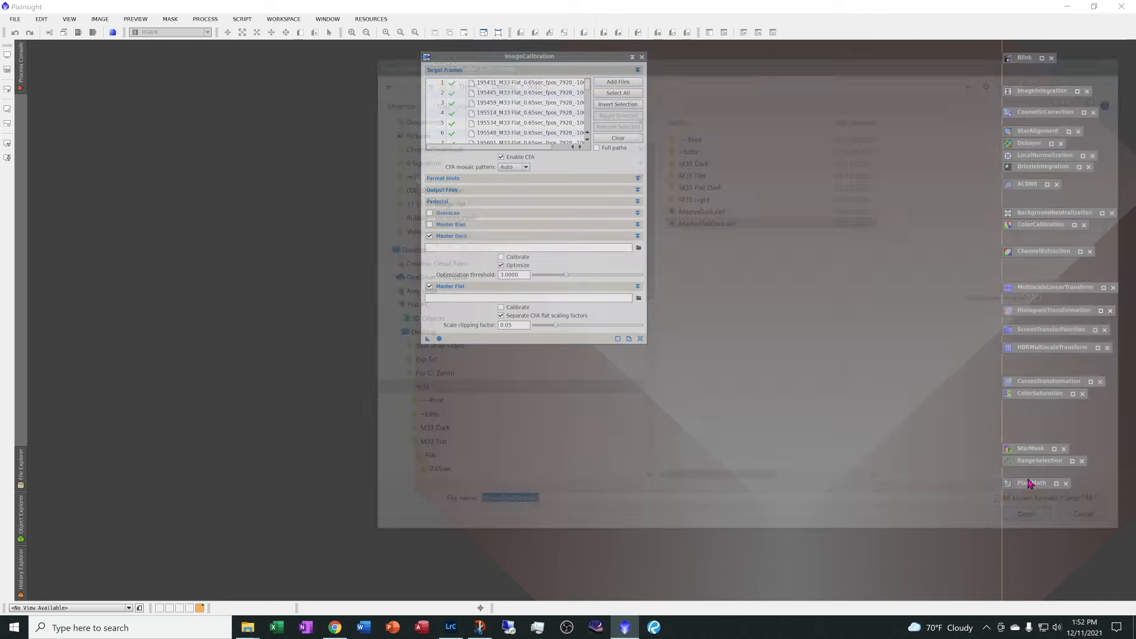
Step: Run the flat calibration with Master Flat disabled and the master dark set to Calibrate without Optimize
{"action": "left_click", "coordinate": [441, 286]}
{"action": "left_click", "coordinate": [430, 287]}
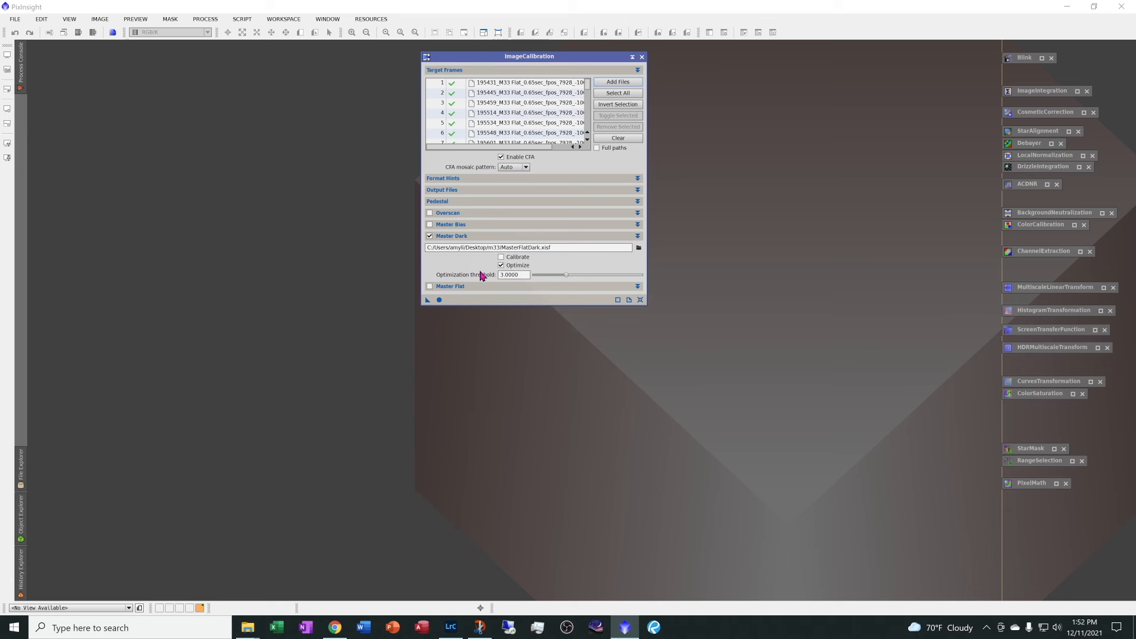
{"action": "left_click", "coordinate": [516, 269]}
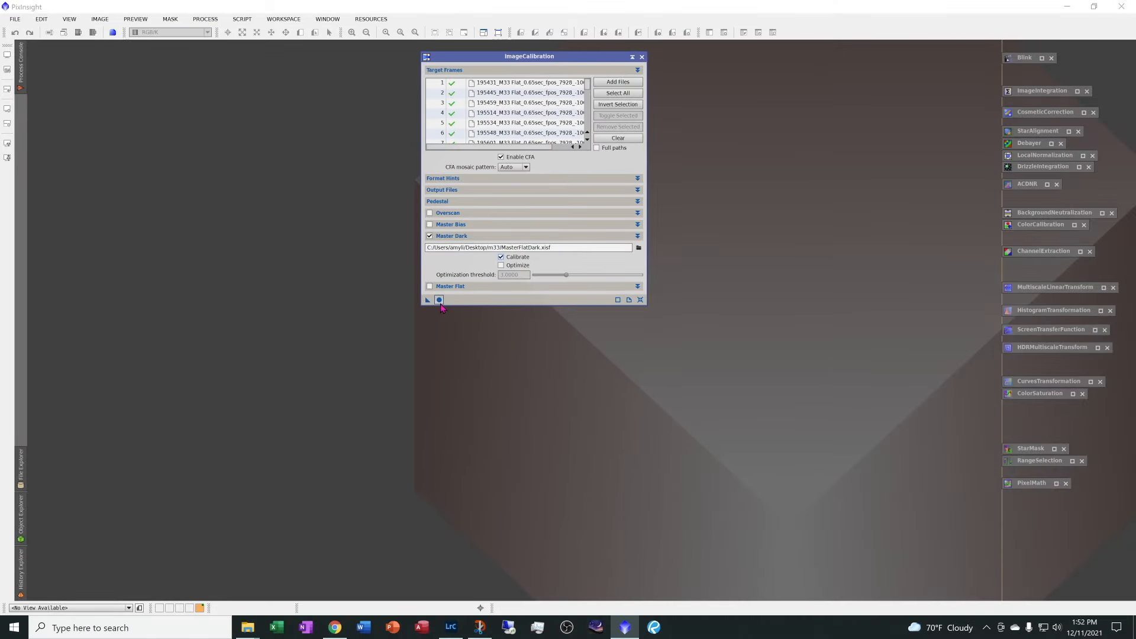
{"action": "left_click", "coordinate": [440, 300]}
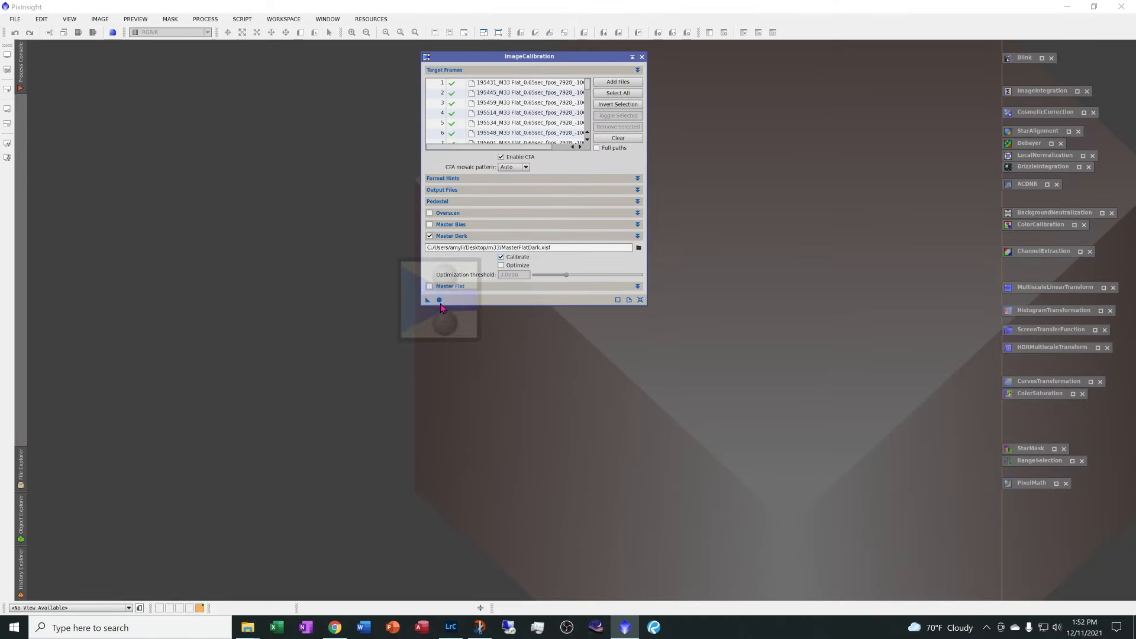
Step: Clear the target frames in ImageCalibration and minimize it, and clear the dark frames listed in ImageIntegration
{"action": "left_click", "coordinate": [617, 140]}
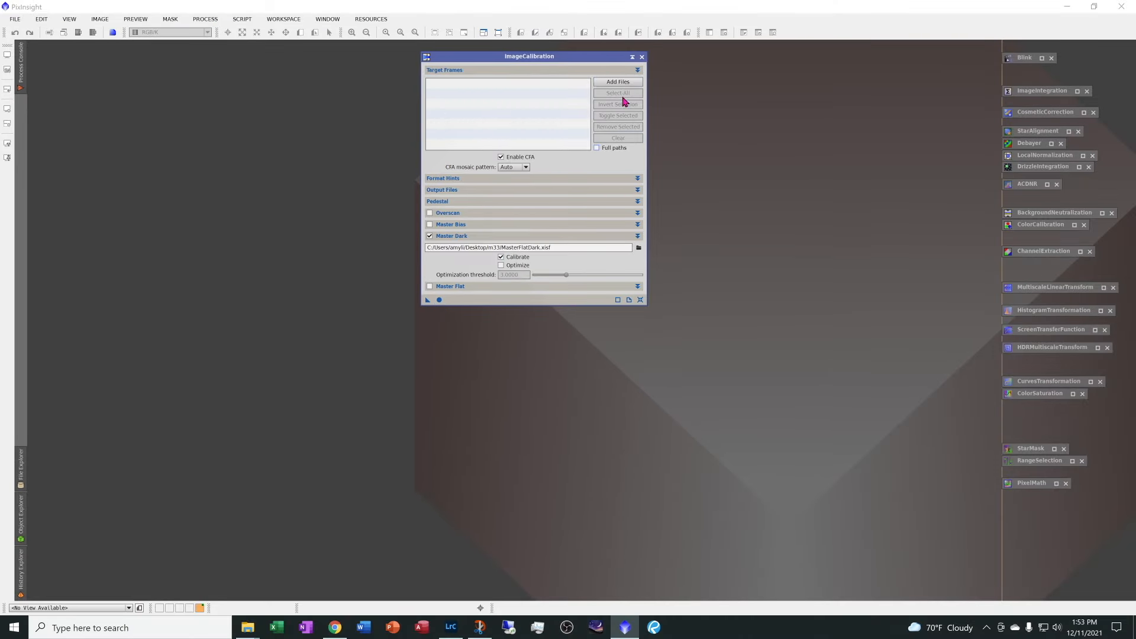
{"action": "left_click", "coordinate": [633, 57]}
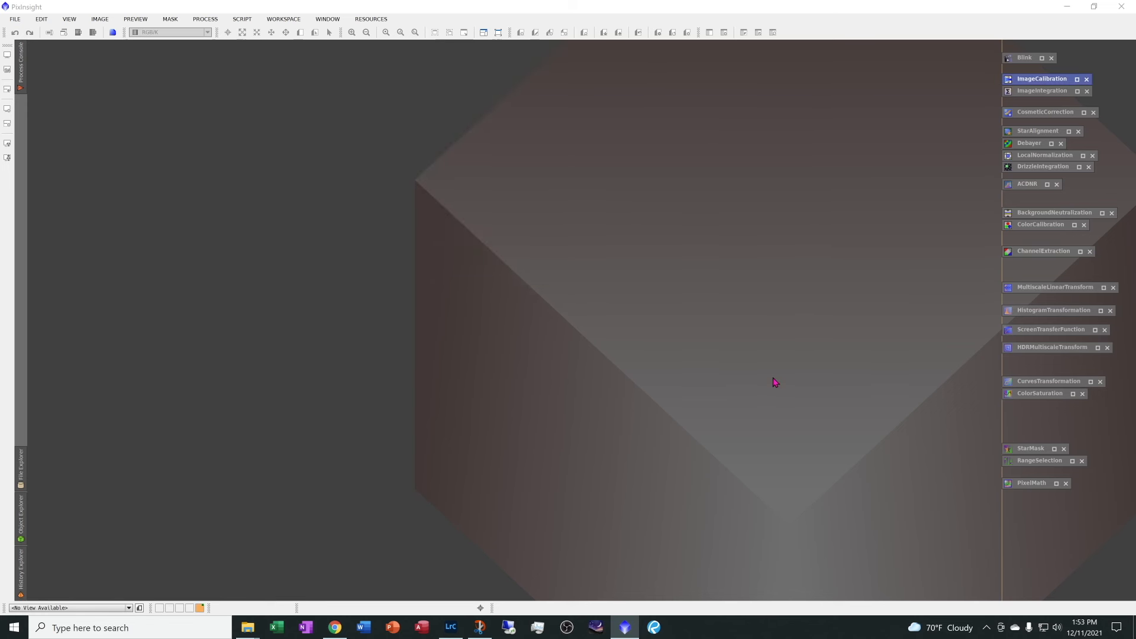
{"action": "left_click", "coordinate": [1079, 95]}
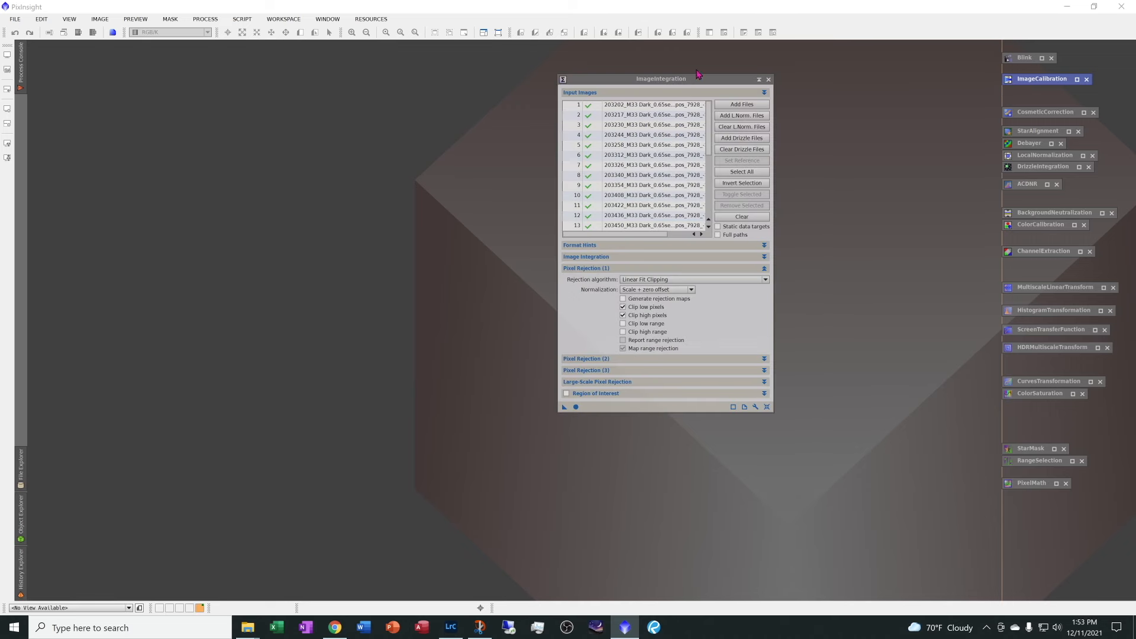
{"action": "left_click_drag", "start_coordinate": [679, 81], "coordinate": [432, 67]}
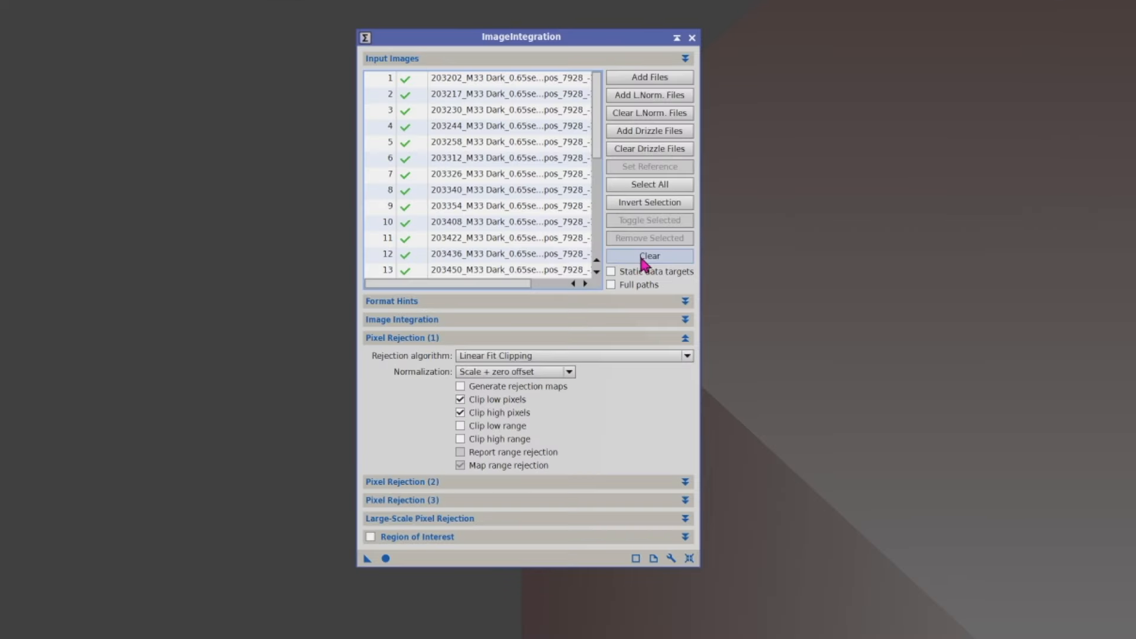
{"action": "left_click", "coordinate": [646, 260]}
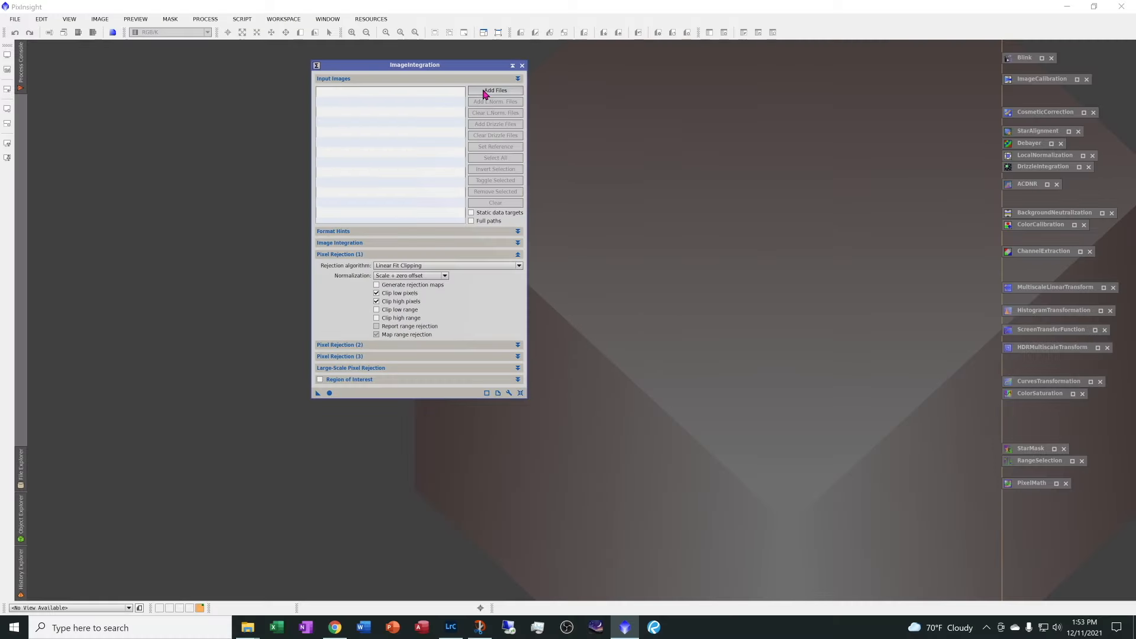
Step: Add all the calibrated flats from m33/M33 Flat/Flat_Cal as input images for the integration
{"action": "left_click", "coordinate": [484, 91]}
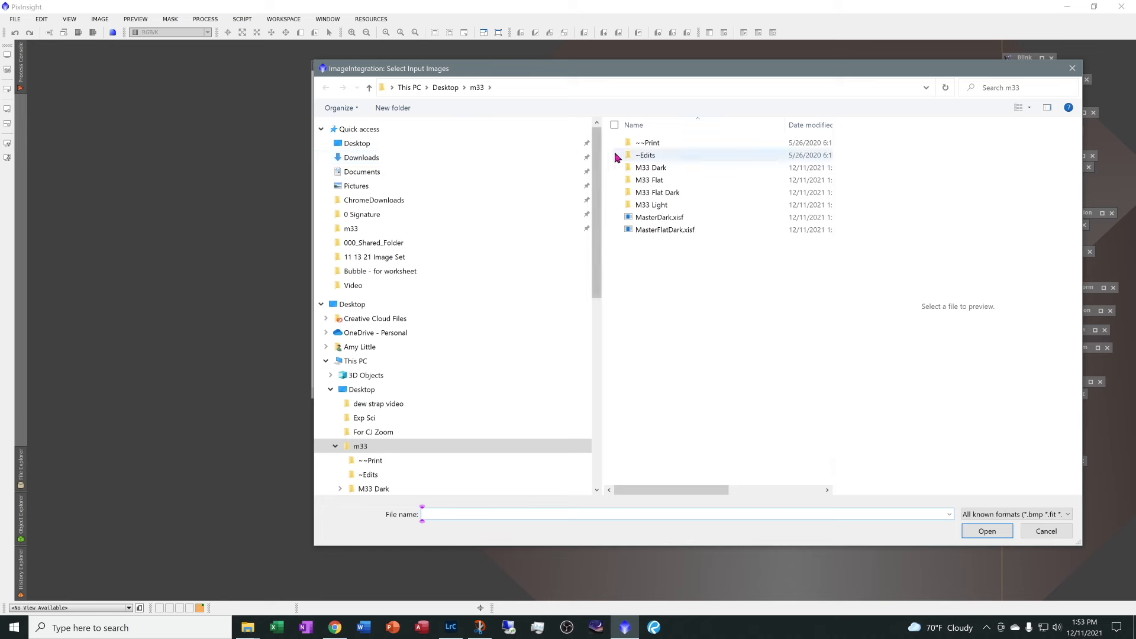
{"action": "double_click", "coordinate": [651, 180]}
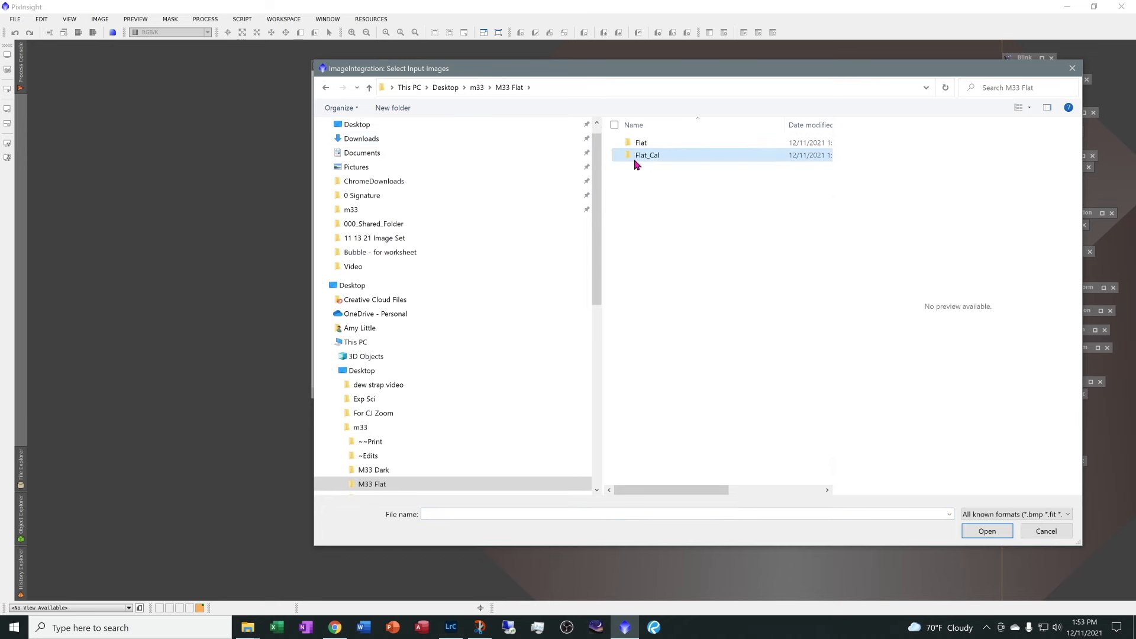
{"action": "double_click", "coordinate": [644, 156]}
{"action": "left_click_drag", "start_coordinate": [773, 476], "coordinate": [691, 142]}
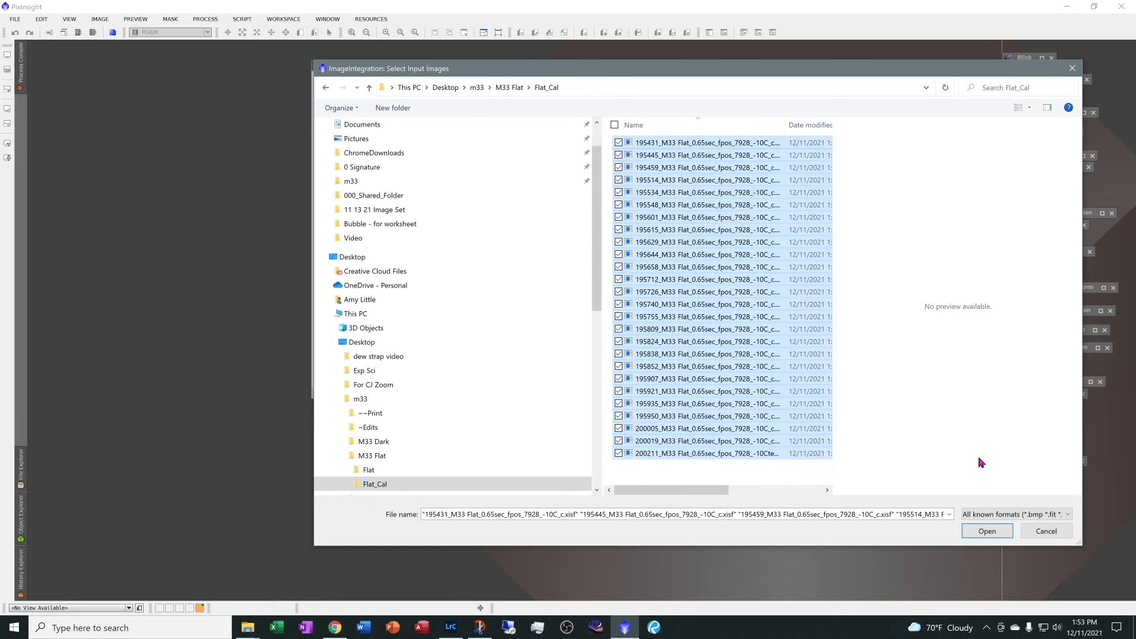
{"action": "left_click", "coordinate": [987, 531]}
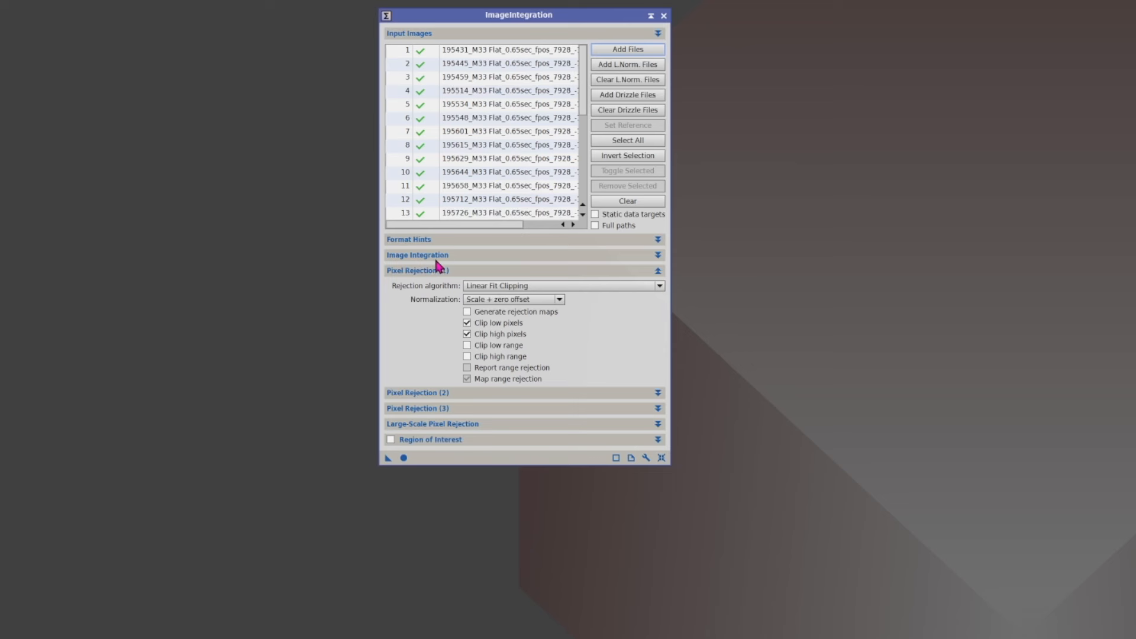
Step: Set the image integration to Average combination, Multiplicative normalization and Don't care (all weights = 1), and collapse its section
{"action": "left_click", "coordinate": [356, 243]}
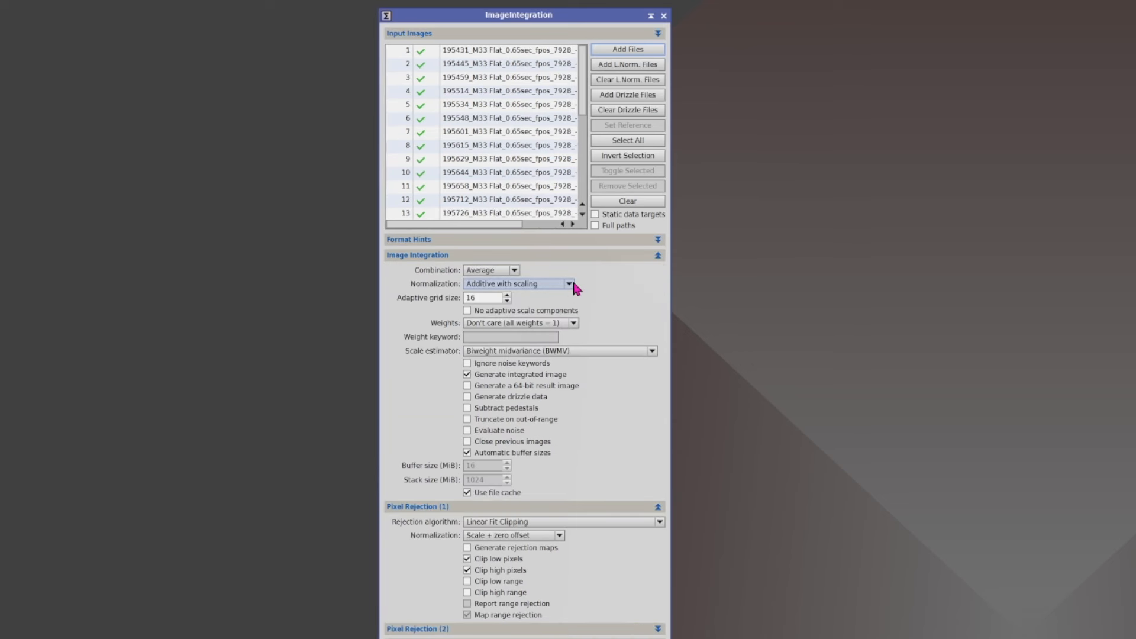
{"action": "left_click", "coordinate": [514, 272]}
{"action": "left_click", "coordinate": [515, 272]}
{"action": "left_click", "coordinate": [569, 286]}
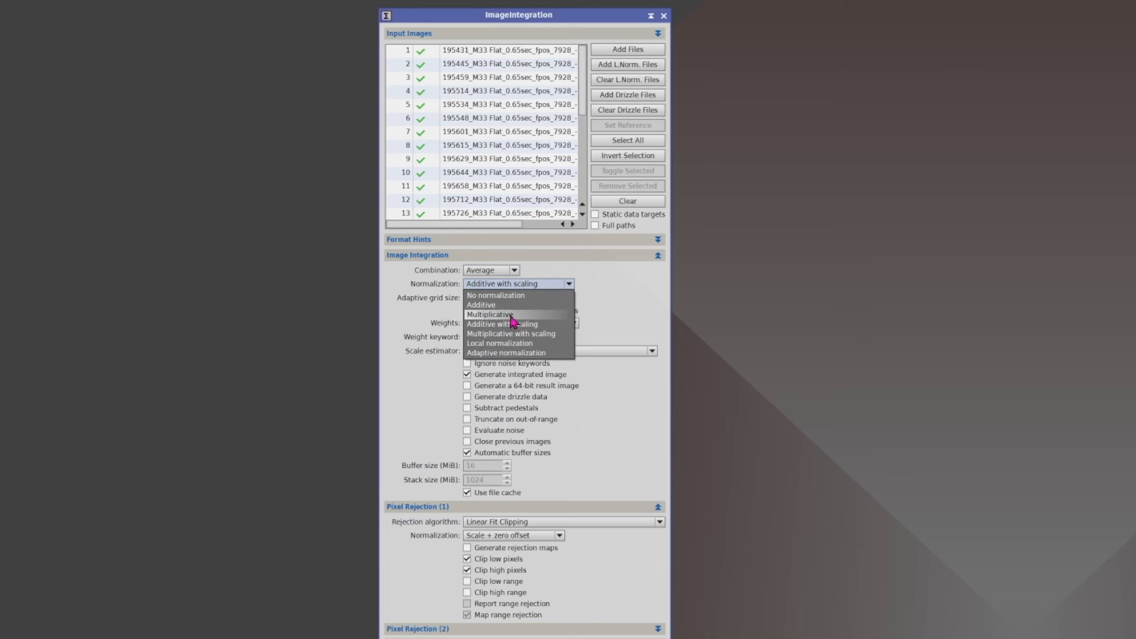
{"action": "left_click", "coordinate": [511, 317]}
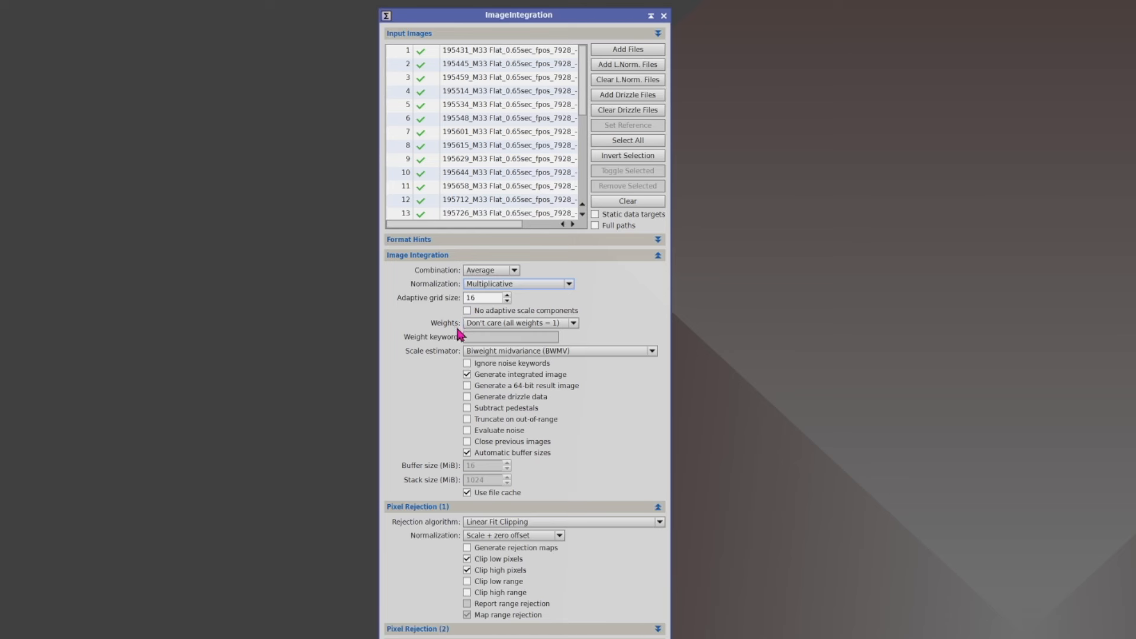
{"action": "left_click", "coordinate": [488, 326]}
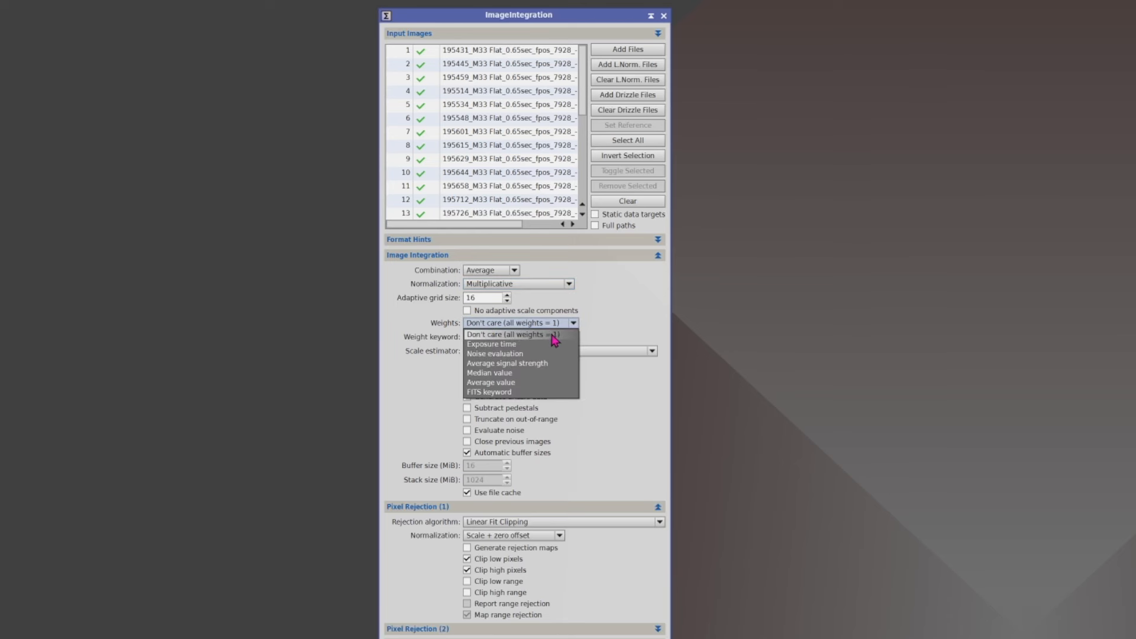
{"action": "left_click", "coordinate": [548, 336]}
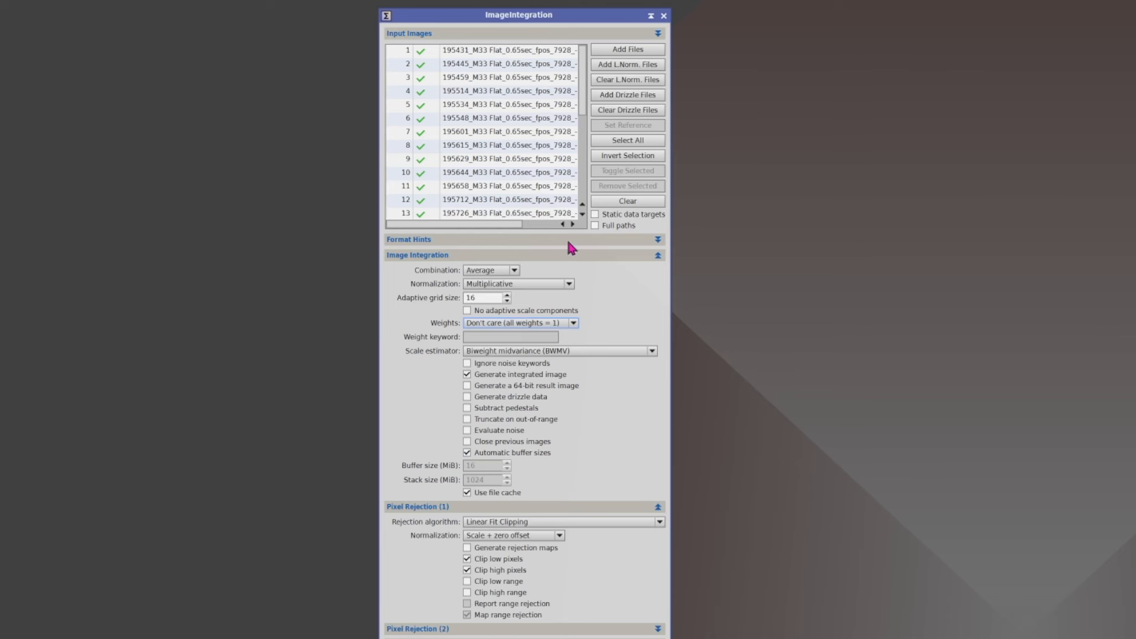
{"action": "left_click", "coordinate": [567, 255]}
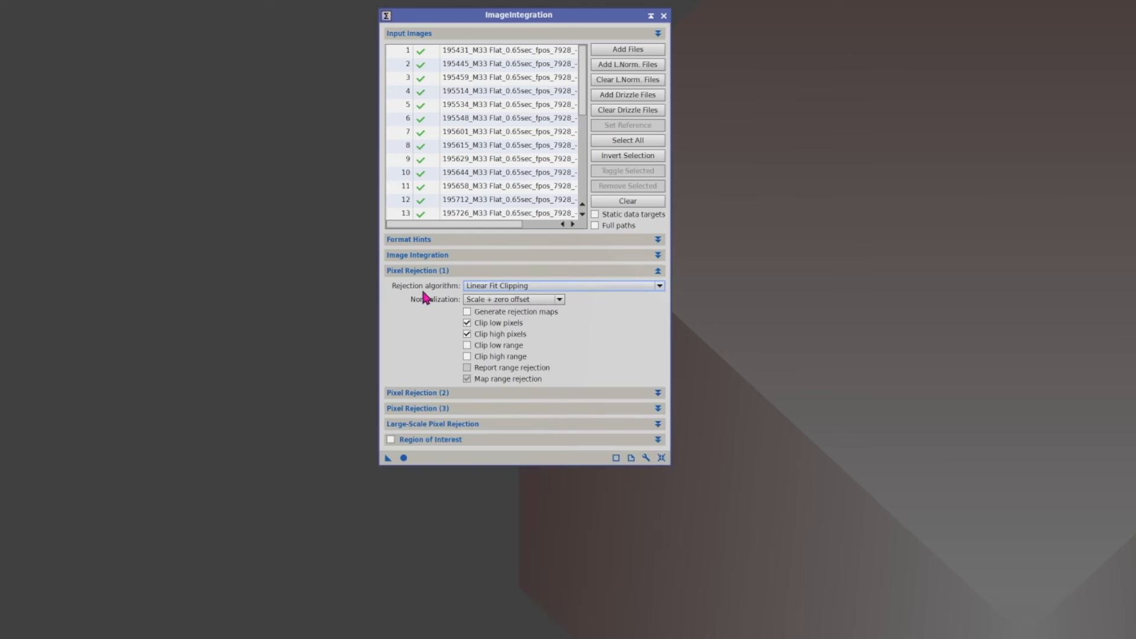
Step: Set the pixel rejection normalization to Equalize fluxes, keeping Linear Fit Clipping, and run the integration of the flats
{"action": "left_click_drag", "start_coordinate": [580, 96], "coordinate": [545, 211]}
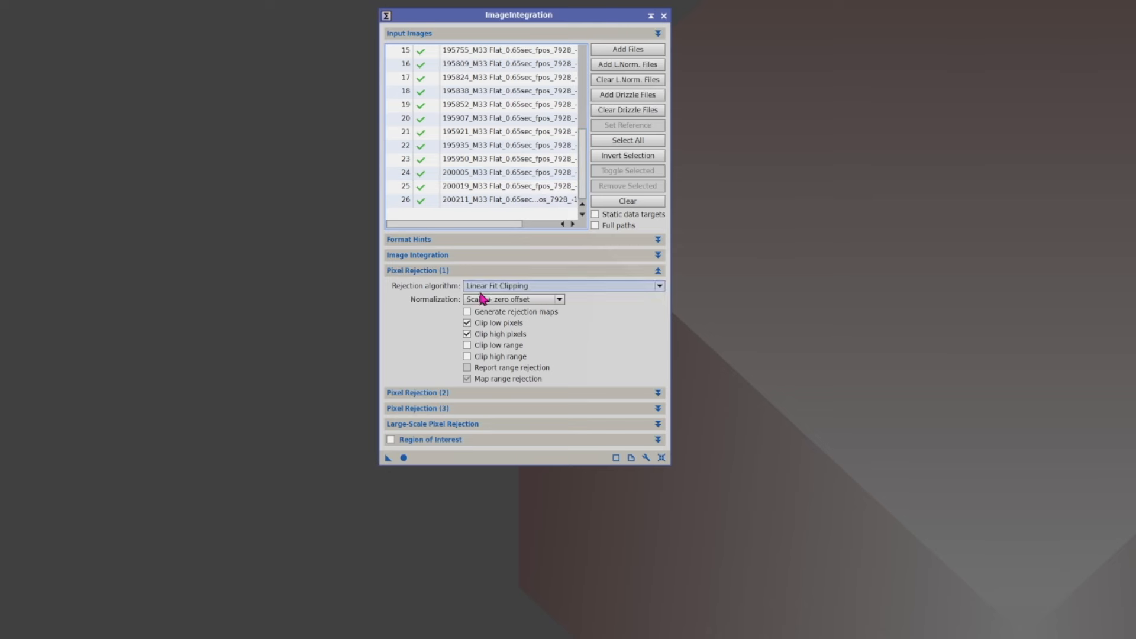
{"action": "left_click", "coordinate": [537, 299]}
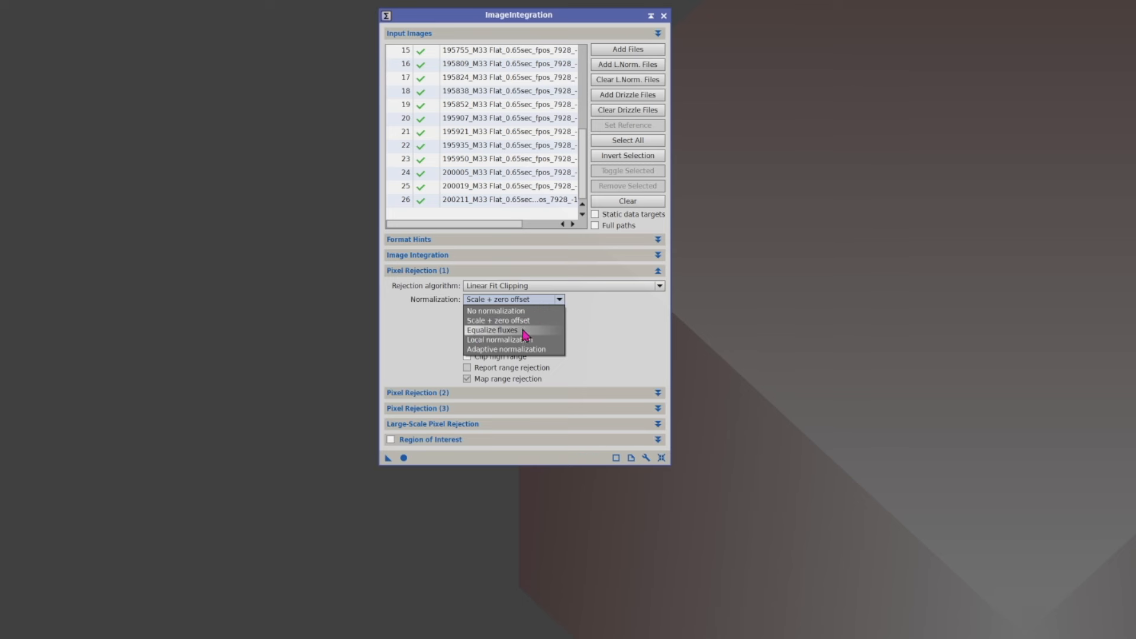
{"action": "left_click", "coordinate": [523, 330]}
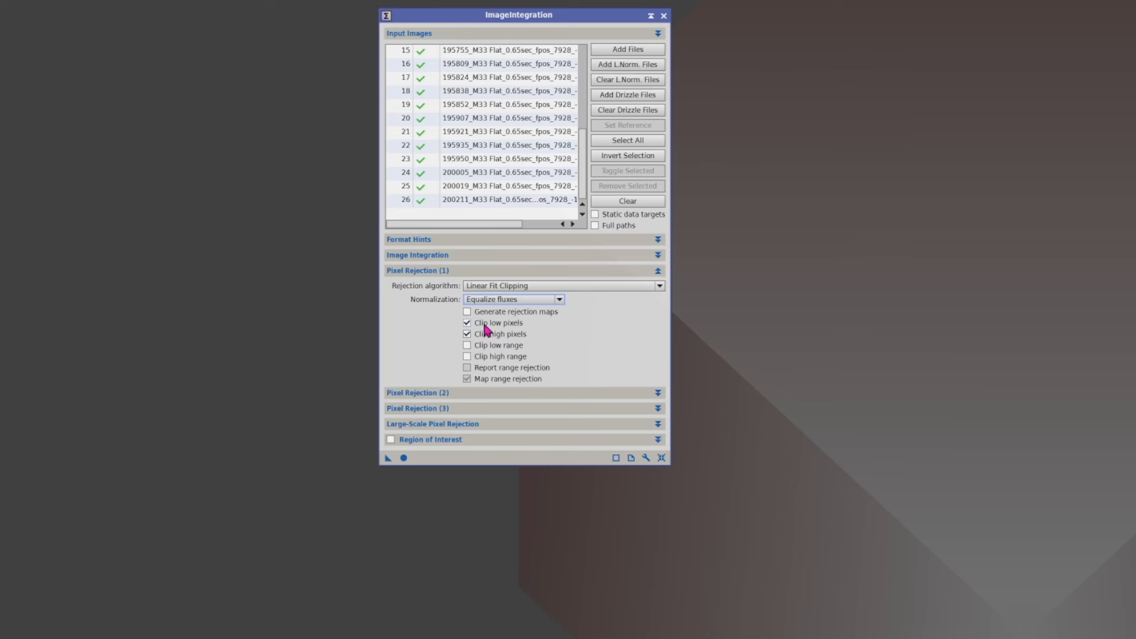
{"action": "left_click", "coordinate": [453, 394]}
{"action": "left_click", "coordinate": [454, 394]}
{"action": "left_click", "coordinate": [453, 410]}
{"action": "left_click", "coordinate": [453, 411]}
{"action": "left_click", "coordinate": [404, 458]}
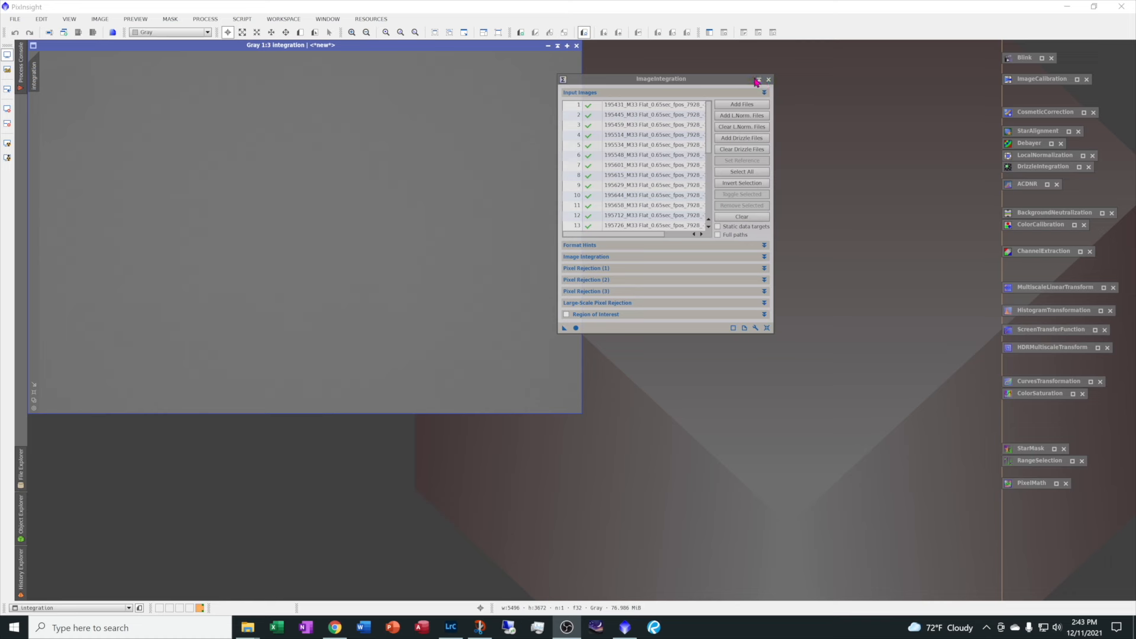
Step: Minimize ImageIntegration, move the integrated flat image clear of the workspace edge, and auto-stretch its display
{"action": "left_click", "coordinate": [757, 81]}
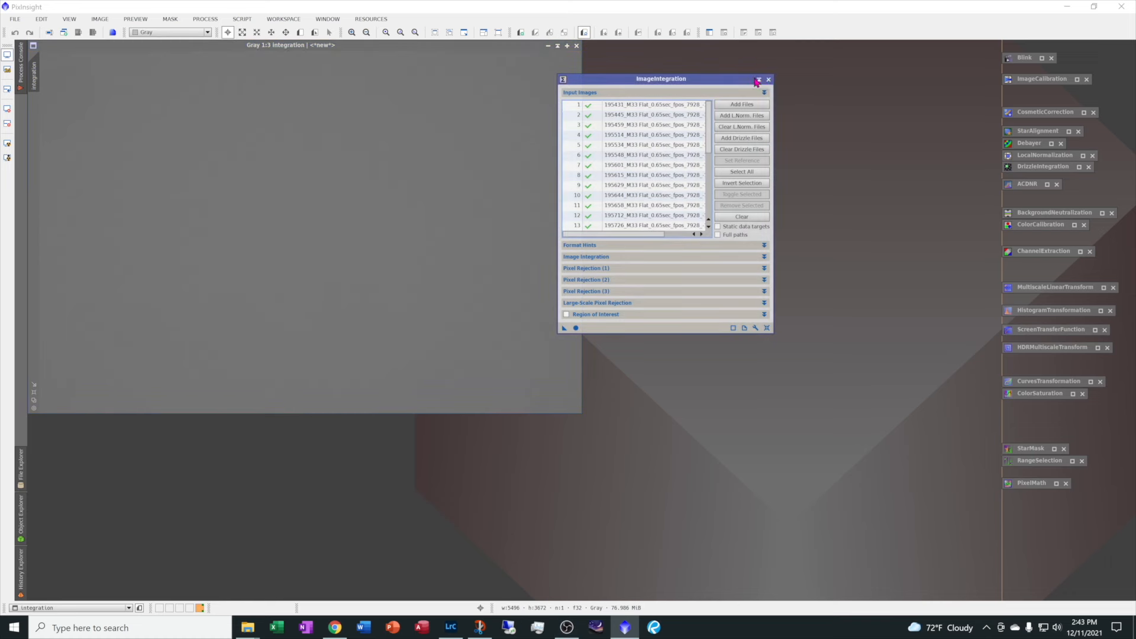
{"action": "left_click", "coordinate": [759, 79]}
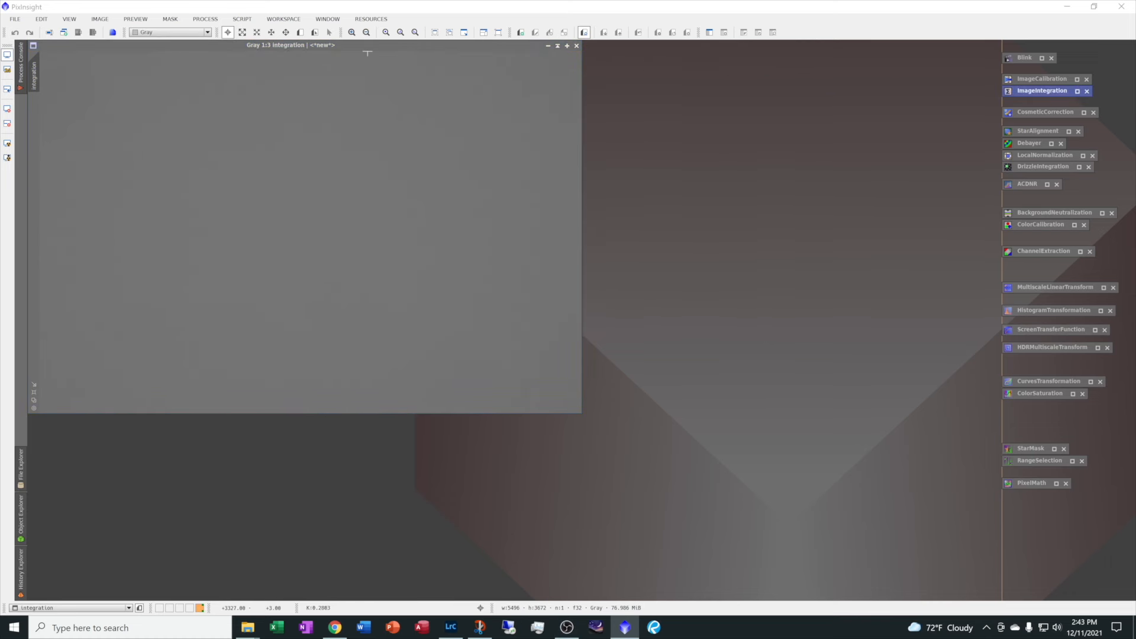
{"action": "left_click_drag", "start_coordinate": [374, 49], "coordinate": [596, 84]}
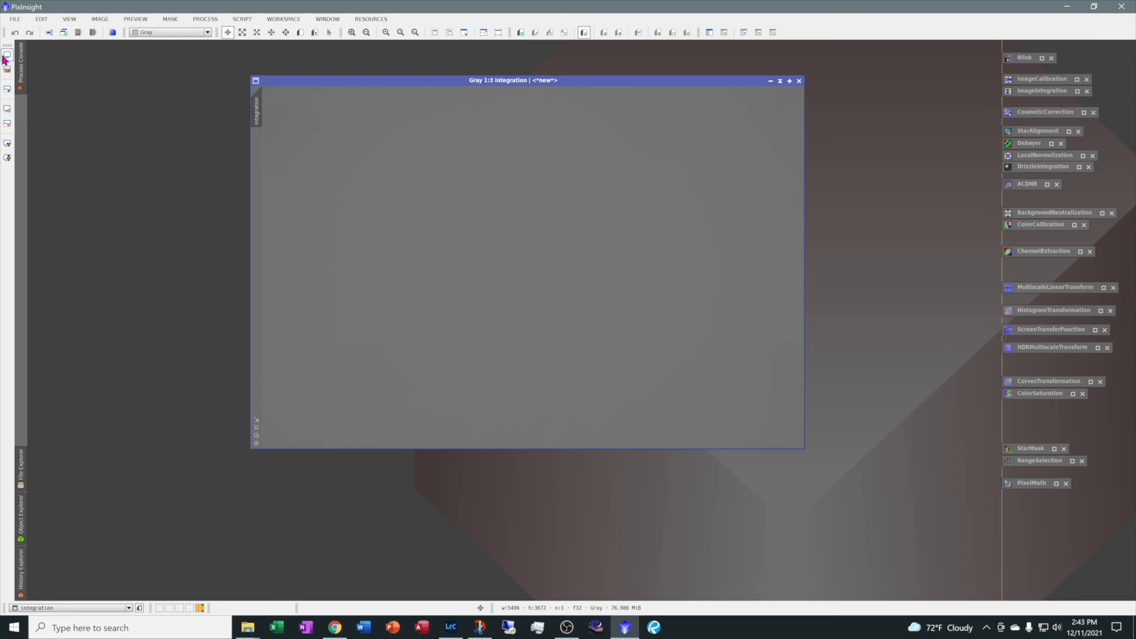
{"action": "left_click", "coordinate": [8, 144]}
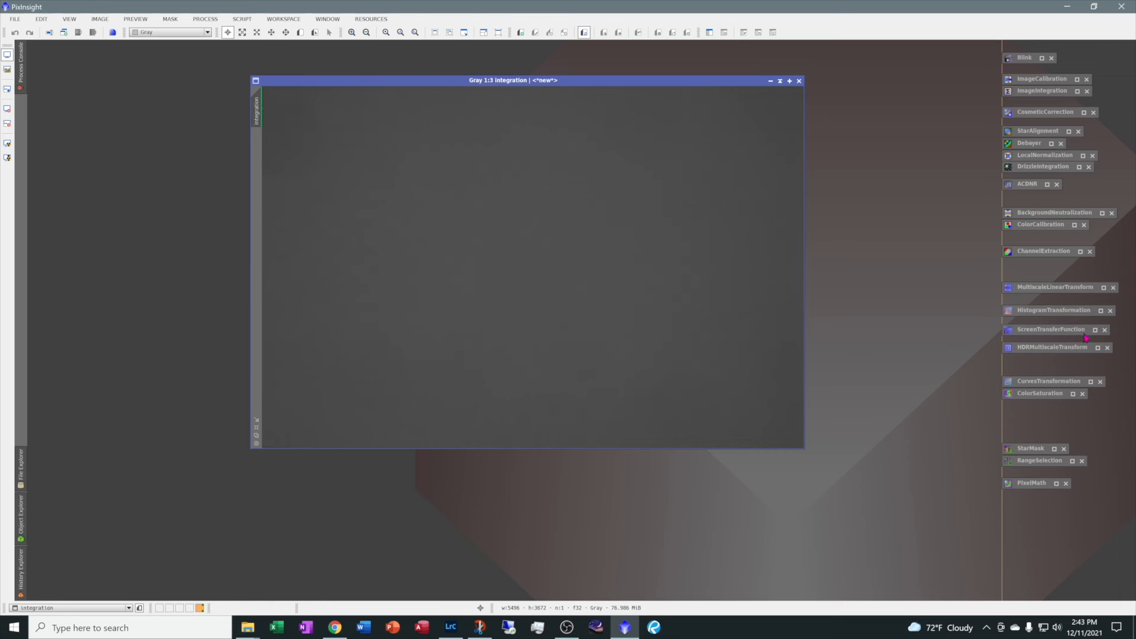
Step: Open HistogramTransformation beside the image with a real-time preview and select the integration view as its source
{"action": "left_click", "coordinate": [1102, 312]}
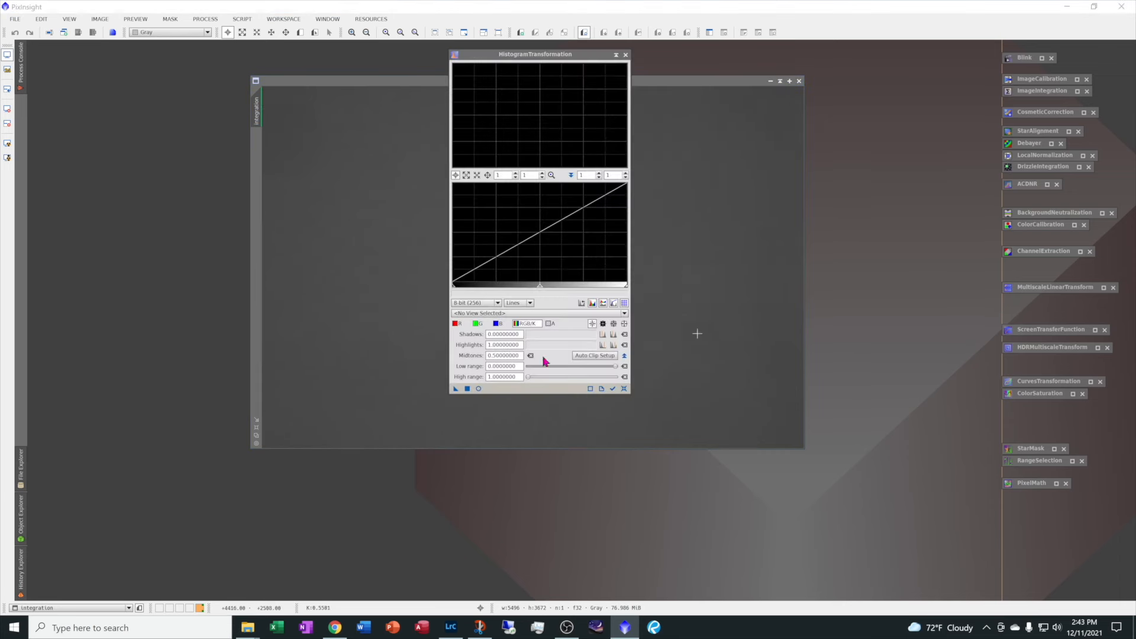
{"action": "left_click_drag", "start_coordinate": [538, 56], "coordinate": [858, 71]}
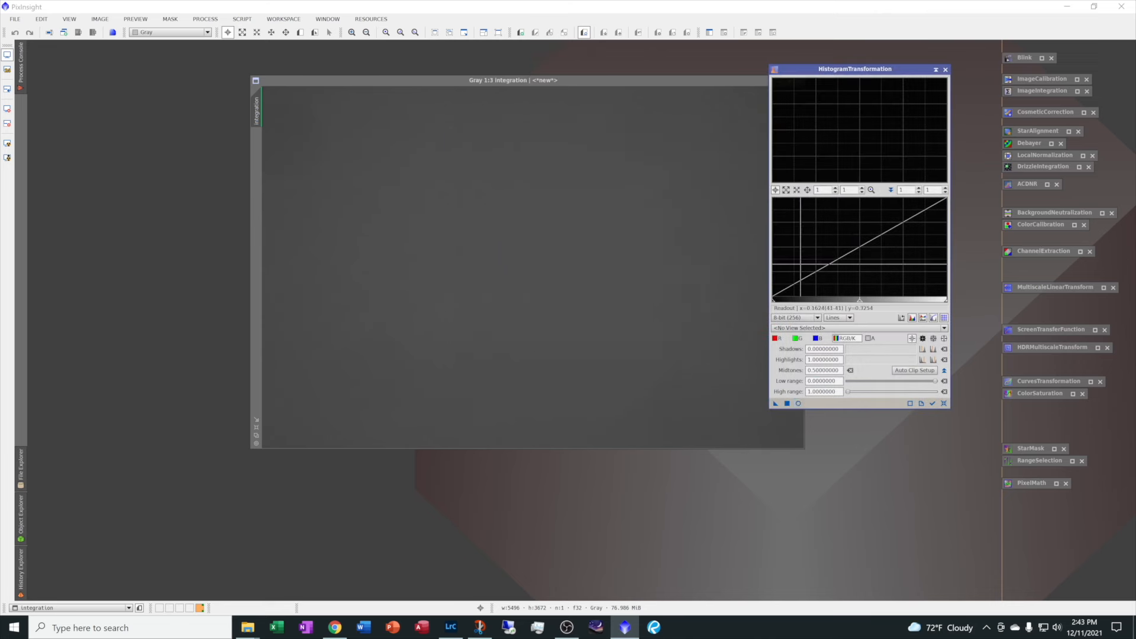
{"action": "left_click", "coordinate": [798, 404]}
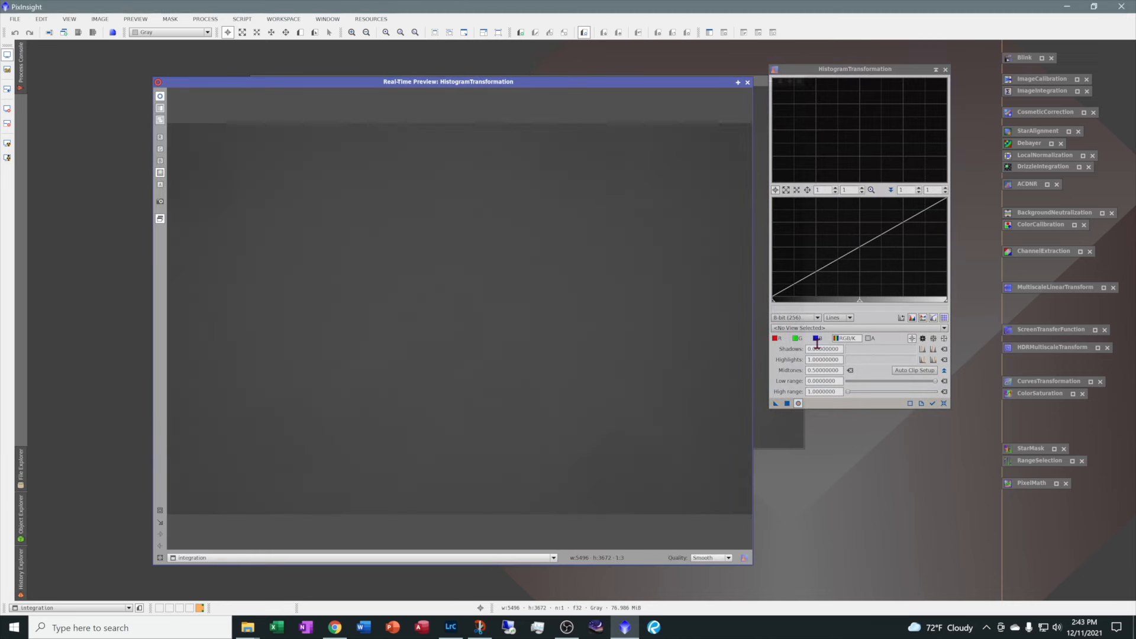
{"action": "left_click", "coordinate": [848, 328]}
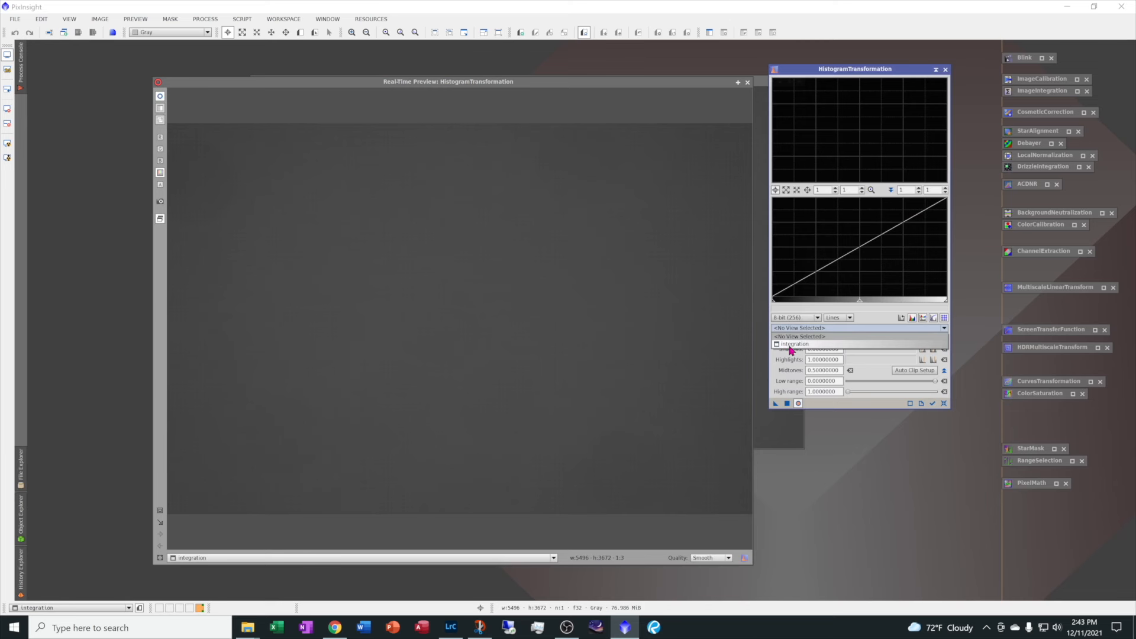
{"action": "left_click", "coordinate": [791, 344]}
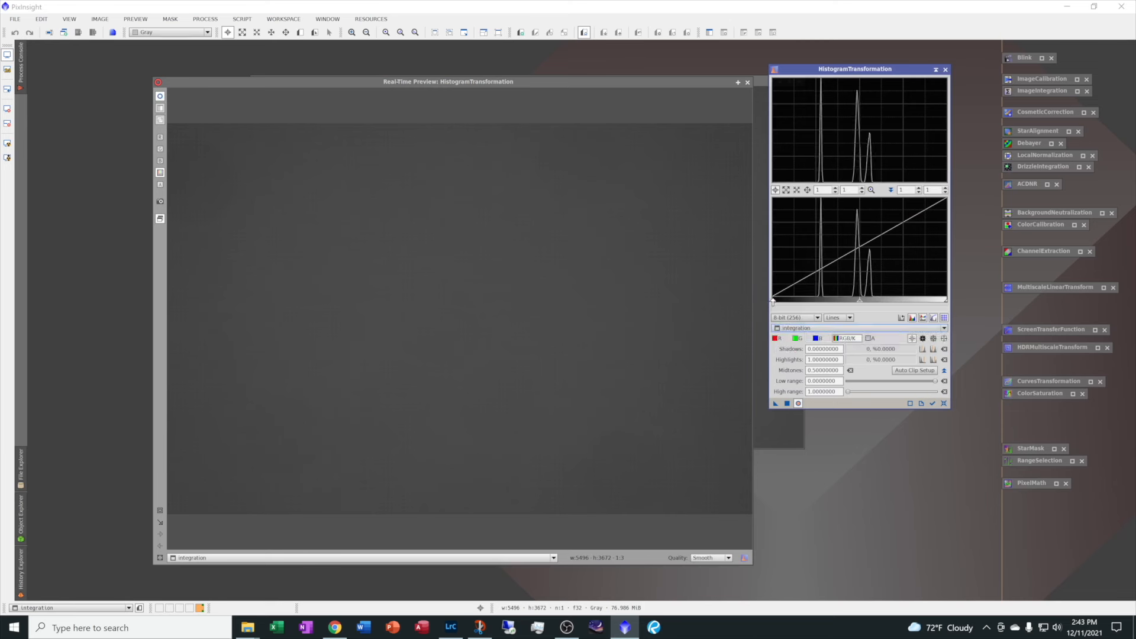
Step: Adjust the integrated flat's histogram to shadows about 0.064, midtones about 0.497 and highlights about 0.920
{"action": "left_click_drag", "start_coordinate": [773, 301], "coordinate": [783, 303]}
{"action": "mouse_move", "coordinate": [864, 300]}
{"action": "left_mouse_down"}
{"action": "mouse_move", "coordinate": [840, 301]}
{"action": "mouse_move", "coordinate": [864, 300]}
{"action": "left_mouse_up"}
{"action": "mouse_move", "coordinate": [945, 300]}
{"action": "left_mouse_down"}
{"action": "mouse_move", "coordinate": [918, 302]}
{"action": "mouse_move", "coordinate": [934, 303]}
{"action": "left_mouse_up"}
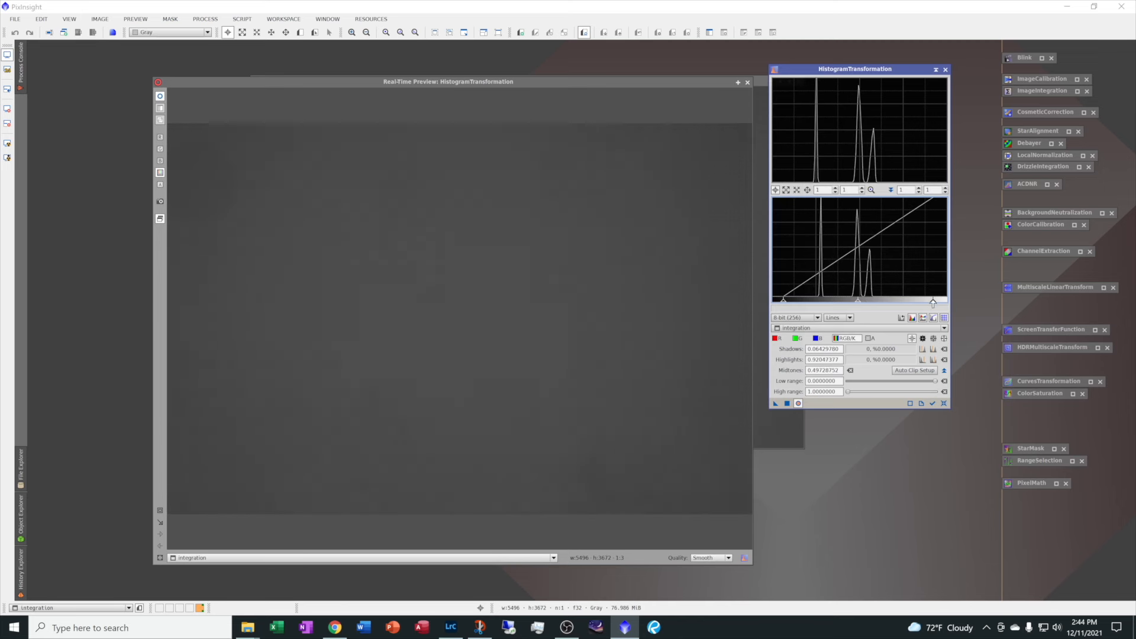
Step: Preview the integrated flat with shadows about 0.120 and midtones about 0.495, and put away the preview and HistogramTransformation without applying
{"action": "left_click_drag", "start_coordinate": [784, 300], "coordinate": [794, 300]}
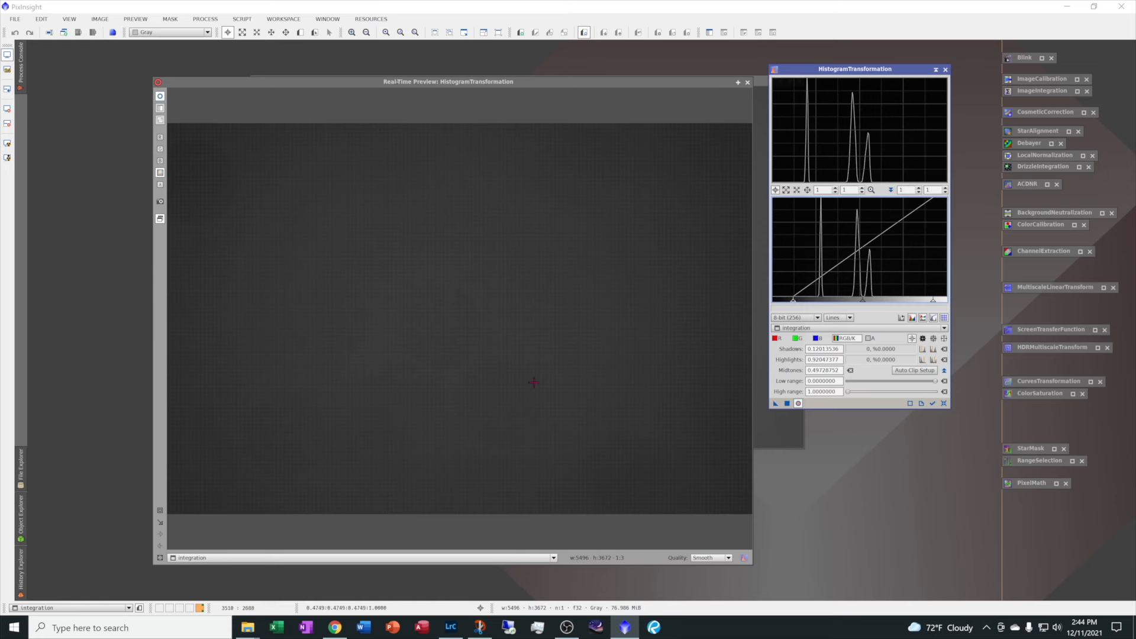
{"action": "left_click_drag", "start_coordinate": [862, 302], "coordinate": [863, 299]}
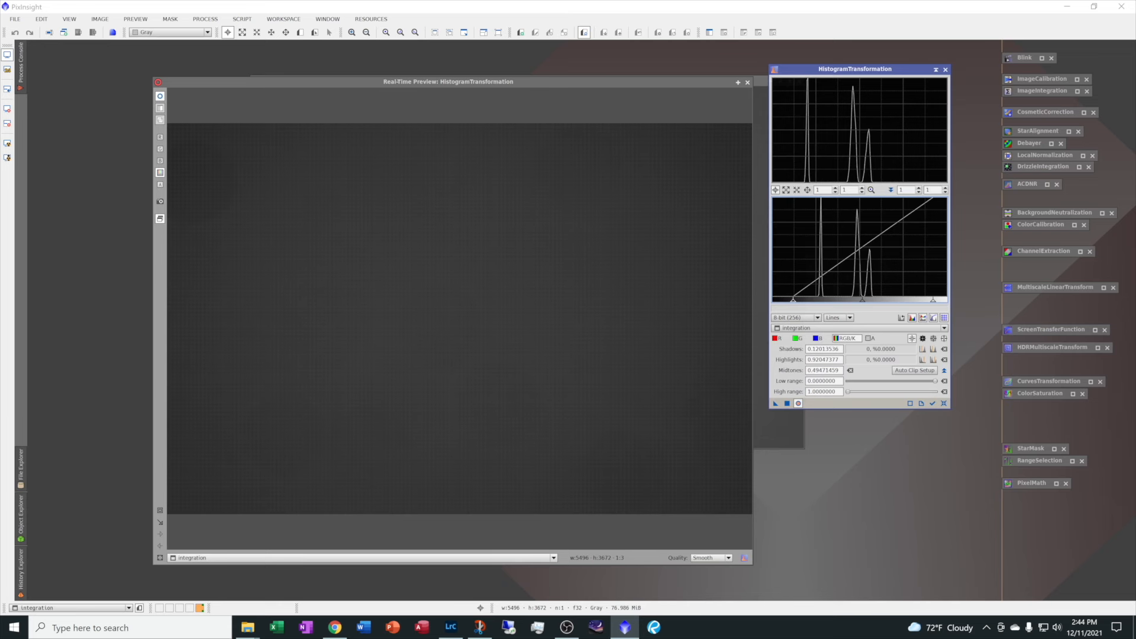
{"action": "left_click", "coordinate": [798, 403]}
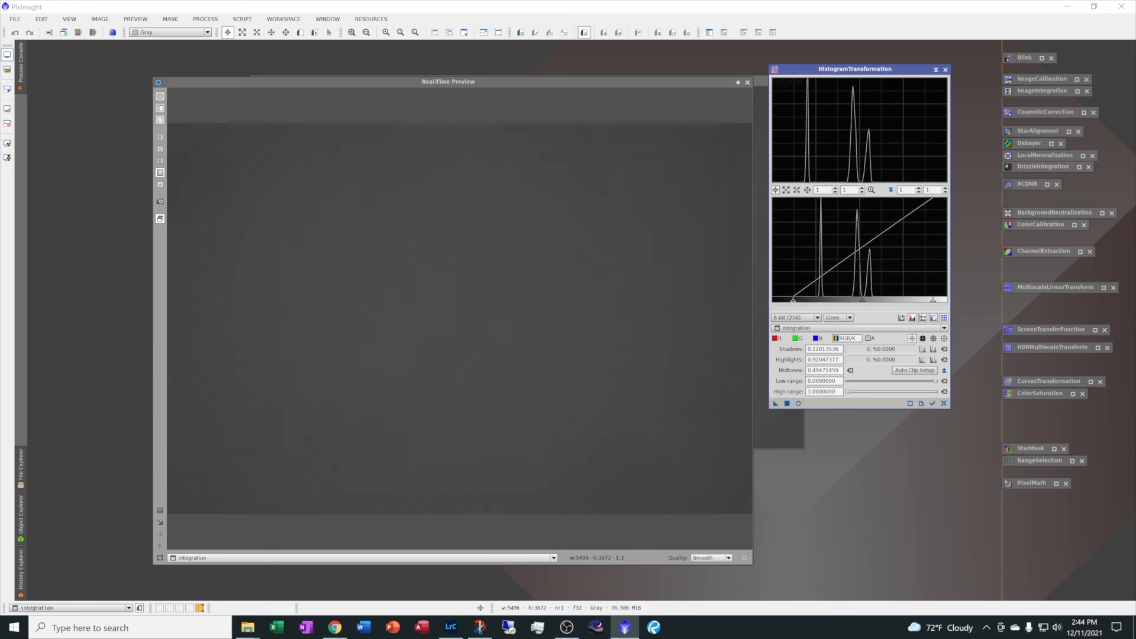
{"action": "left_click", "coordinate": [936, 70]}
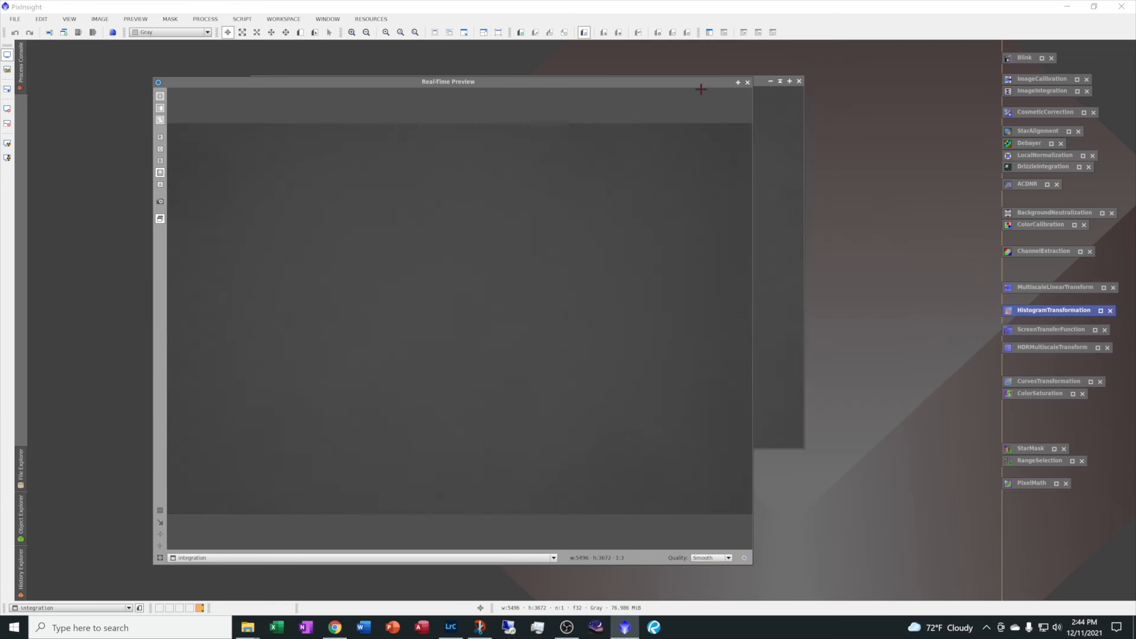
{"action": "left_click", "coordinate": [748, 82]}
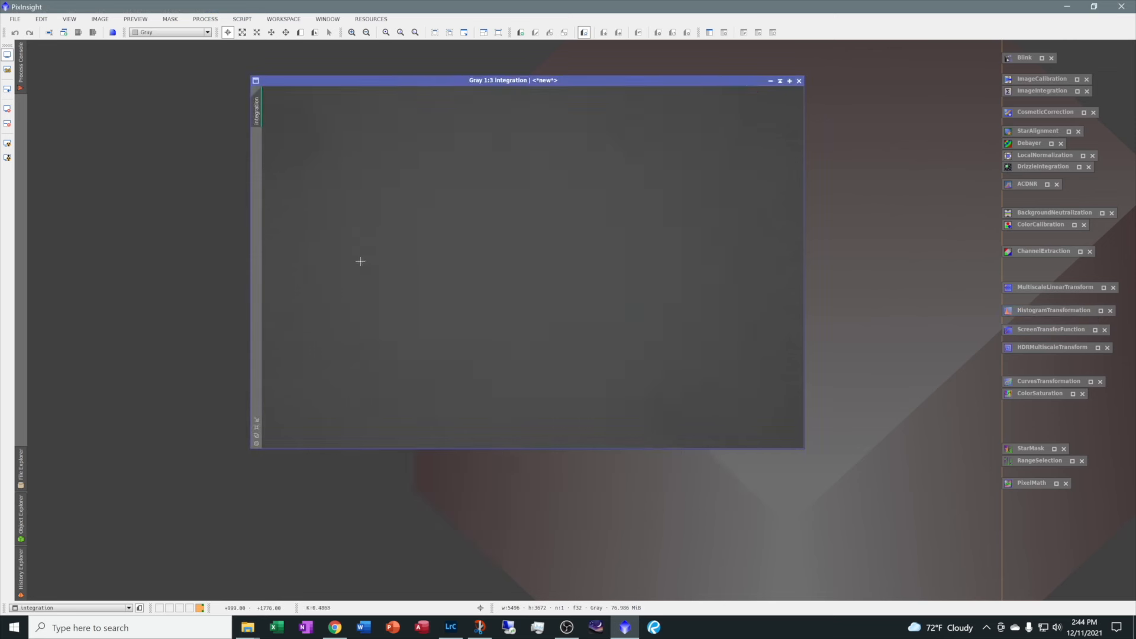
Step: Rename the integrated flat's image identifier to MasterFlat
{"action": "right_click", "coordinate": [257, 110]}
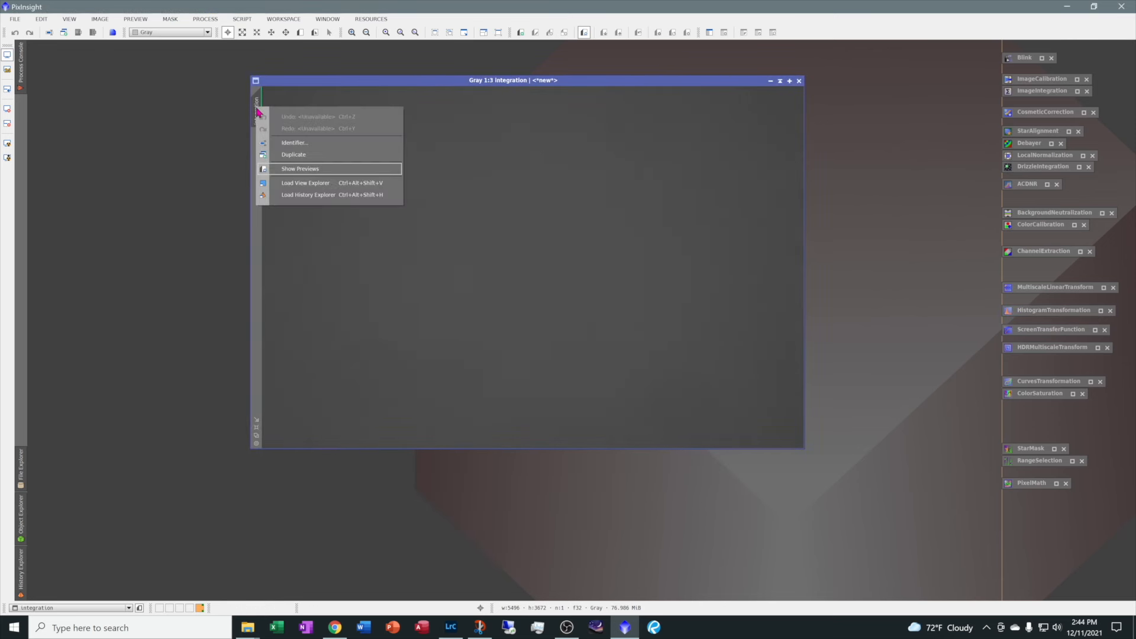
{"action": "left_click", "coordinate": [298, 145]}
{"action": "type", "text": "MasterFlat"}
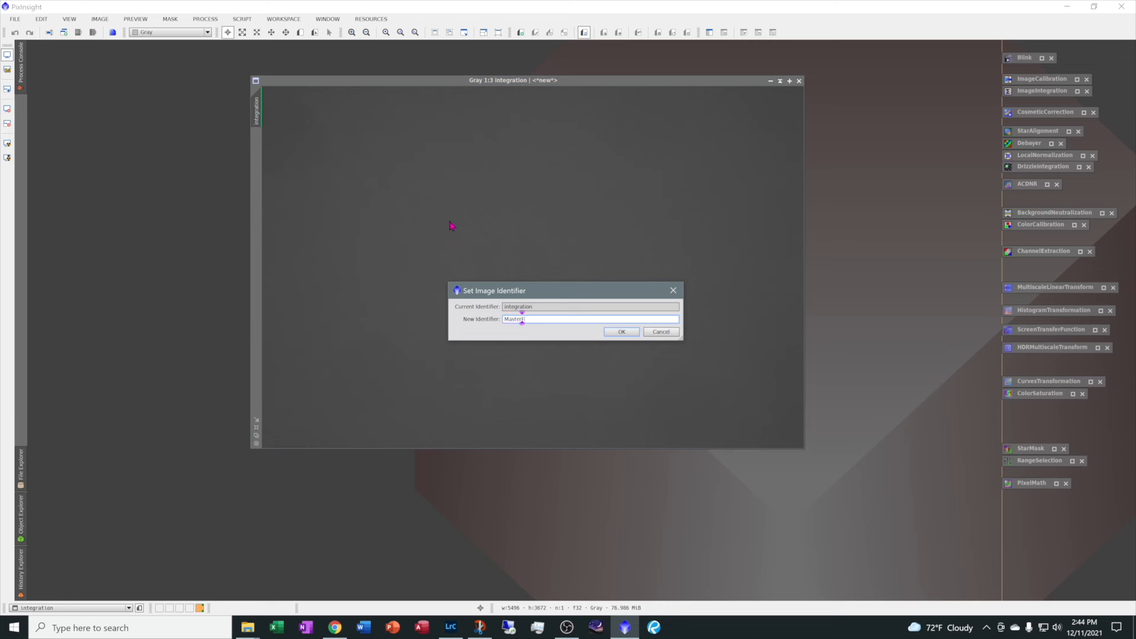
{"action": "left_click", "coordinate": [622, 332]}
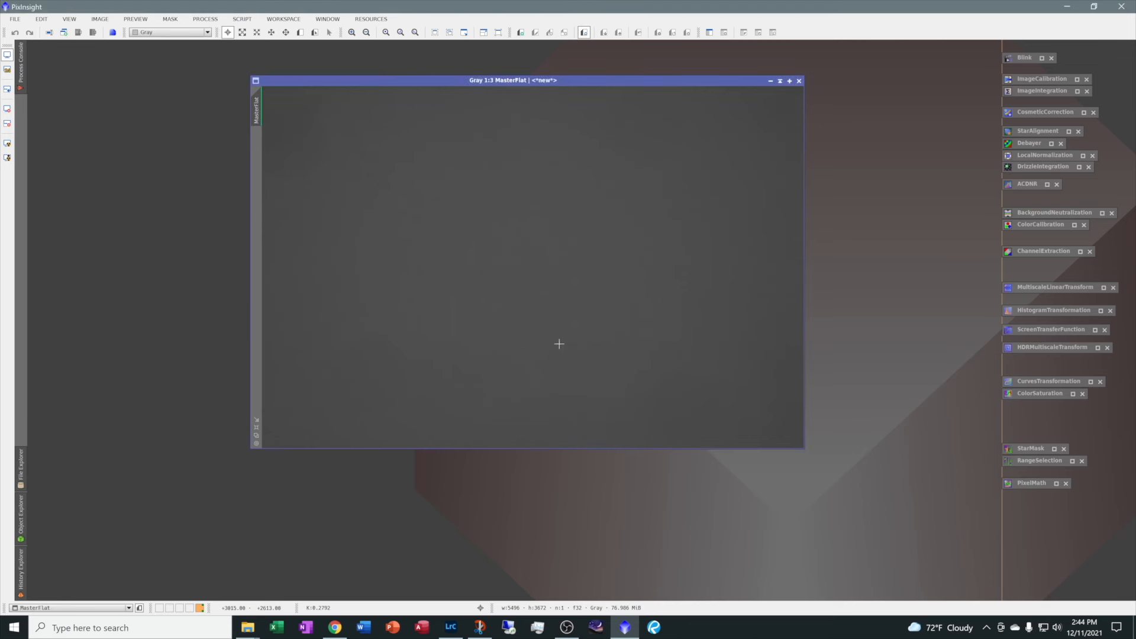
Step: Save the master flat as MasterFlat.xisf in the m33 folder and close the image
{"action": "left_click", "coordinate": [12, 17]}
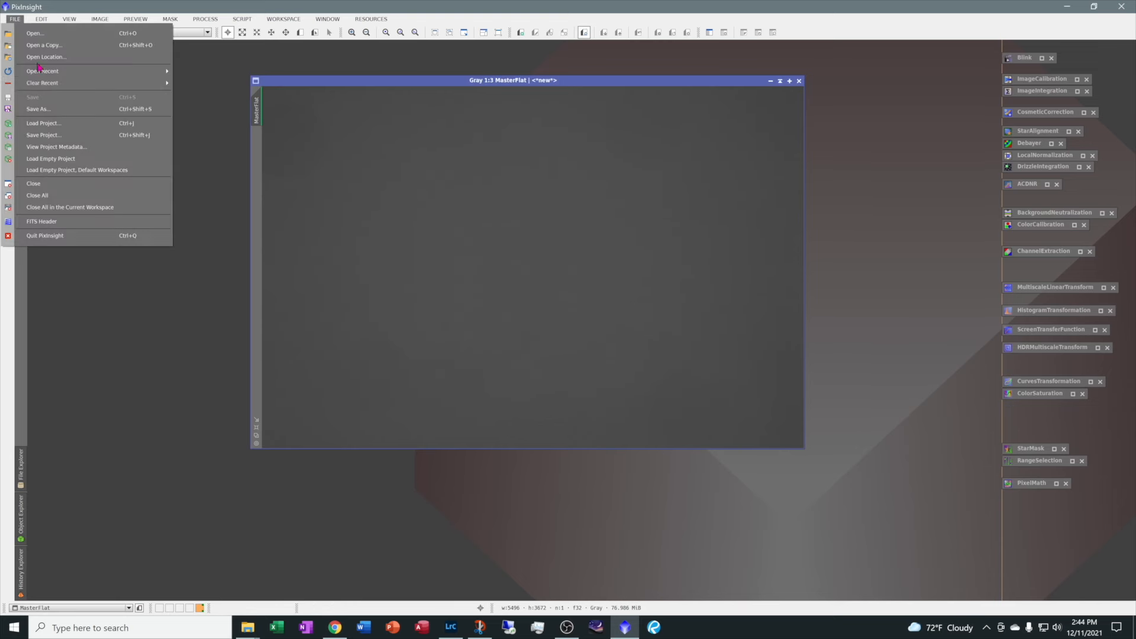
{"action": "left_click", "coordinate": [36, 110]}
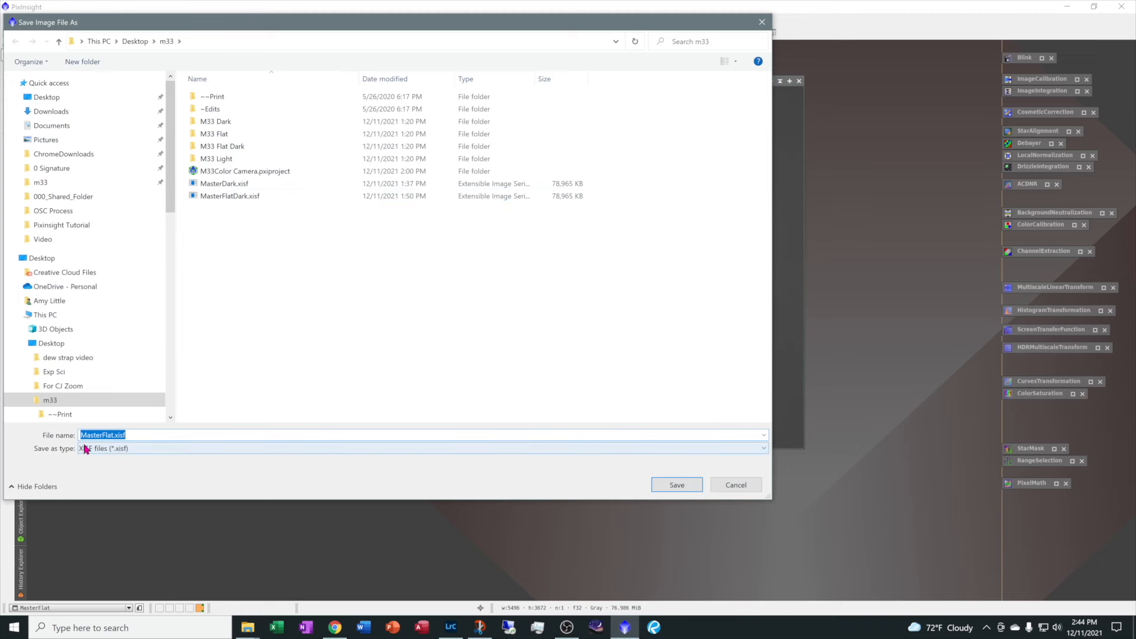
{"action": "left_click", "coordinate": [686, 485]}
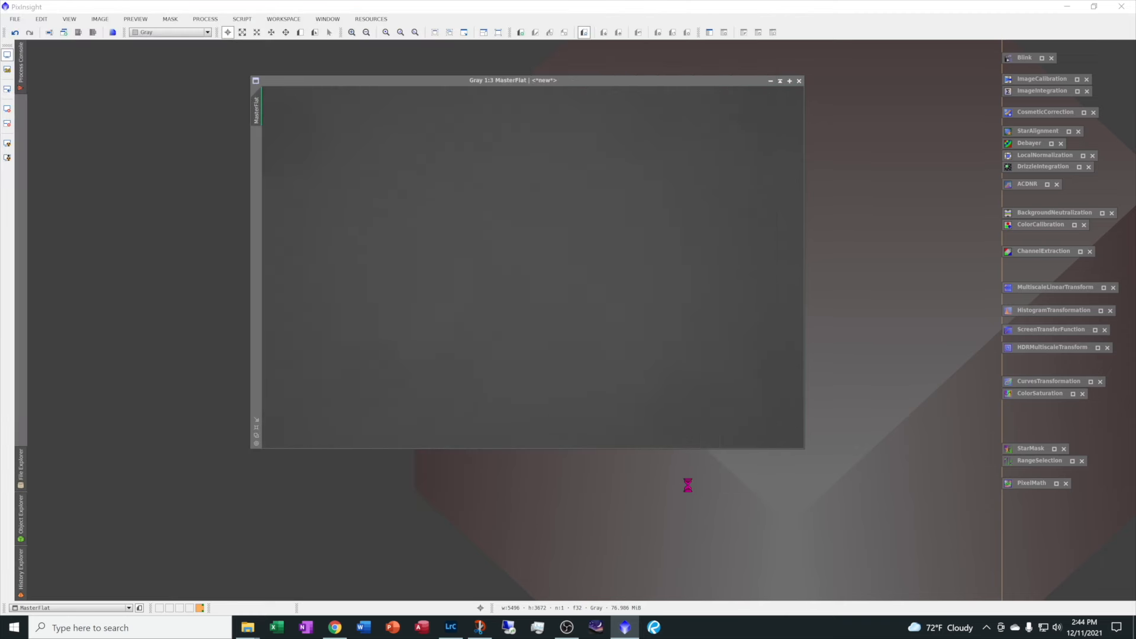
{"action": "left_click", "coordinate": [584, 422]}
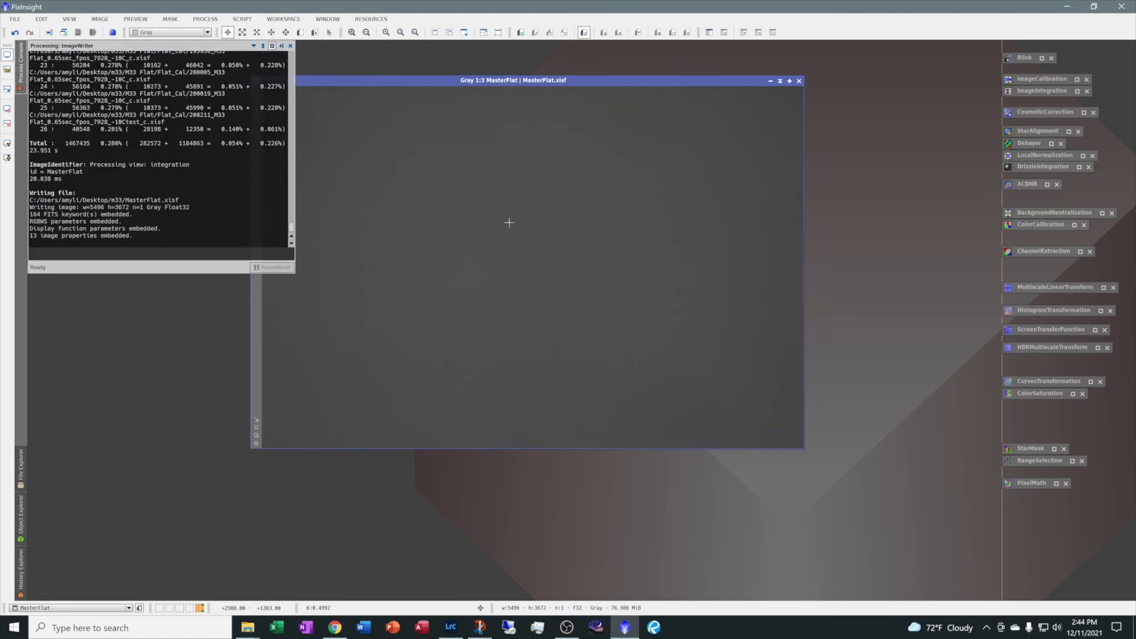
{"action": "left_click", "coordinate": [799, 81]}
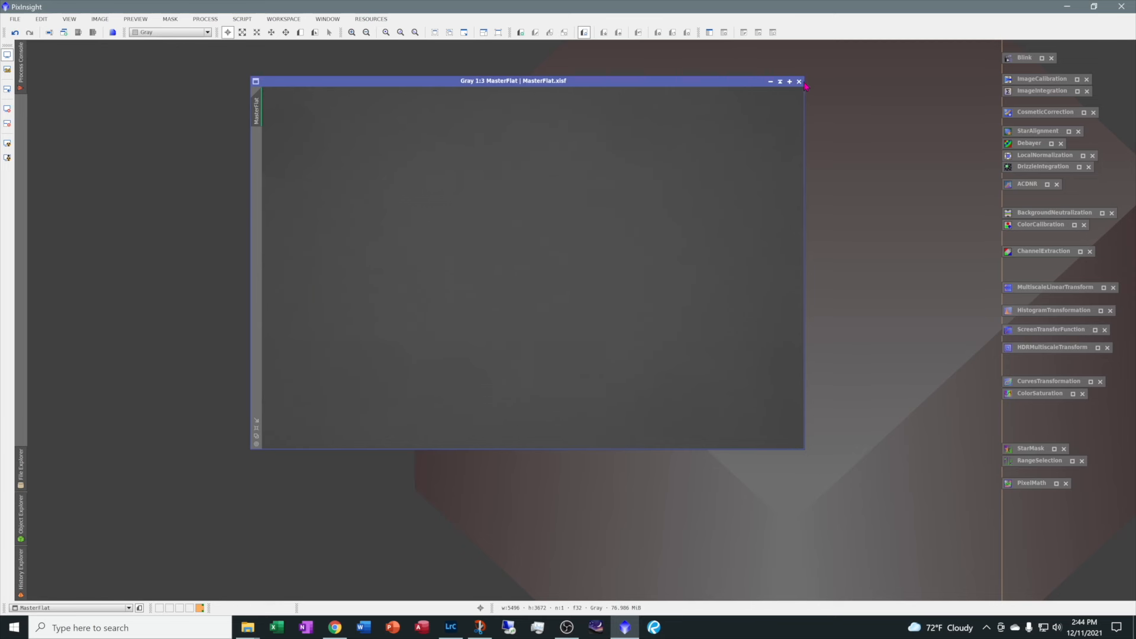
{"action": "left_click", "coordinate": [802, 83]}
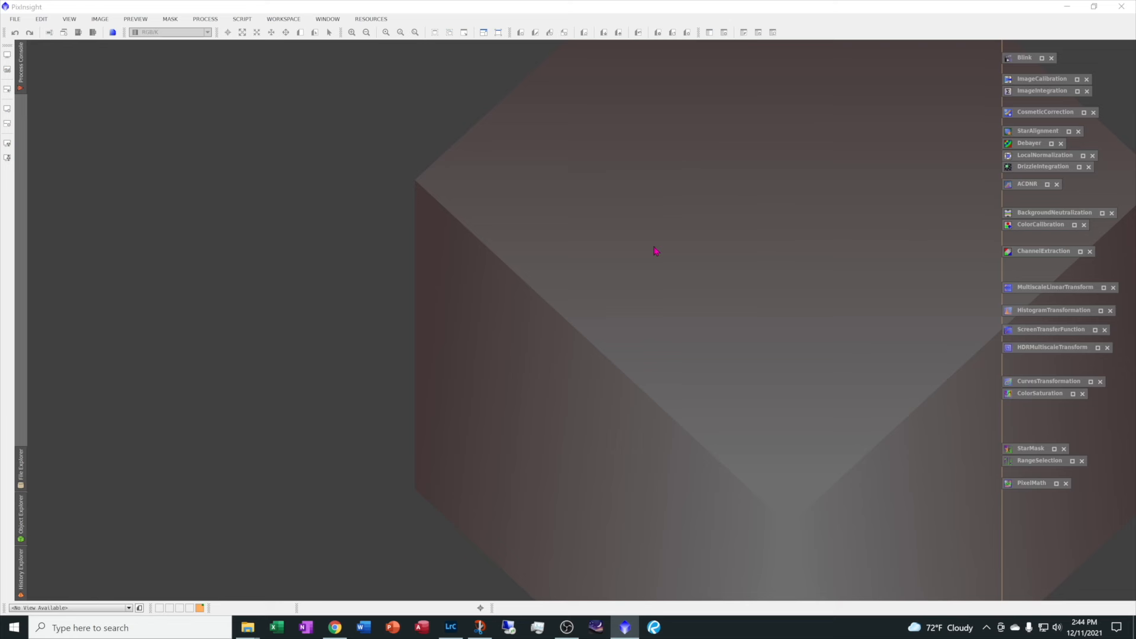
Step: Open ImageCalibration and add all the m33 600sec light frames from the Light_600sec folder as target frames
{"action": "left_click", "coordinate": [1077, 79]}
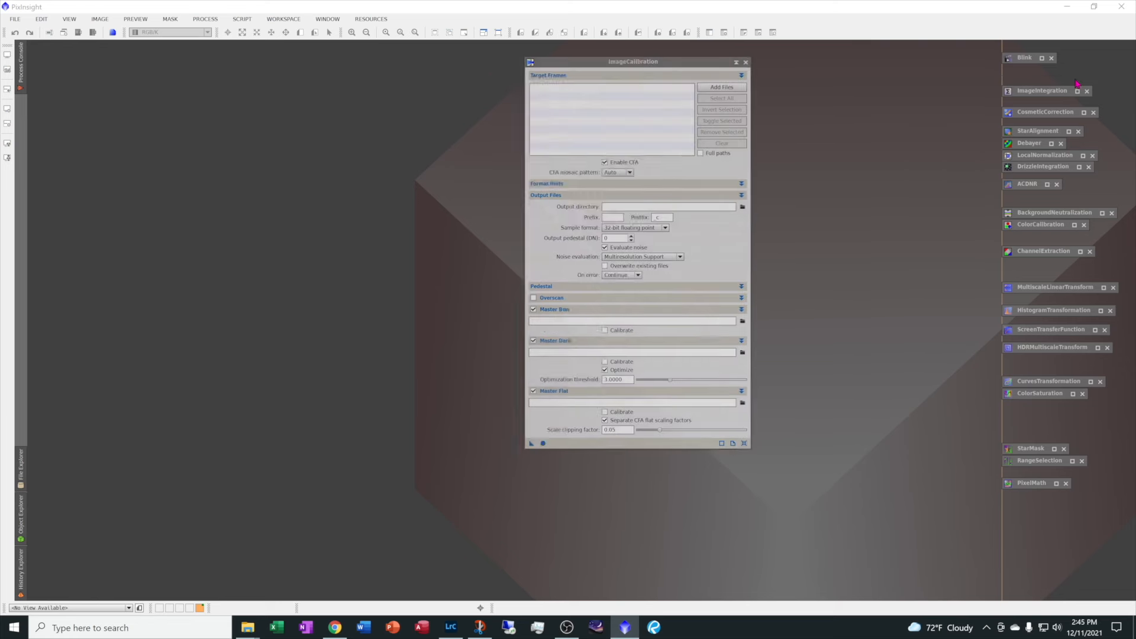
{"action": "left_click", "coordinate": [617, 82]}
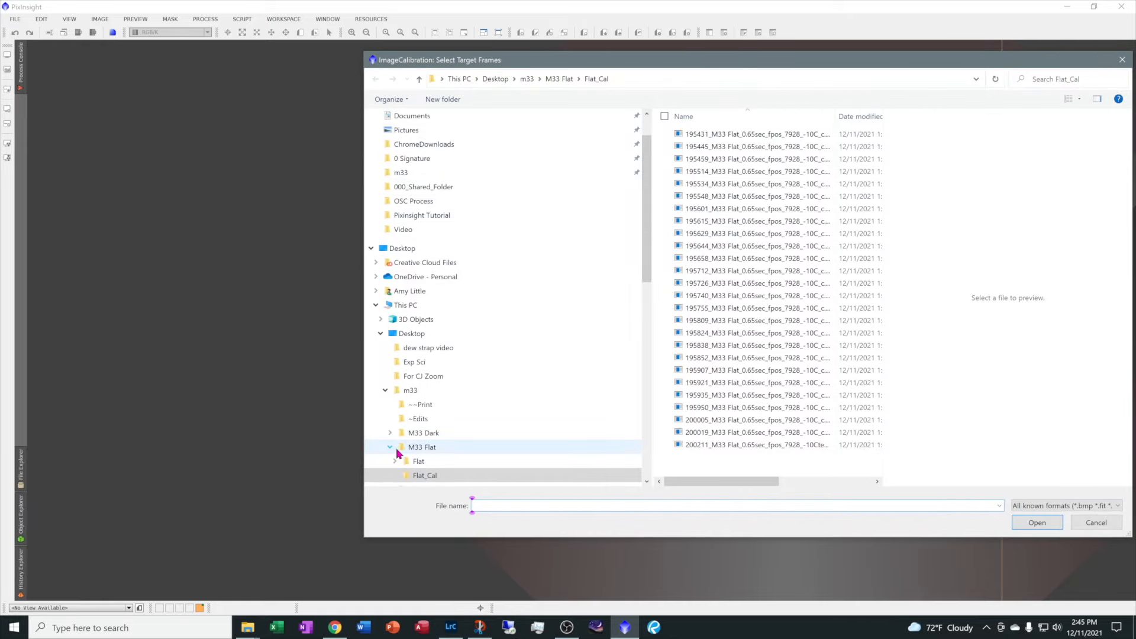
{"action": "left_click", "coordinate": [389, 448]}
{"action": "scroll", "coordinate": [425, 441], "scroll_direction": "down", "scroll_amount": 1}
{"action": "left_click", "coordinate": [414, 435]}
{"action": "double_click", "coordinate": [726, 133]}
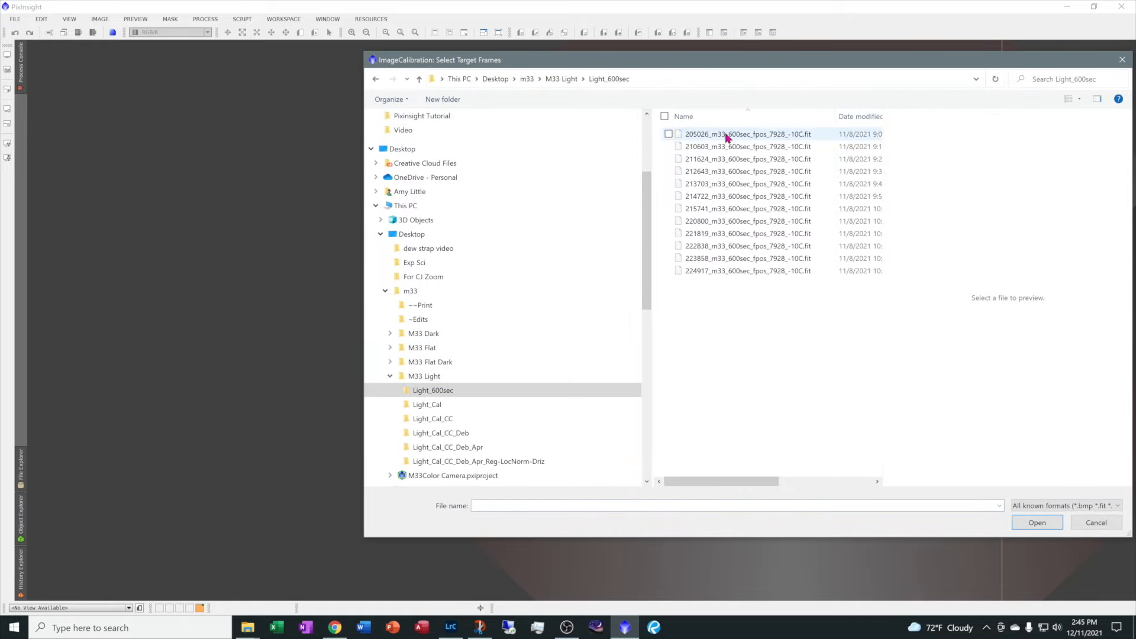
{"action": "left_click_drag", "start_coordinate": [735, 332], "coordinate": [707, 128]}
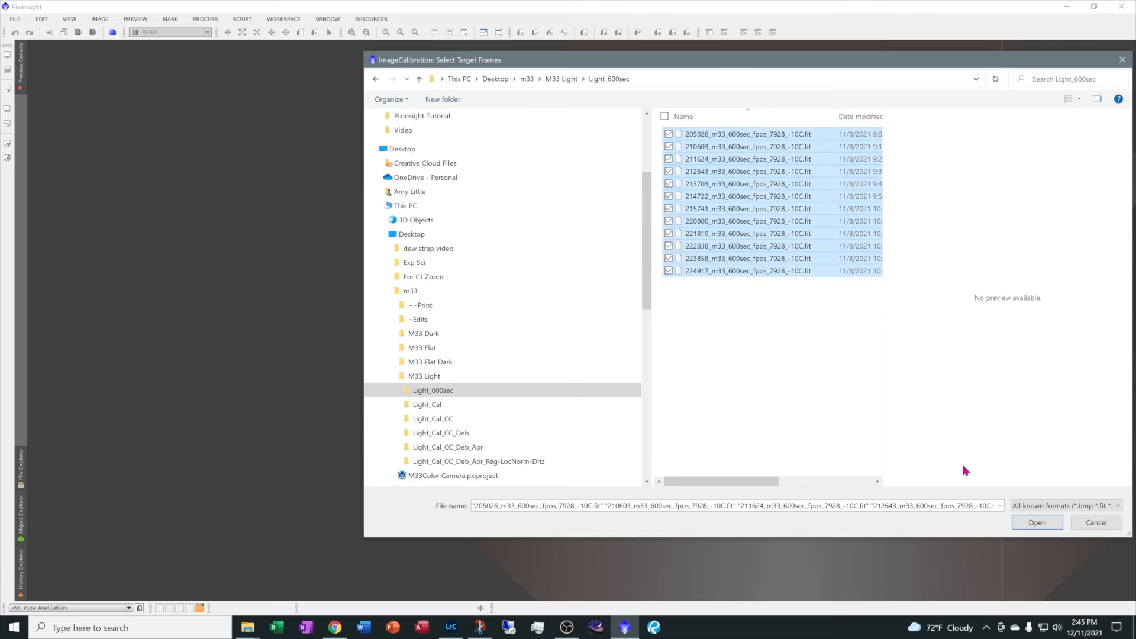
{"action": "left_click", "coordinate": [1035, 525]}
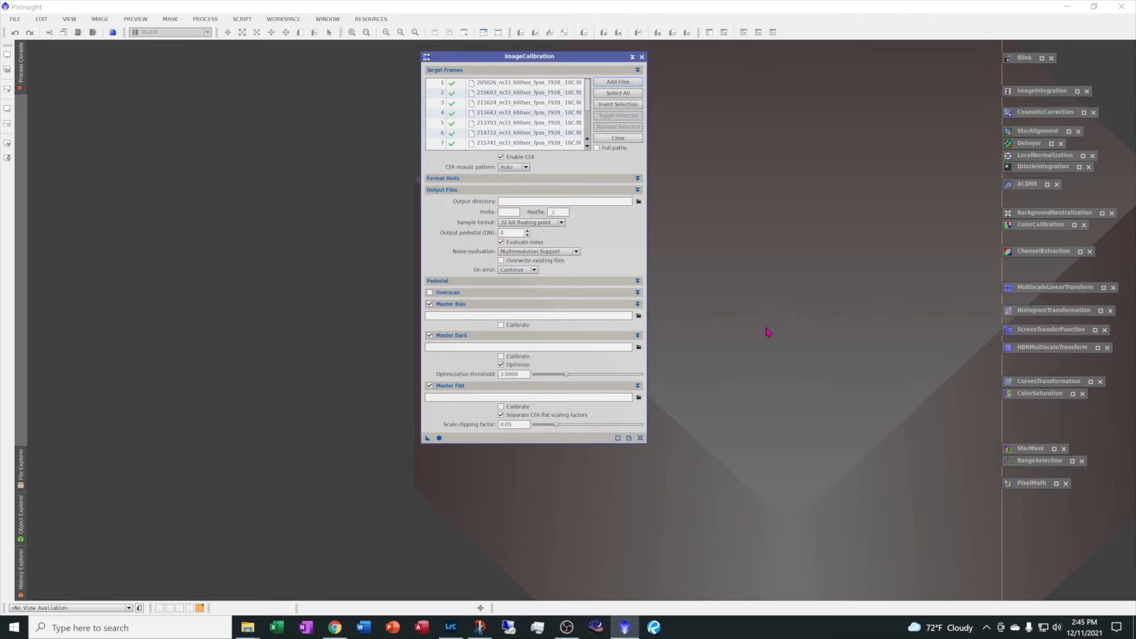
Step: Set the output directory of the light calibration to the Light_Cal folder inside M33 Light
{"action": "left_click", "coordinate": [638, 201]}
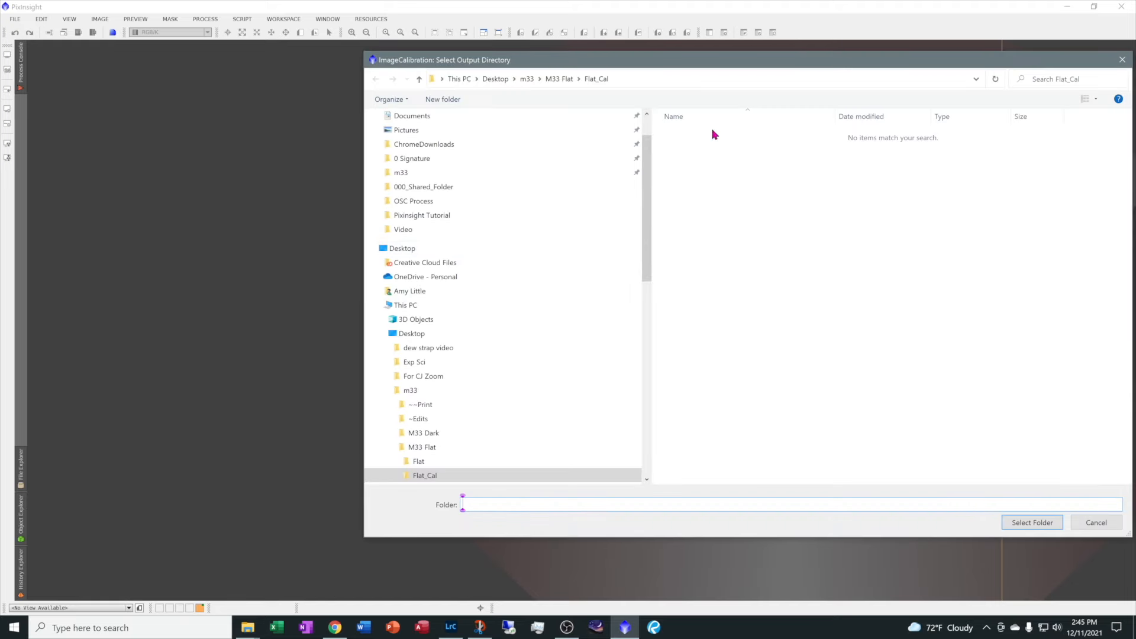
{"action": "left_click", "coordinate": [410, 390]}
{"action": "left_click", "coordinate": [701, 197]}
{"action": "double_click", "coordinate": [701, 197]}
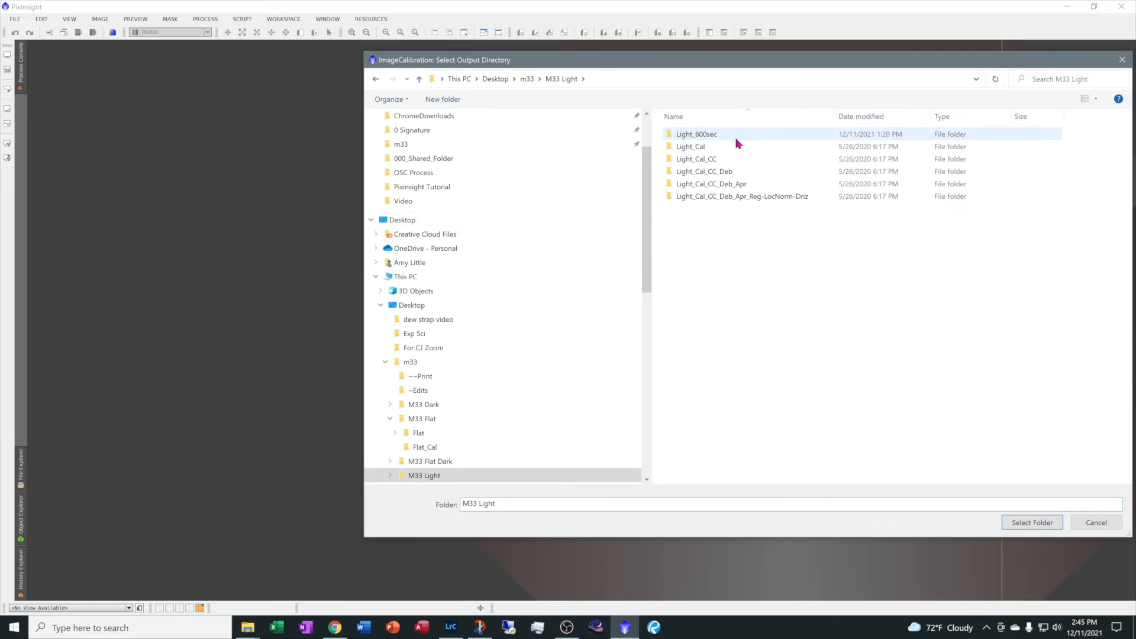
{"action": "left_click", "coordinate": [686, 147]}
{"action": "left_click", "coordinate": [1041, 524]}
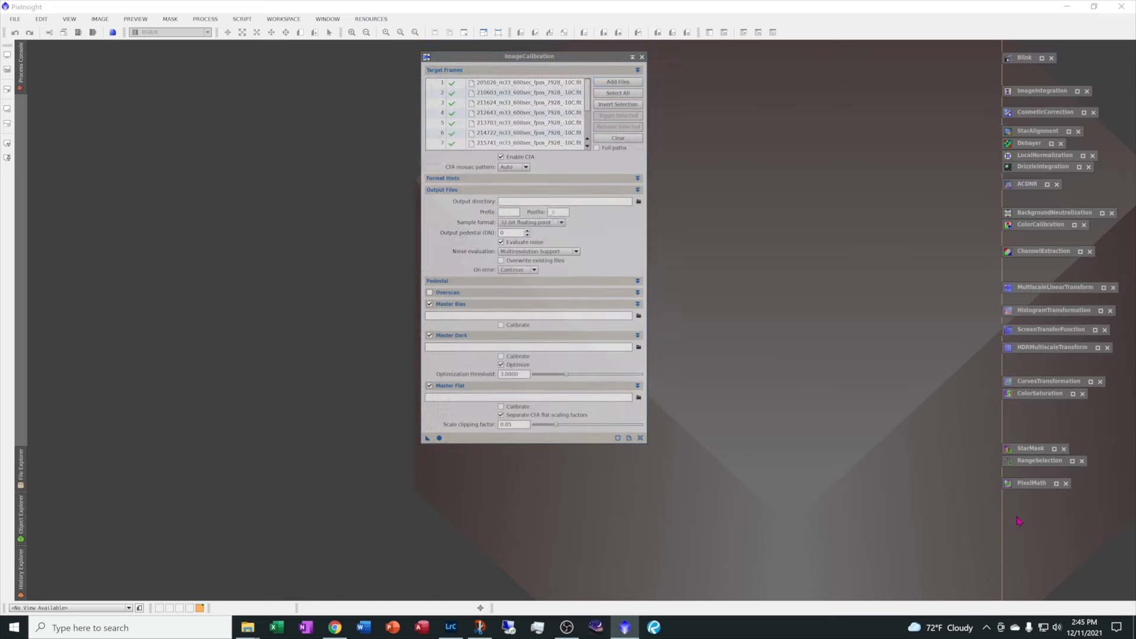
Step: Disable the master bias and load MasterDark.xisf from the m33 folder as the master dark with Optimize turned off
{"action": "left_click", "coordinate": [429, 305]}
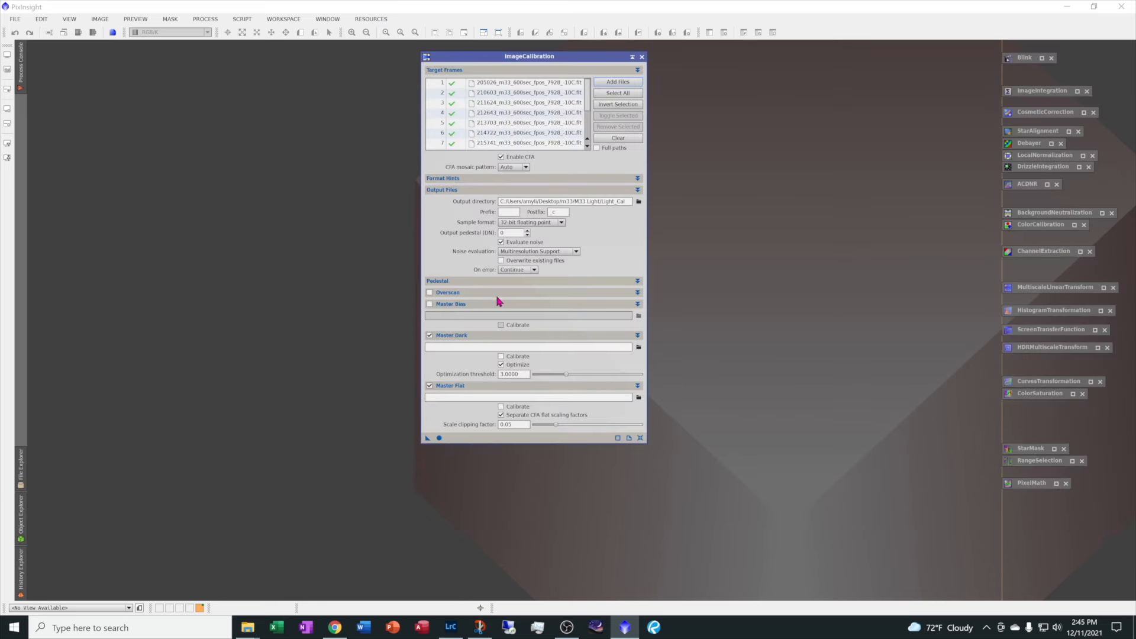
{"action": "left_click", "coordinate": [639, 347]}
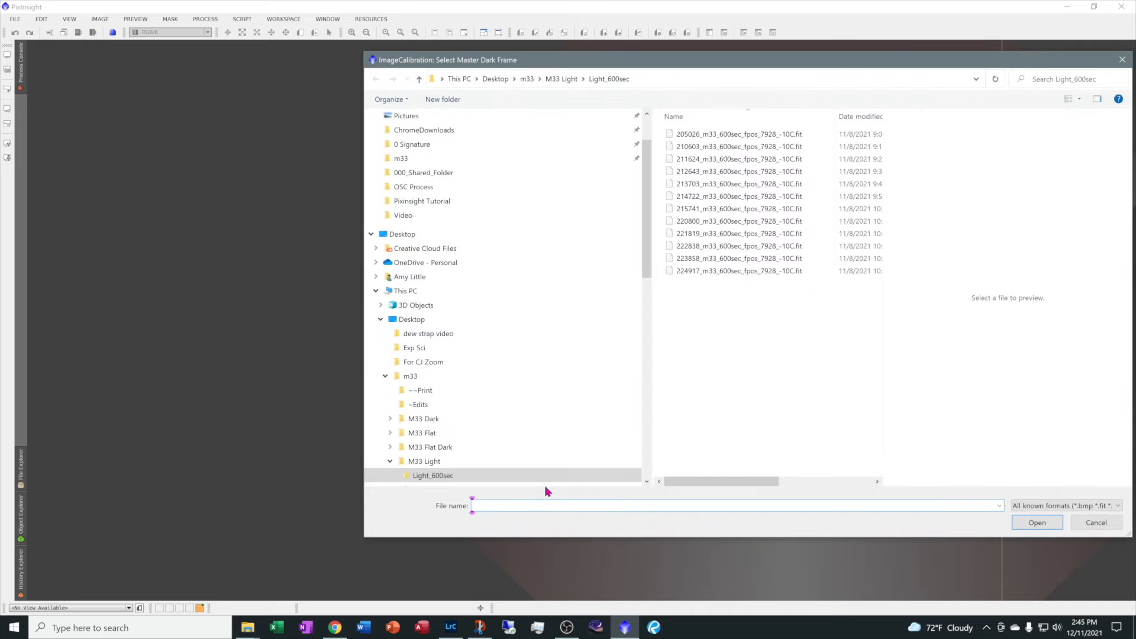
{"action": "left_click", "coordinate": [417, 376]}
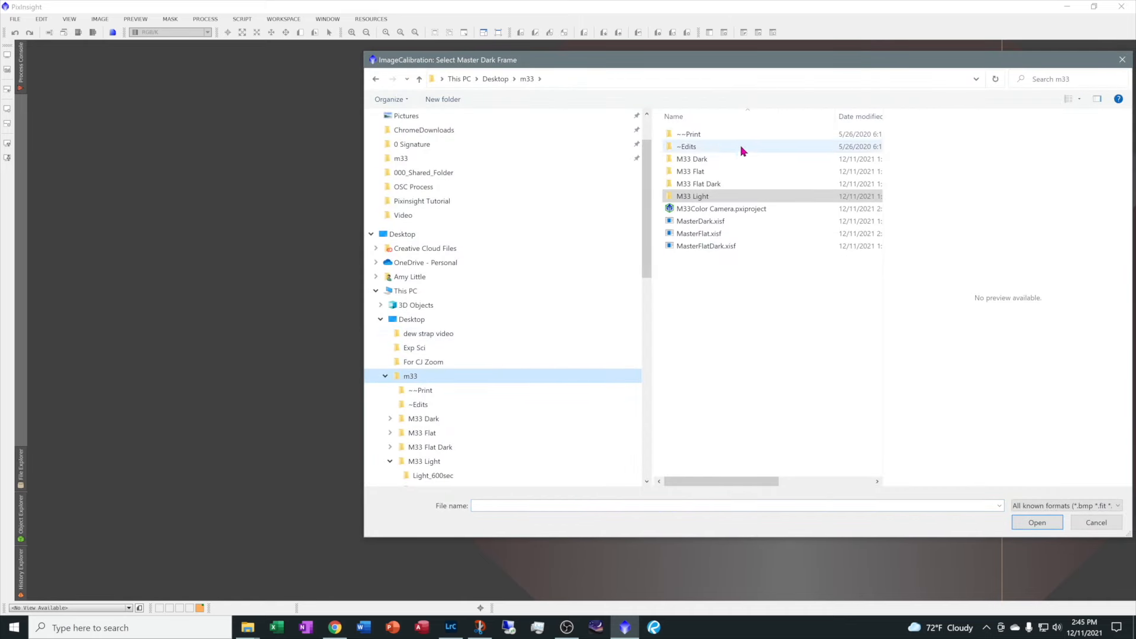
{"action": "left_click", "coordinate": [711, 223]}
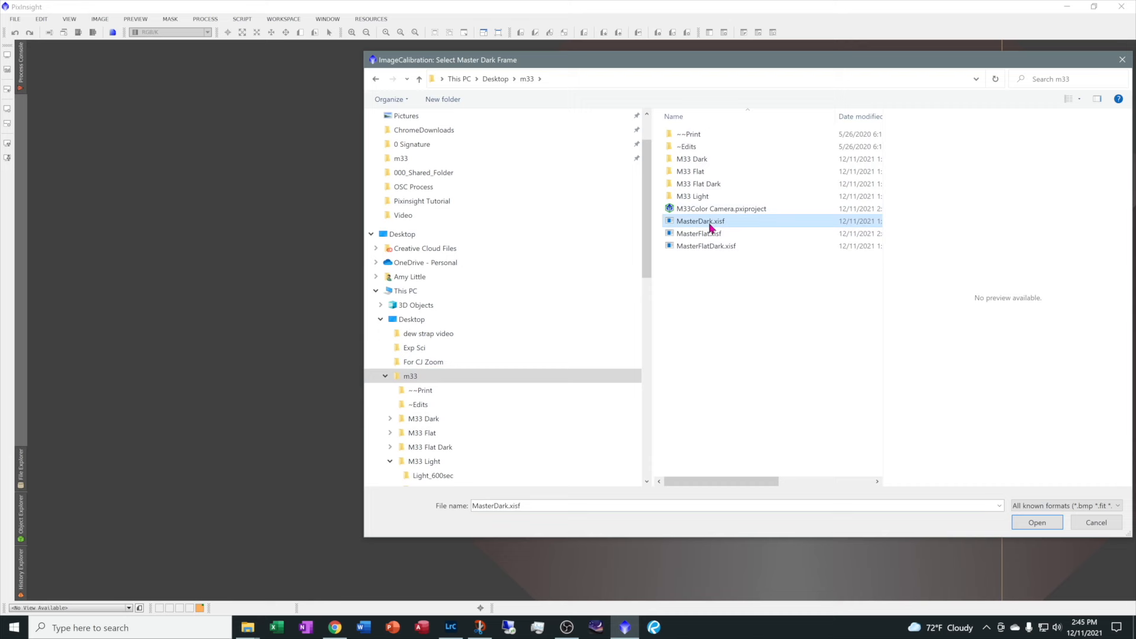
{"action": "left_click", "coordinate": [1038, 524]}
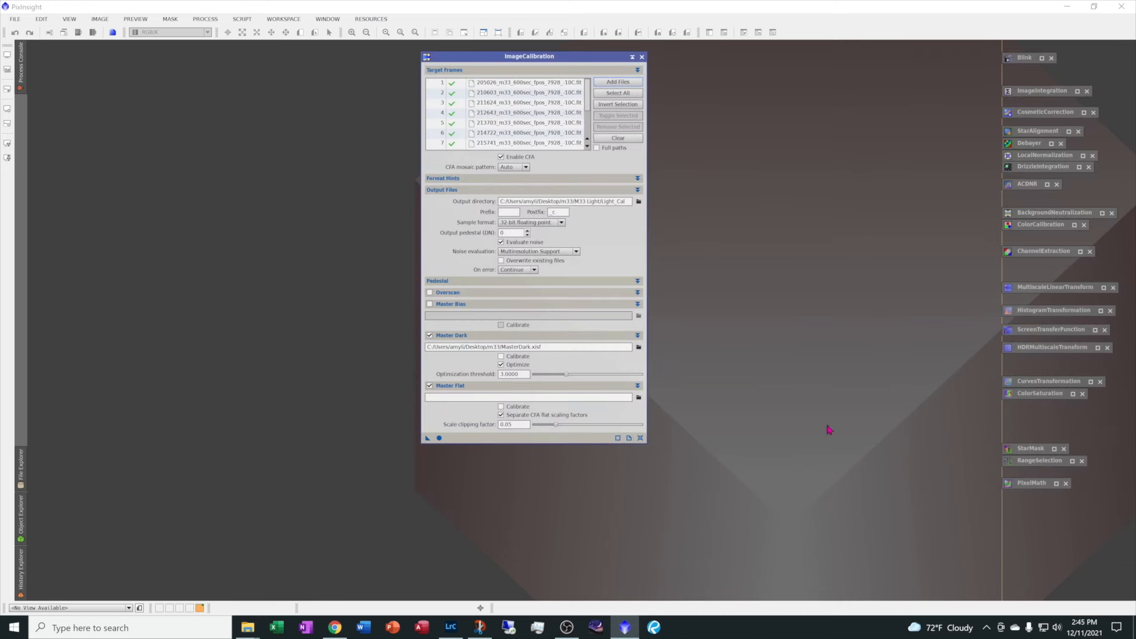
{"action": "left_click", "coordinate": [501, 365]}
{"action": "left_click", "coordinate": [533, 336]}
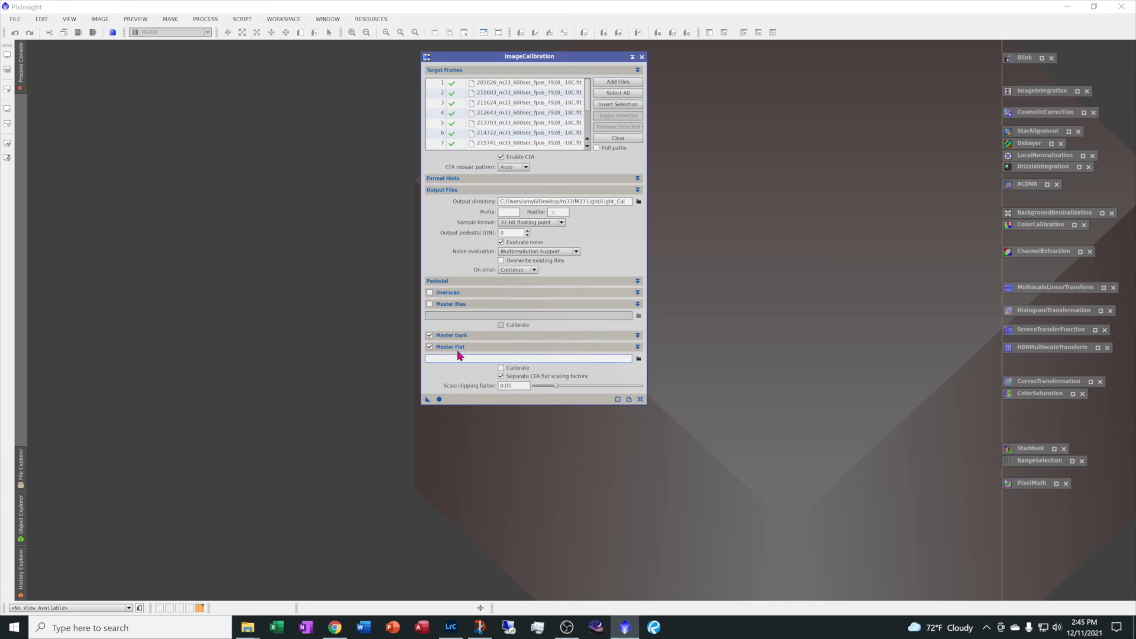
Step: Load MasterFlat.xisf from the m33 folder as the master flat for the light calibration
{"action": "left_click", "coordinate": [639, 361]}
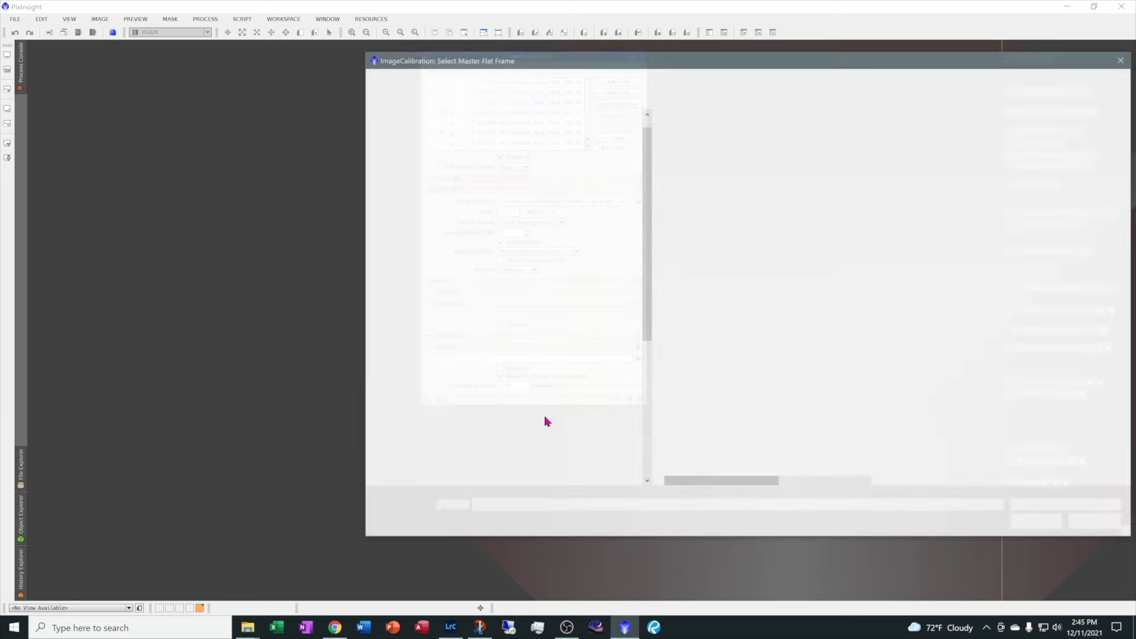
{"action": "left_click", "coordinate": [686, 236]}
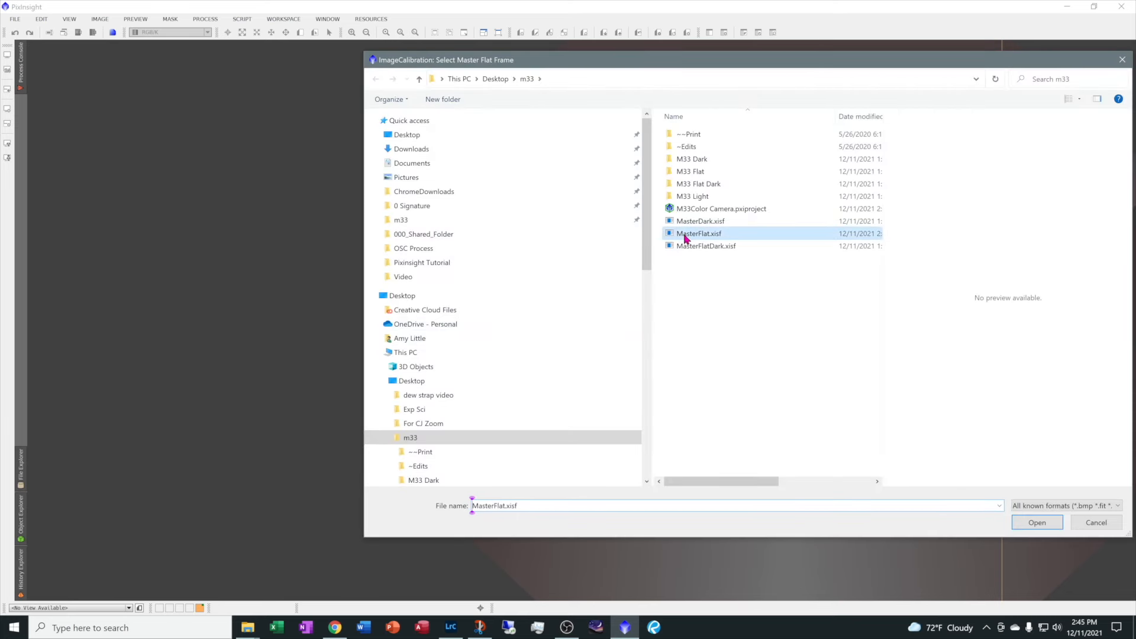
{"action": "left_click", "coordinate": [1030, 524]}
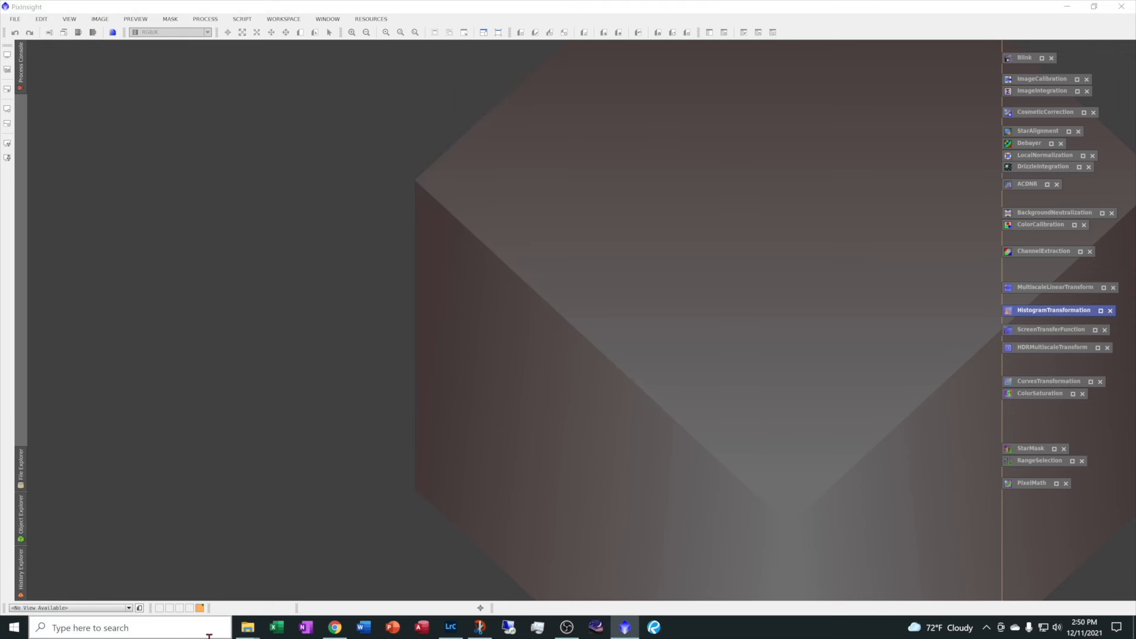
Step: Switch to File Explorer to check the subfolders of M33 Light, and move its window out of the workspace
{"action": "mouse_move", "coordinate": [247, 627]}
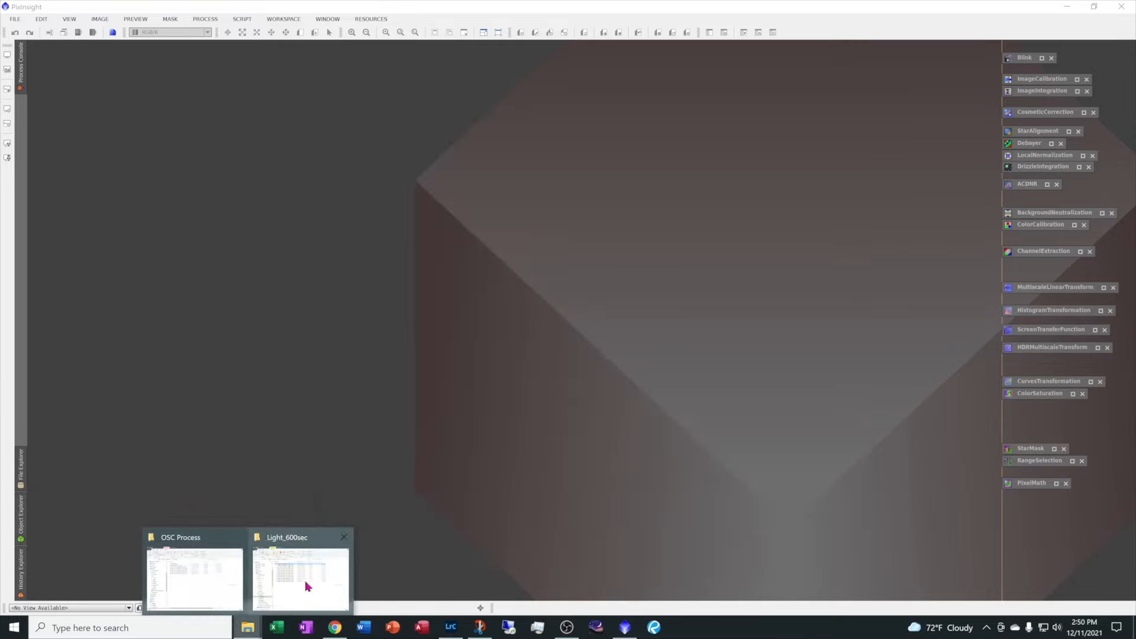
{"action": "left_click", "coordinate": [304, 580]}
{"action": "left_click", "coordinate": [355, 154]}
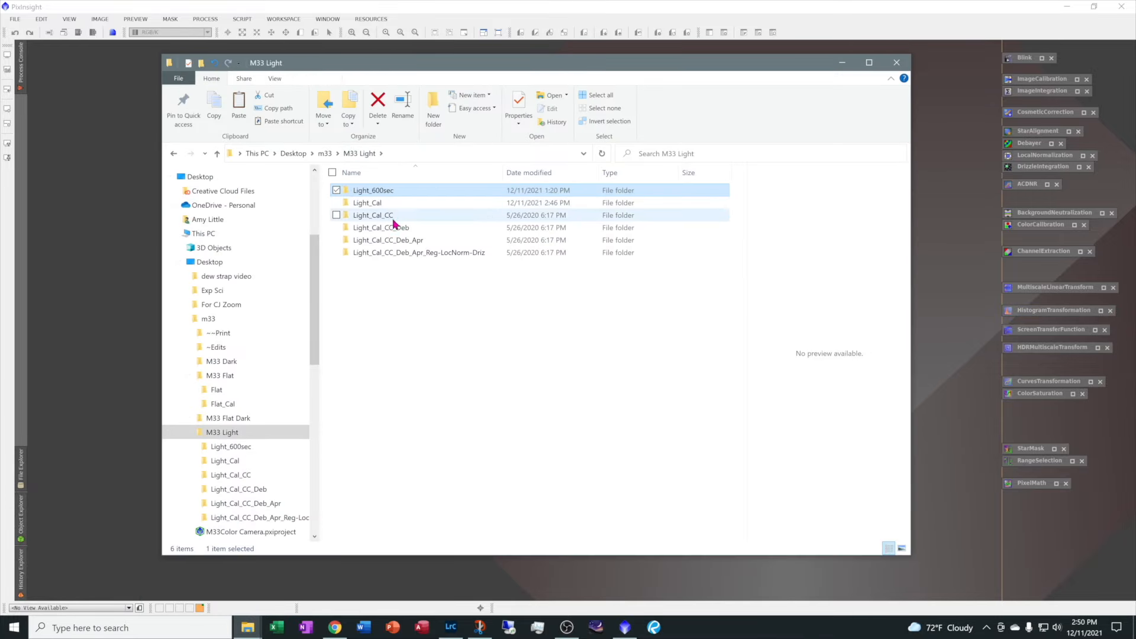
{"action": "left_click_drag", "start_coordinate": [482, 62], "coordinate": [0, 29]}
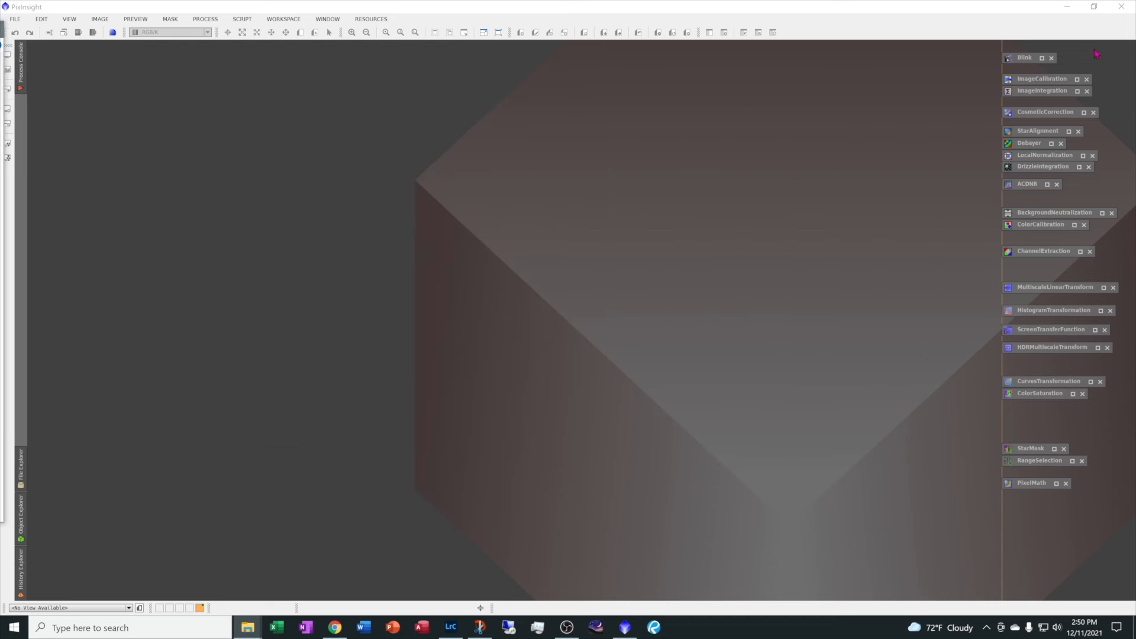
Step: Open CosmeticCorrection and add all calibrated light frames from the Light_Cal folder in M33 Light as target frames
{"action": "left_click", "coordinate": [1084, 113]}
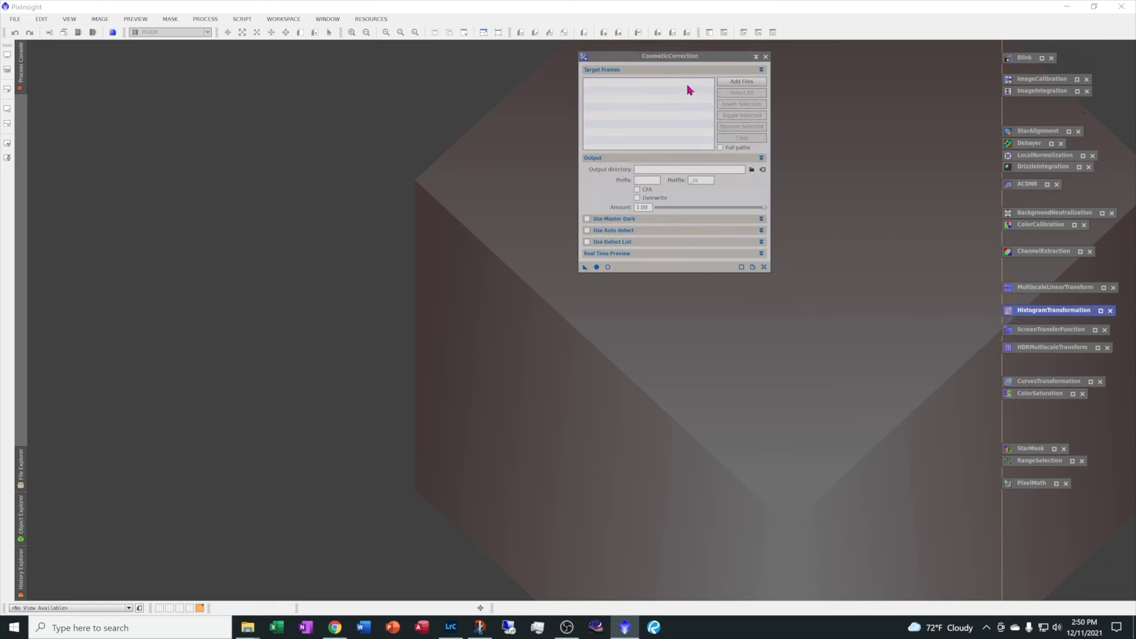
{"action": "left_click", "coordinate": [735, 82]}
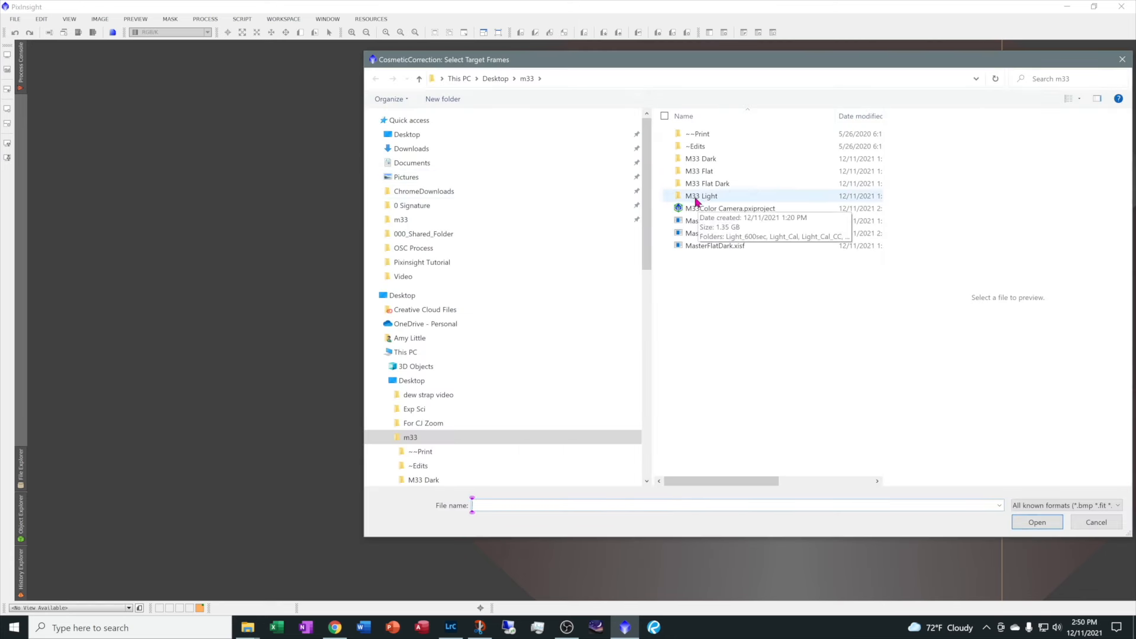
{"action": "double_click", "coordinate": [702, 196]}
{"action": "double_click", "coordinate": [712, 148]}
{"action": "left_click_drag", "start_coordinate": [786, 323], "coordinate": [722, 125]}
{"action": "left_click", "coordinate": [1037, 523]}
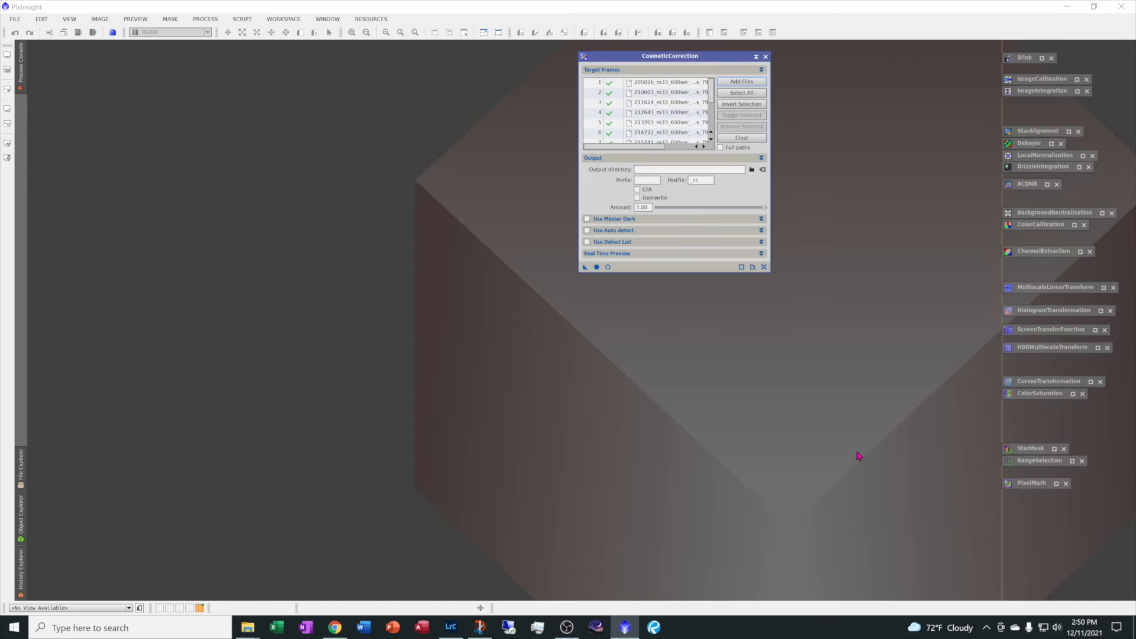
Step: Set the output directory of the cosmetic correction to the Light_Cal_CC folder inside M33 Light
{"action": "left_click", "coordinate": [751, 169]}
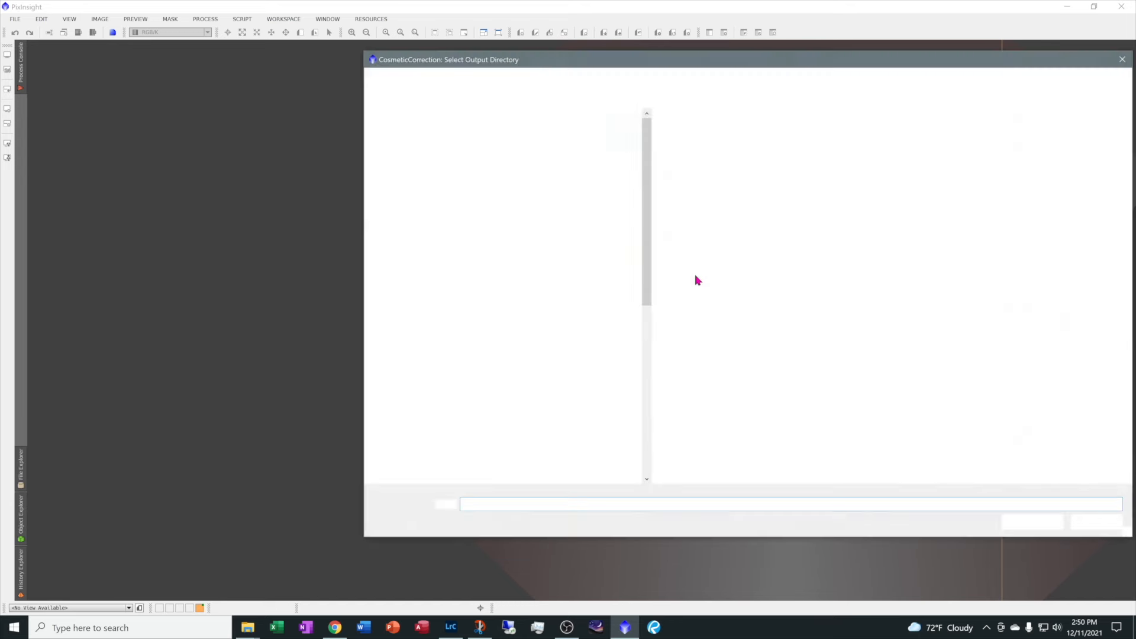
{"action": "left_click", "coordinate": [562, 79]}
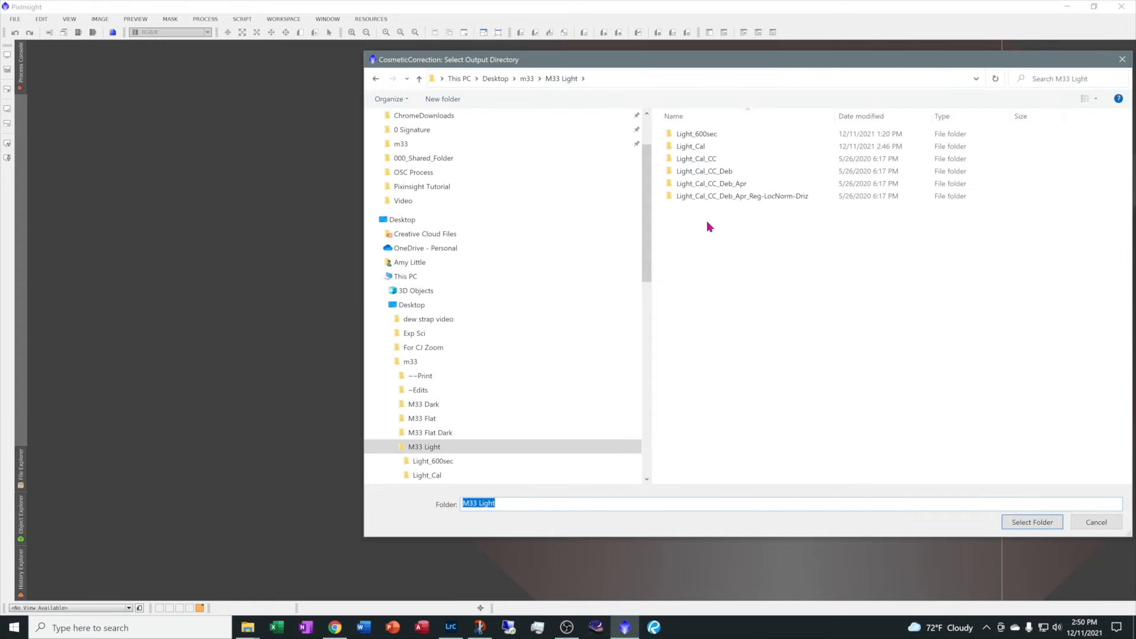
{"action": "left_click", "coordinate": [701, 158]}
{"action": "left_click", "coordinate": [1037, 524]}
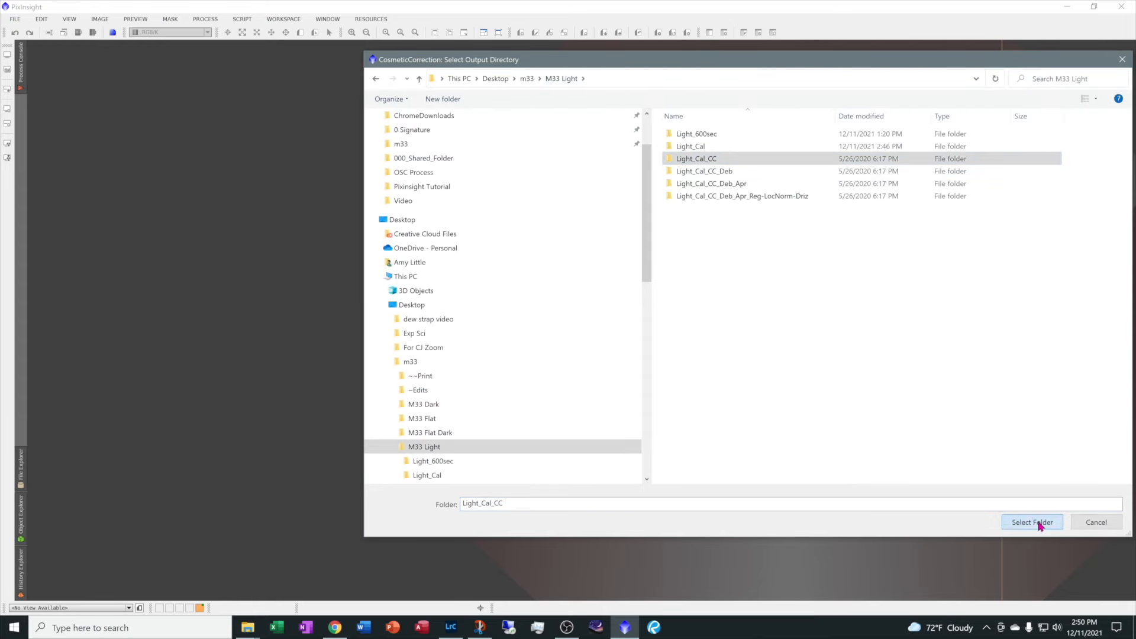
Step: Enable Use Master Dark for the cosmetic correction and load MasterDark.xisf from the m33 folder
{"action": "left_click", "coordinate": [604, 219]}
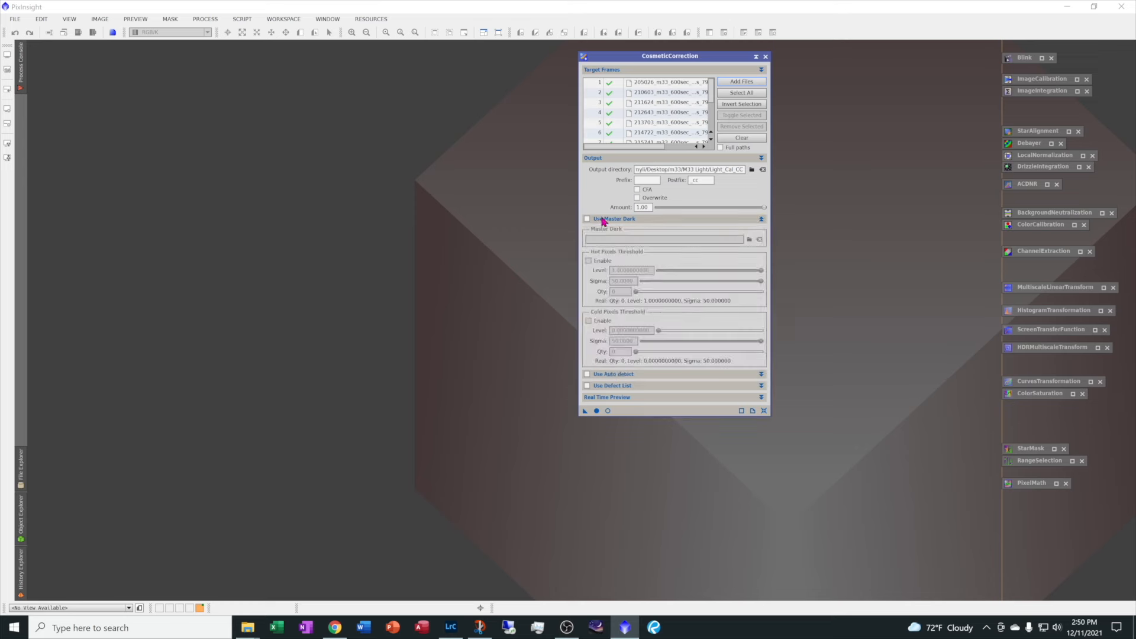
{"action": "left_click", "coordinate": [588, 220]}
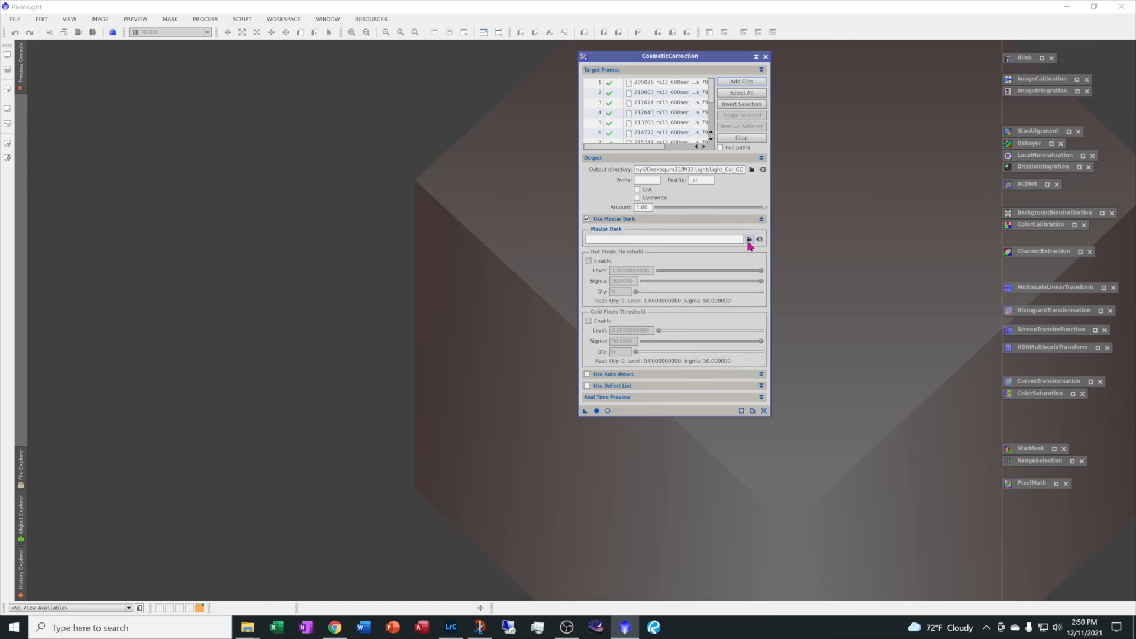
{"action": "left_click", "coordinate": [749, 239]}
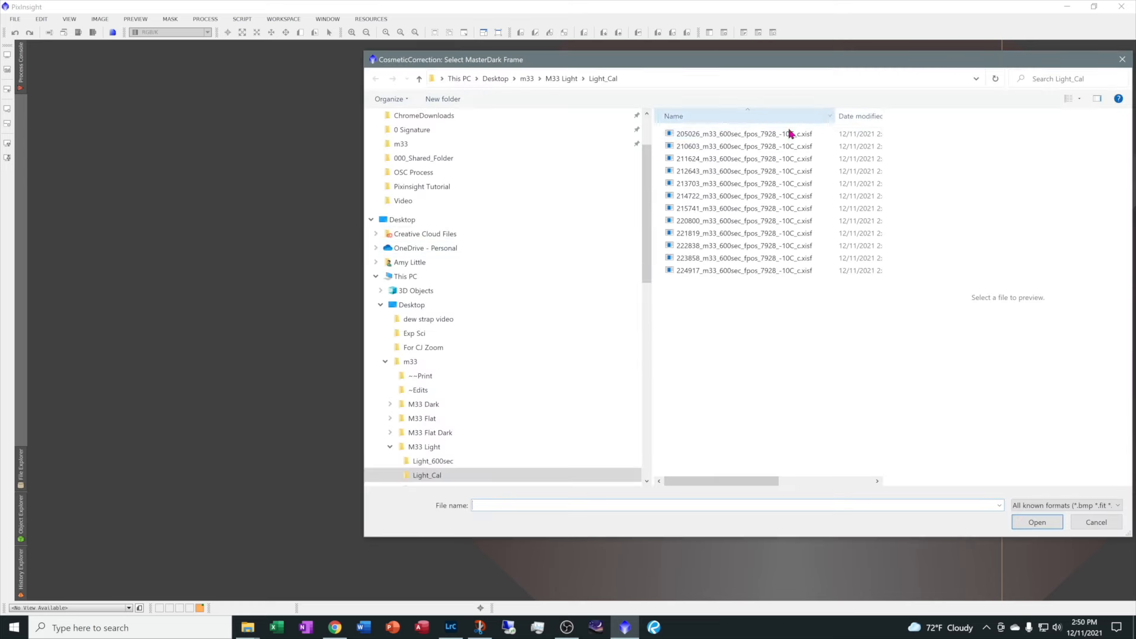
{"action": "left_click", "coordinate": [423, 363]}
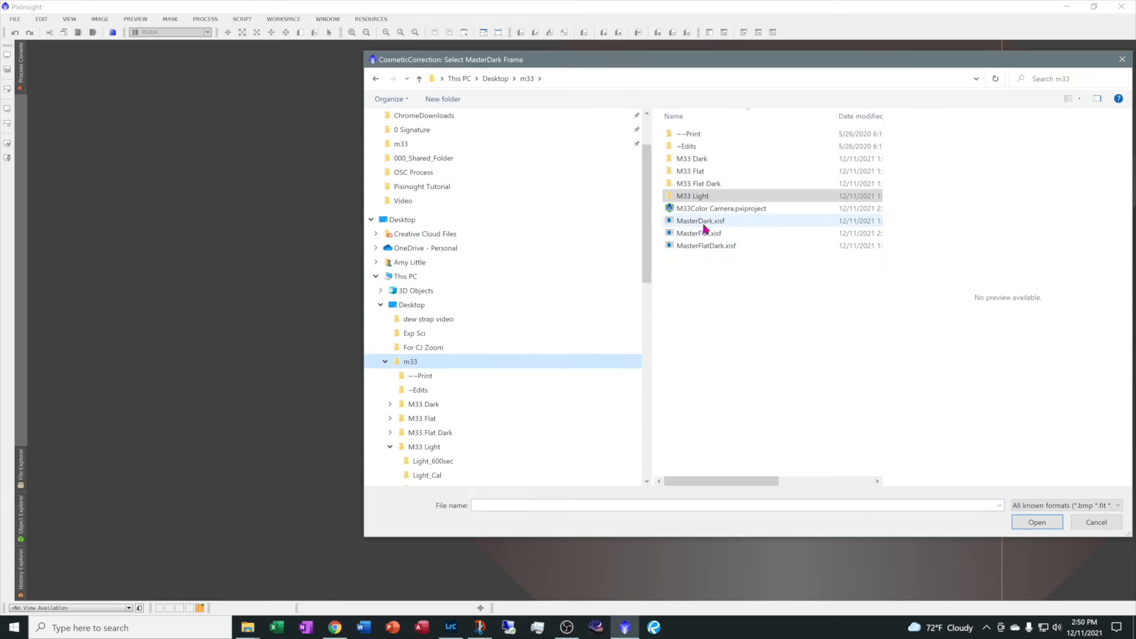
{"action": "left_click", "coordinate": [705, 221]}
{"action": "left_click", "coordinate": [1037, 522]}
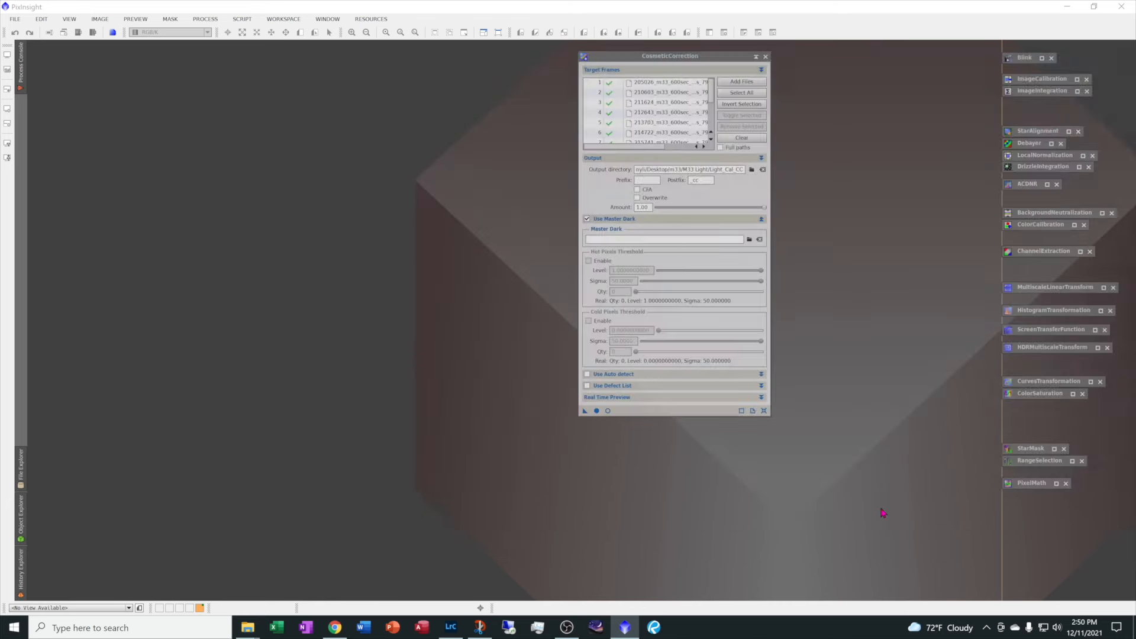
Step: Open the first target frame, 205026, and stretch its screen display to inspect the galaxy area
{"action": "double_click", "coordinate": [667, 83]}
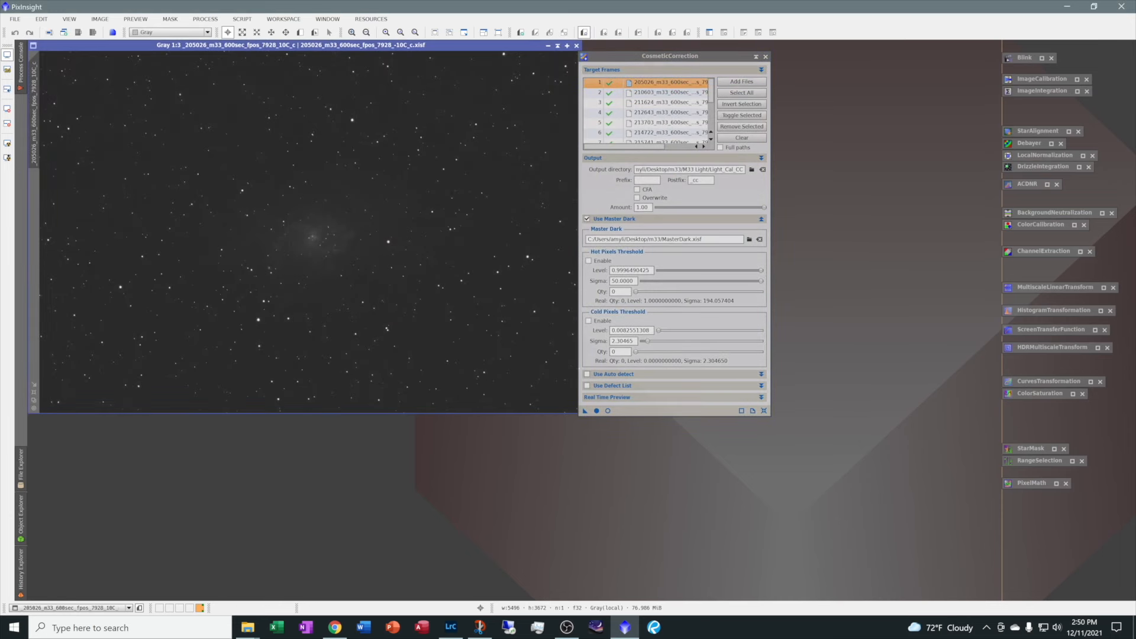
{"action": "left_click", "coordinate": [9, 143]}
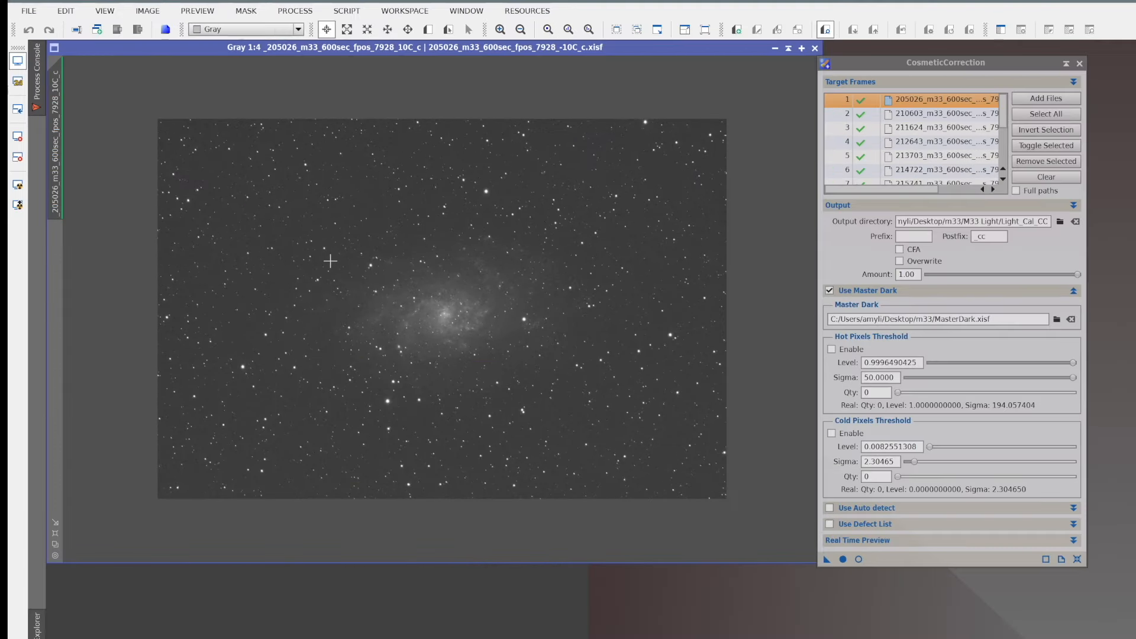
{"action": "scroll", "coordinate": [230, 197], "scroll_direction": "up", "scroll_amount": 1}
{"action": "scroll", "coordinate": [330, 261], "scroll_direction": "up", "scroll_amount": 2}
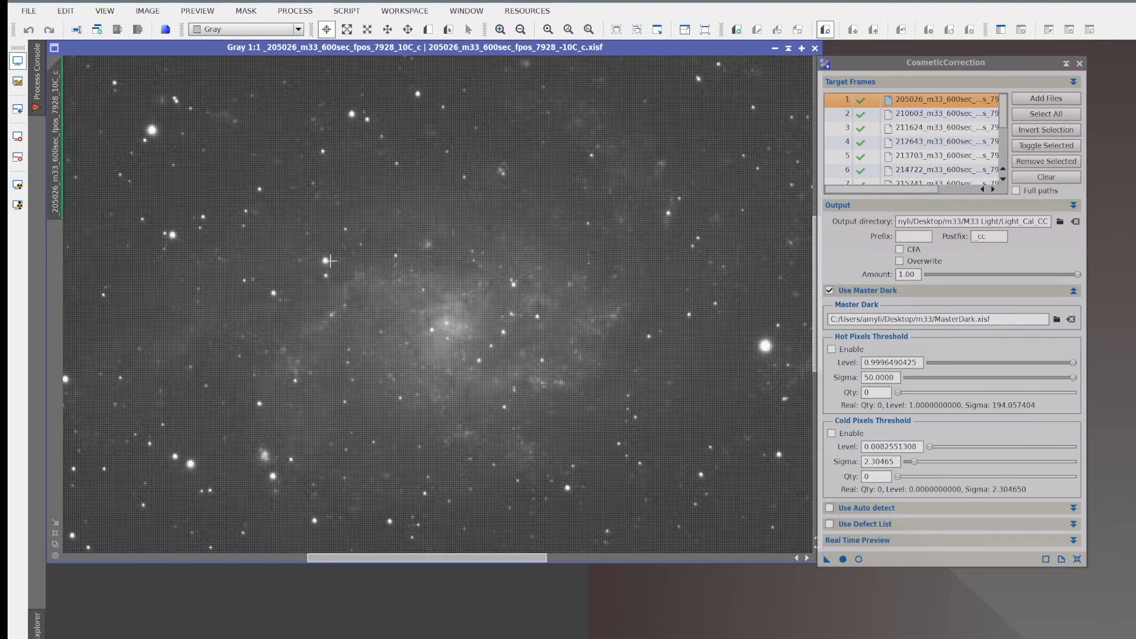
Step: Draw a small rectangular preview over a nearly star-free background area of the opened light frame
{"action": "left_click_drag", "start_coordinate": [818, 290], "coordinate": [829, 152]}
{"action": "scroll", "coordinate": [191, 198], "scroll_direction": "up", "scroll_amount": 1}
{"action": "scroll", "coordinate": [208, 216], "scroll_direction": "up", "scroll_amount": 2}
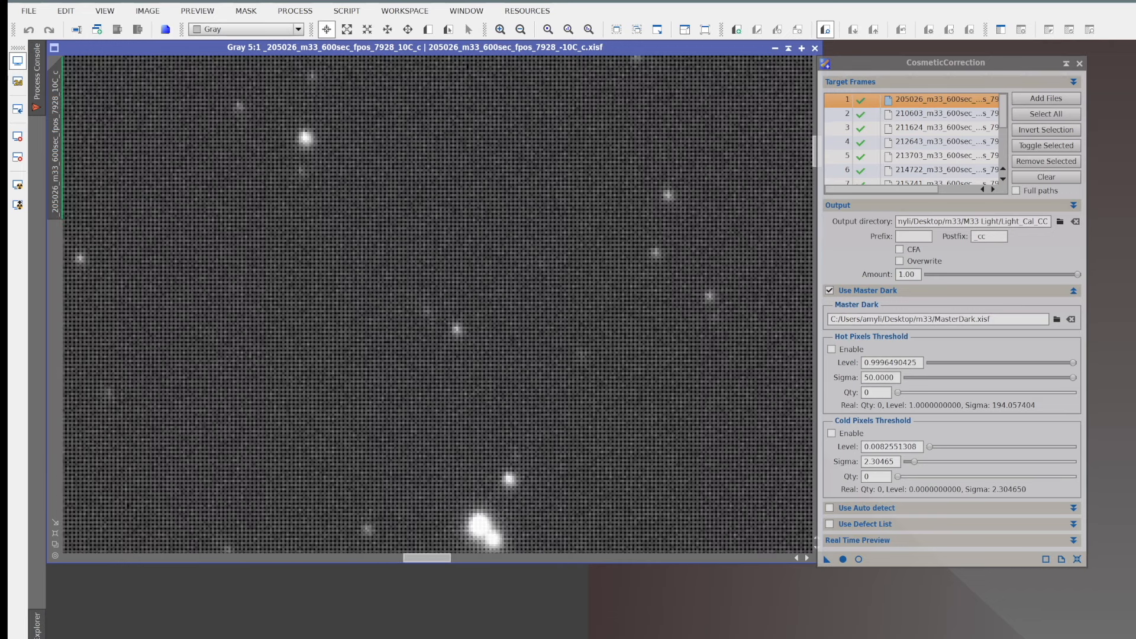
{"action": "left_click_drag", "start_coordinate": [429, 558], "coordinate": [416, 558]}
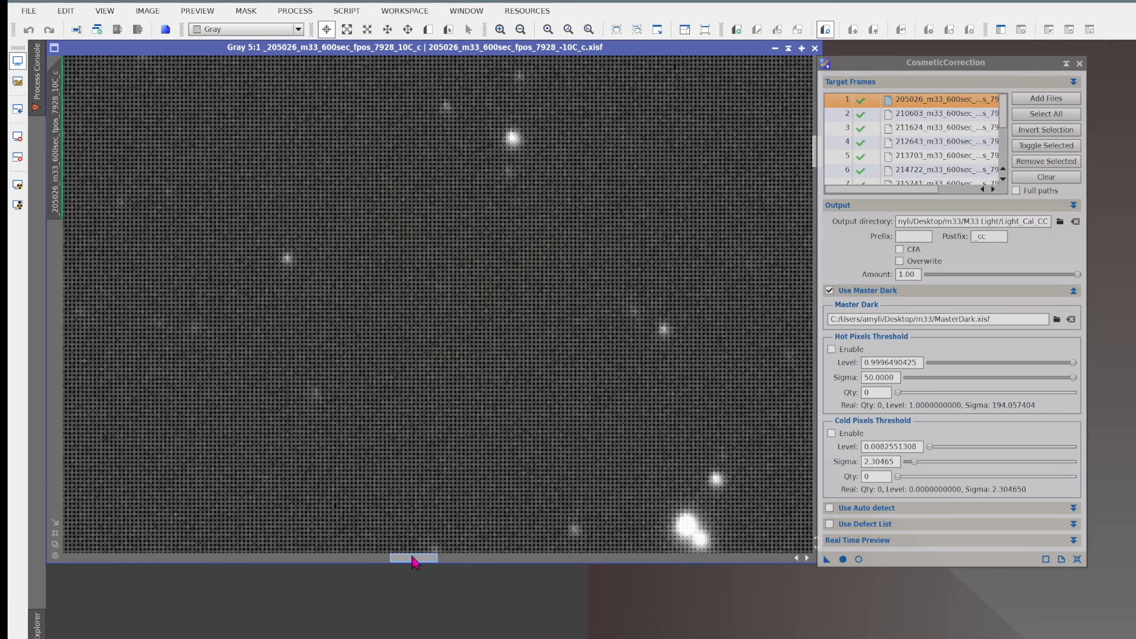
{"action": "left_click", "coordinate": [427, 32]}
{"action": "left_click_drag", "start_coordinate": [328, 195], "coordinate": [619, 385]}
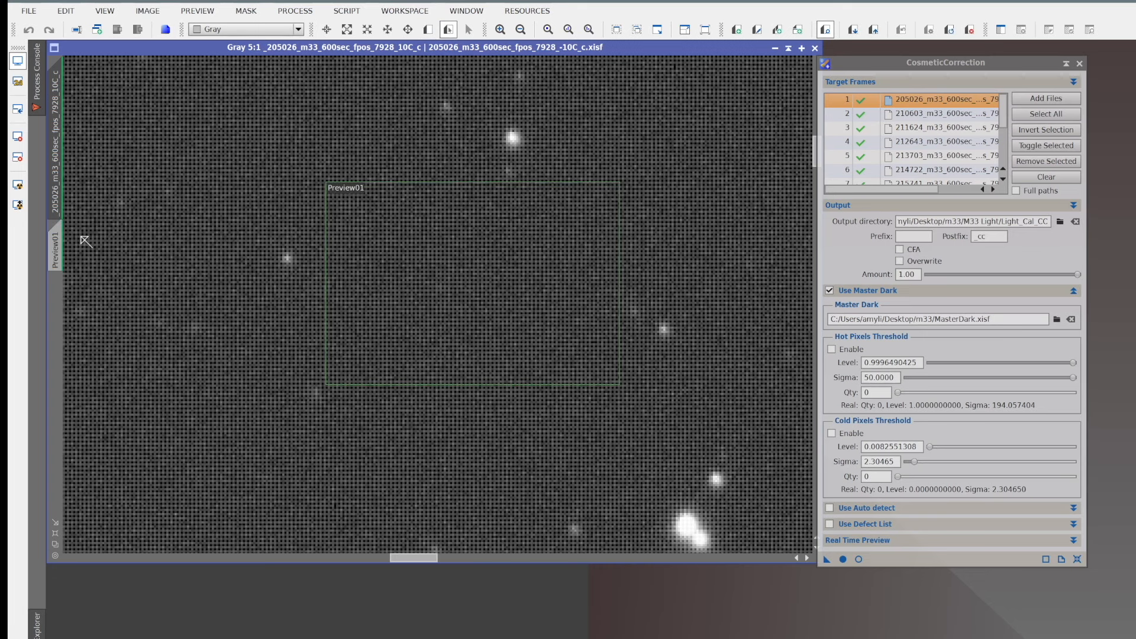
Step: Show the new preview enlarged to 11:1 and start the CosmeticCorrection real-time preview beside the process dialog
{"action": "left_click", "coordinate": [56, 250]}
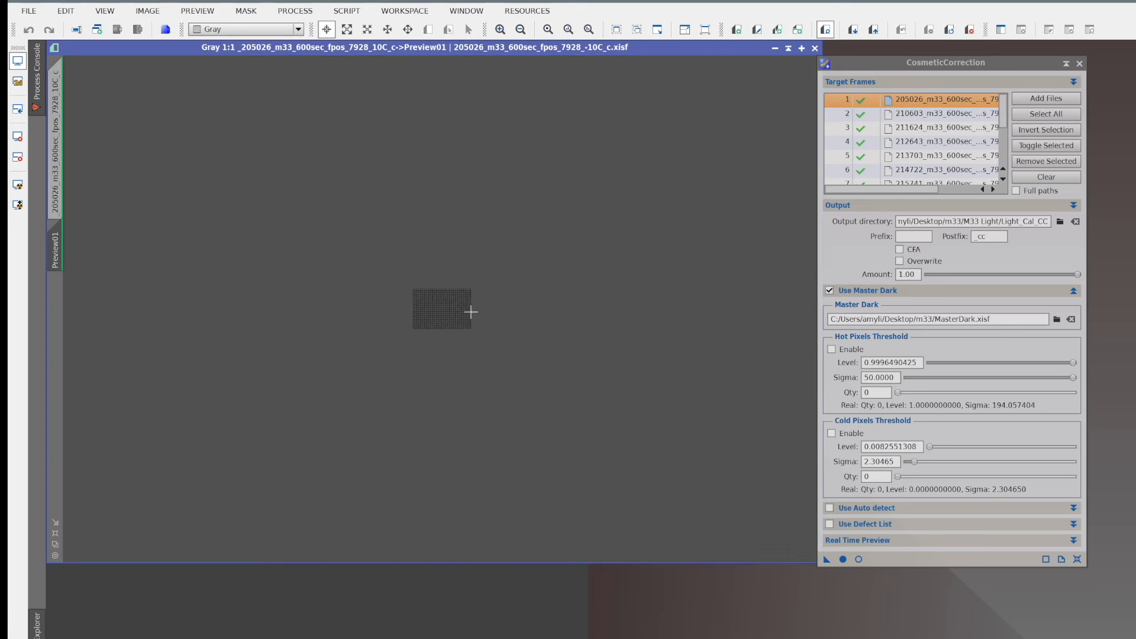
{"action": "scroll", "coordinate": [471, 312], "scroll_direction": "up", "scroll_amount": 8}
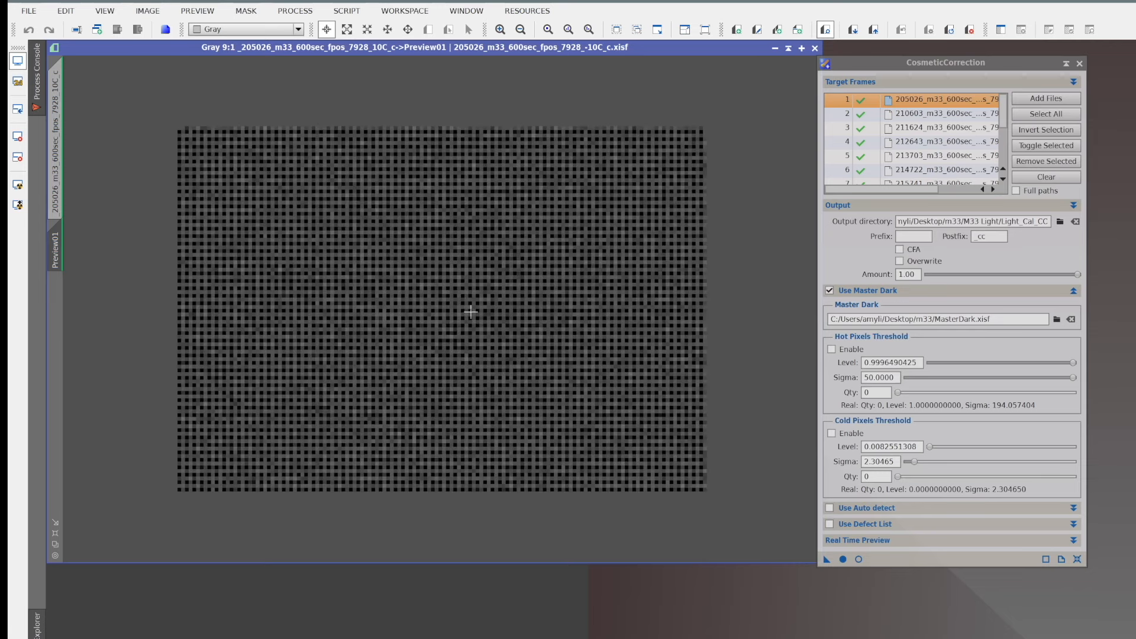
{"action": "scroll", "coordinate": [471, 312], "scroll_direction": "up", "scroll_amount": 2}
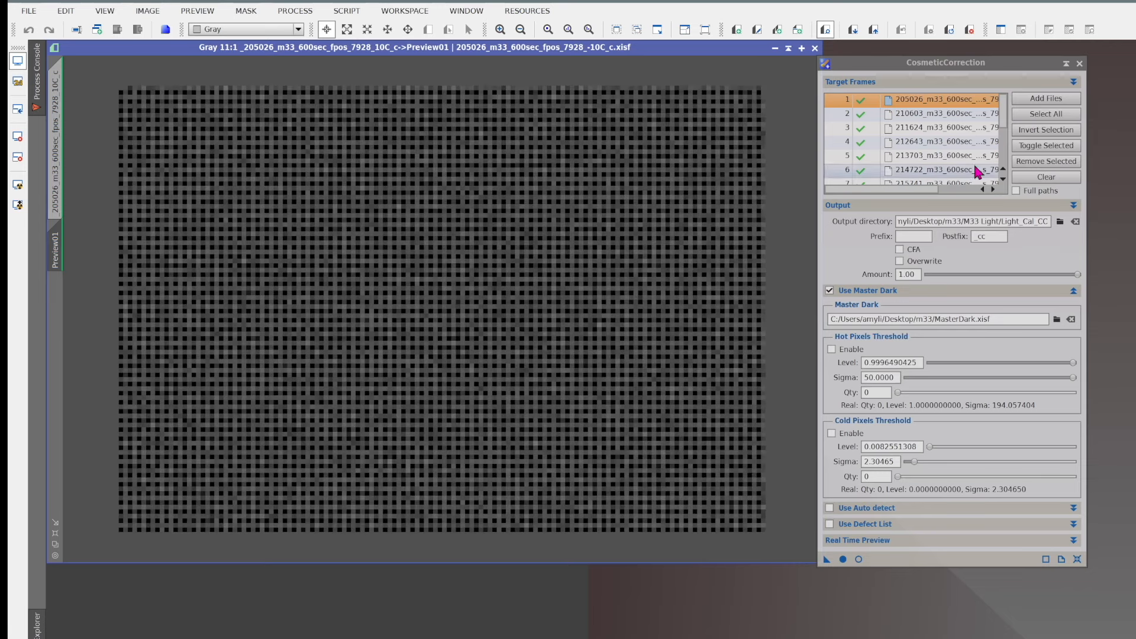
{"action": "left_click_drag", "start_coordinate": [976, 63], "coordinate": [1124, 58]}
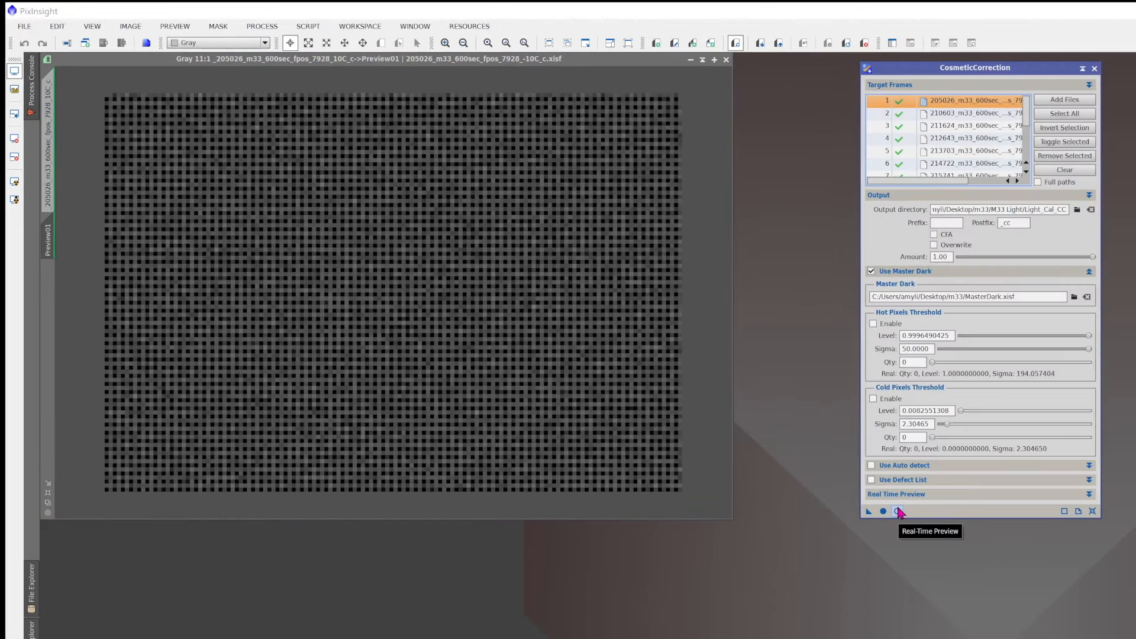
{"action": "left_click", "coordinate": [898, 512]}
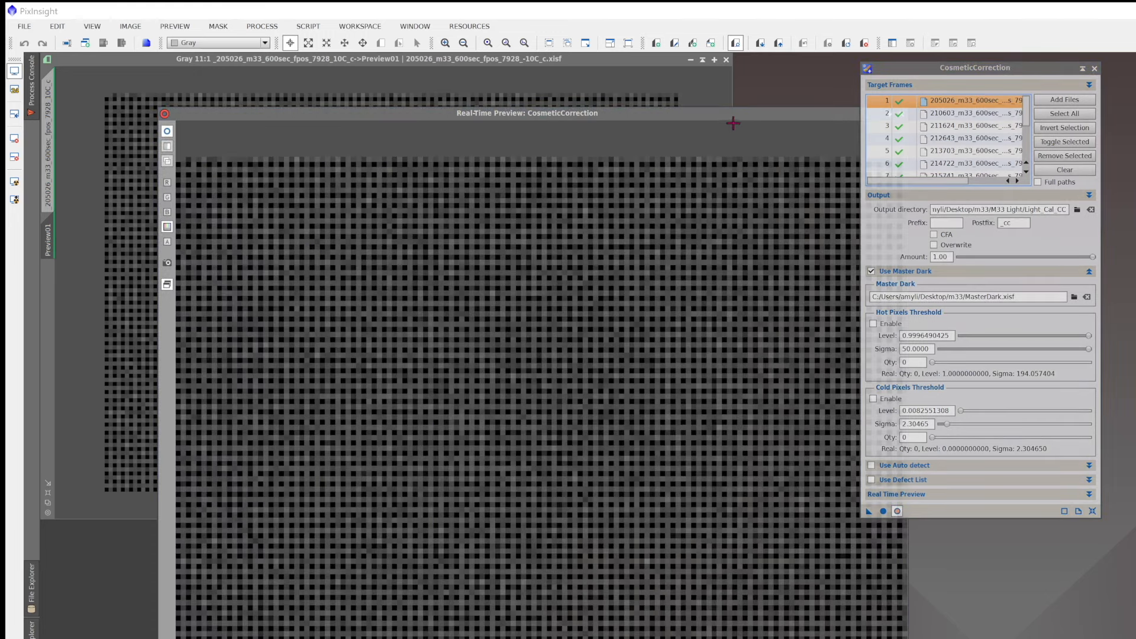
{"action": "left_click_drag", "start_coordinate": [725, 114], "coordinate": [619, 67]}
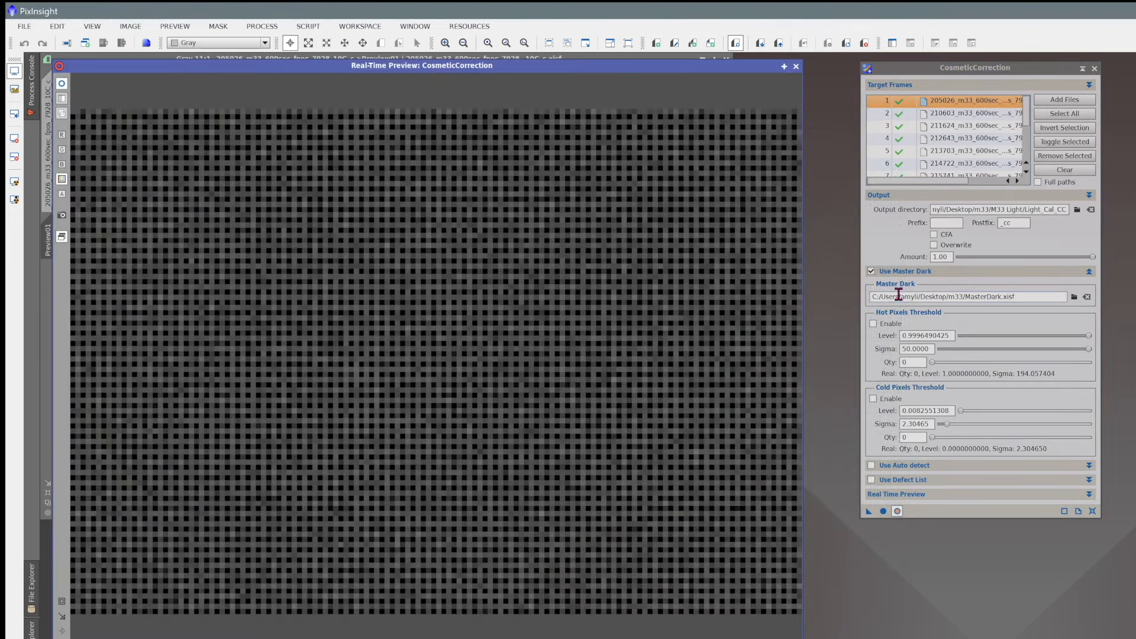
Step: Enable the hot pixels threshold, tune its Sigma to about 14.71 and run the correction on all target frames
{"action": "left_click", "coordinate": [873, 324]}
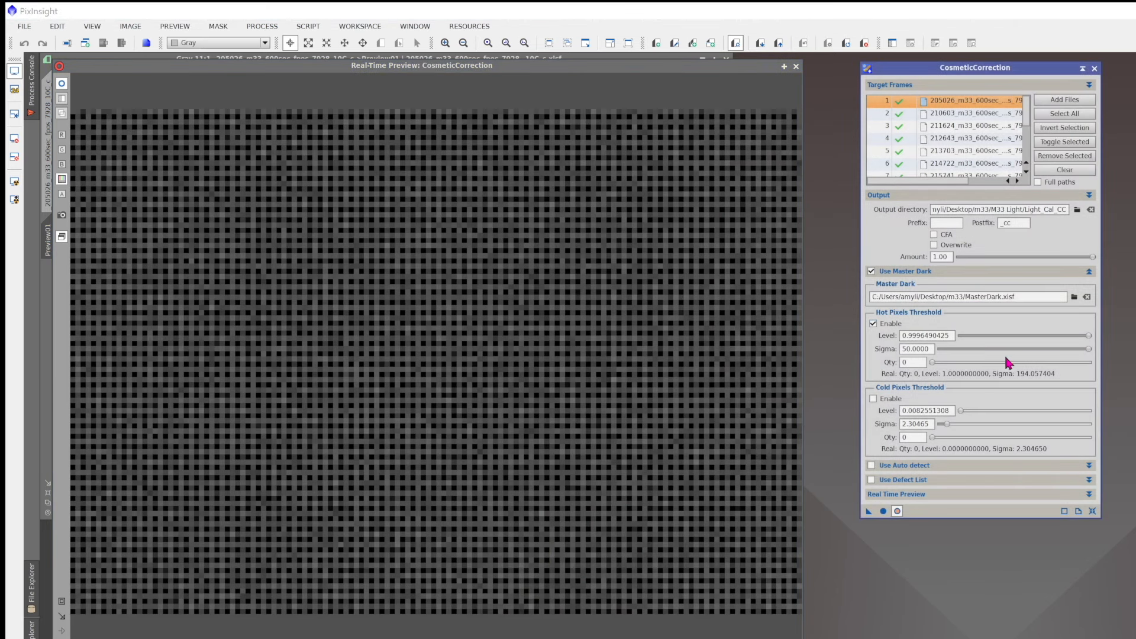
{"action": "left_click_drag", "start_coordinate": [1088, 346], "coordinate": [1025, 351]}
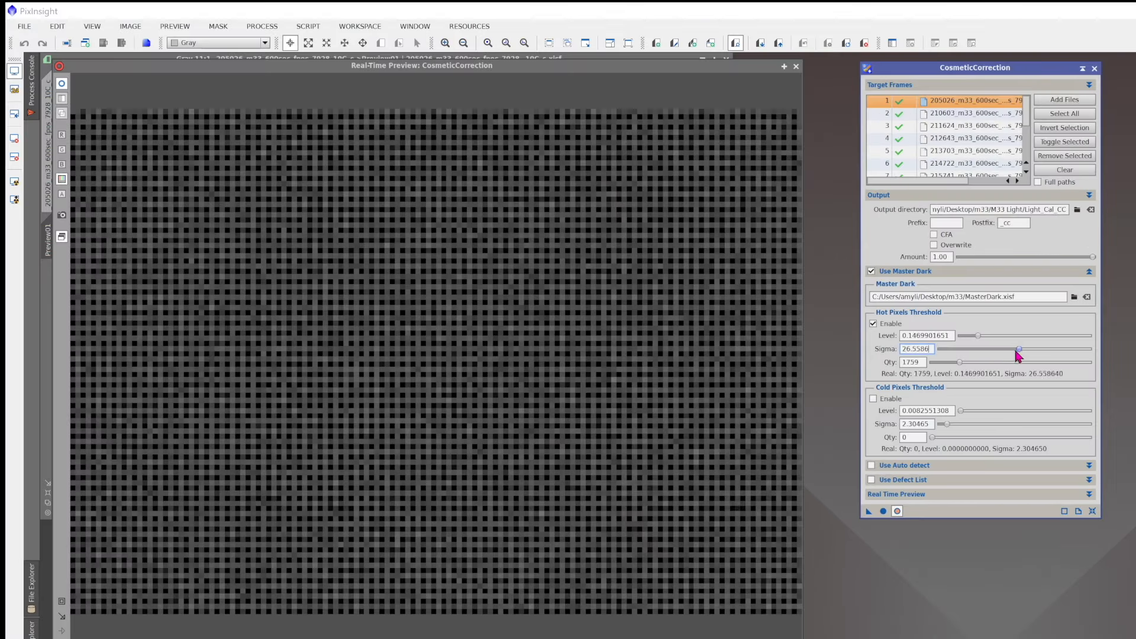
{"action": "left_click_drag", "start_coordinate": [872, 323], "coordinate": [747, 322]}
{"action": "left_click_drag", "start_coordinate": [940, 348], "coordinate": [944, 352]}
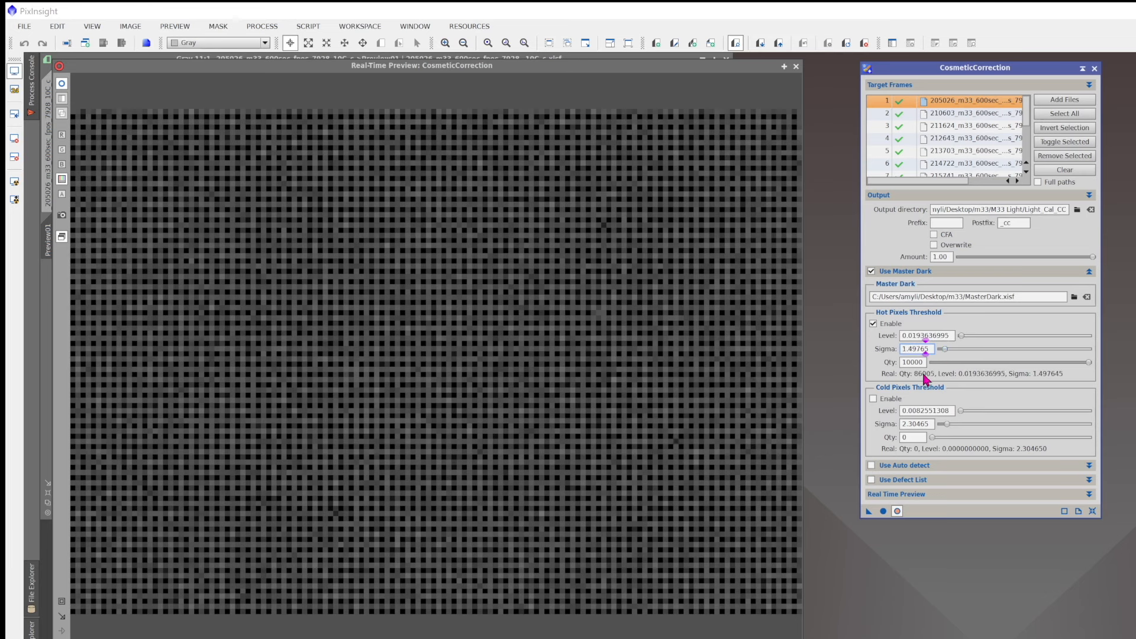
{"action": "mouse_move", "coordinate": [927, 379]}
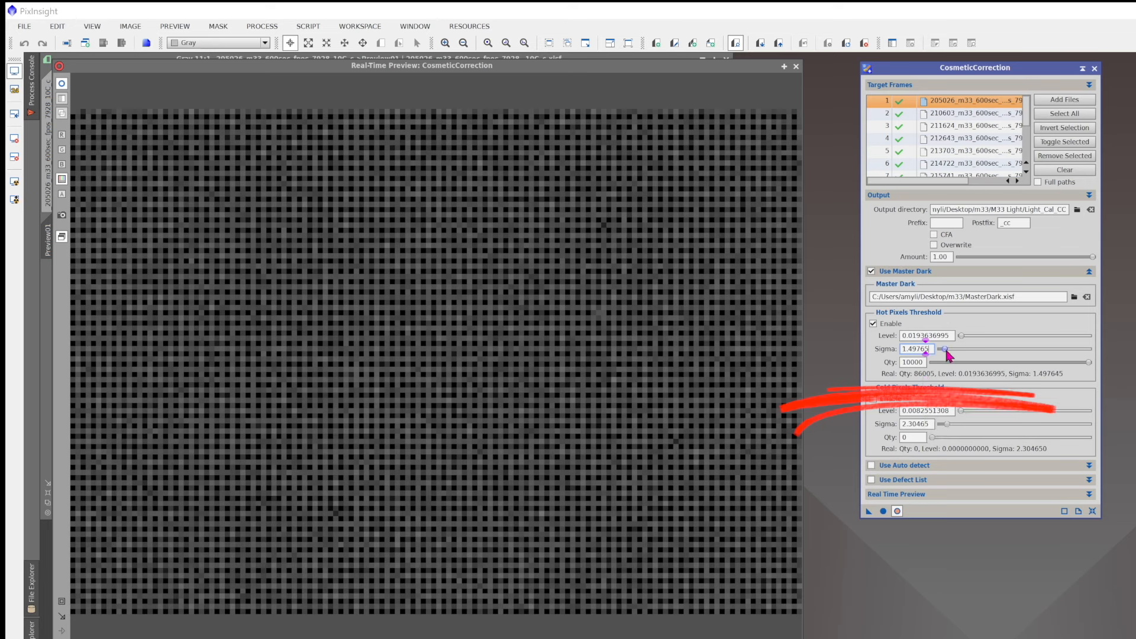
{"action": "left_click_drag", "start_coordinate": [946, 349], "coordinate": [969, 361]}
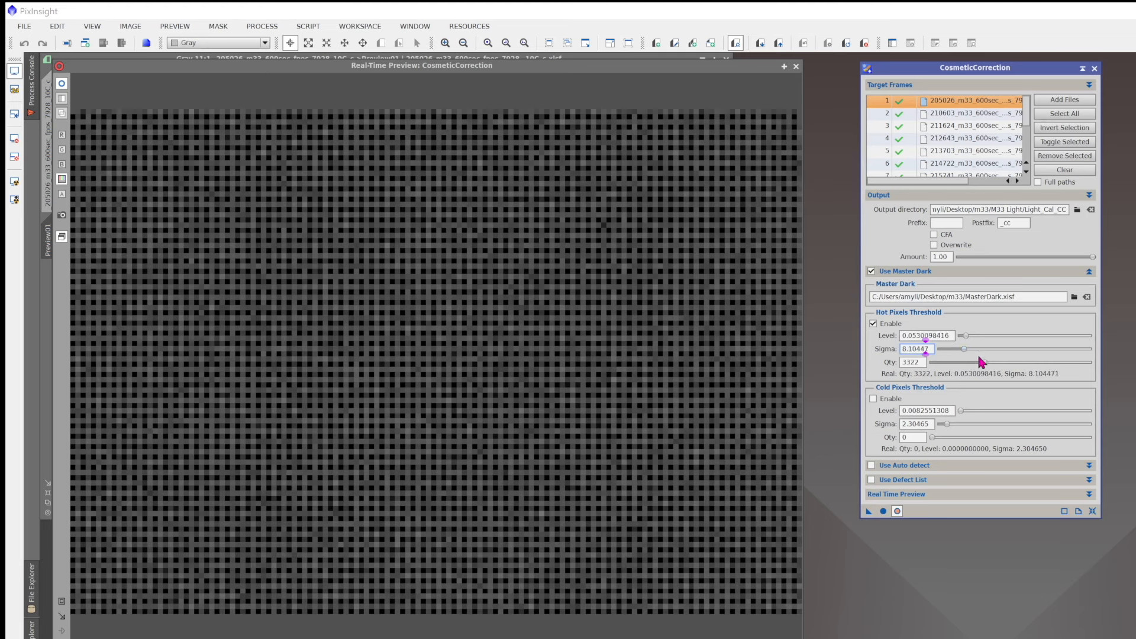
{"action": "left_click", "coordinate": [987, 360]}
{"action": "mouse_move", "coordinate": [964, 350]}
{"action": "left_mouse_down"}
{"action": "mouse_move", "coordinate": [992, 359]}
{"action": "mouse_move", "coordinate": [980, 362]}
{"action": "left_mouse_up"}
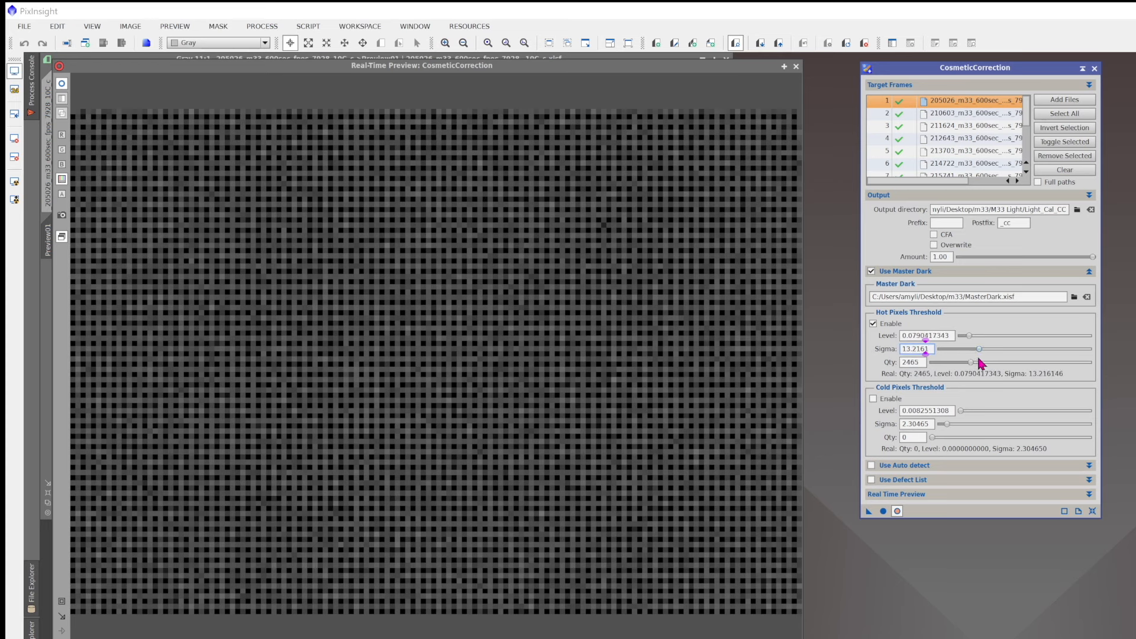
{"action": "key", "text": "Tab"}
{"action": "left_click_drag", "start_coordinate": [980, 352], "coordinate": [986, 358]}
{"action": "left_click", "coordinate": [885, 514]}
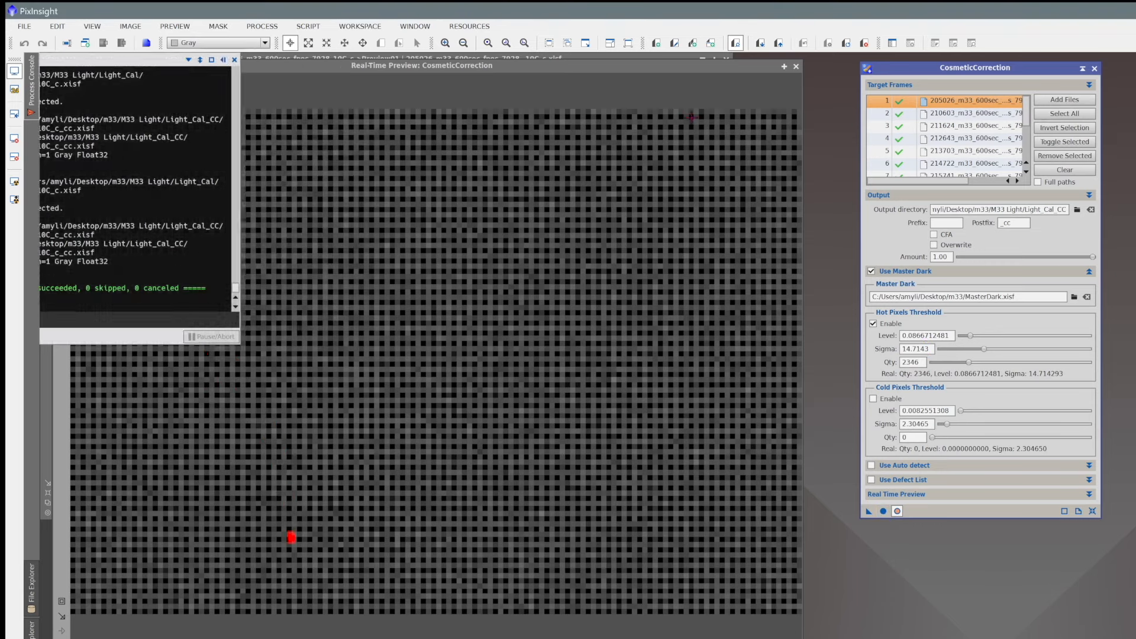
Step: Close the real-time preview, clear the target frames list and close CosmeticCorrection
{"action": "left_click", "coordinate": [797, 68]}
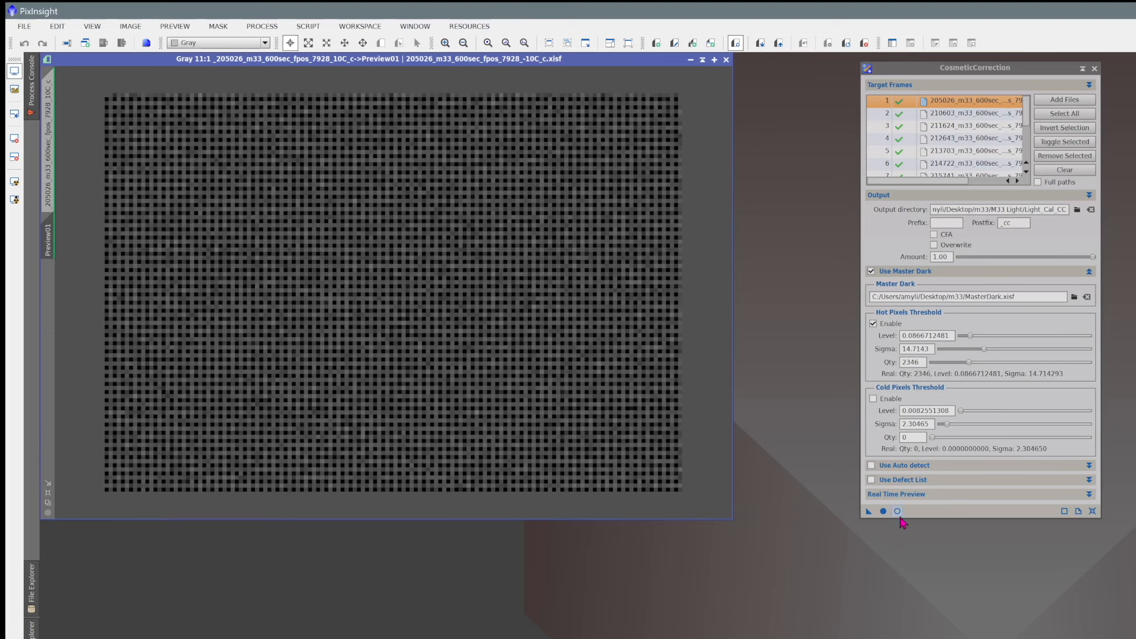
{"action": "left_click", "coordinate": [1065, 170]}
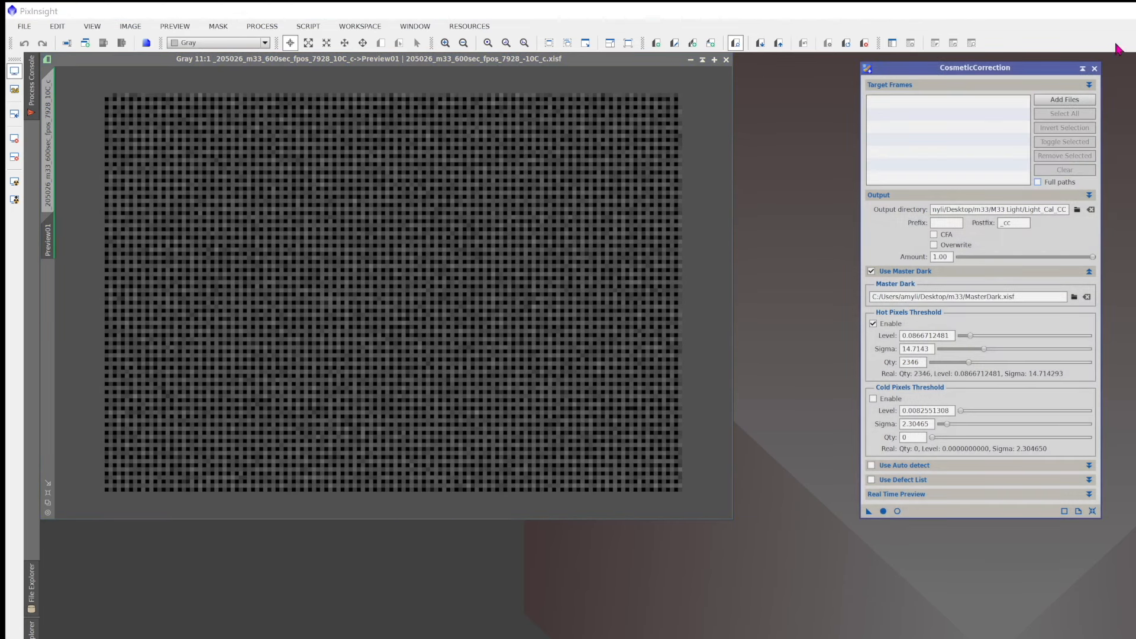
{"action": "left_click", "coordinate": [1094, 68]}
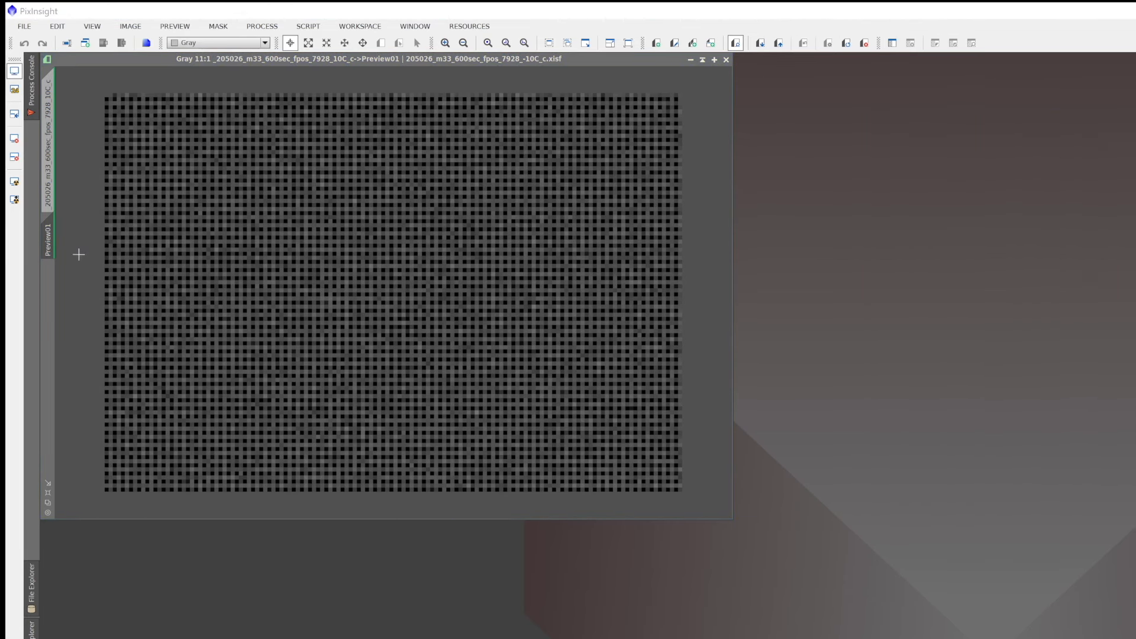
Step: Delete all previews of the open M33 light frame, fit the image on screen and close it
{"action": "left_click", "coordinate": [51, 244]}
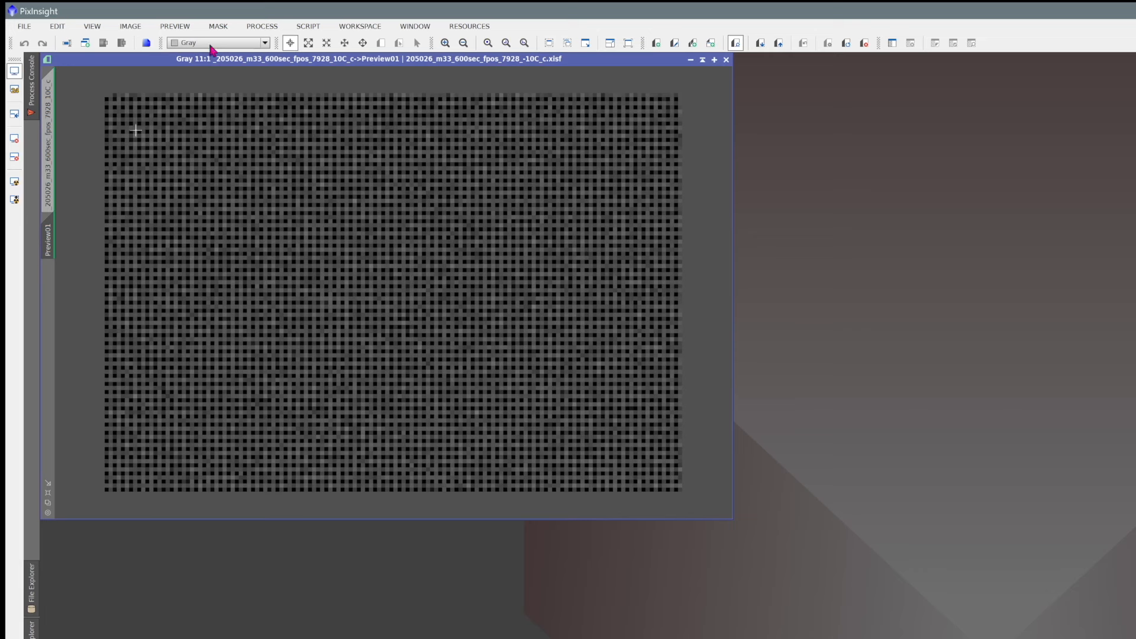
{"action": "left_click", "coordinate": [181, 26]}
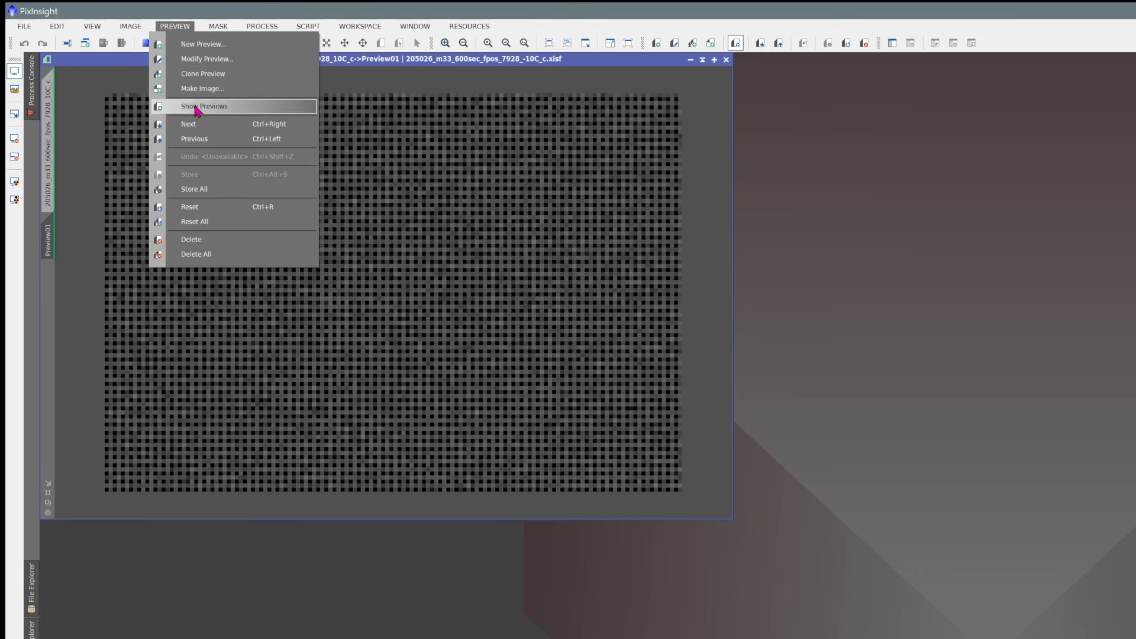
{"action": "left_click", "coordinate": [192, 254]}
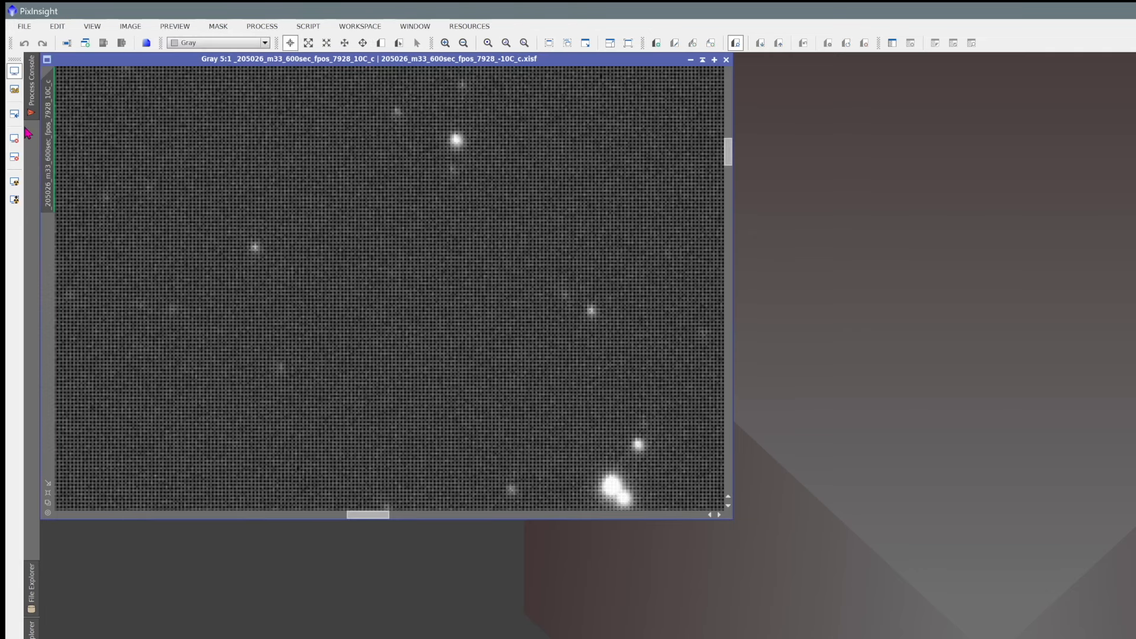
{"action": "left_click", "coordinate": [549, 42]}
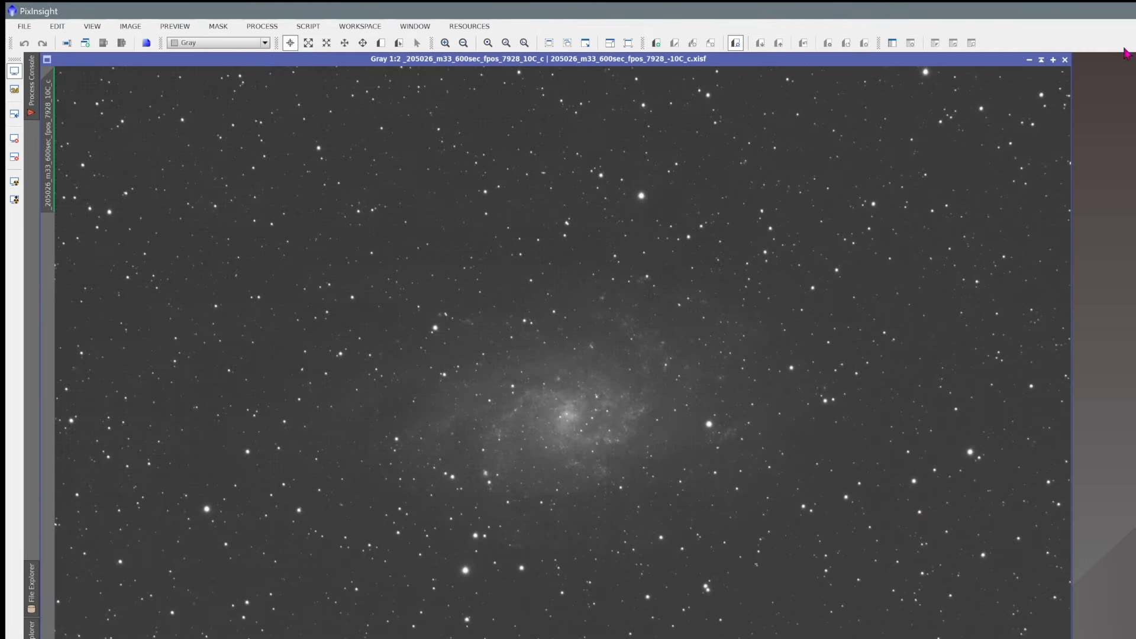
{"action": "left_click", "coordinate": [1065, 59]}
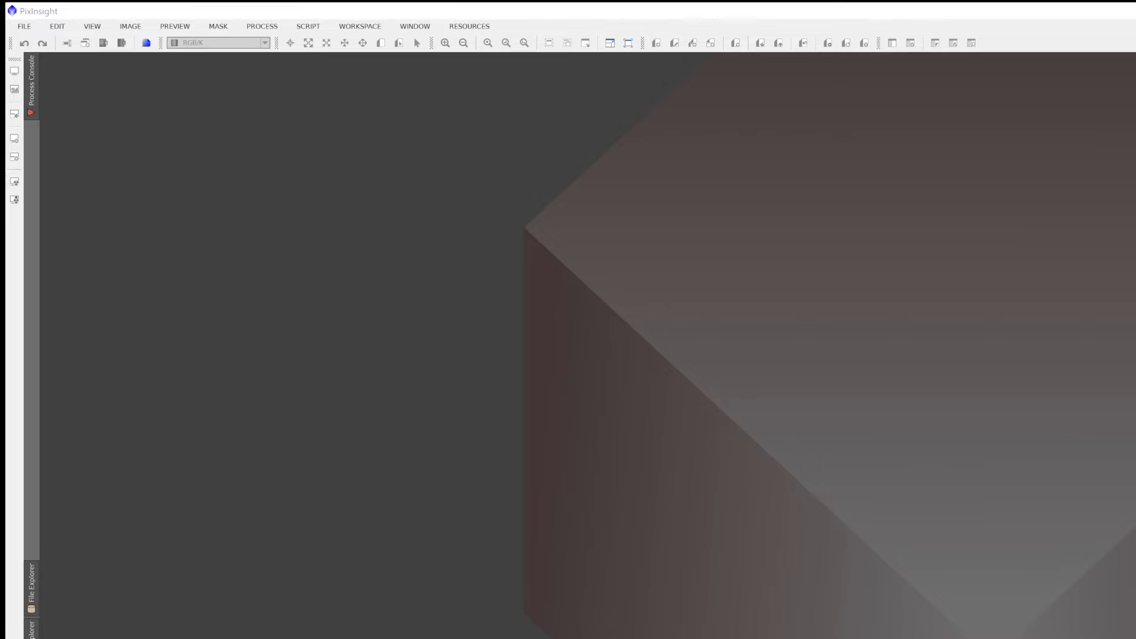
Step: Open the Debayer process and set the Bayer/mosaic pattern to RGGB
{"action": "left_click_drag", "start_coordinate": [672, 91], "coordinate": [567, 130]}
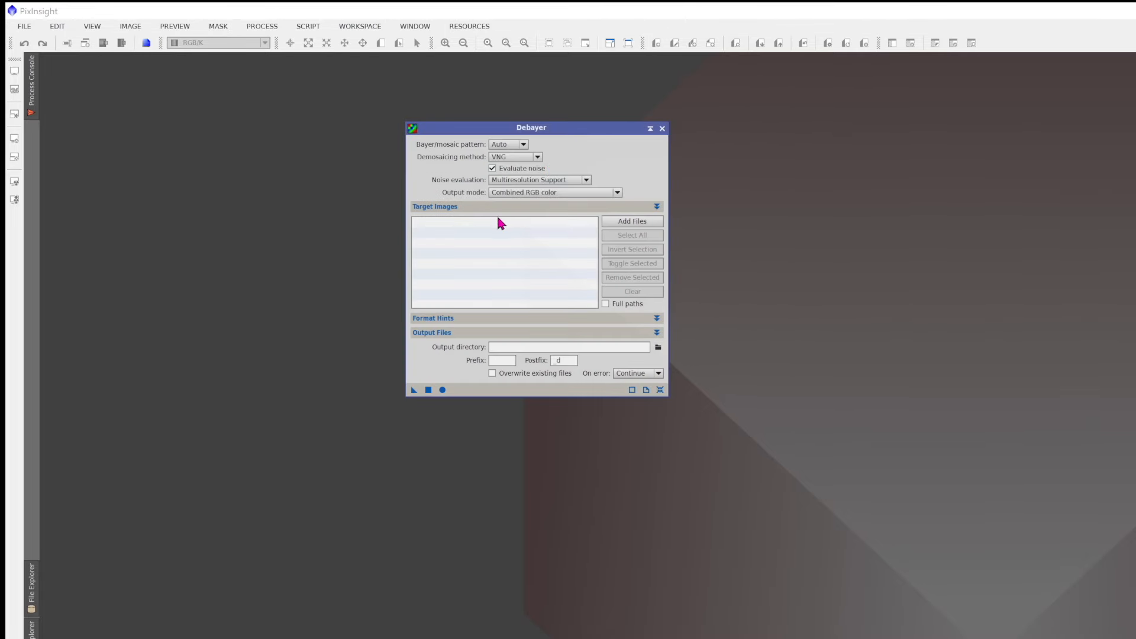
{"action": "left_click", "coordinate": [522, 145]}
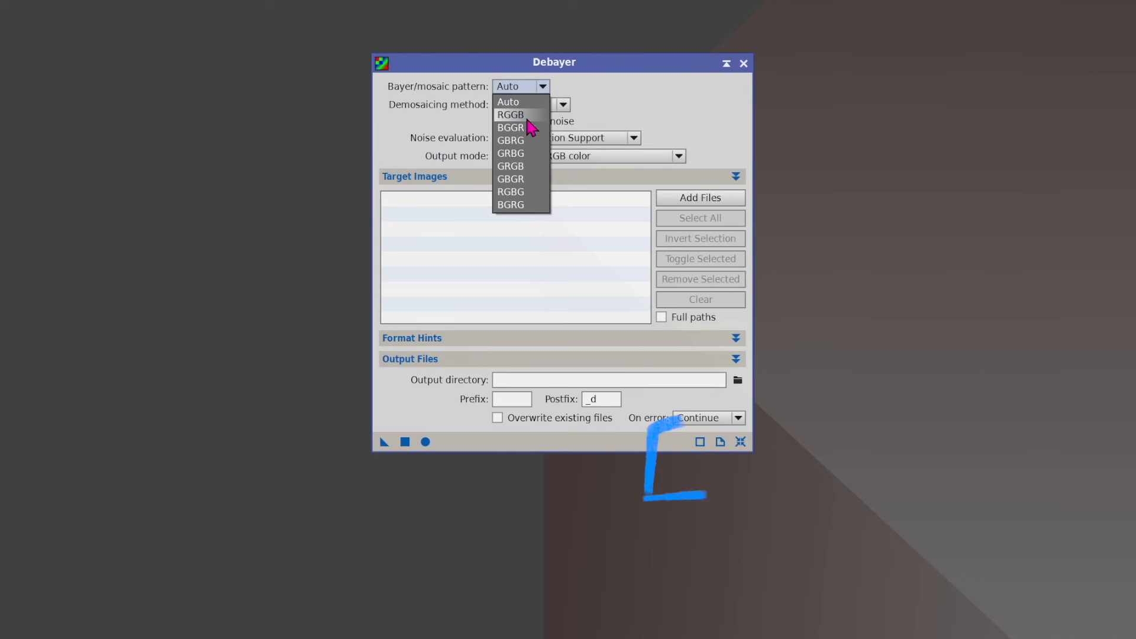
{"action": "left_click", "coordinate": [525, 115]}
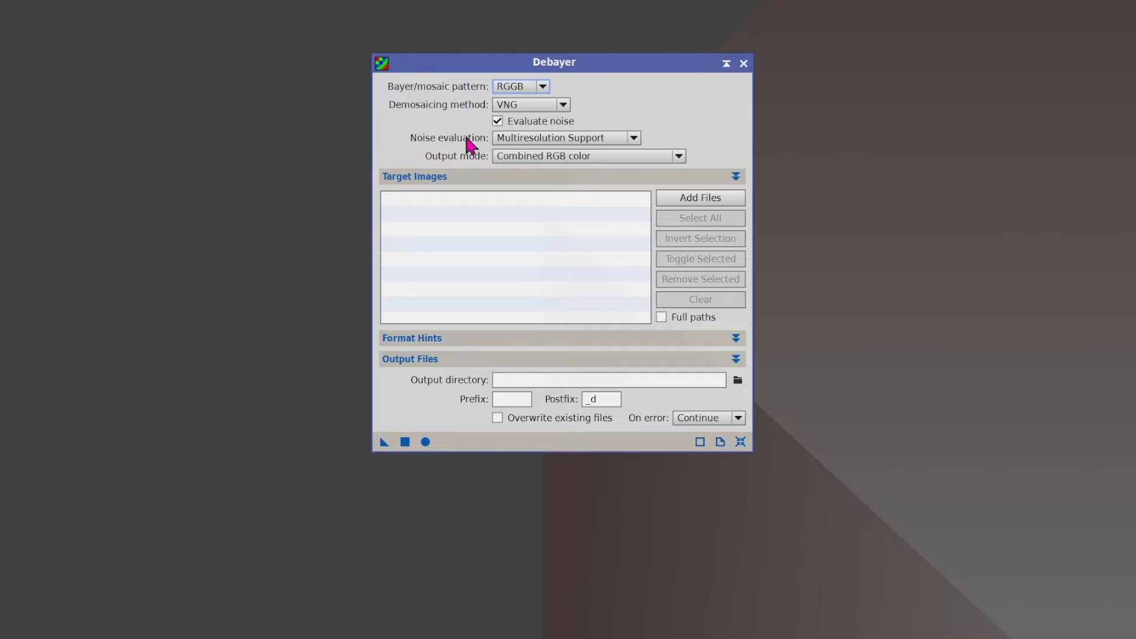
Step: Add all cosmetically corrected frames from the Light_Cal_CC folder as Debayer target images
{"action": "left_click", "coordinate": [713, 202]}
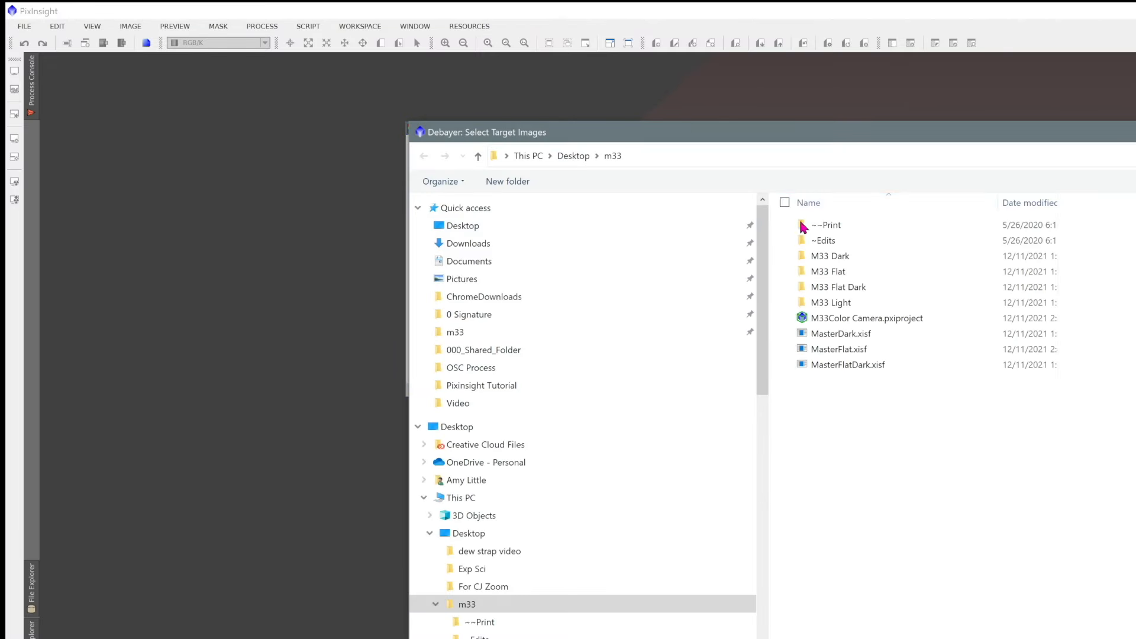
{"action": "double_click", "coordinate": [852, 302]}
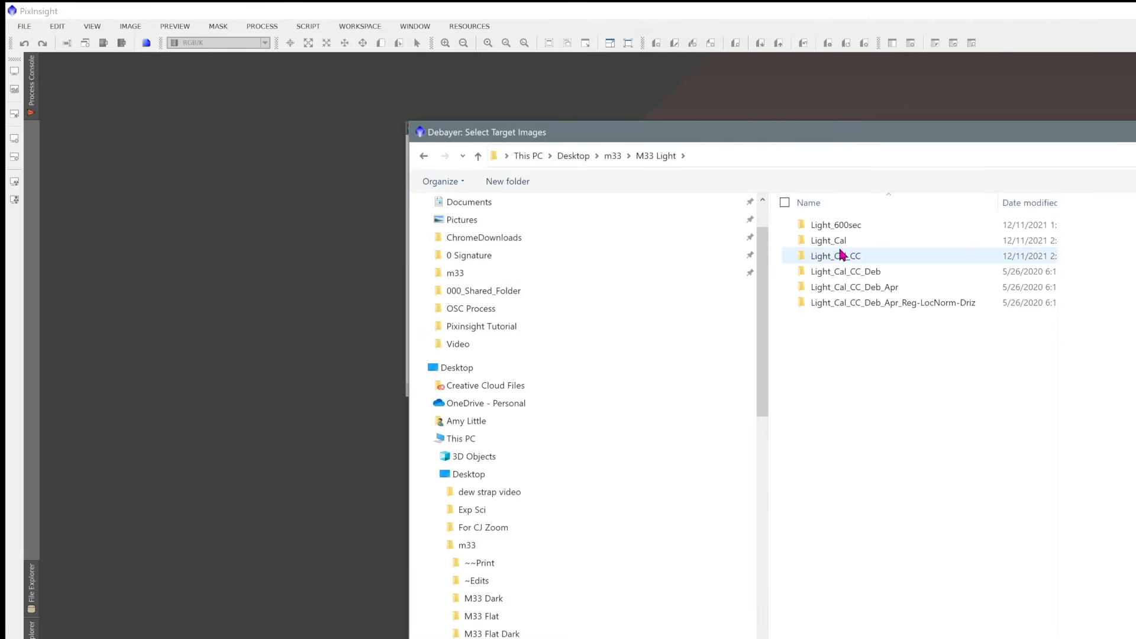
{"action": "double_click", "coordinate": [843, 255]}
{"action": "left_click_drag", "start_coordinate": [934, 475], "coordinate": [887, 223]}
{"action": "key", "text": "Return"}
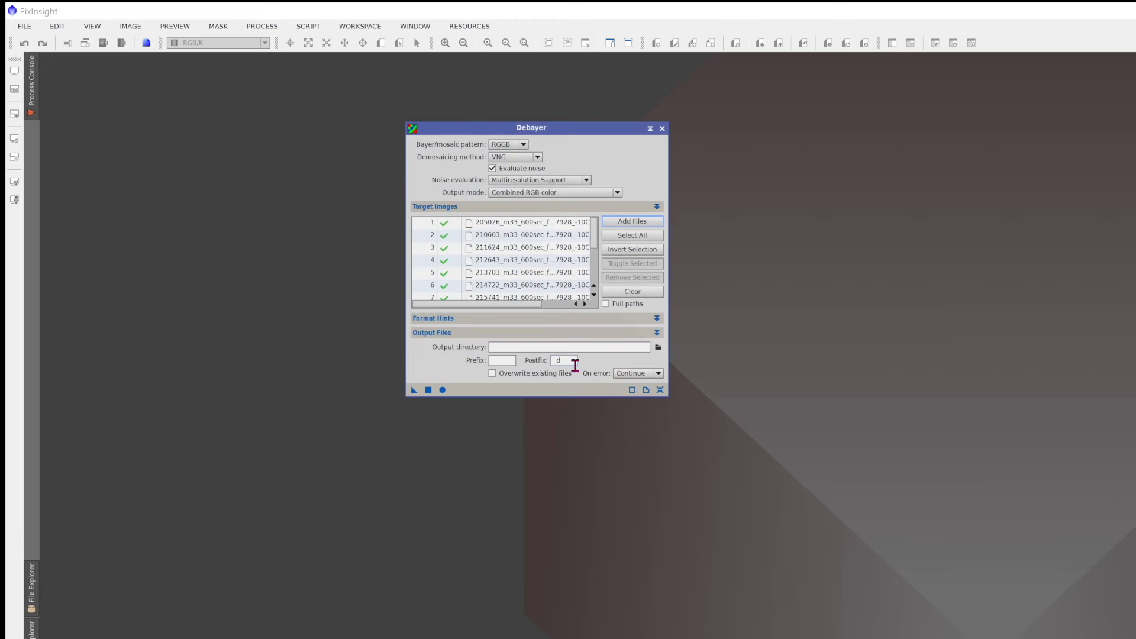
Step: Set the Debayer output directory to the Light_Cal_CC_Deb folder inside M33 Light
{"action": "left_click", "coordinate": [659, 347]}
{"action": "left_click", "coordinate": [515, 599]}
{"action": "left_click", "coordinate": [872, 273]}
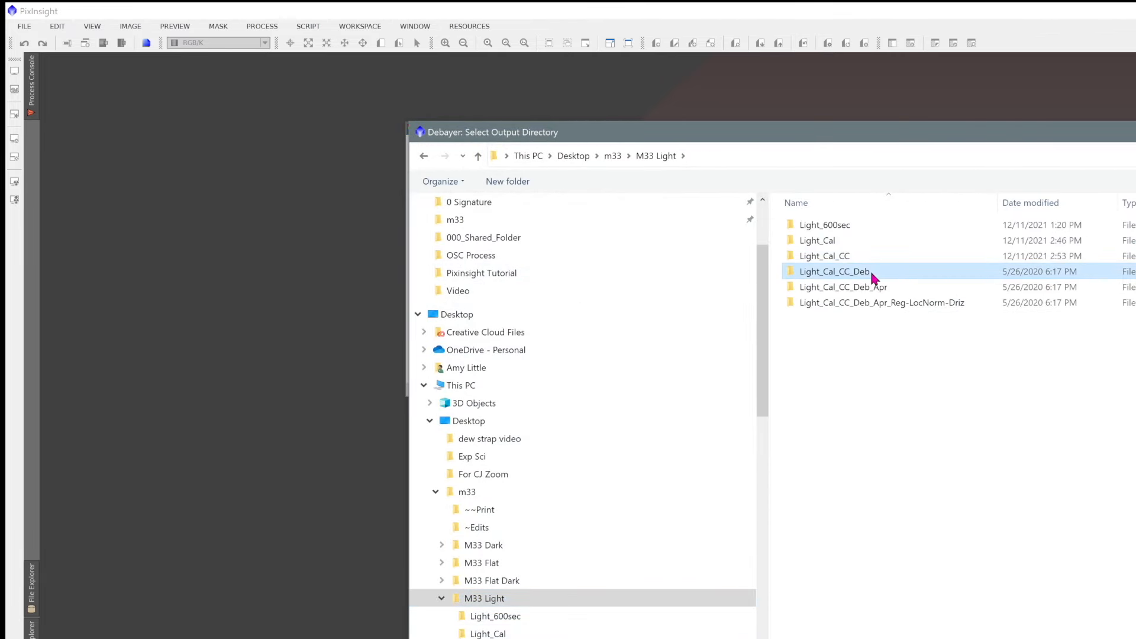
{"action": "key", "text": "Return"}
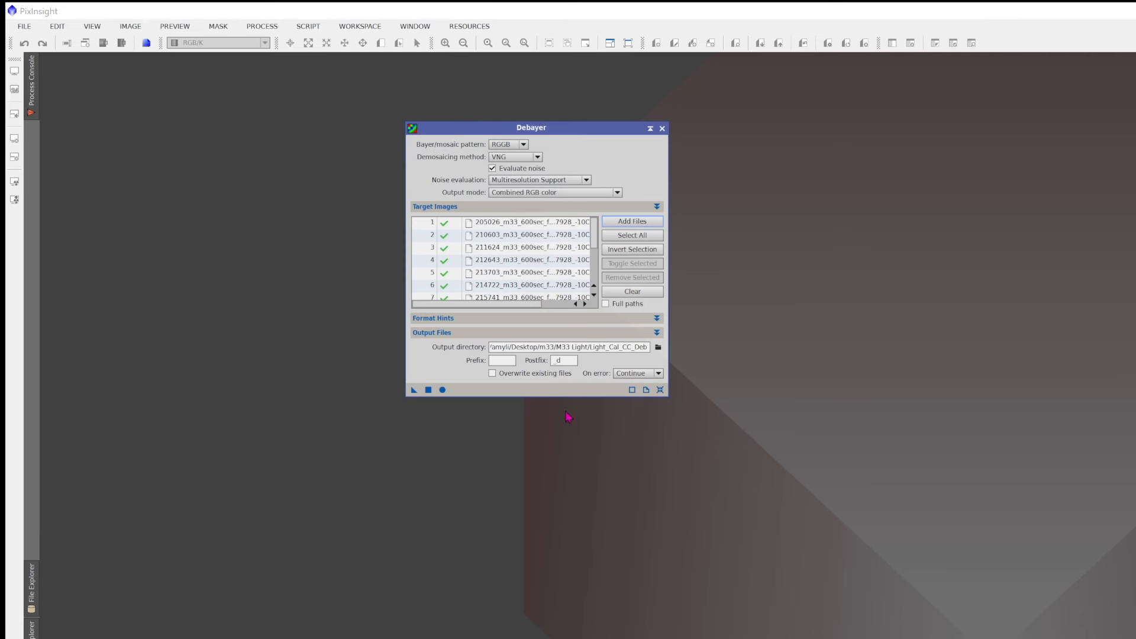
Step: Run Debayer on all target images, reset its settings and close the dialog
{"action": "left_click", "coordinate": [442, 389]}
{"action": "left_click", "coordinate": [660, 389]}
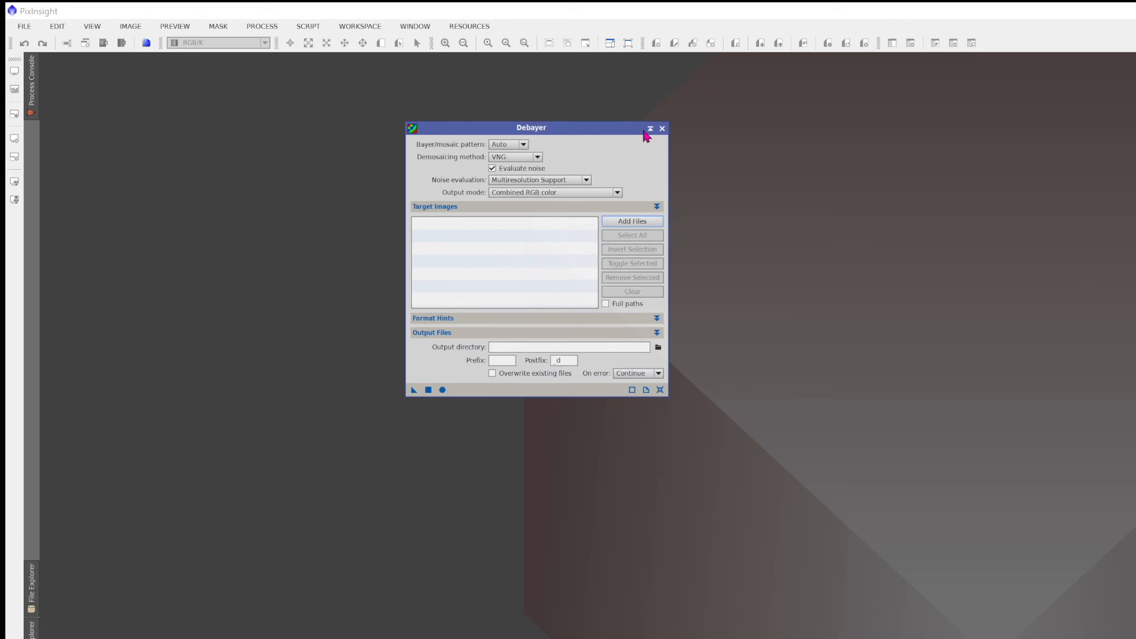
{"action": "left_click", "coordinate": [650, 128]}
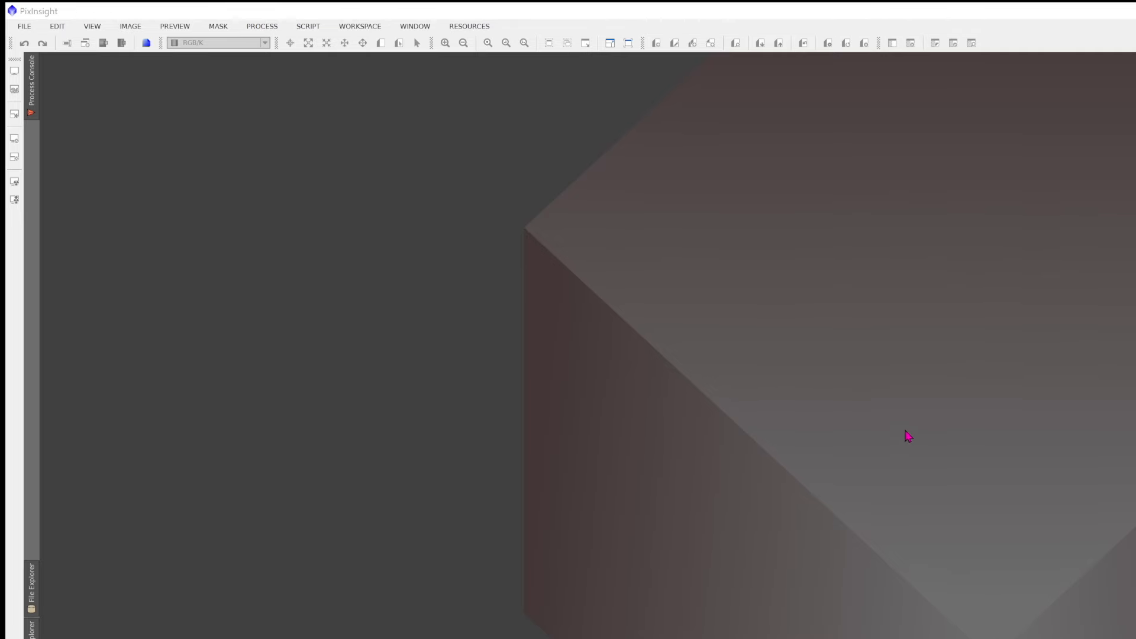
Step: Open the SubframeSelector process and arrange its main and Expressions windows so they do not overlap the measurements
{"action": "left_click", "coordinate": [261, 28]}
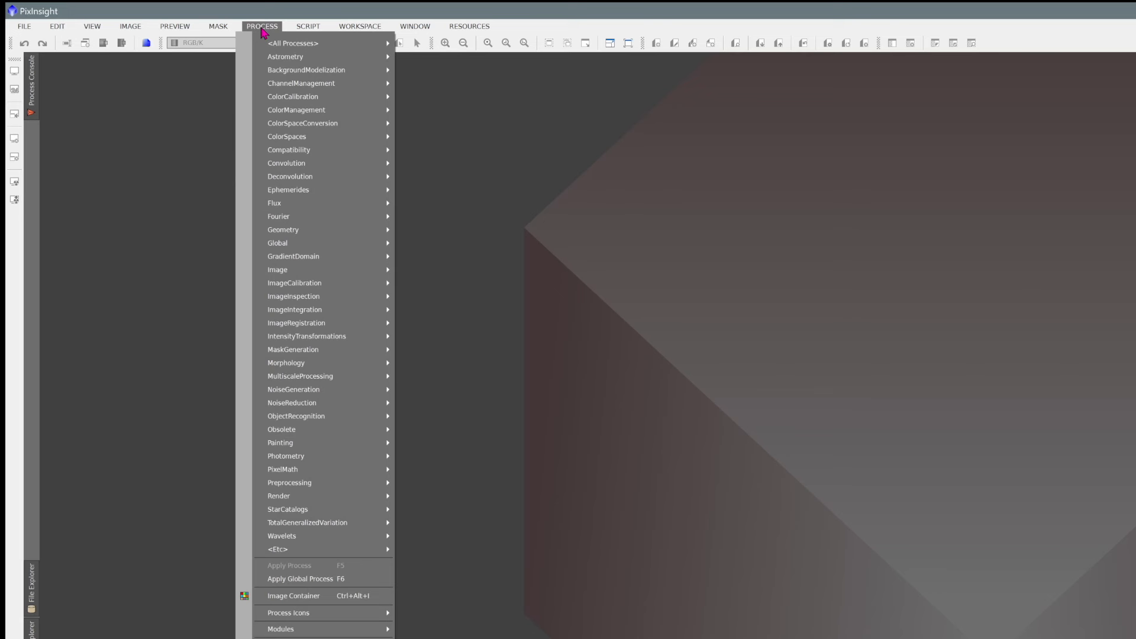
{"action": "mouse_move", "coordinate": [325, 289]}
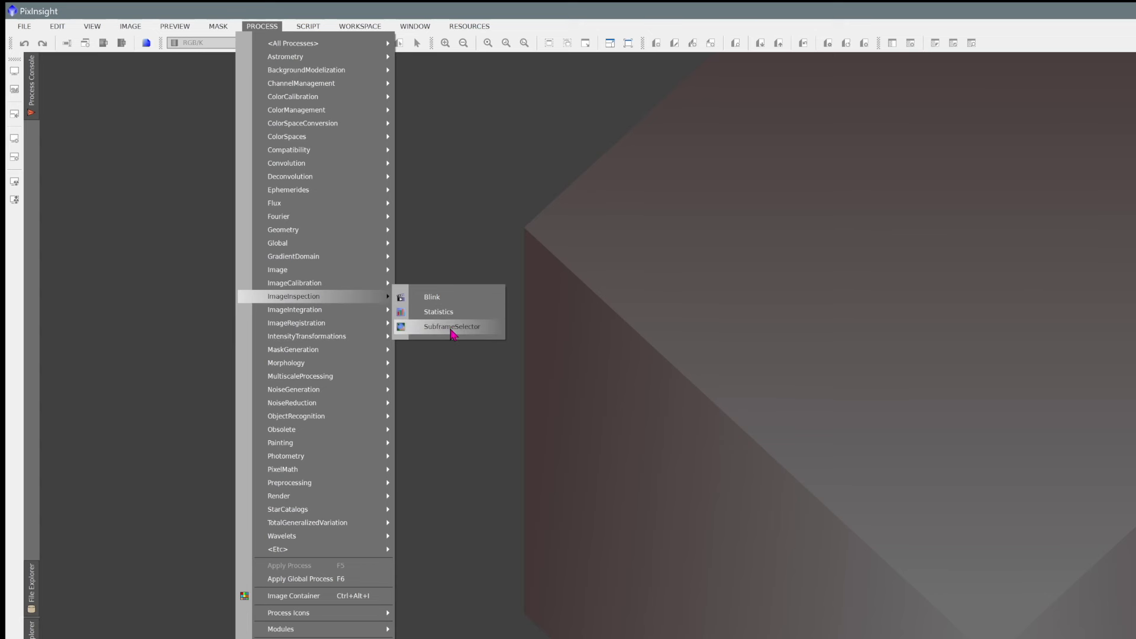
{"action": "left_click", "coordinate": [453, 334]}
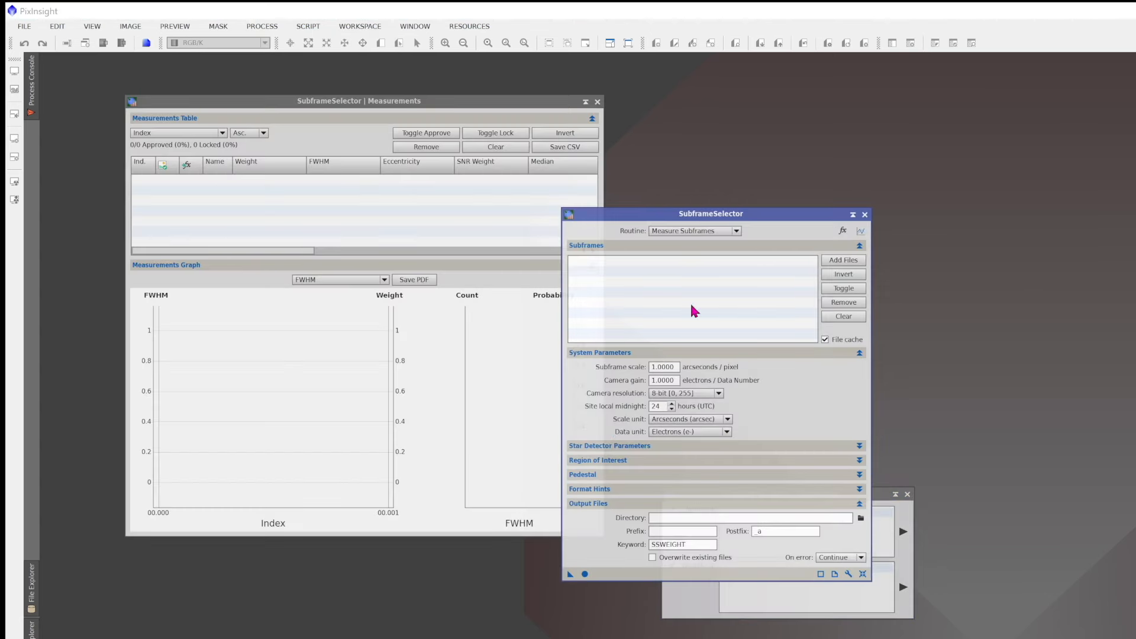
{"action": "left_click_drag", "start_coordinate": [691, 214], "coordinate": [817, 102]}
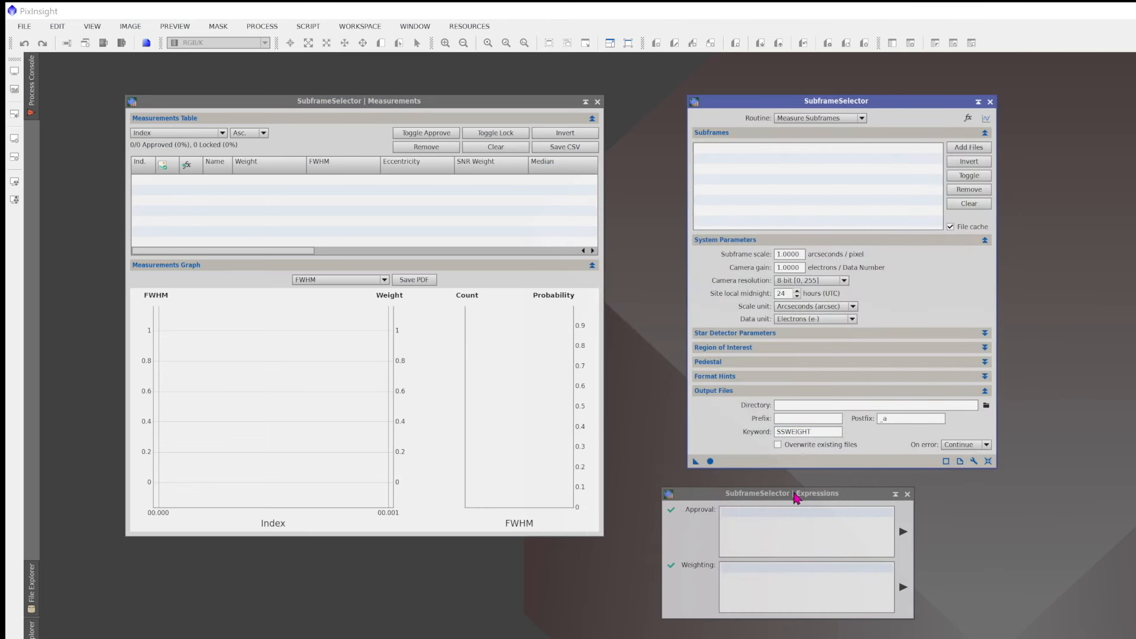
{"action": "left_click_drag", "start_coordinate": [797, 497], "coordinate": [811, 497]}
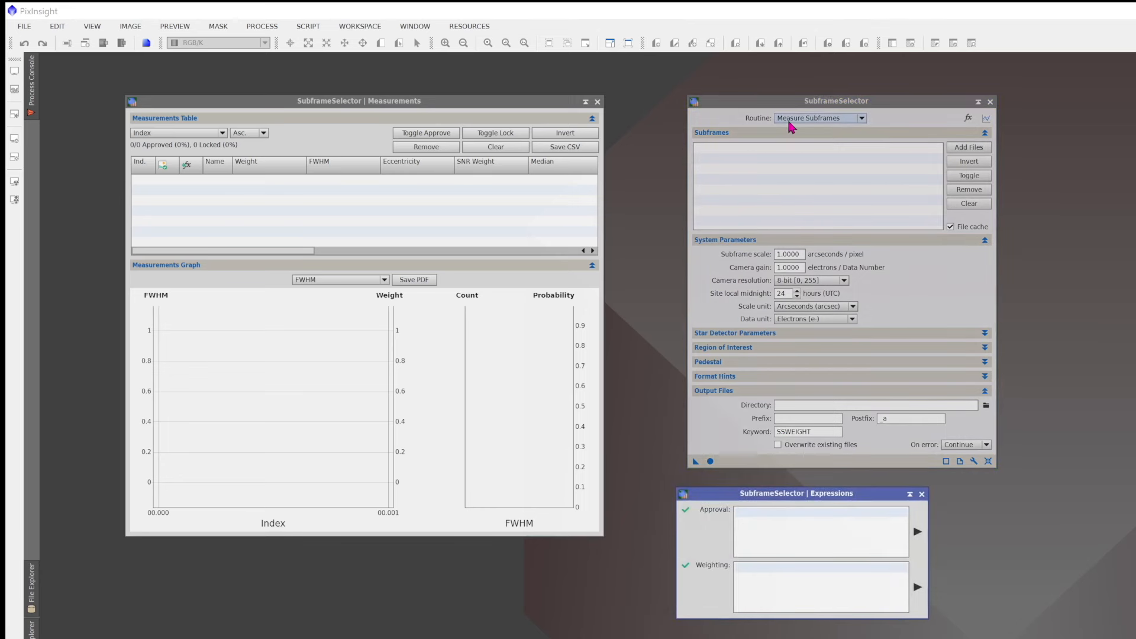
Step: Add all debayered frames from the Light_Cal_CC_Deb folder as subframes
{"action": "left_click", "coordinate": [965, 147]}
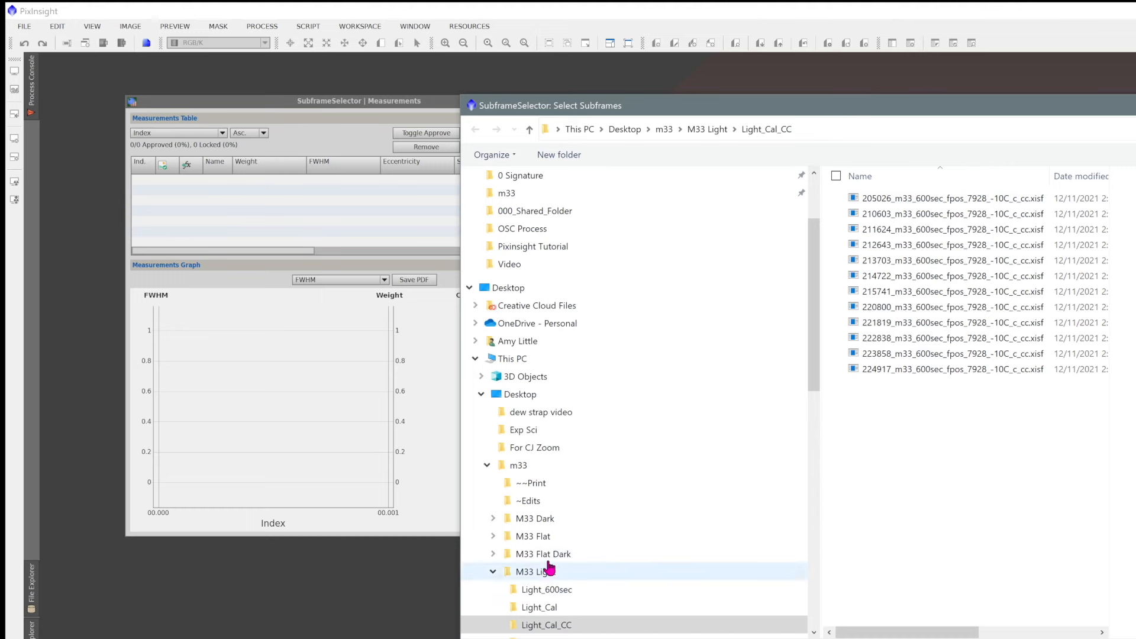
{"action": "left_click", "coordinate": [546, 572]}
{"action": "double_click", "coordinate": [888, 250]}
{"action": "key", "text": "ctrl+a"}
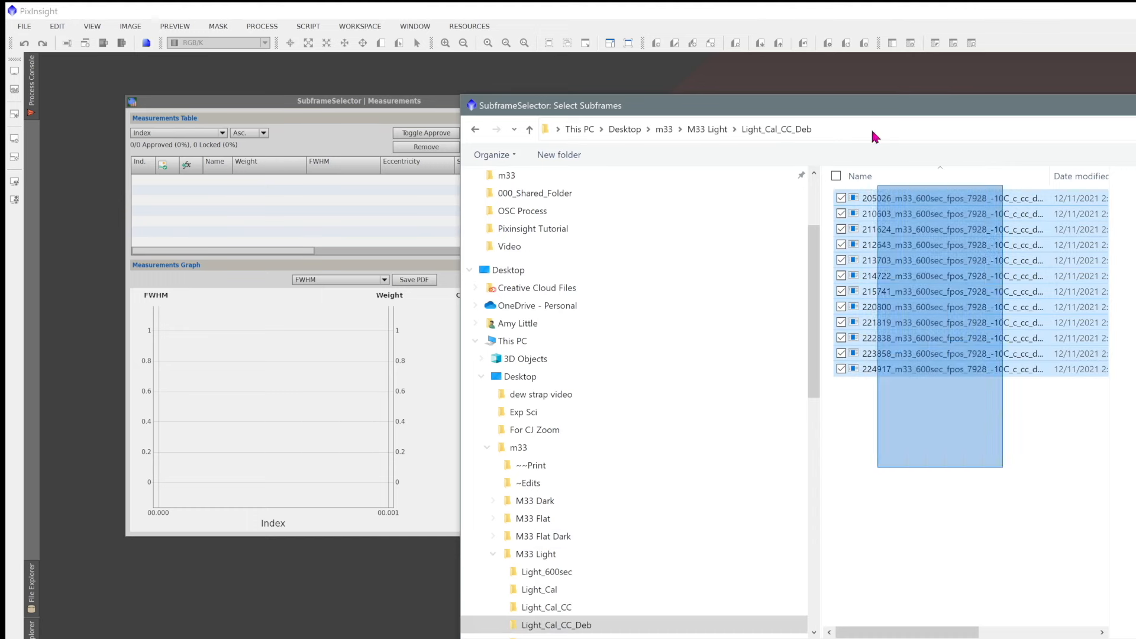
{"action": "key", "text": "Return"}
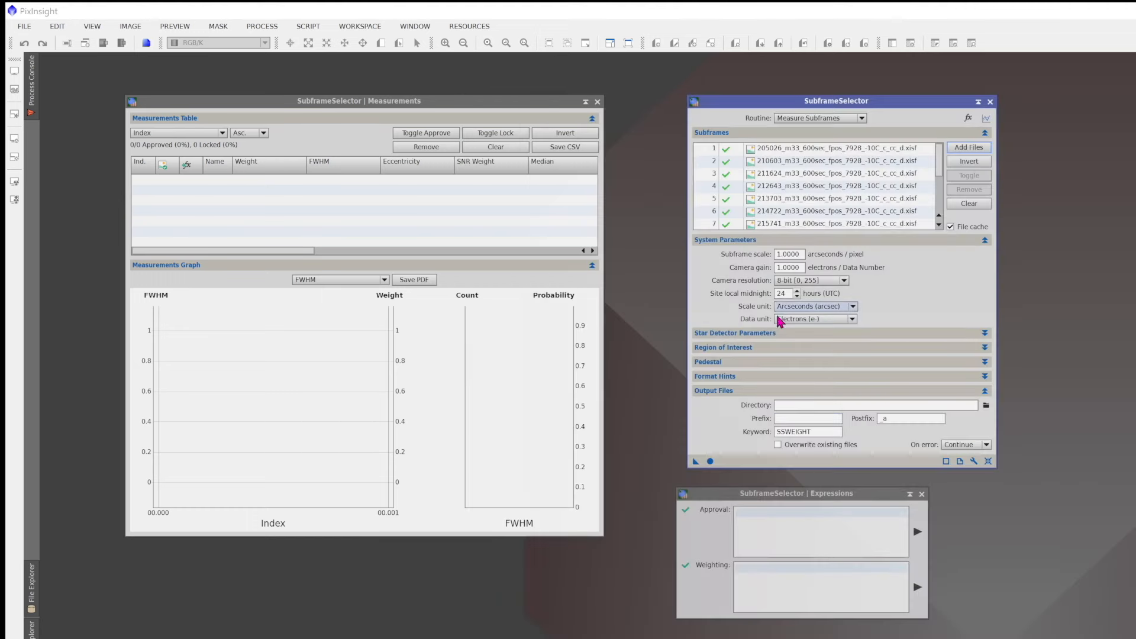
Step: Look up the per-pixel resolution in the OneNote Scope page and set the subframe scale to 1.29 arcseconds per pixel
{"action": "left_click", "coordinate": [799, 253]}
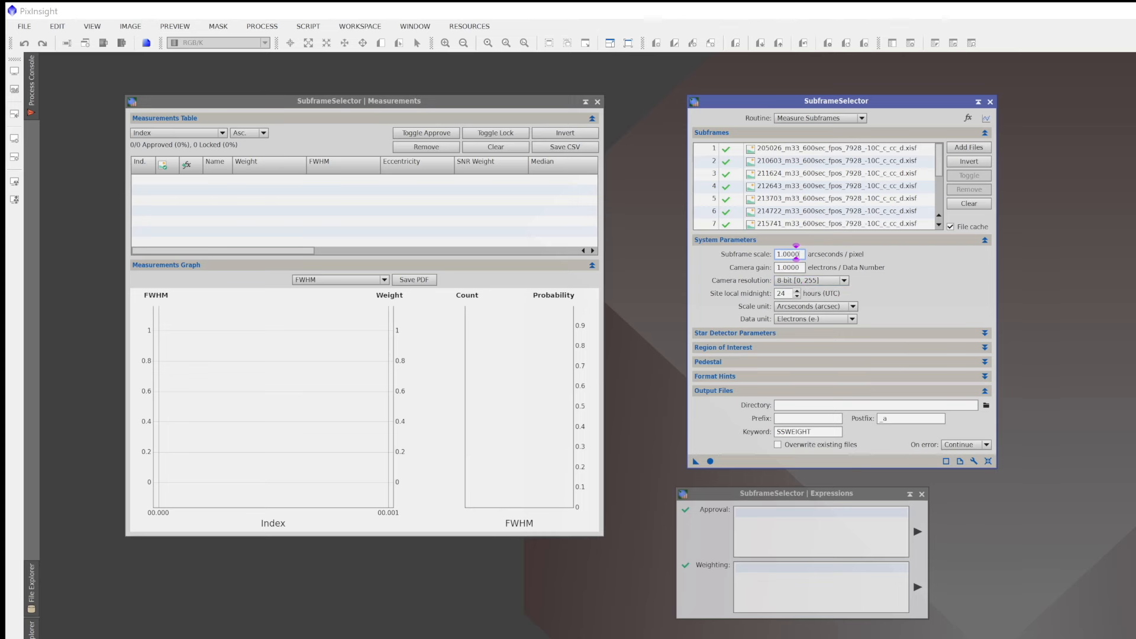
{"action": "left_click", "coordinate": [459, 638]}
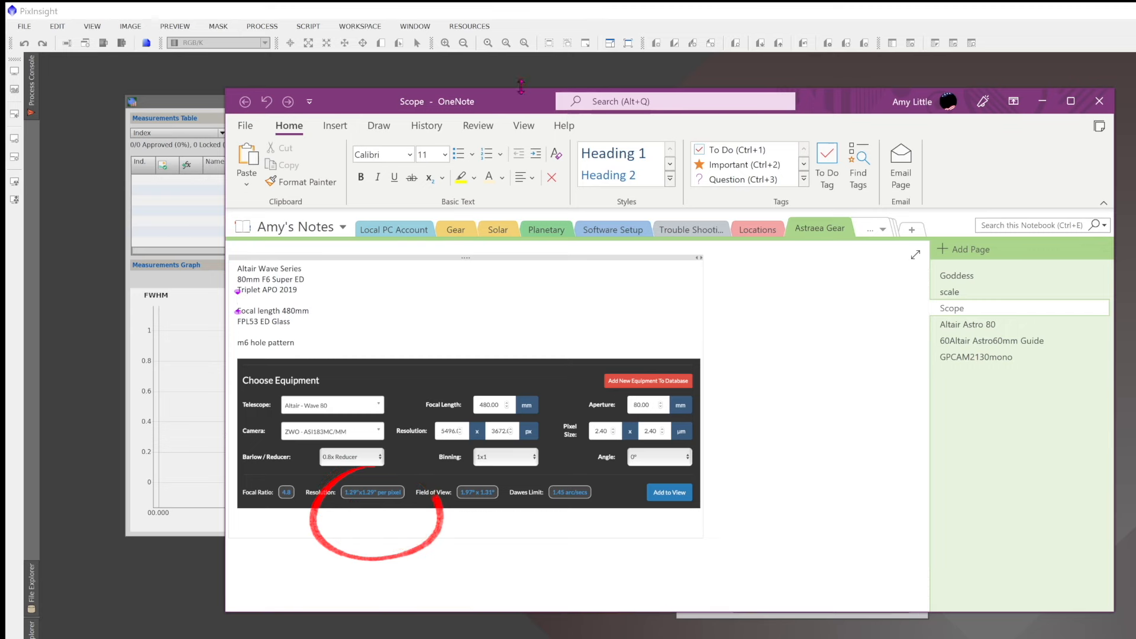
{"action": "left_click_drag", "start_coordinate": [514, 102], "coordinate": [0, 172]}
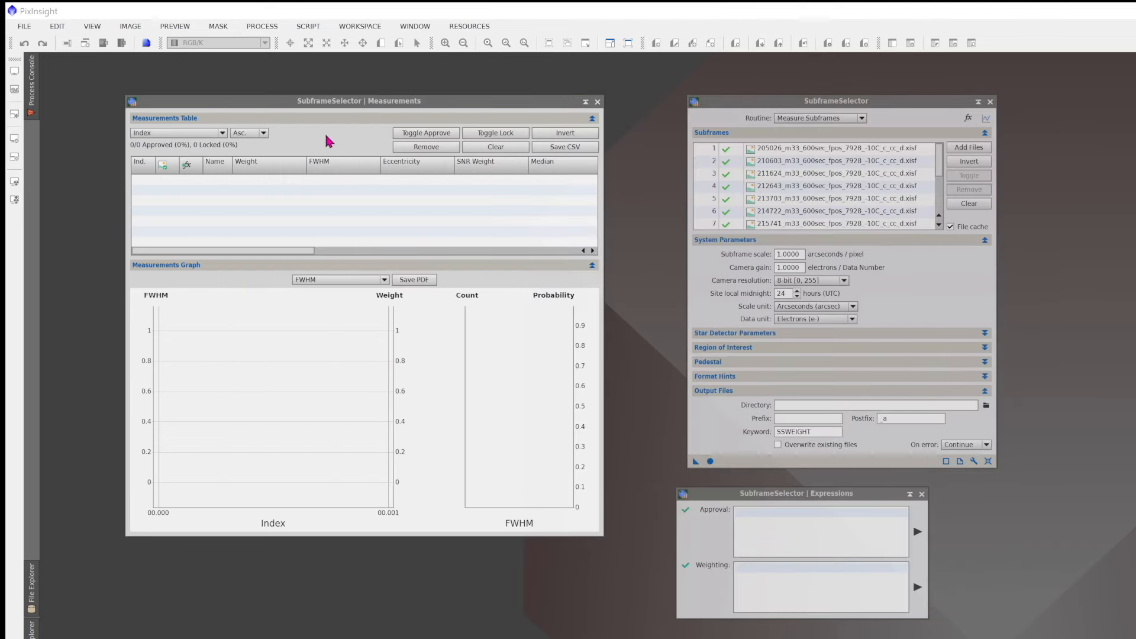
{"action": "double_click", "coordinate": [804, 254]}
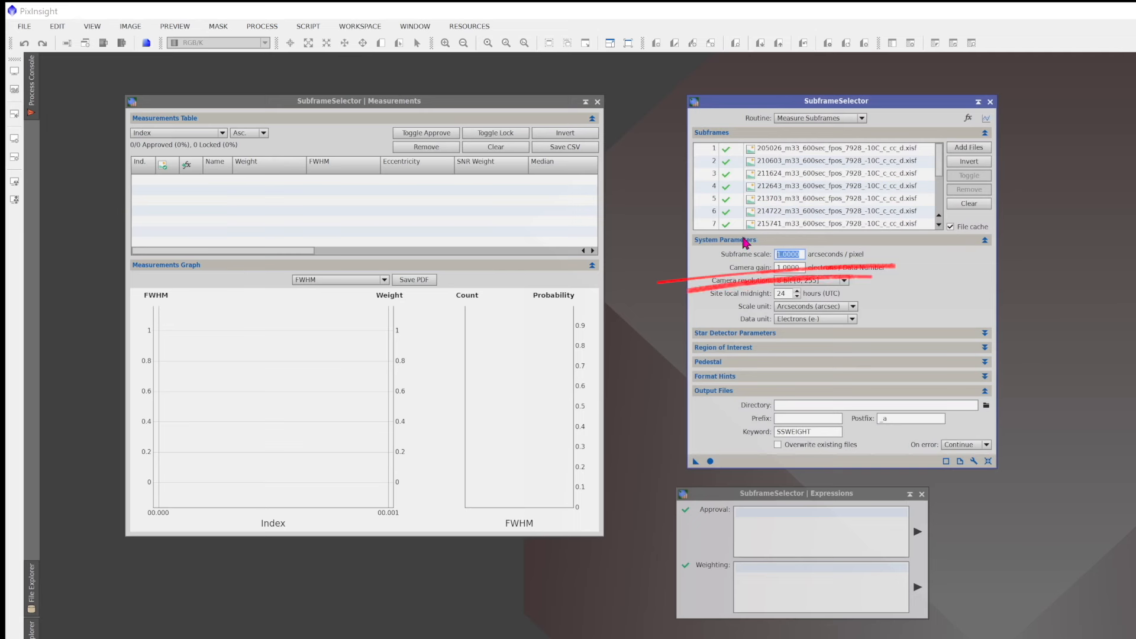
{"action": "type", "text": "1.29"}
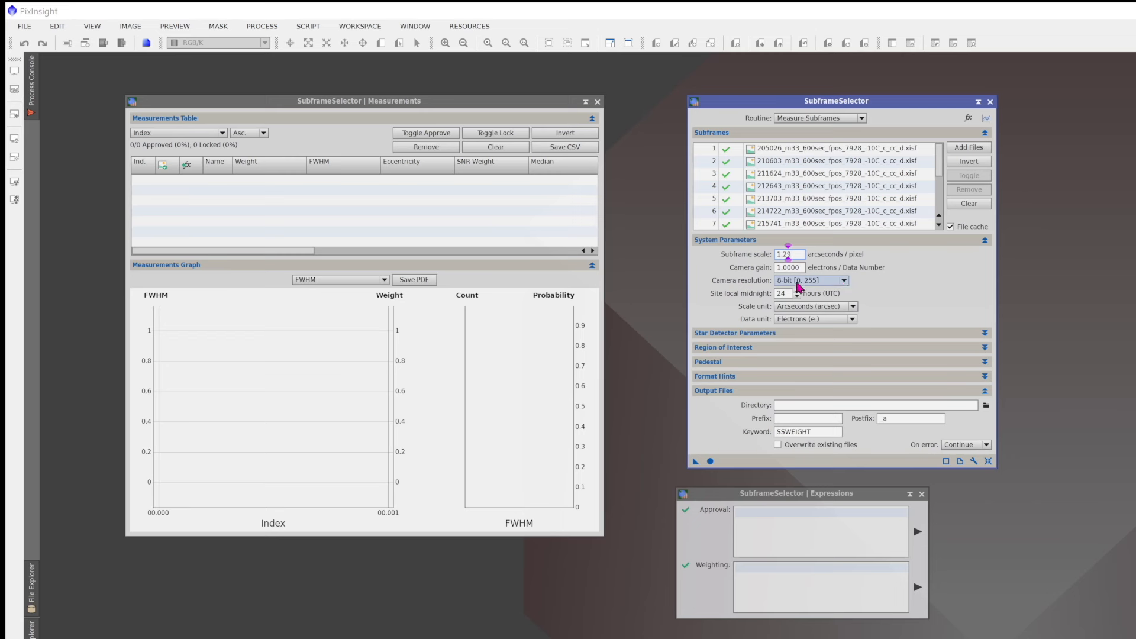
Step: Review the camera resolution choices and the Star Detector Parameters of SubframeSelector
{"action": "left_click", "coordinate": [844, 282]}
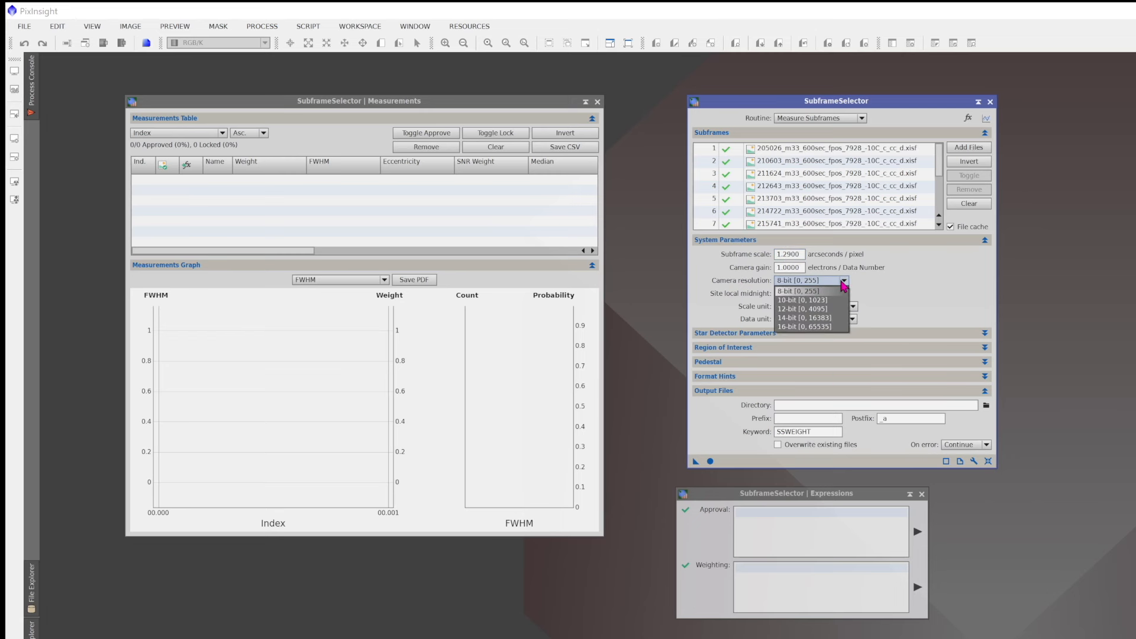
{"action": "left_click", "coordinate": [844, 286]}
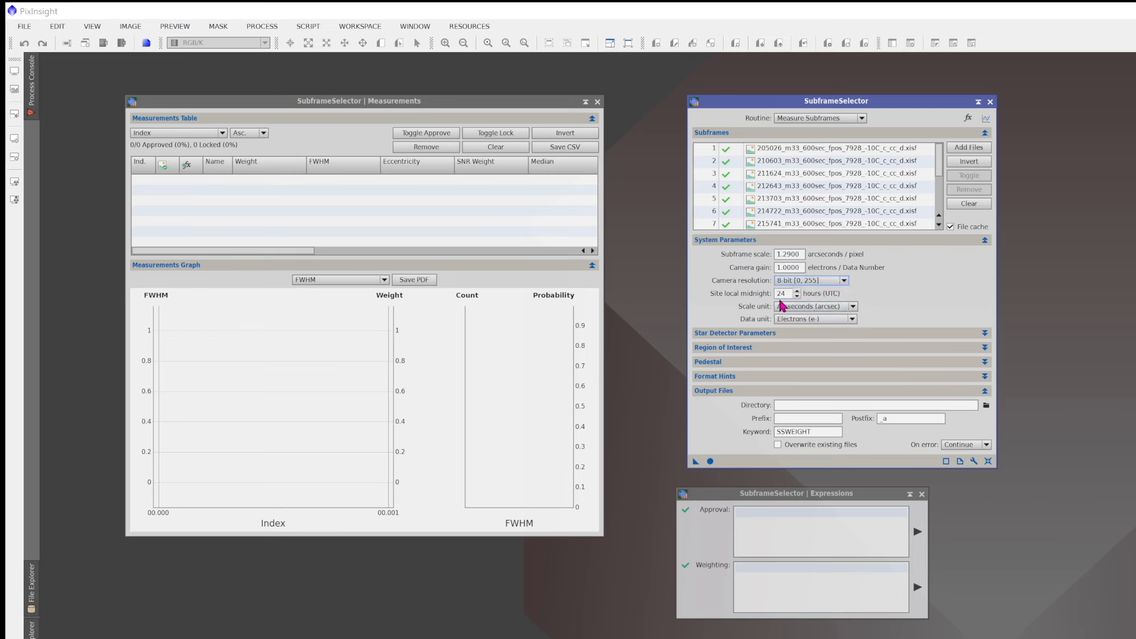
{"action": "left_click", "coordinate": [805, 335]}
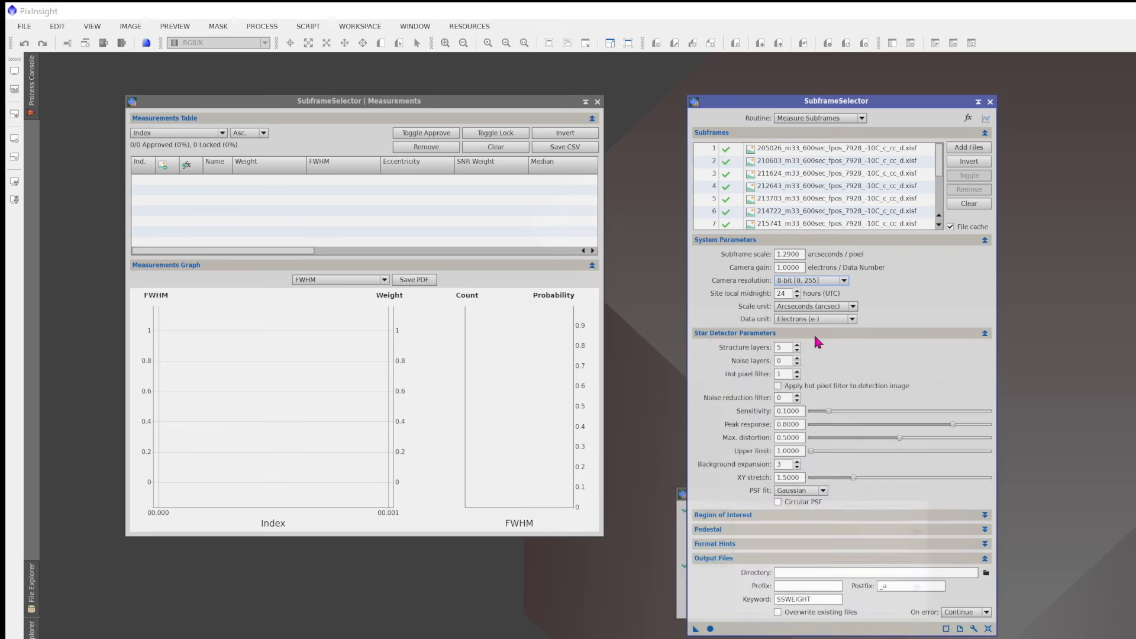
{"action": "left_click", "coordinate": [816, 335]}
{"action": "left_click", "coordinate": [796, 348]}
{"action": "left_click", "coordinate": [799, 349]}
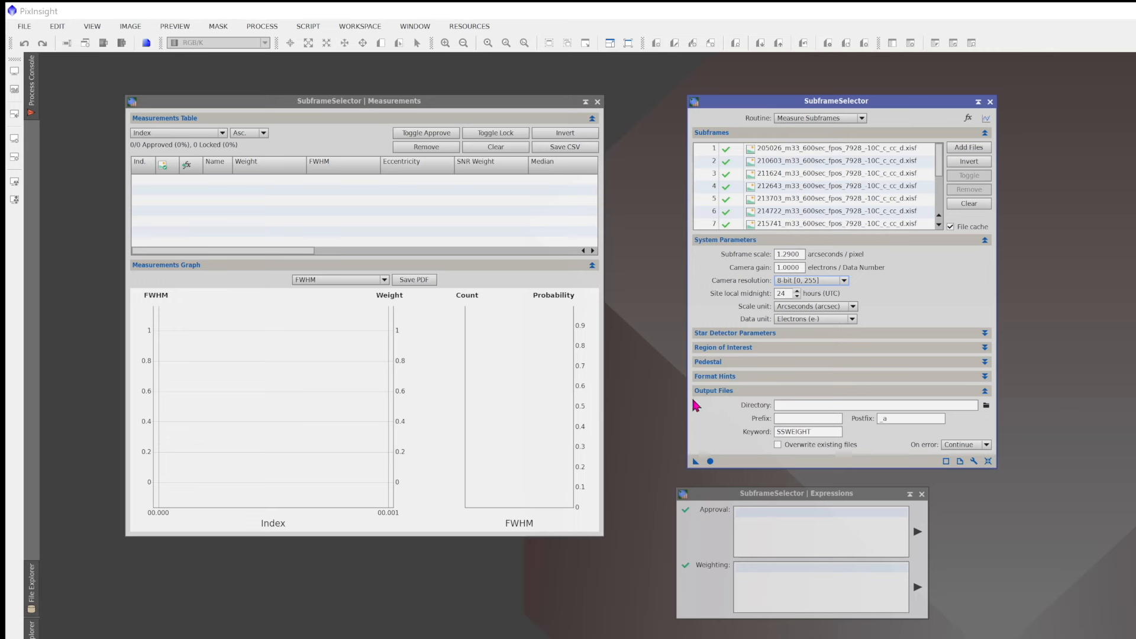
Step: Set the SubframeSelector output directory to the Light_Cal_CC_Deb_Apr folder inside M33 Light
{"action": "left_click", "coordinate": [985, 405]}
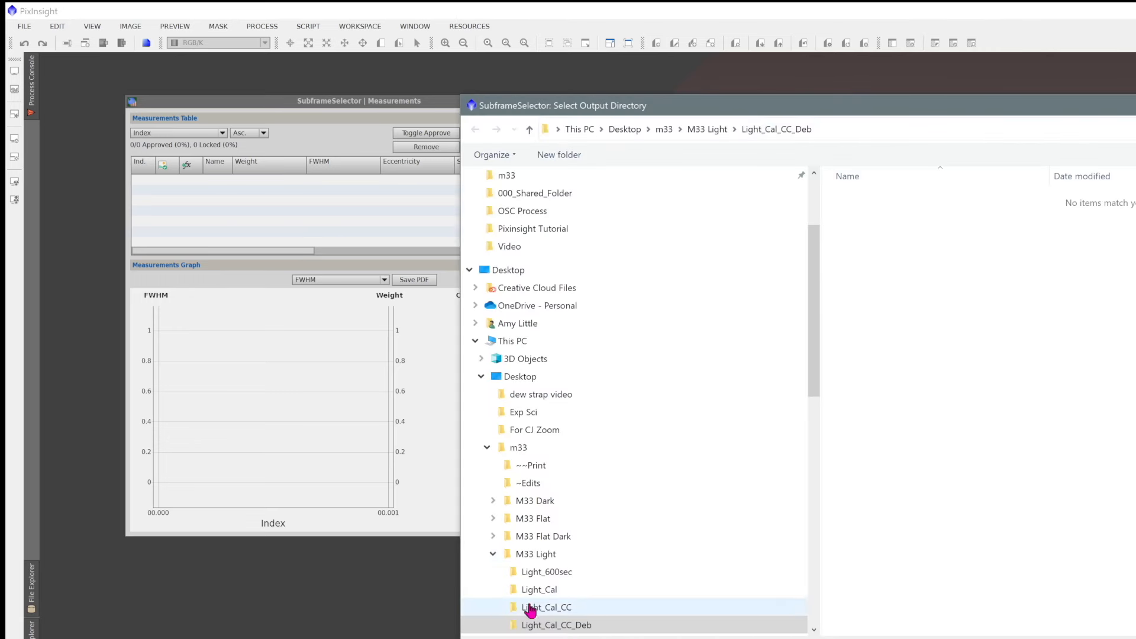
{"action": "left_click", "coordinate": [531, 556]}
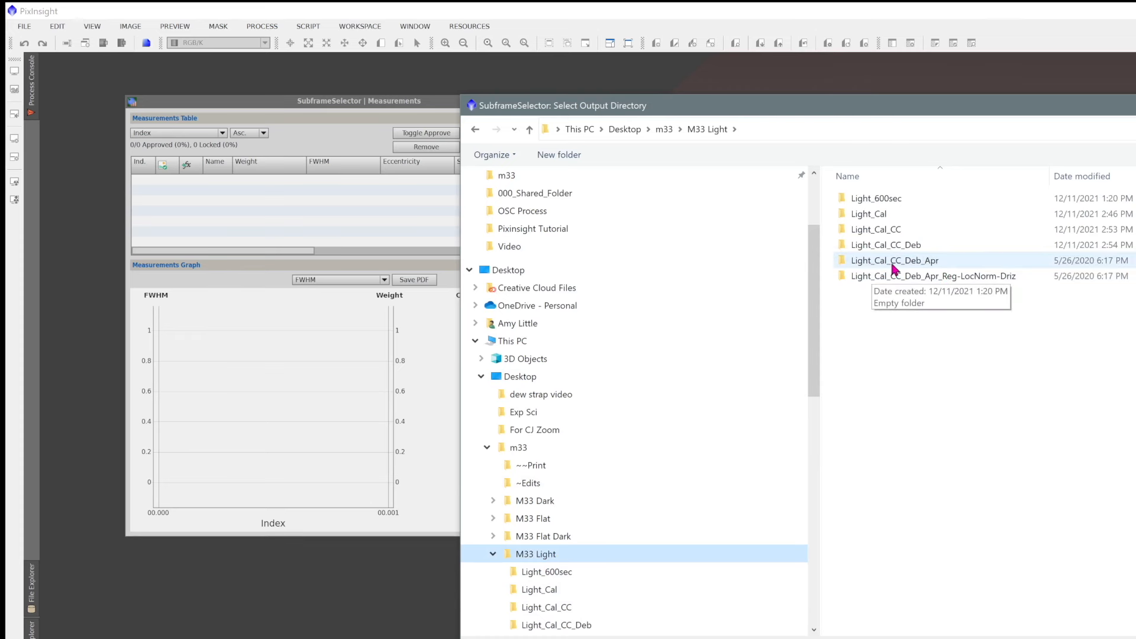
{"action": "double_click", "coordinate": [939, 263]}
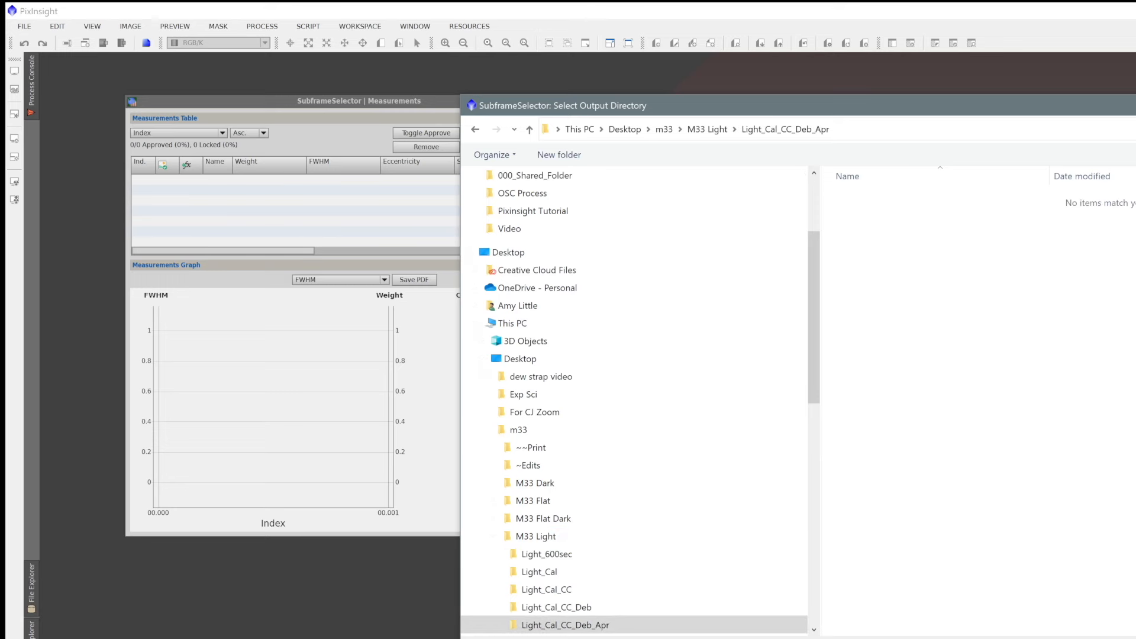
{"action": "key", "text": "Return"}
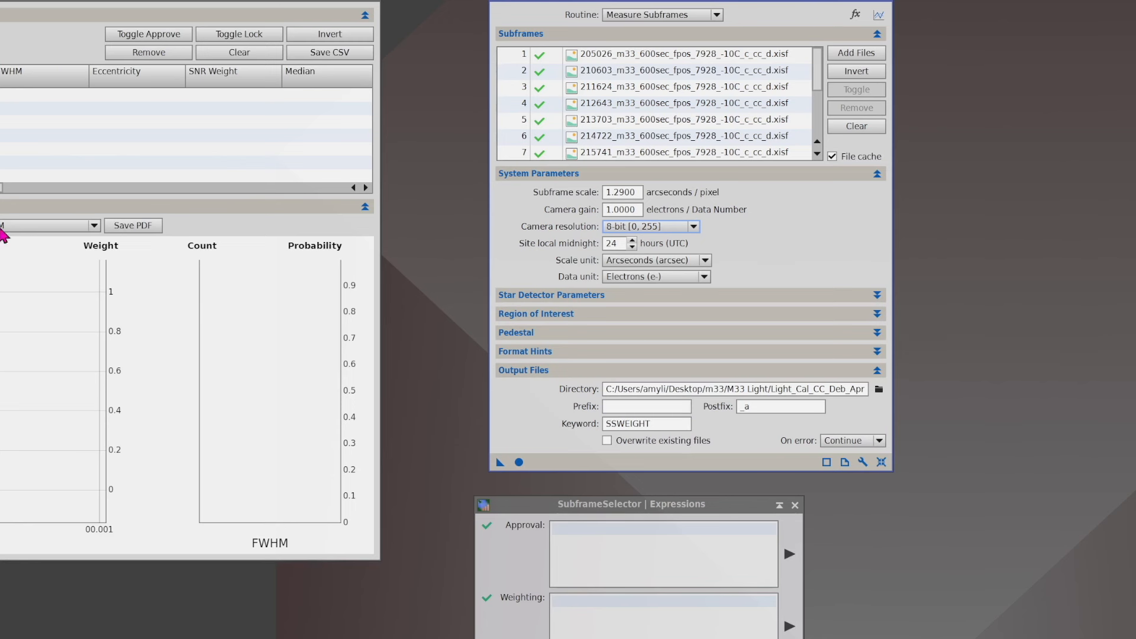
Step: Enter the approval expression FWHM <6 && Eccentricity <=0.6 for the subframes
{"action": "left_click", "coordinate": [580, 535]}
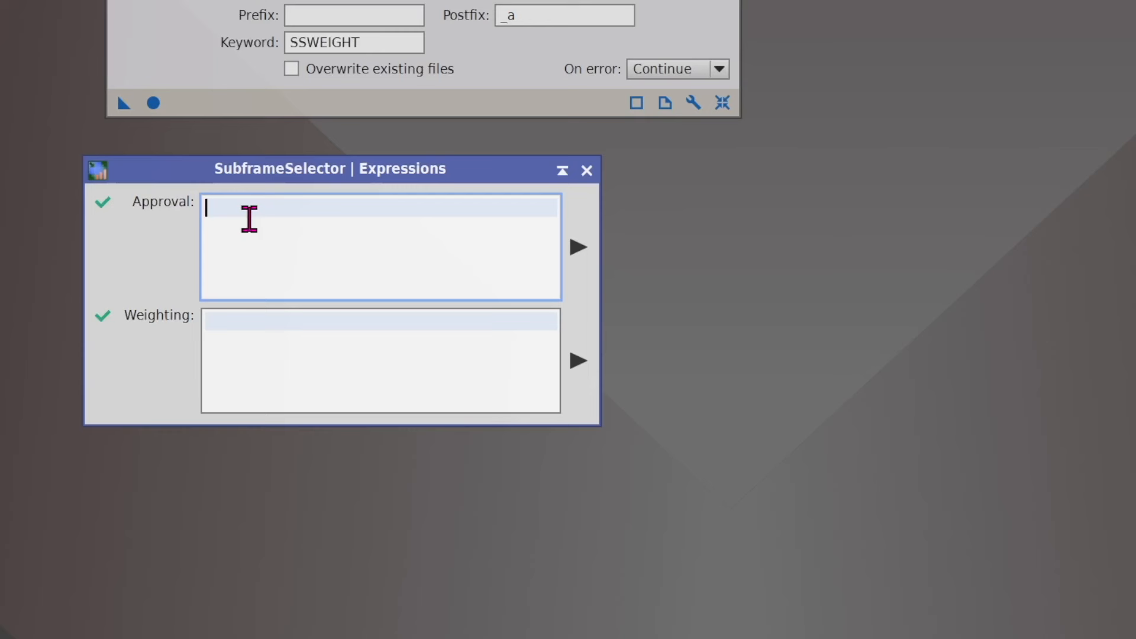
{"action": "type", "text": "FWHM <6"}
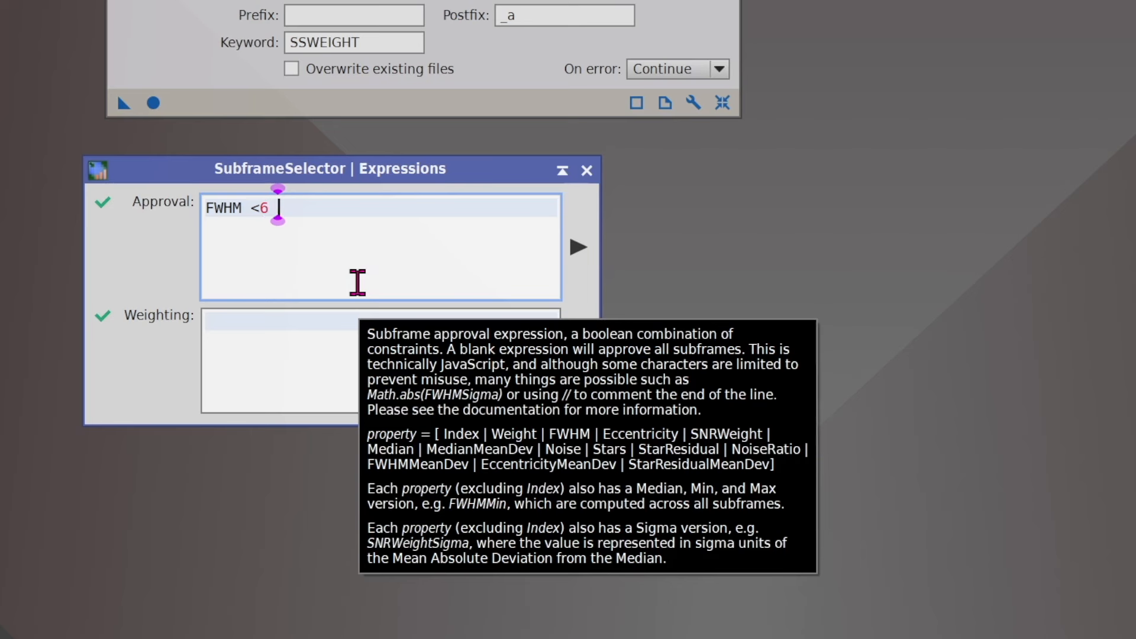
{"action": "type", "text": "&& e"}
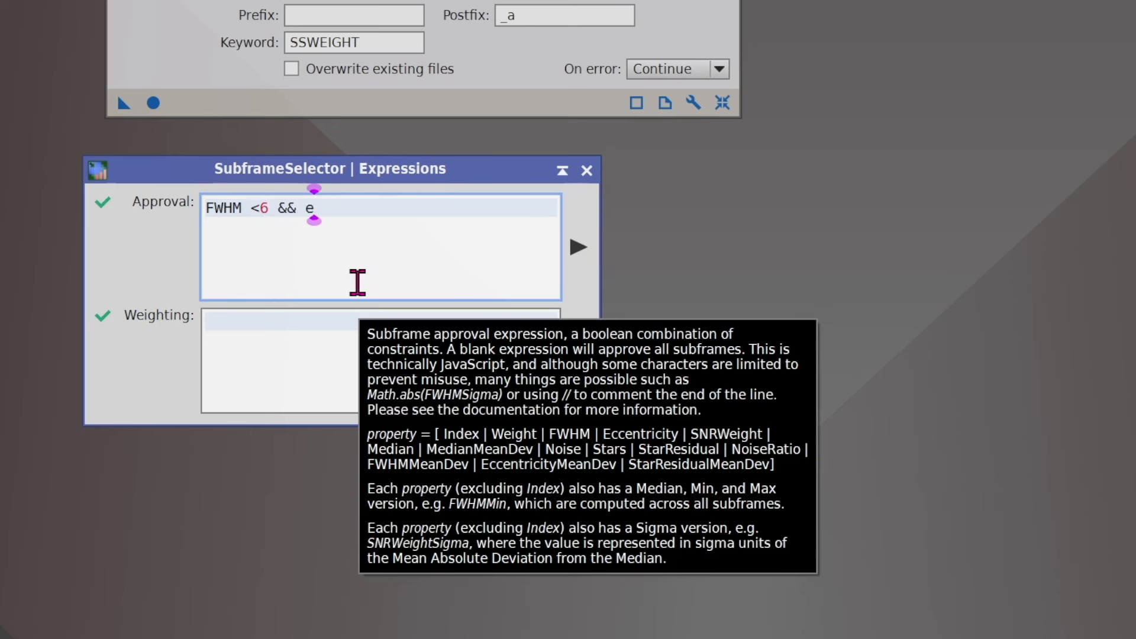
{"action": "key", "text": "BackSpace"}
{"action": "type", "text": "Eccentricity"}
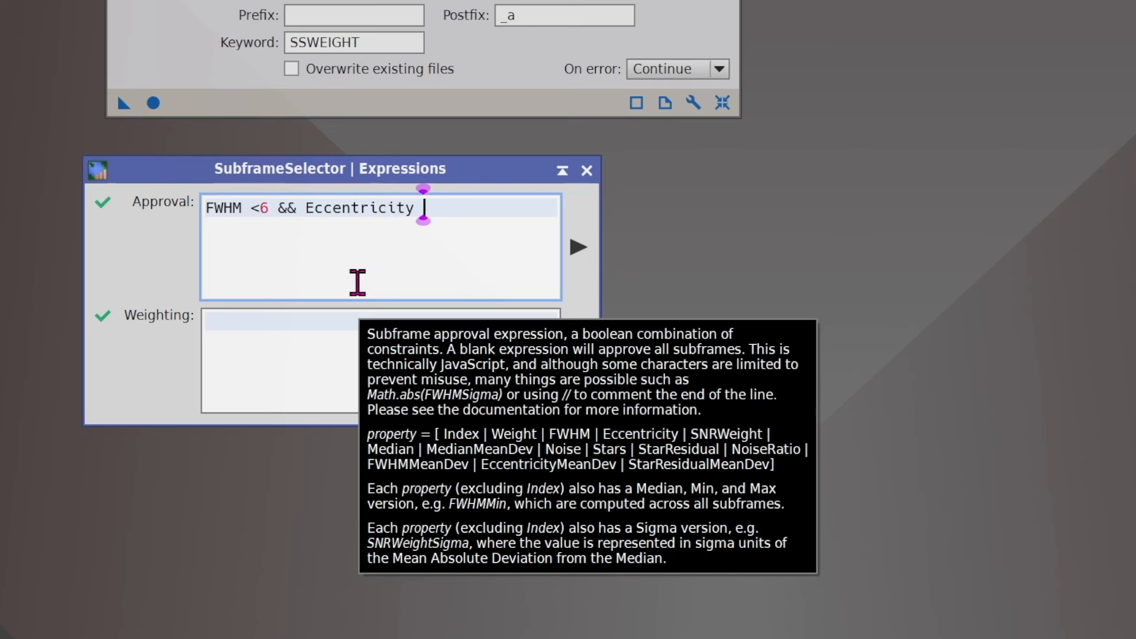
{"action": "type", "text": " <="}
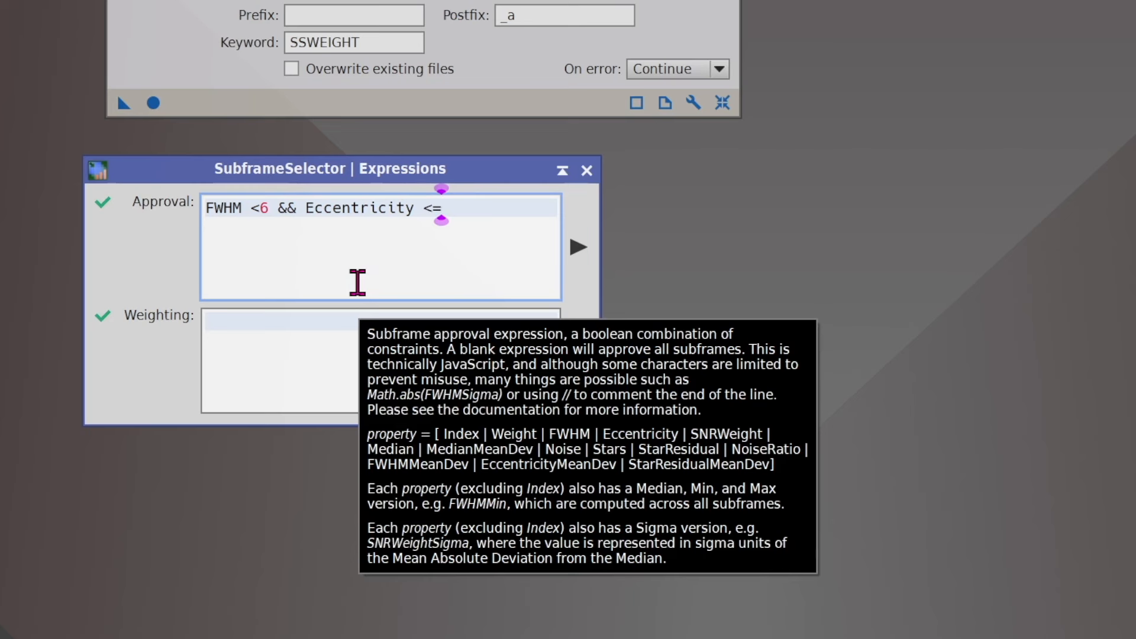
{"action": "type", "text": "0."}
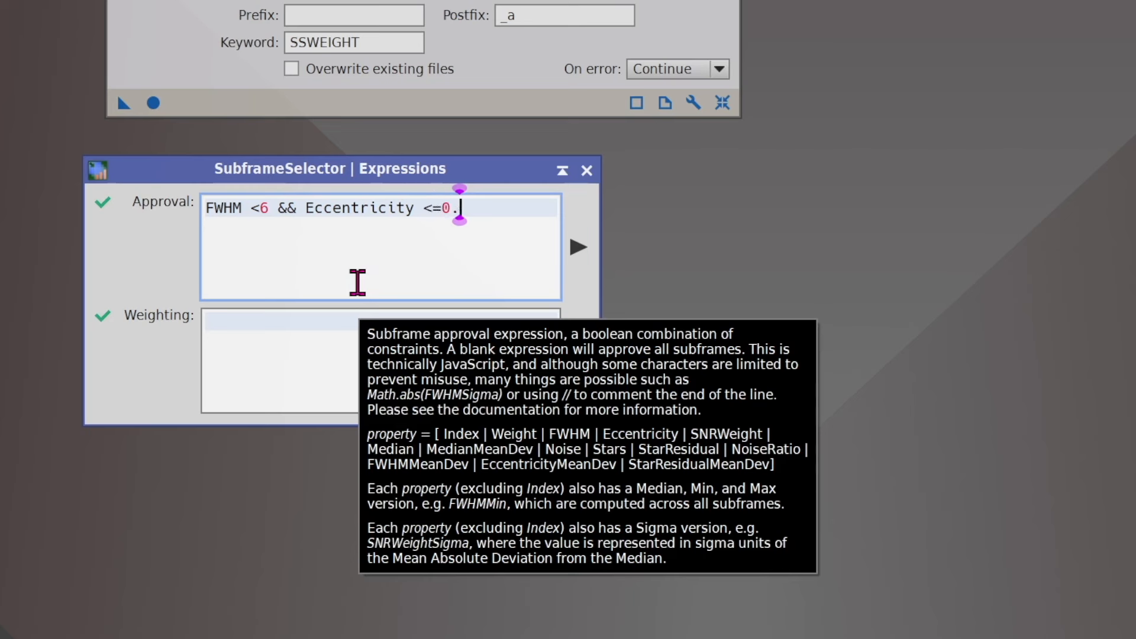
{"action": "type", "text": "6"}
Step: Enter SNRWeight as the weighting expression and run the Measure Subframes routine on all listed frames
{"action": "left_click", "coordinate": [349, 328]}
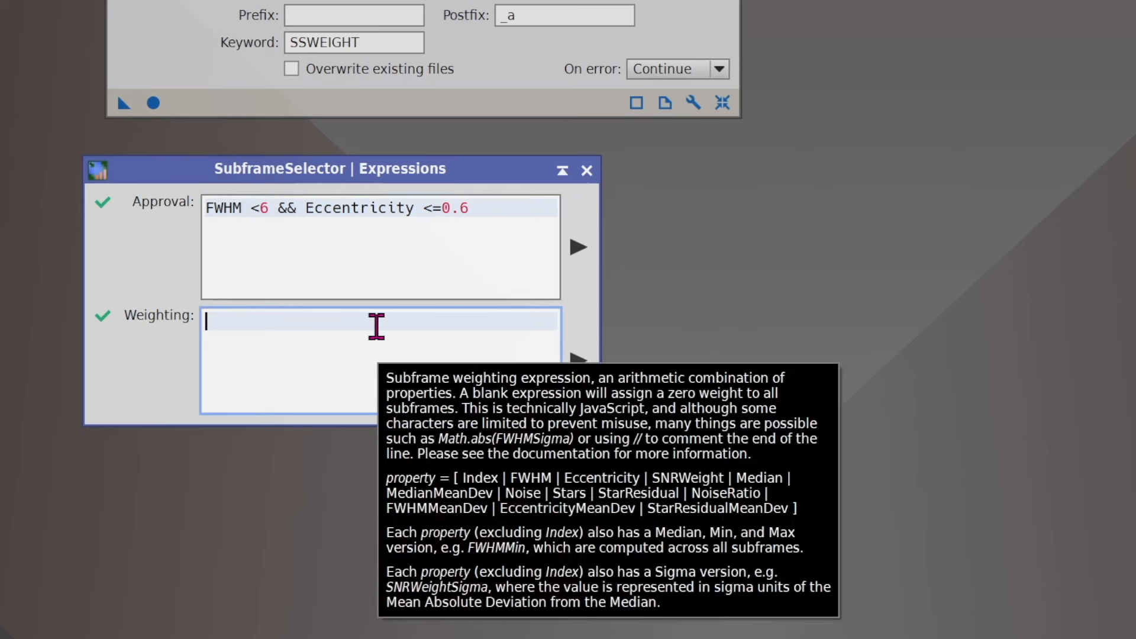
{"action": "type", "text": "SNRWe"}
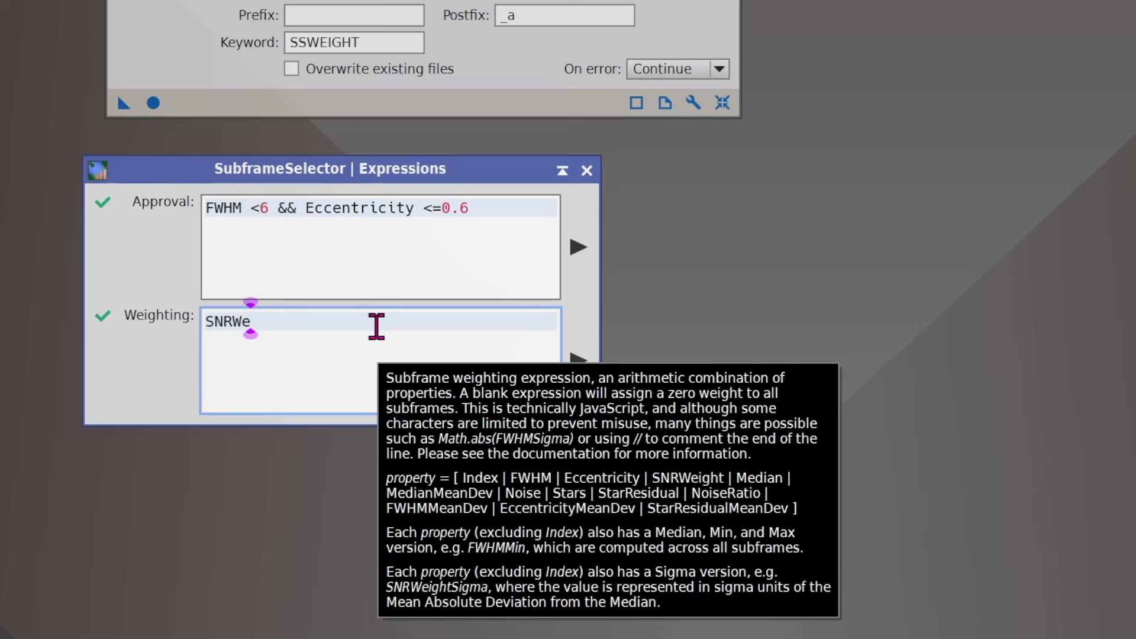
{"action": "type", "text": "ight"}
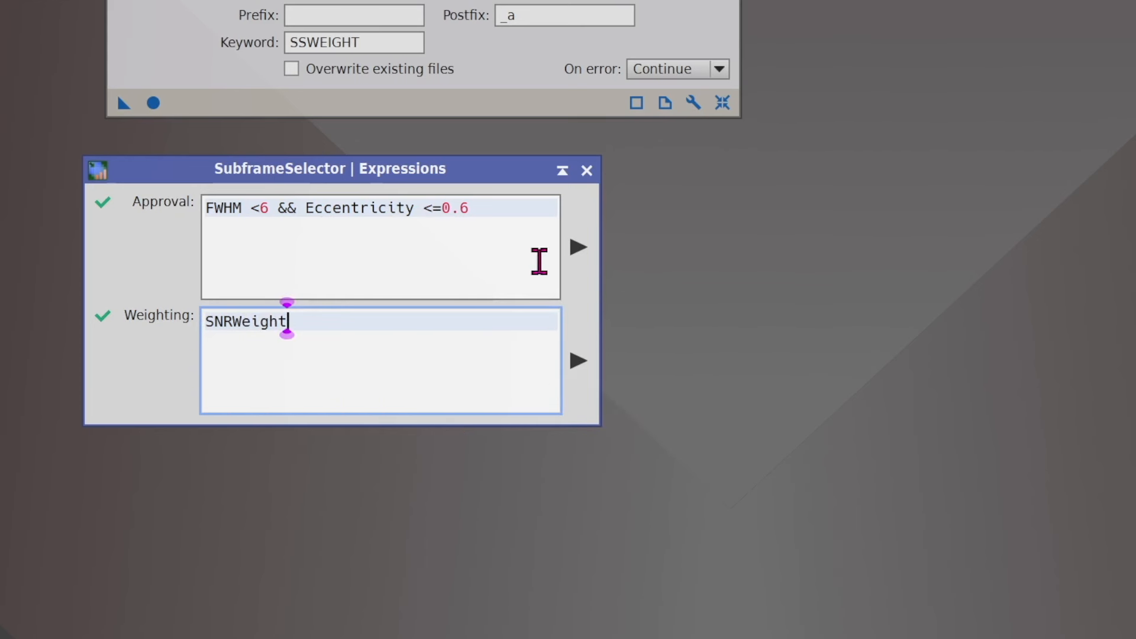
{"action": "left_click", "coordinate": [579, 246]}
{"action": "left_click", "coordinate": [579, 361]}
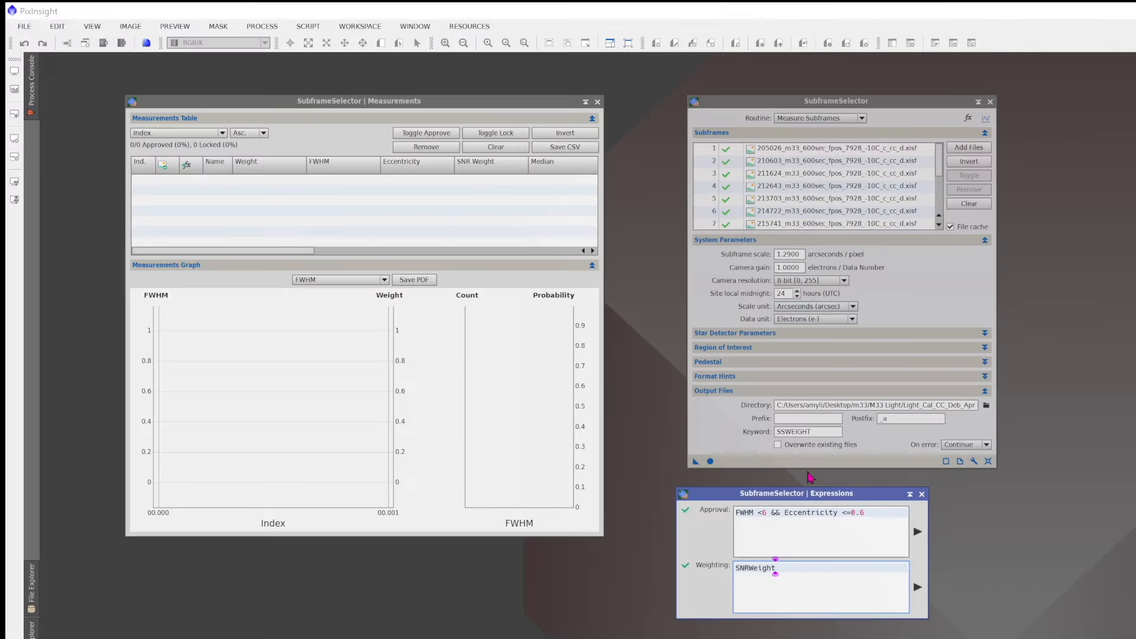
{"action": "left_click", "coordinate": [710, 462]}
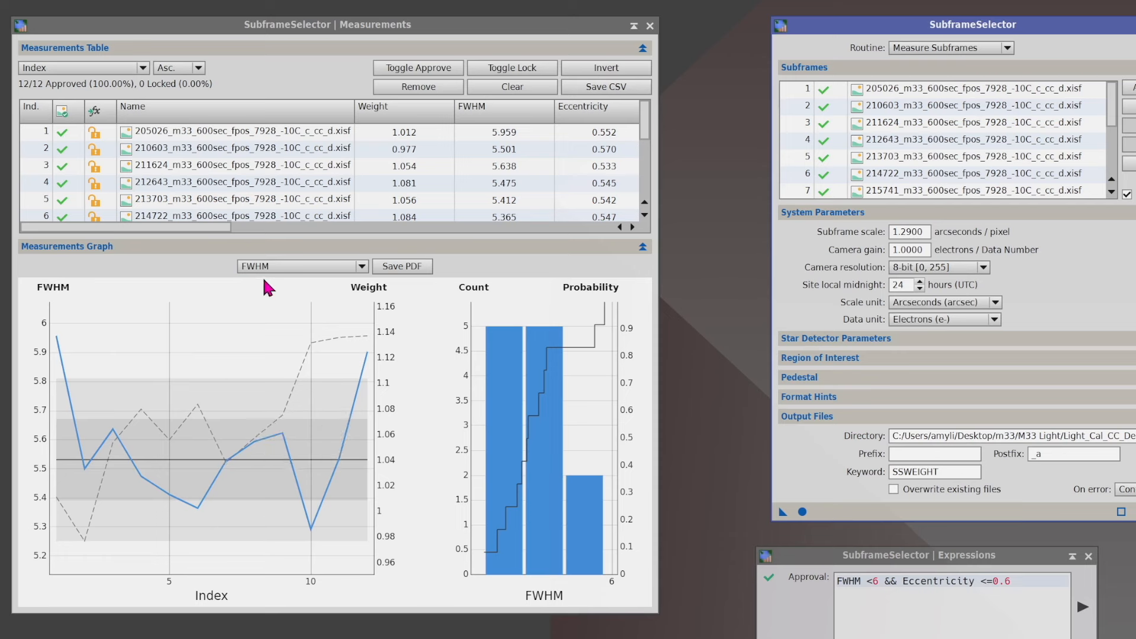
Step: Plot Eccentricity in the measurements graph and examine the values of individual subframes along the curve
{"action": "left_click", "coordinate": [279, 264]}
{"action": "left_click", "coordinate": [279, 265]}
{"action": "left_click", "coordinate": [278, 305]}
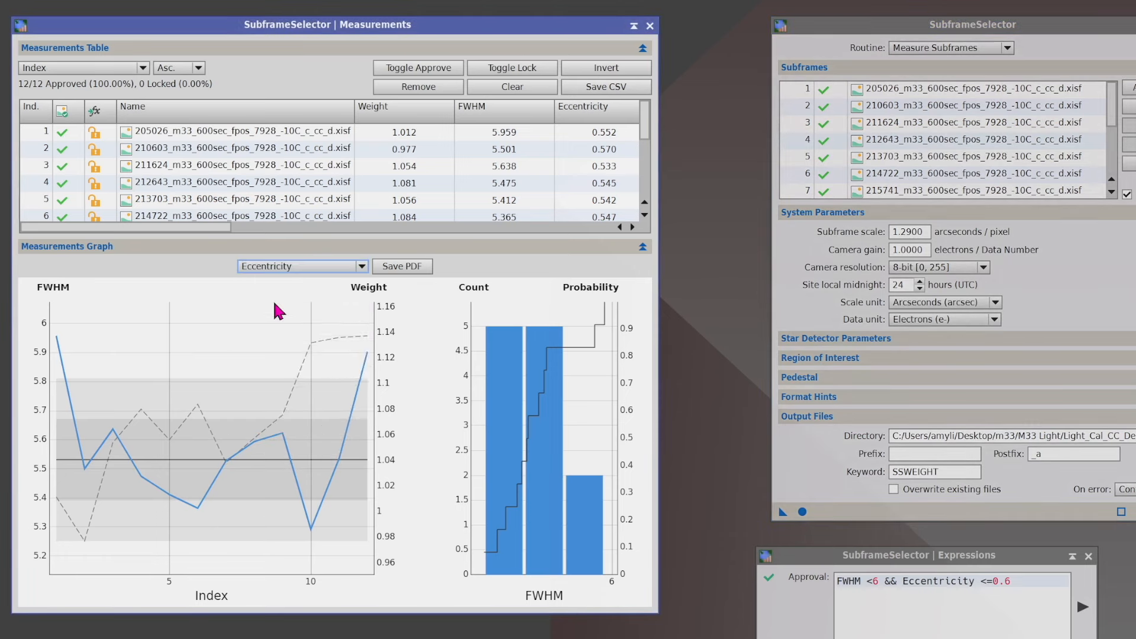
{"action": "mouse_move", "coordinate": [30, 308]}
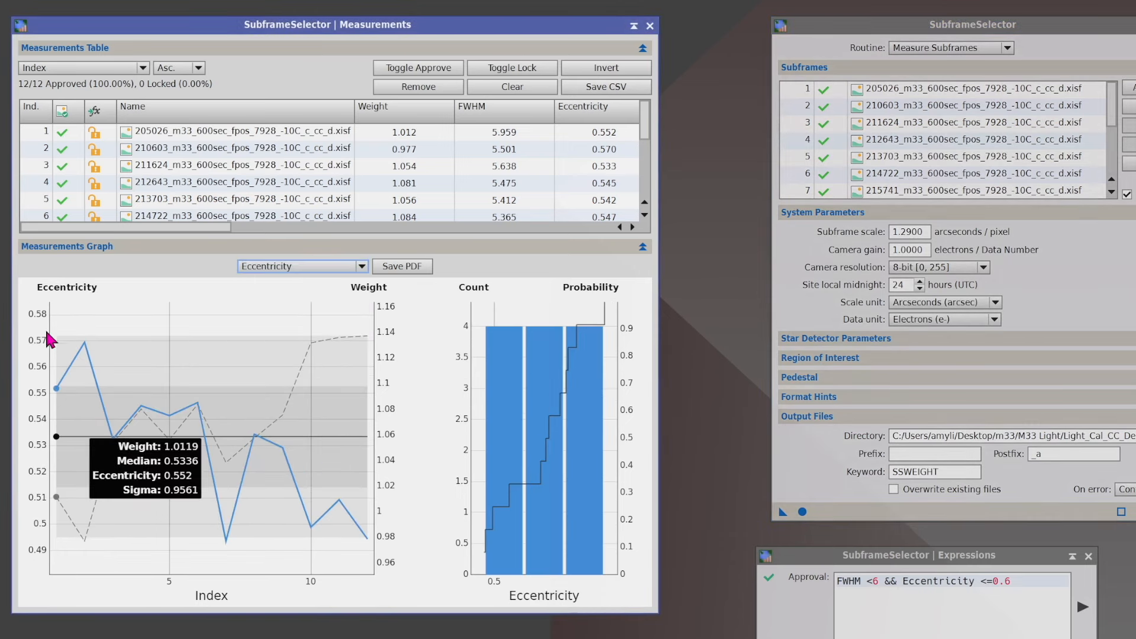
{"action": "mouse_move", "coordinate": [81, 316]}
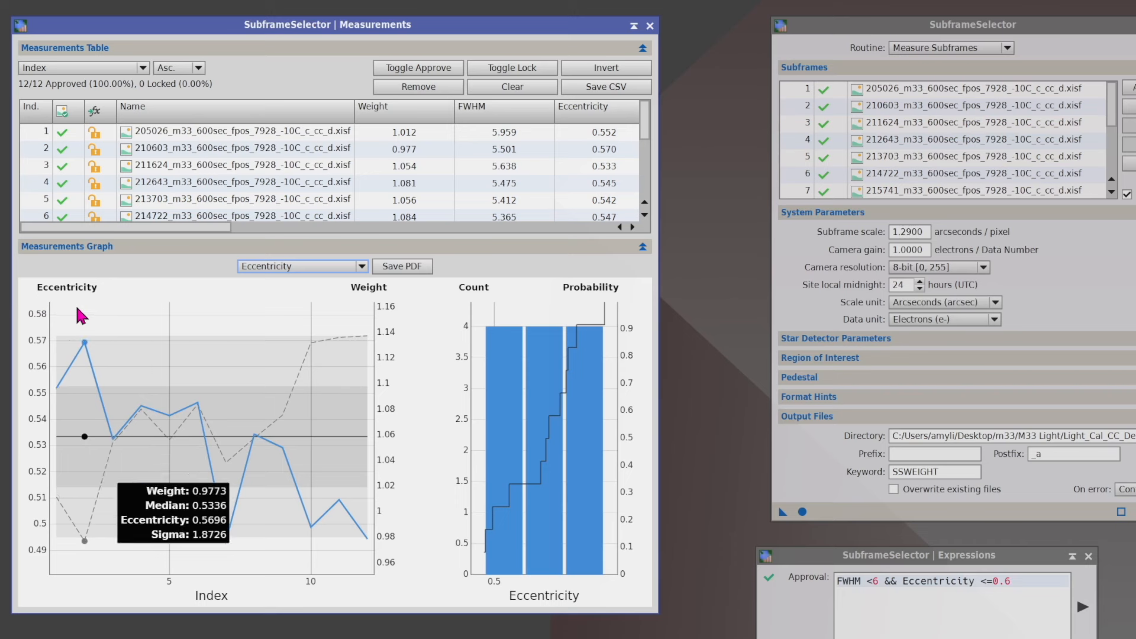
{"action": "mouse_move", "coordinate": [138, 419]}
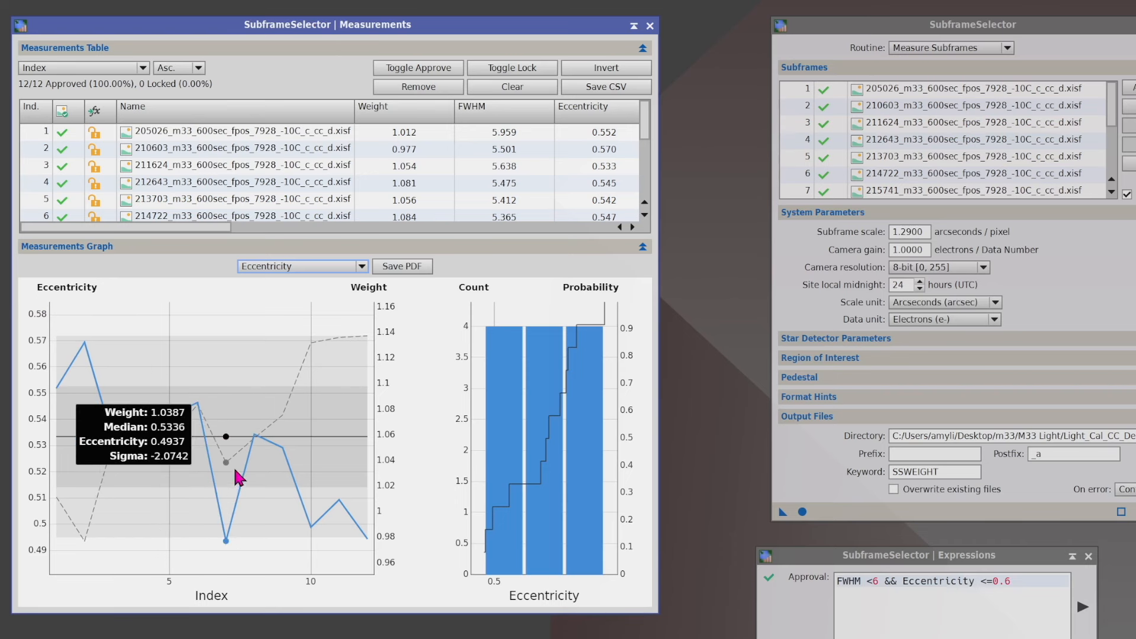
{"action": "mouse_move", "coordinate": [255, 445]}
{"action": "mouse_move", "coordinate": [365, 546]}
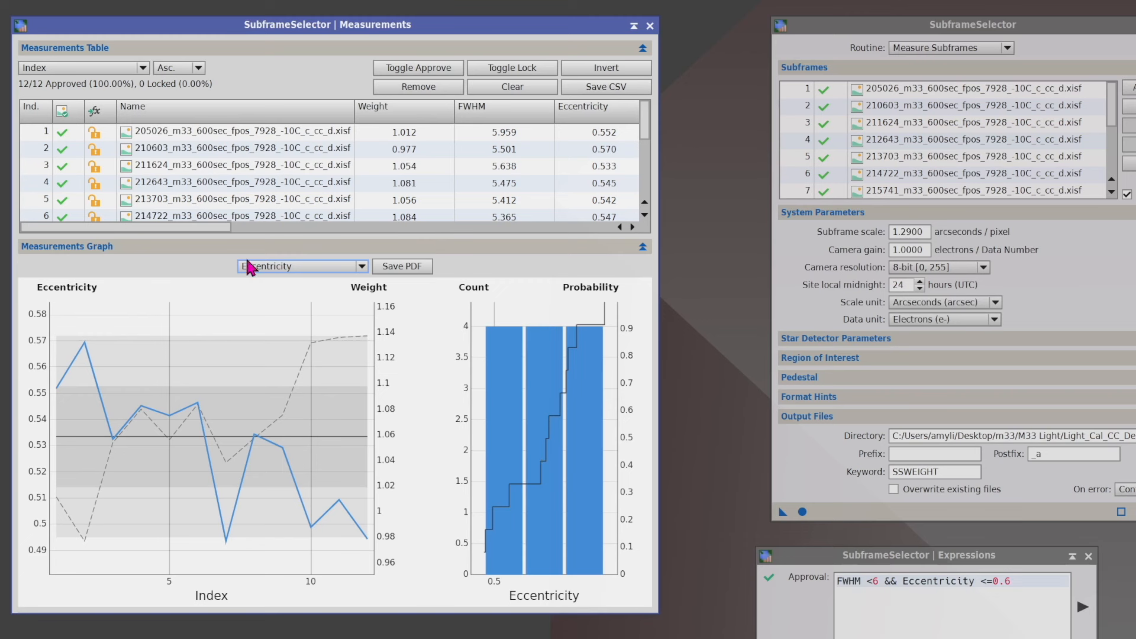
{"action": "mouse_move", "coordinate": [368, 404]}
Step: Reject the first subframe in the measurements table and restore its approval
{"action": "left_click", "coordinate": [64, 141]}
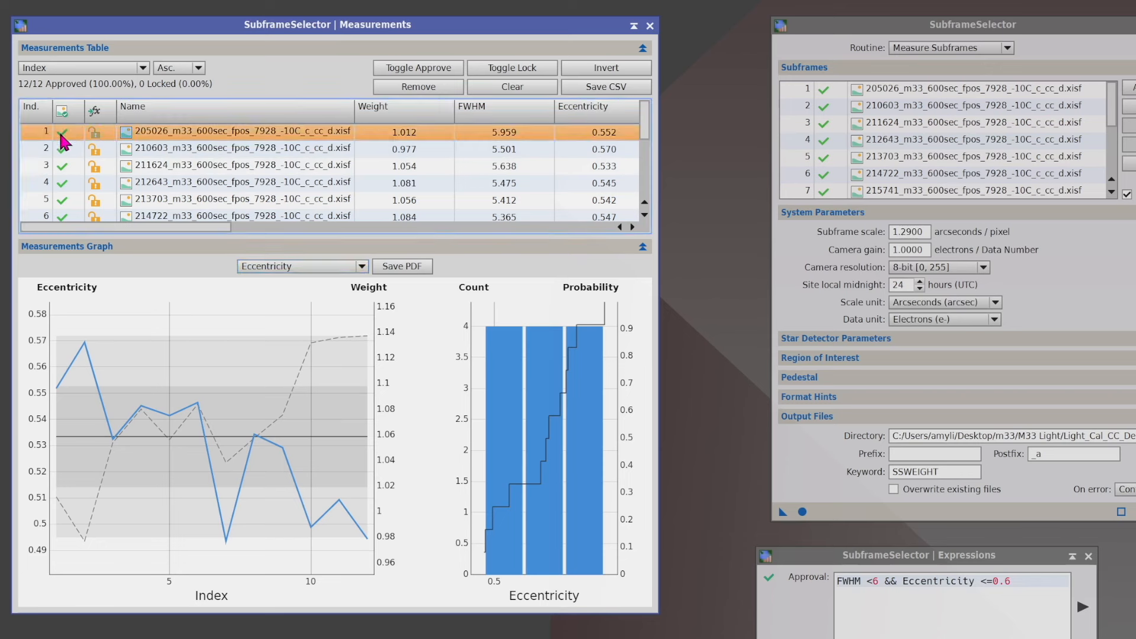
{"action": "left_click", "coordinate": [62, 134]}
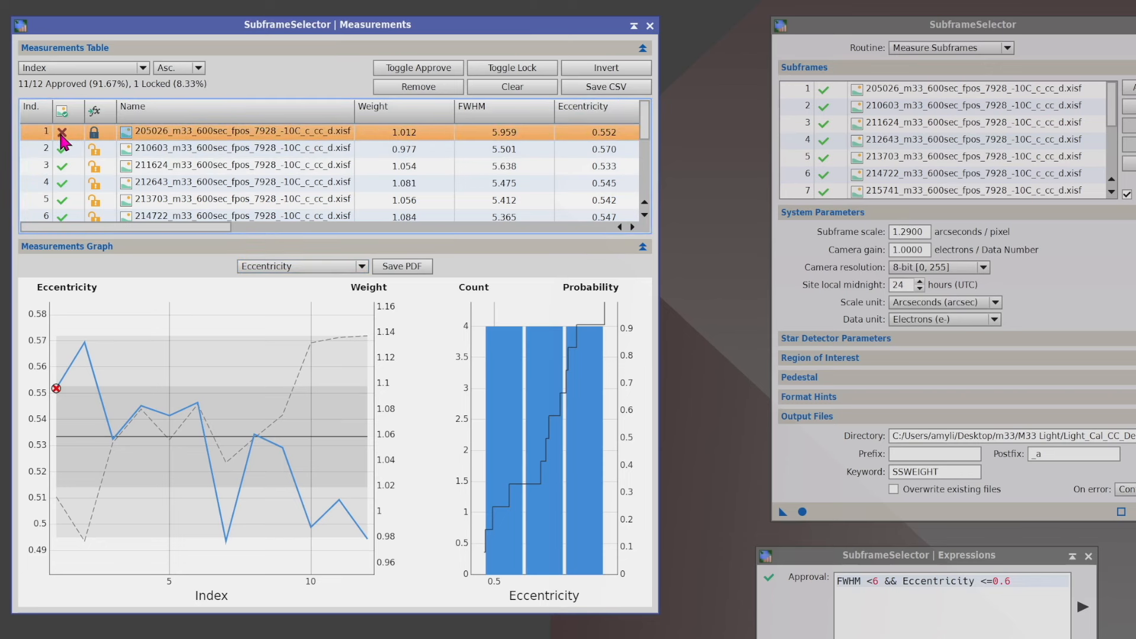
{"action": "left_click", "coordinate": [62, 134]}
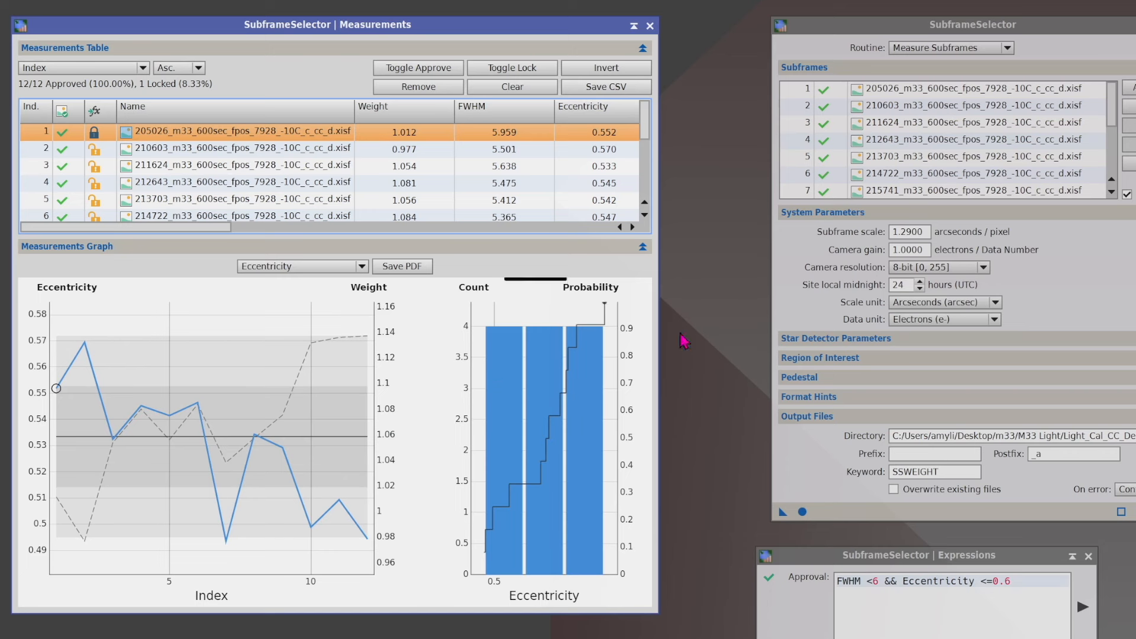
Step: Run SubframeSelector with the Output Subframes routine to write the approved frames, and close the process
{"action": "left_click", "coordinate": [985, 55]}
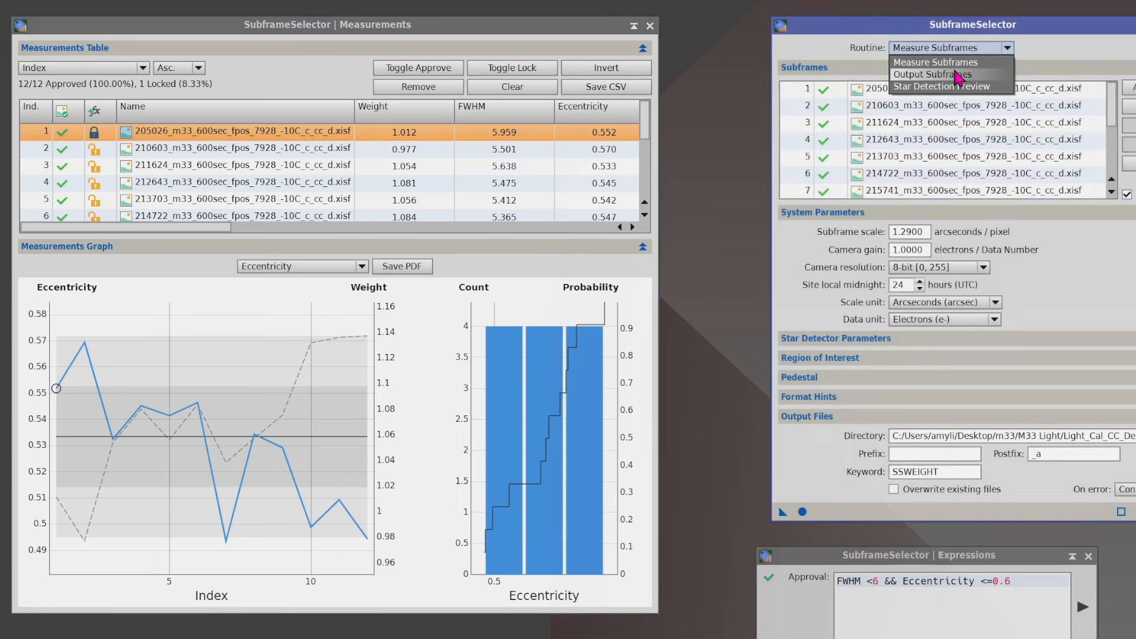
{"action": "left_click", "coordinate": [949, 76]}
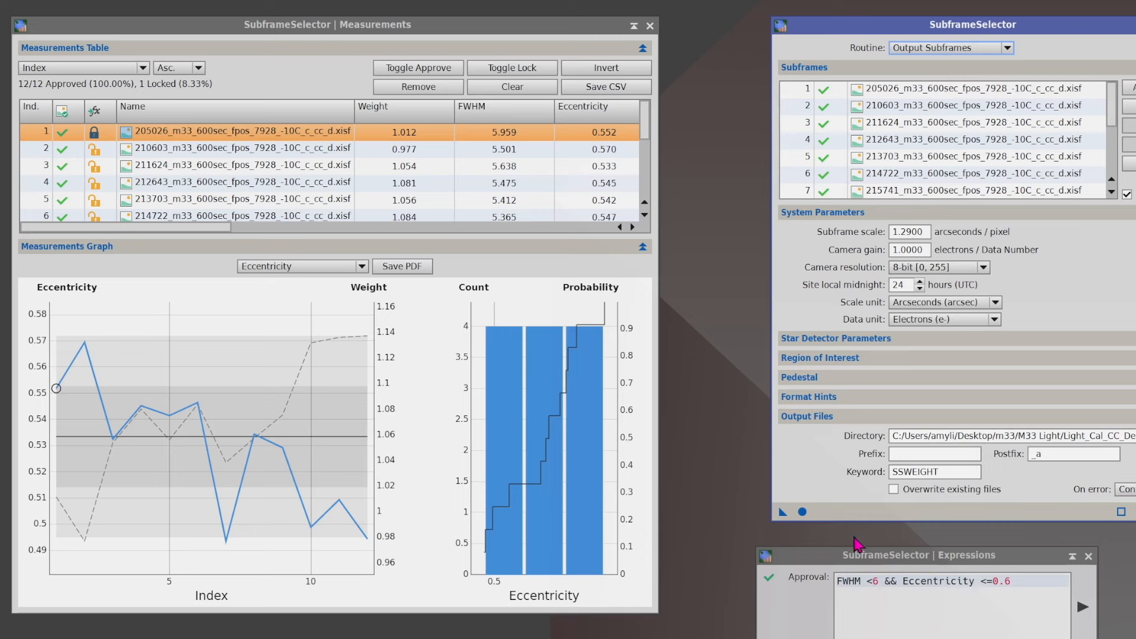
{"action": "left_click", "coordinate": [785, 511]}
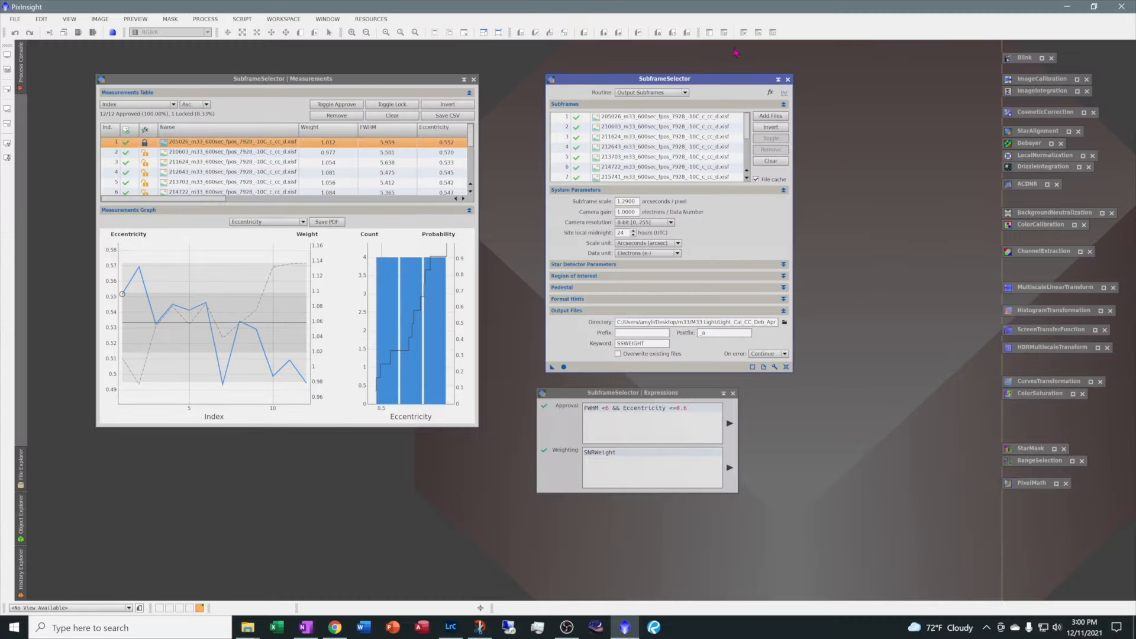
{"action": "left_click", "coordinate": [788, 79]}
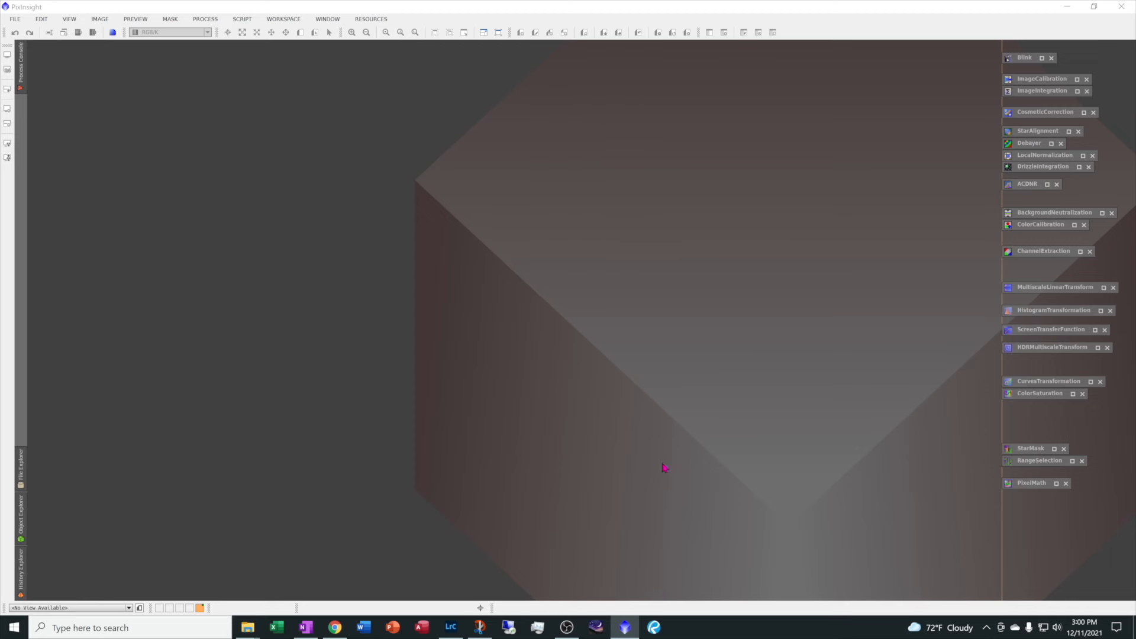
Step: Bring the M33 Light folder into view in File Explorer and check the Light_Cal_CC_Deb_Apr folder, then move it away
{"action": "left_click_drag", "start_coordinate": [0, 74], "coordinate": [507, 103]}
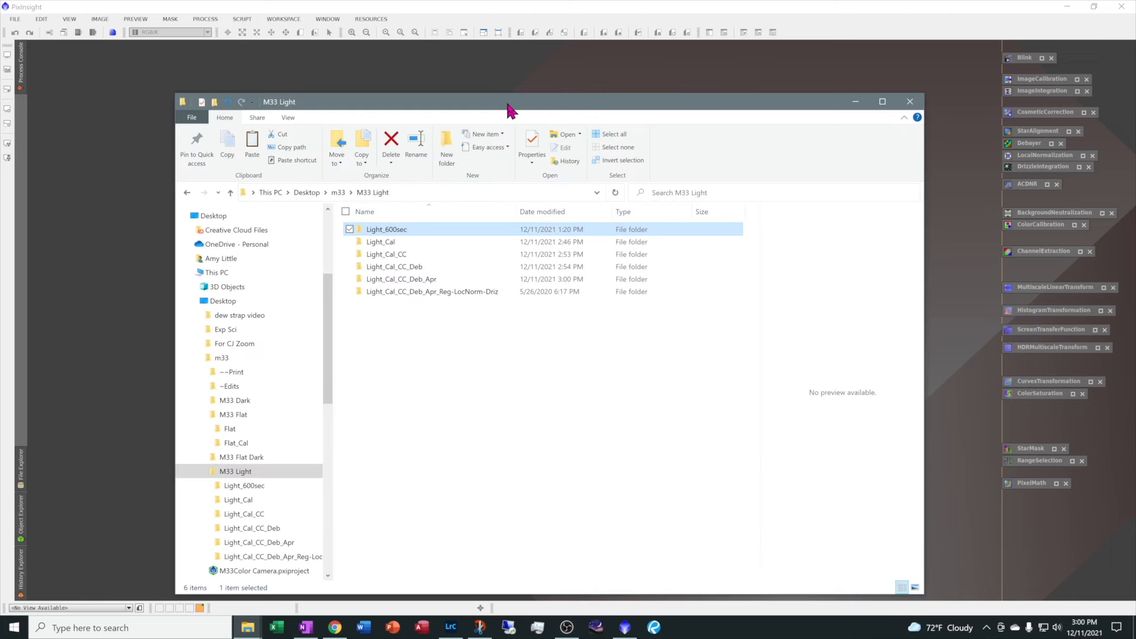
{"action": "left_click", "coordinate": [415, 280]}
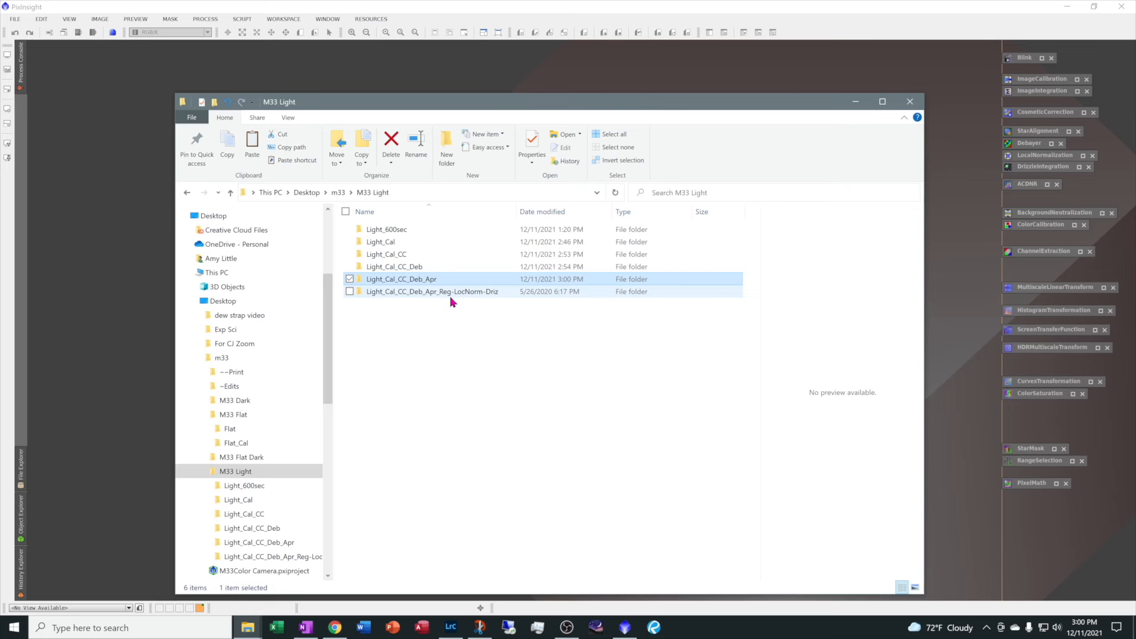
{"action": "left_click_drag", "start_coordinate": [598, 102], "coordinate": [0, 124]}
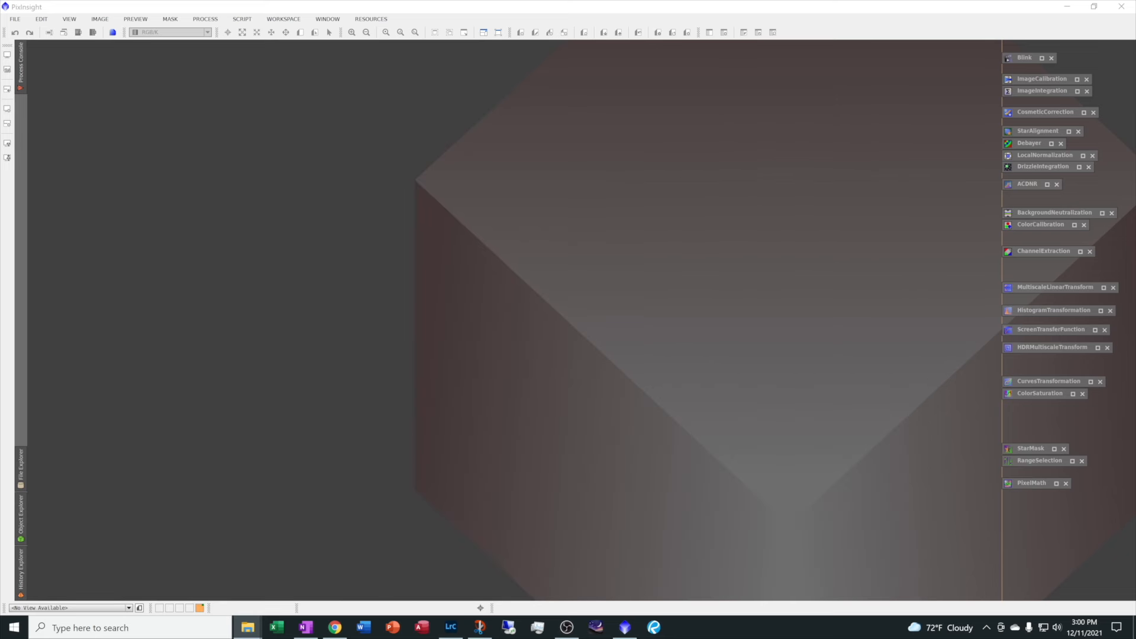
Step: Open the StarAlignment process, reposition its window, and set the reference image source to File
{"action": "double_click", "coordinate": [1066, 132]}
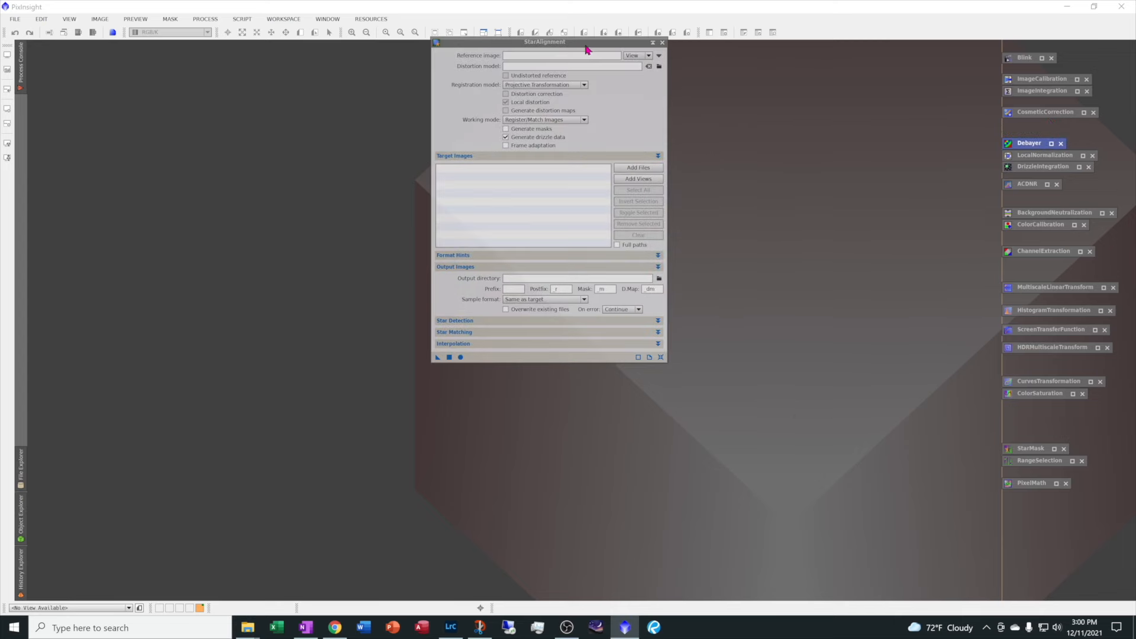
{"action": "left_click_drag", "start_coordinate": [588, 50], "coordinate": [481, 129]}
{"action": "left_click", "coordinate": [529, 135]}
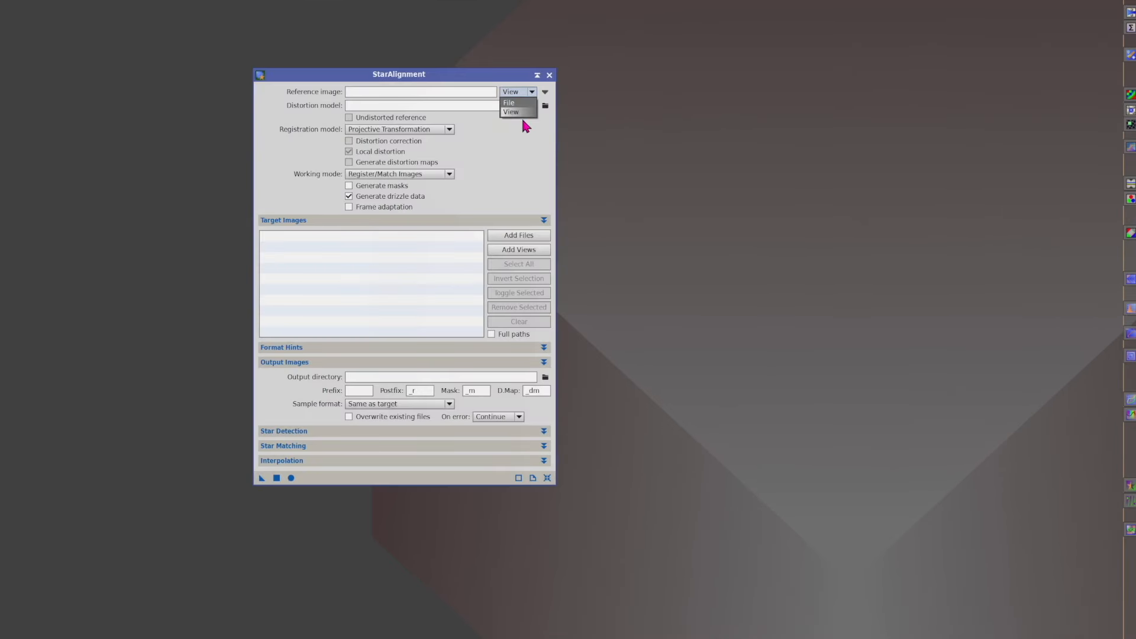
{"action": "left_click", "coordinate": [518, 104]}
Step: Choose 205026_m33_600sec_fpos_7928_-10C_c_cc_d.xisf from the Light_Cal_CC_Deb folder as the StarAlignment reference image
{"action": "left_click", "coordinate": [545, 92]}
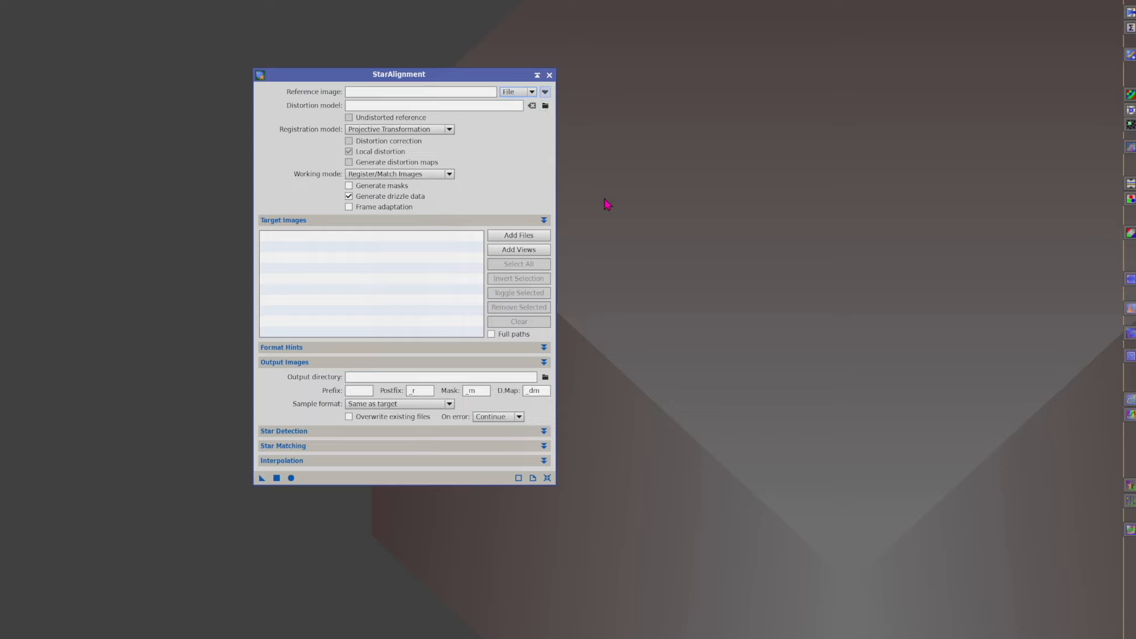
{"action": "left_click", "coordinate": [704, 175]}
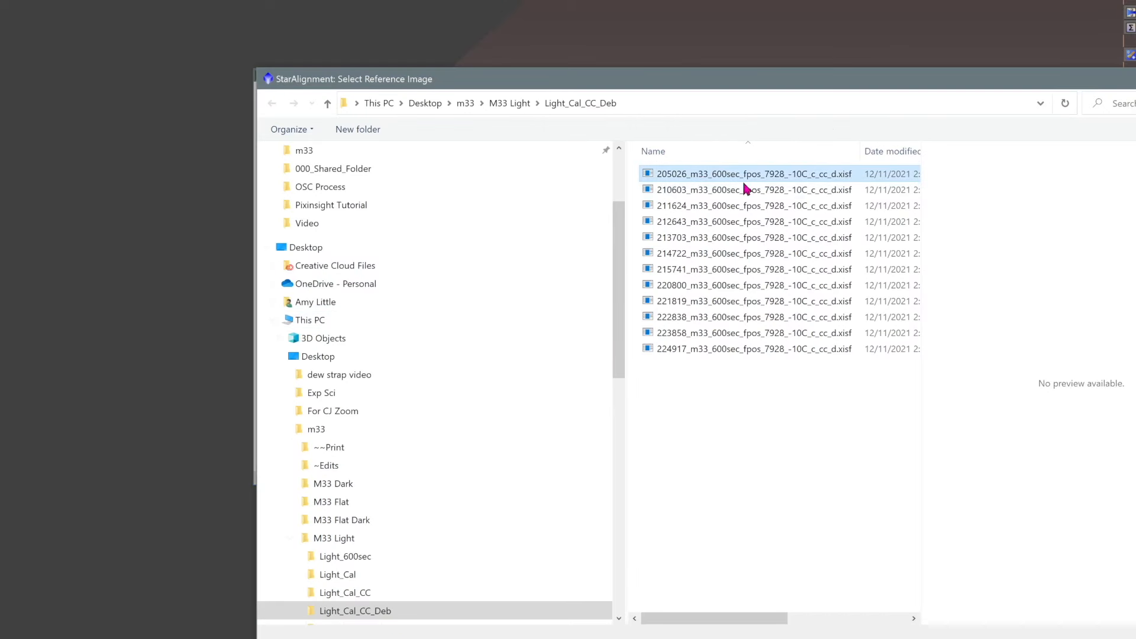
{"action": "left_click_drag", "start_coordinate": [832, 86], "coordinate": [564, 7]}
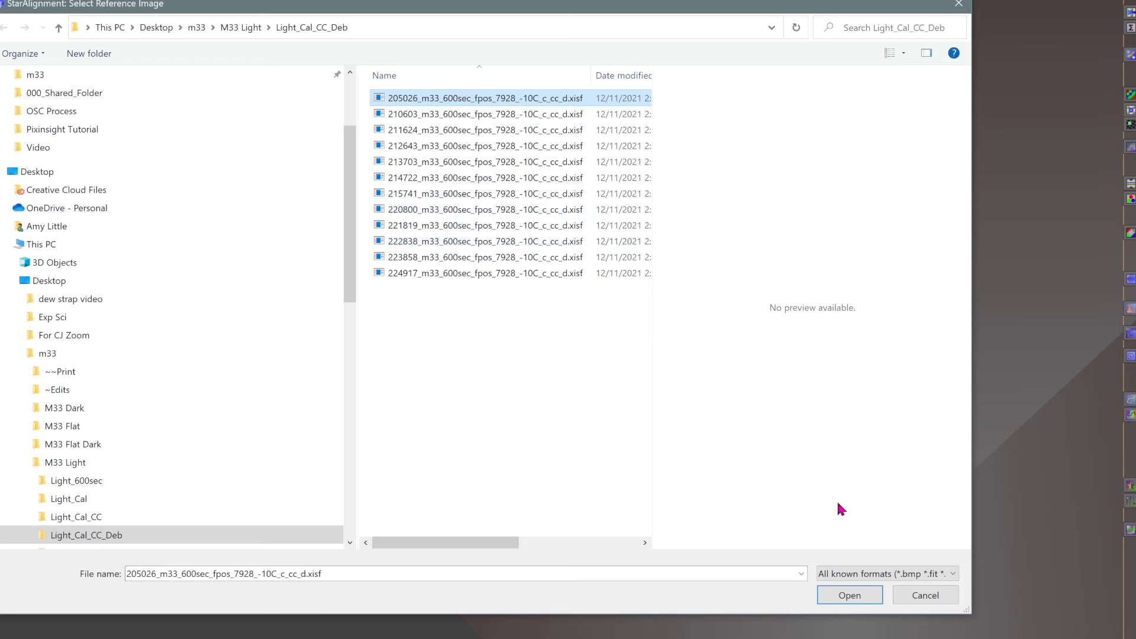
{"action": "left_click", "coordinate": [862, 599]}
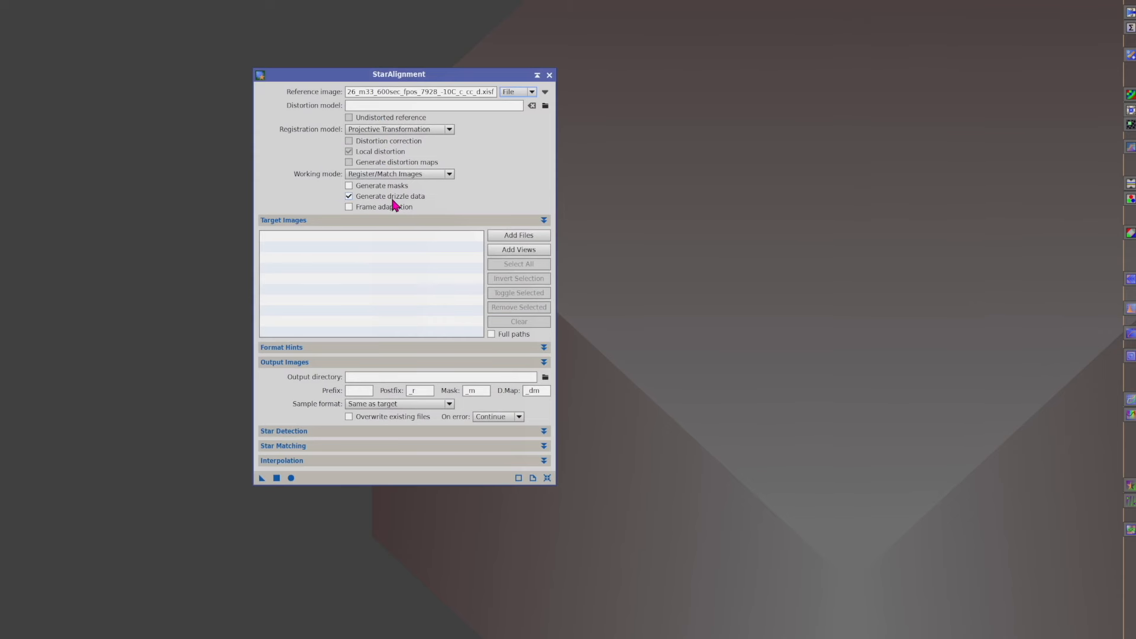
Step: Add all the subframes in the Light_Cal_CC_Deb_Apr folder as StarAlignment target images
{"action": "left_click", "coordinate": [522, 236]}
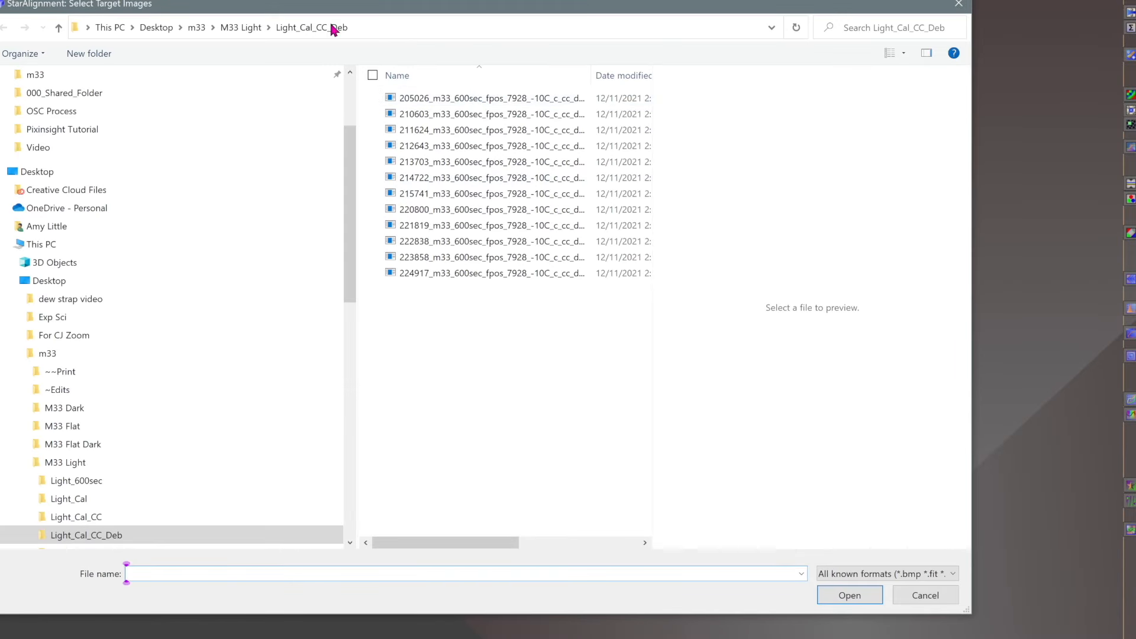
{"action": "left_click", "coordinate": [59, 463]}
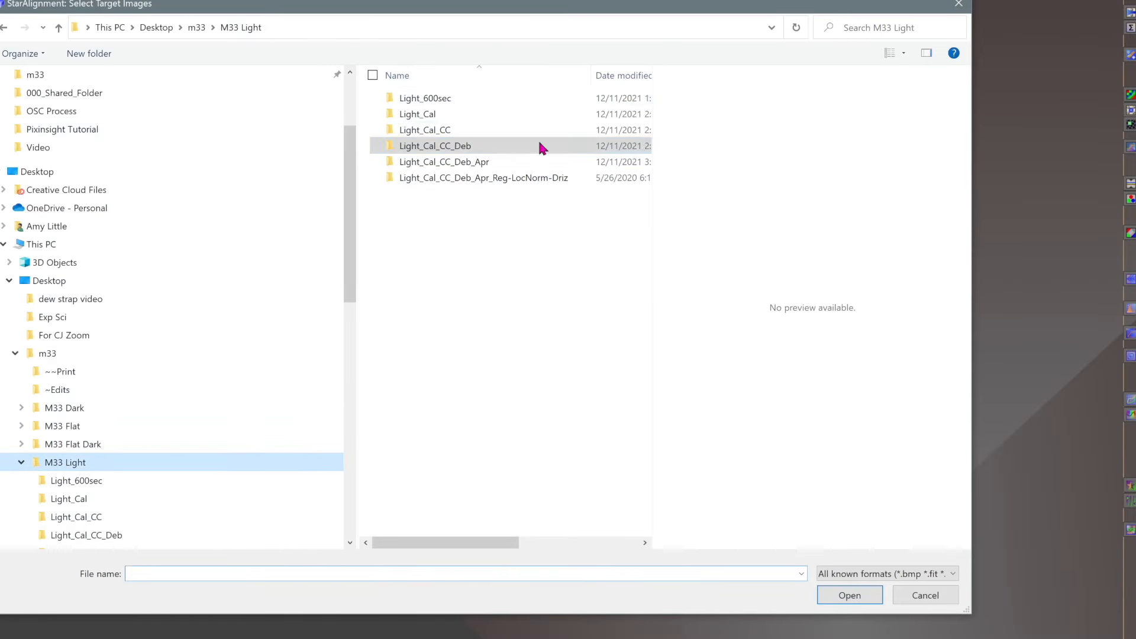
{"action": "left_click", "coordinate": [450, 160]}
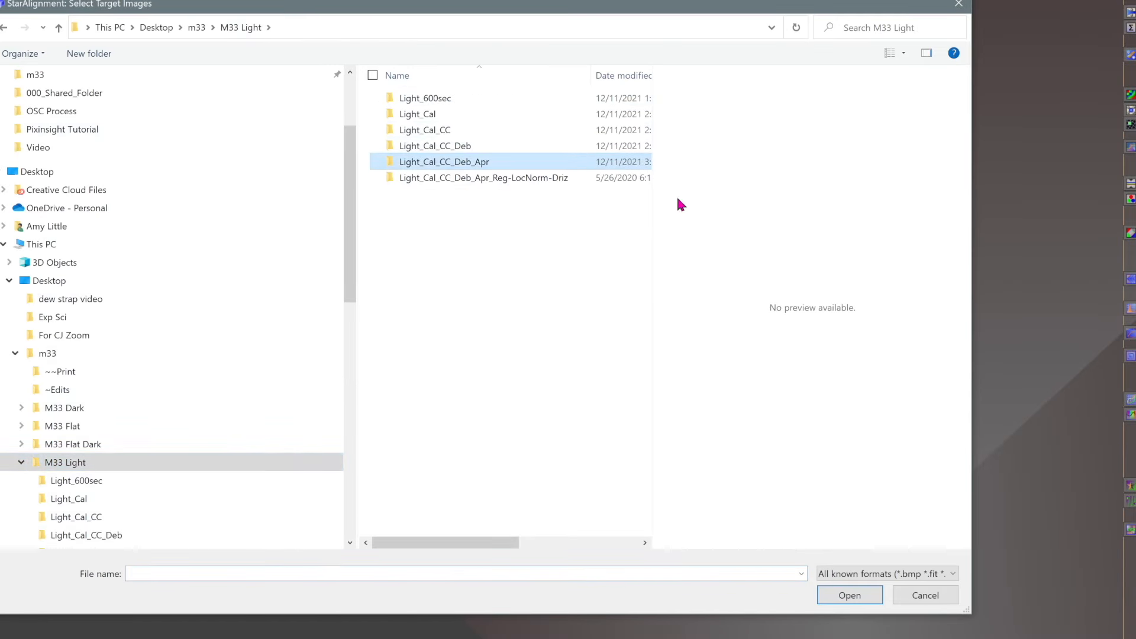
{"action": "double_click", "coordinate": [441, 162]}
{"action": "left_click_drag", "start_coordinate": [481, 220], "coordinate": [474, 94]}
{"action": "left_click", "coordinate": [847, 597]}
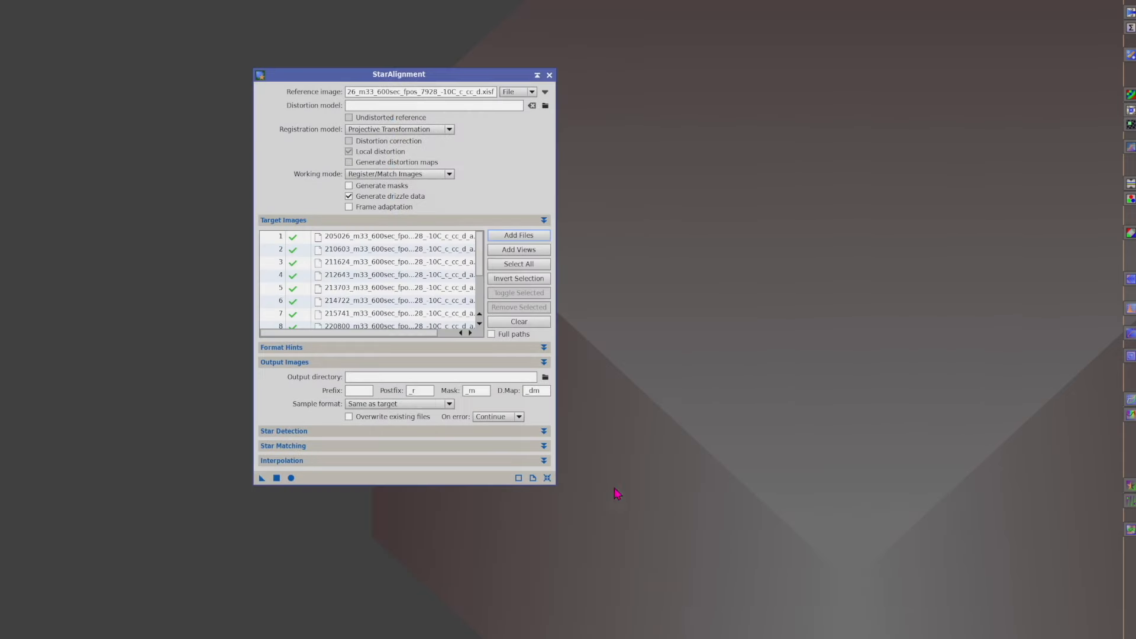
Step: Set the StarAlignment output directory to the Light_Cal_CC_Deb_Apr_Reg-LocNorm-Driz folder inside M33 Light
{"action": "left_click", "coordinate": [545, 377]}
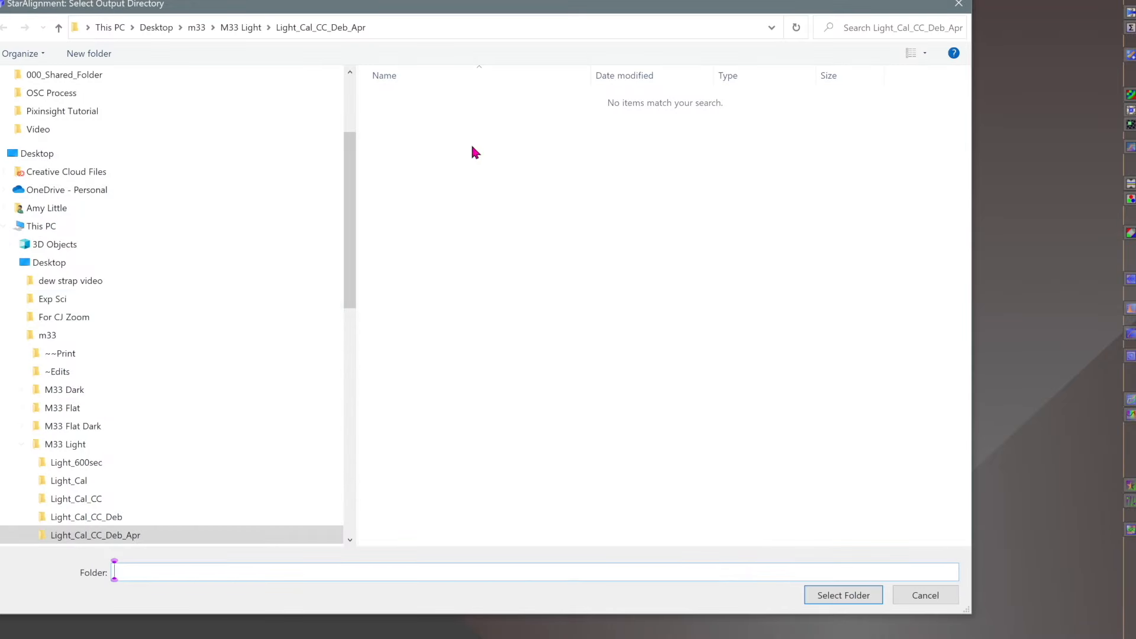
{"action": "left_click", "coordinate": [76, 449]}
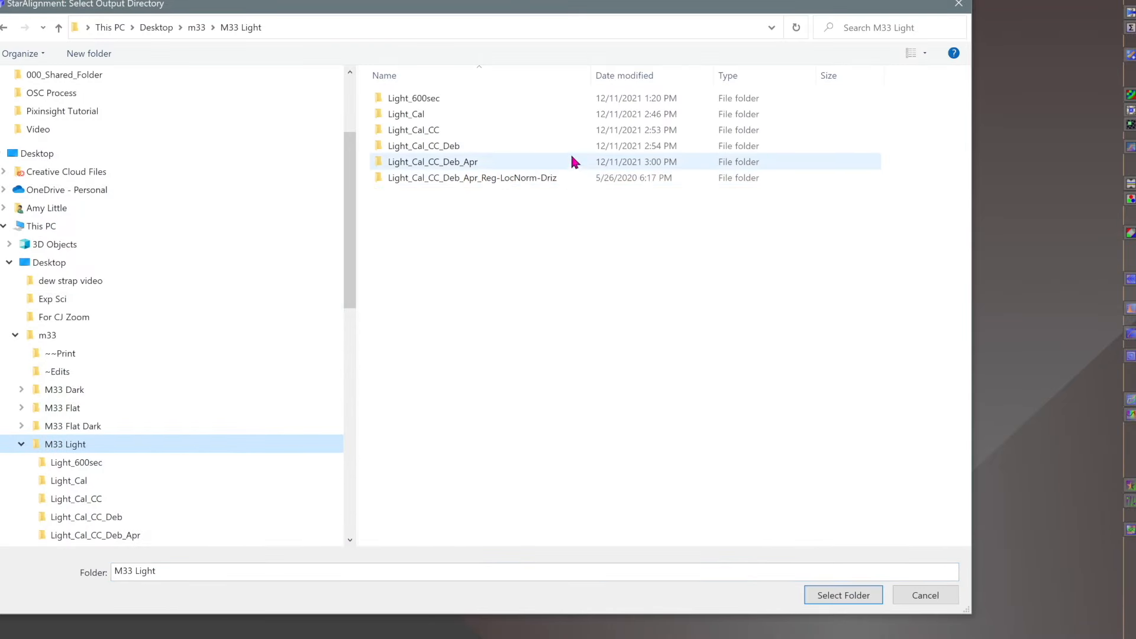
{"action": "left_click", "coordinate": [502, 179]}
{"action": "left_click", "coordinate": [845, 596]}
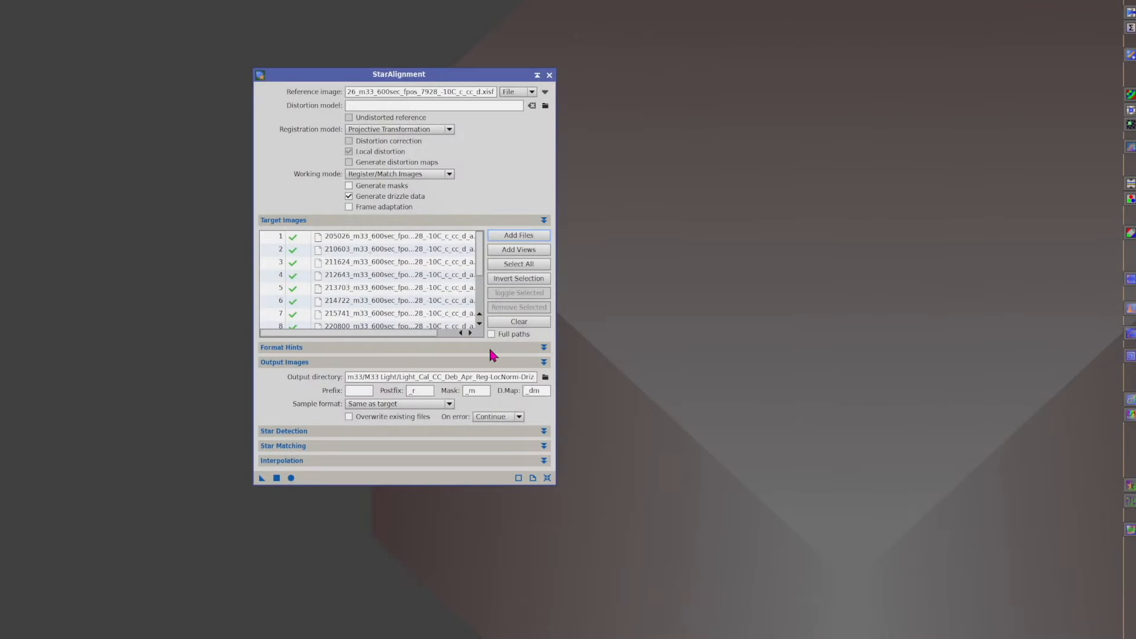
Step: Expand the Star Detection settings, reposition the window, and examine the Log(sensitivity) parameter
{"action": "left_click", "coordinate": [278, 430]}
{"action": "left_click_drag", "start_coordinate": [465, 77], "coordinate": [669, 4]}
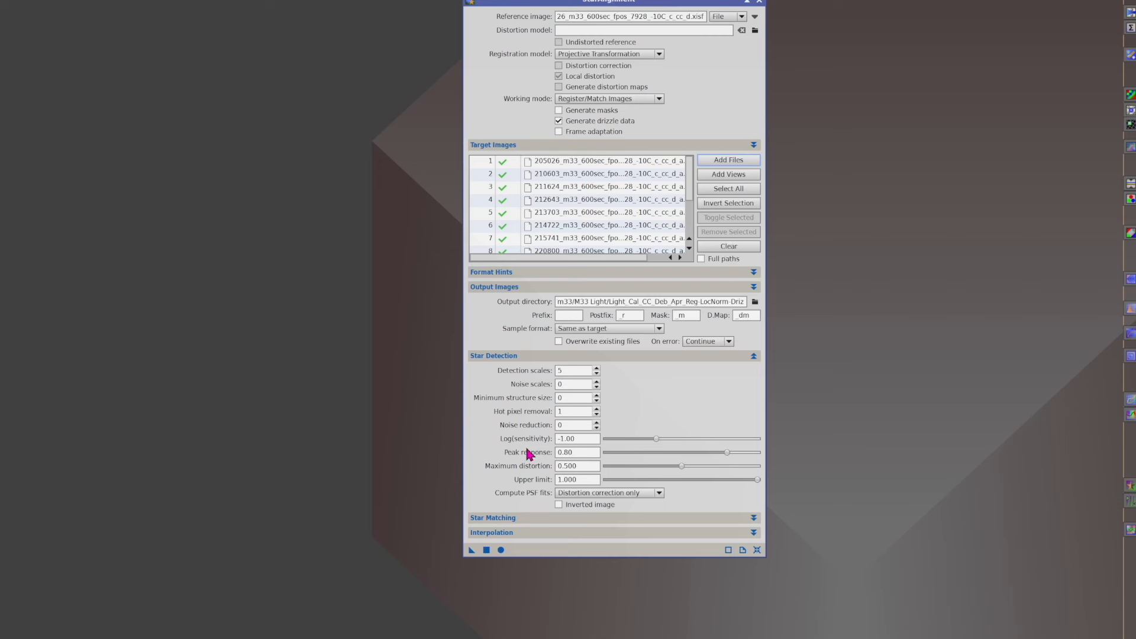
{"action": "mouse_move", "coordinate": [529, 454]}
{"action": "mouse_move", "coordinate": [666, 439]}
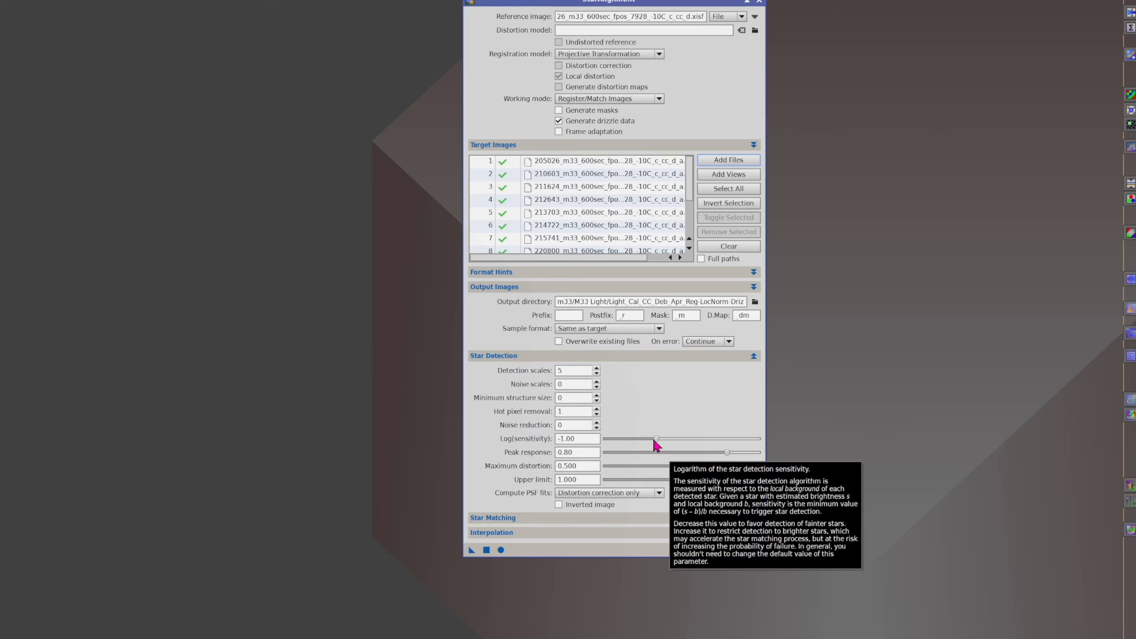
{"action": "left_click", "coordinate": [657, 440]}
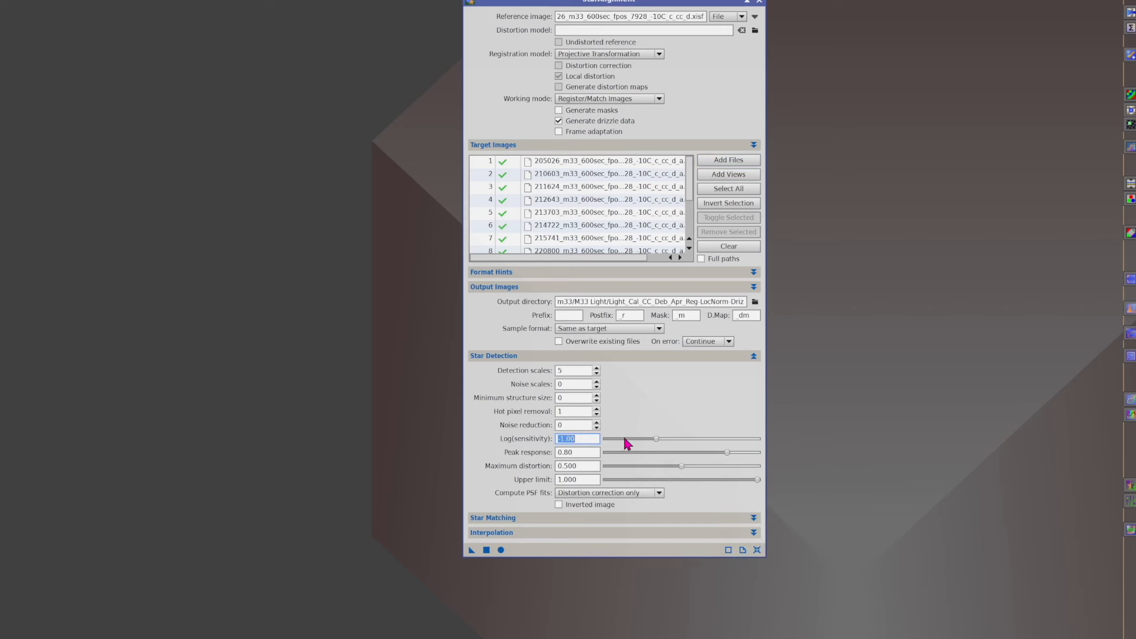
Step: Raise the RANSAC tolerance for star matching to 6.80, and collapse the Star Matching and Star Detection sections
{"action": "left_click", "coordinate": [582, 521]}
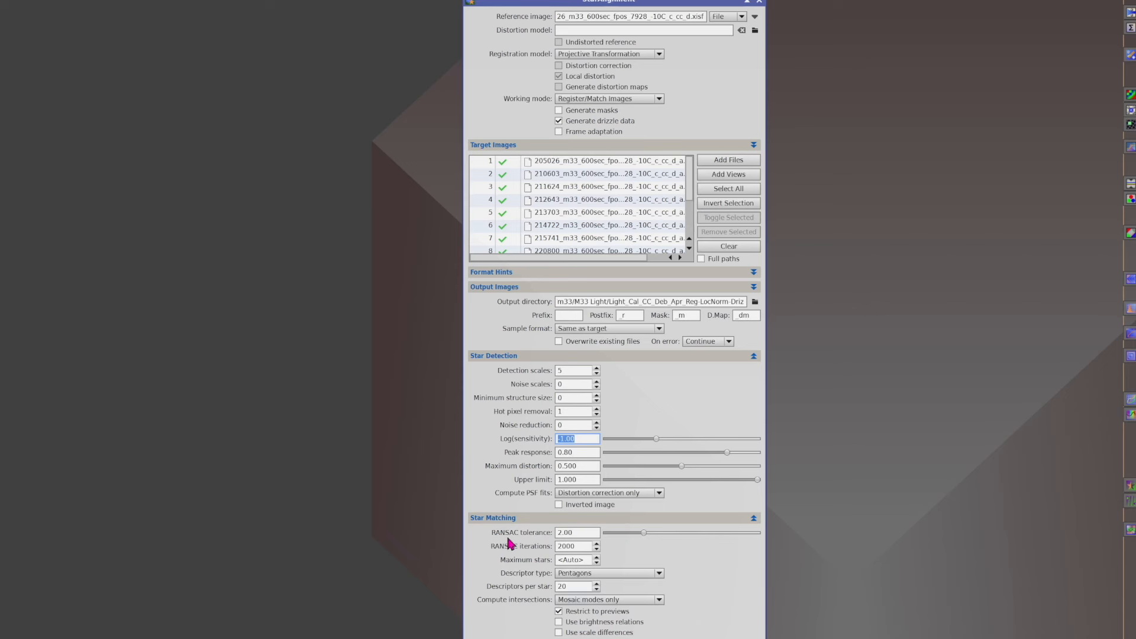
{"action": "left_click_drag", "start_coordinate": [643, 534], "coordinate": [713, 539]}
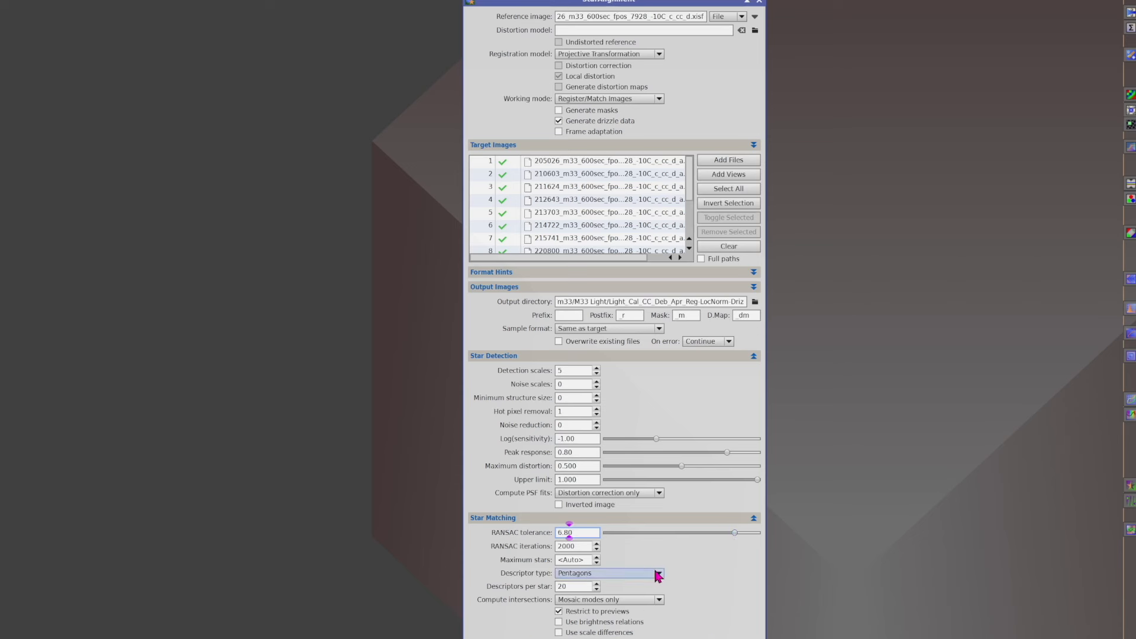
{"action": "left_click", "coordinate": [671, 519]}
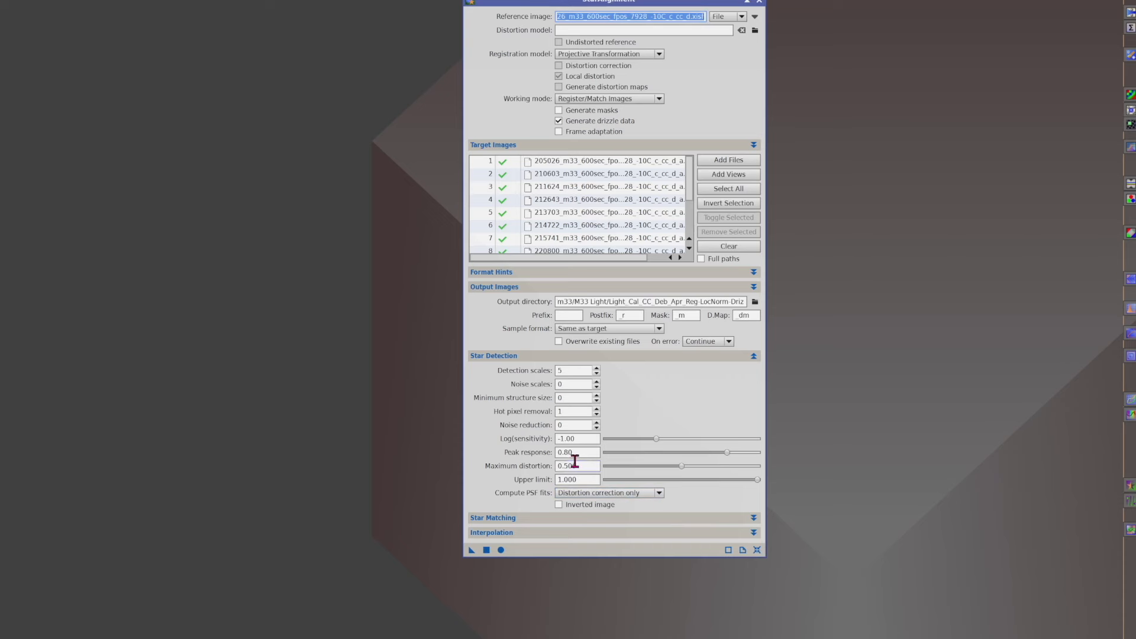
{"action": "left_click", "coordinate": [633, 356]}
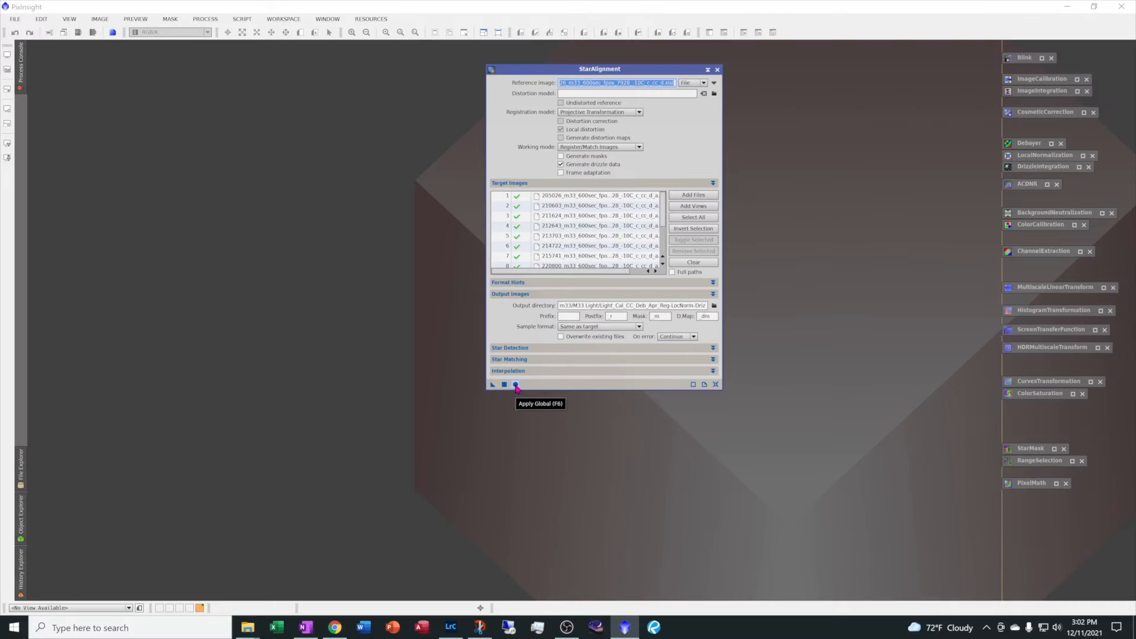
Step: Run StarAlignment on the target images, check its result in the process console, and minimize the process window
{"action": "left_click", "coordinate": [516, 386]}
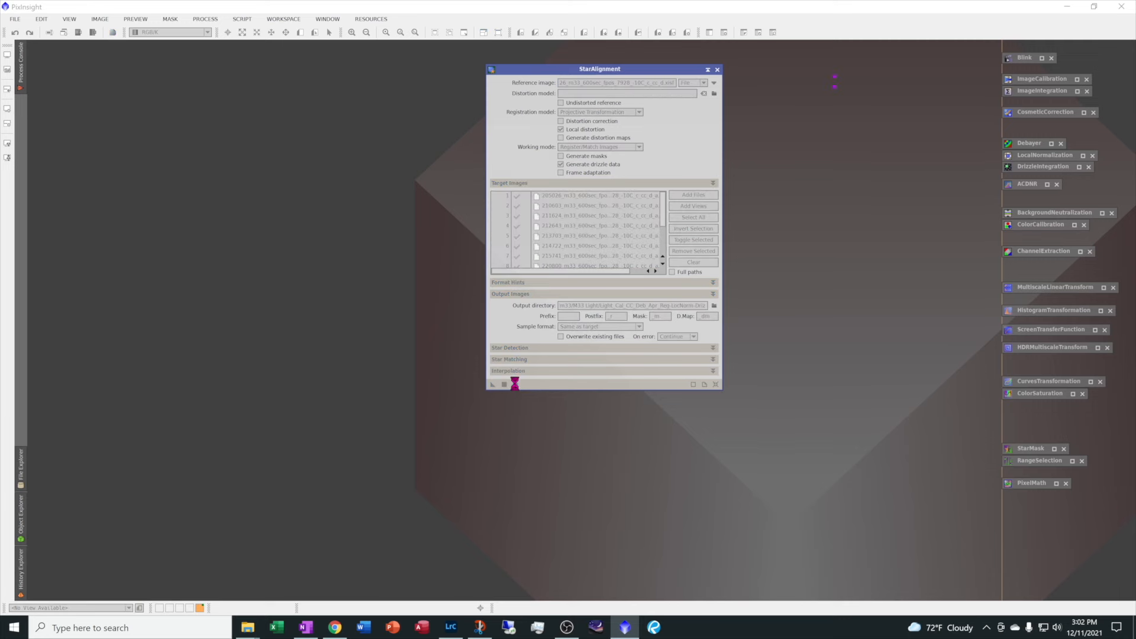
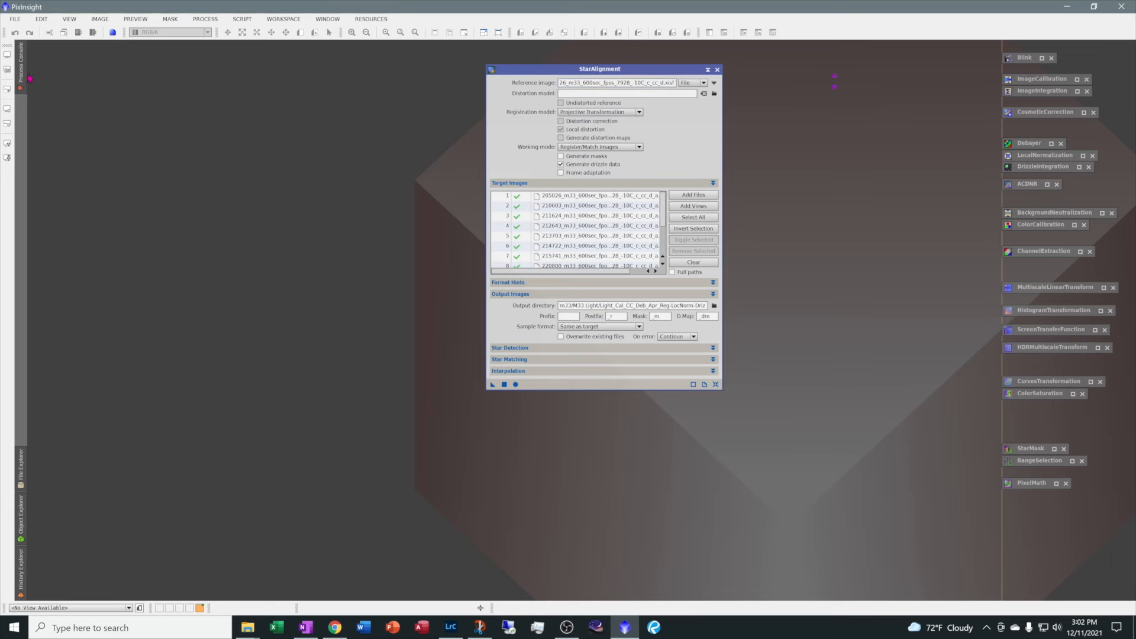
{"action": "mouse_move", "coordinate": [23, 76]}
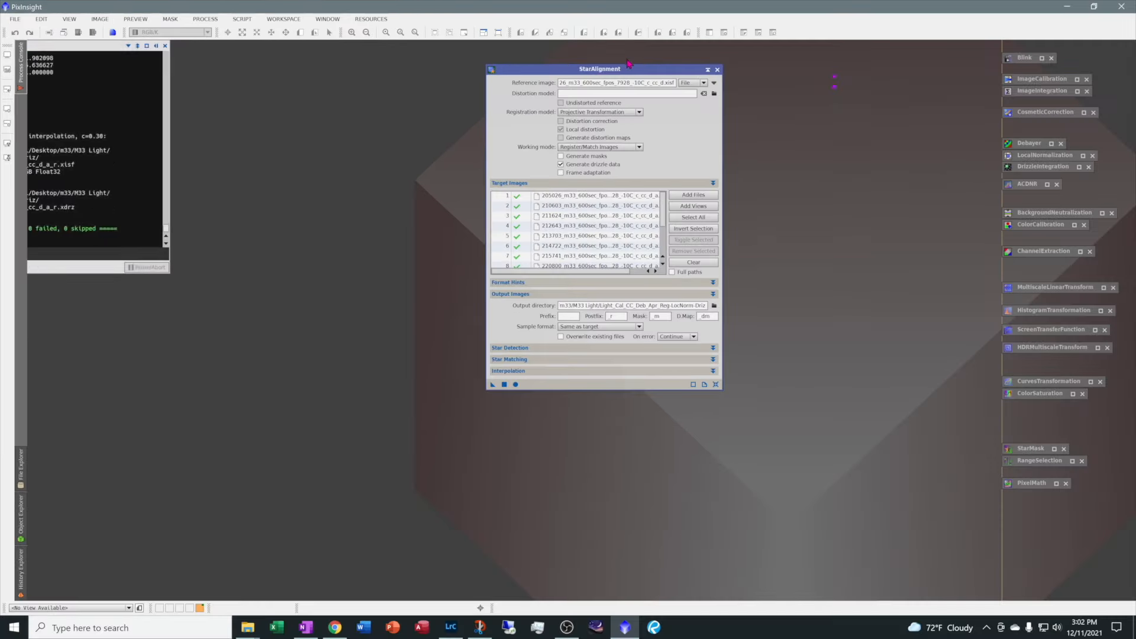
{"action": "left_click", "coordinate": [708, 70]}
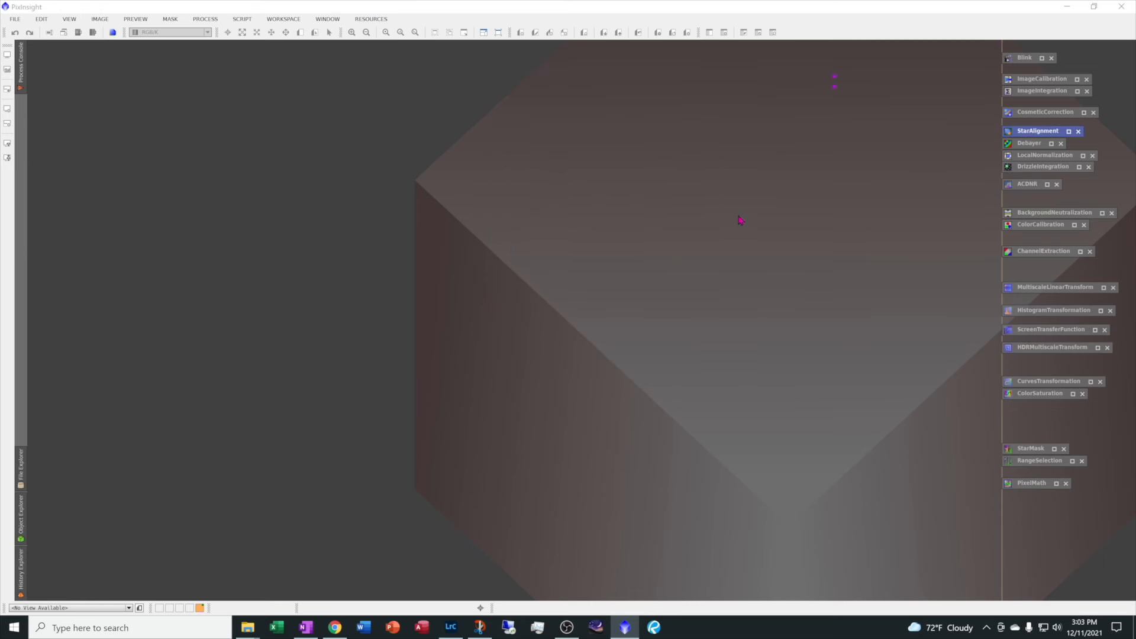
Step: Open LocalNormalization and choose the registered 205026_m33_600sec_fpos_7928_-10C_c_cc_d_a_r.xisf from Light_Cal_CC_Deb_Apr_Reg-LocNorm-Driz as its reference image
{"action": "left_click", "coordinate": [1084, 156]}
{"action": "left_click_drag", "start_coordinate": [487, 37], "coordinate": [473, 150]}
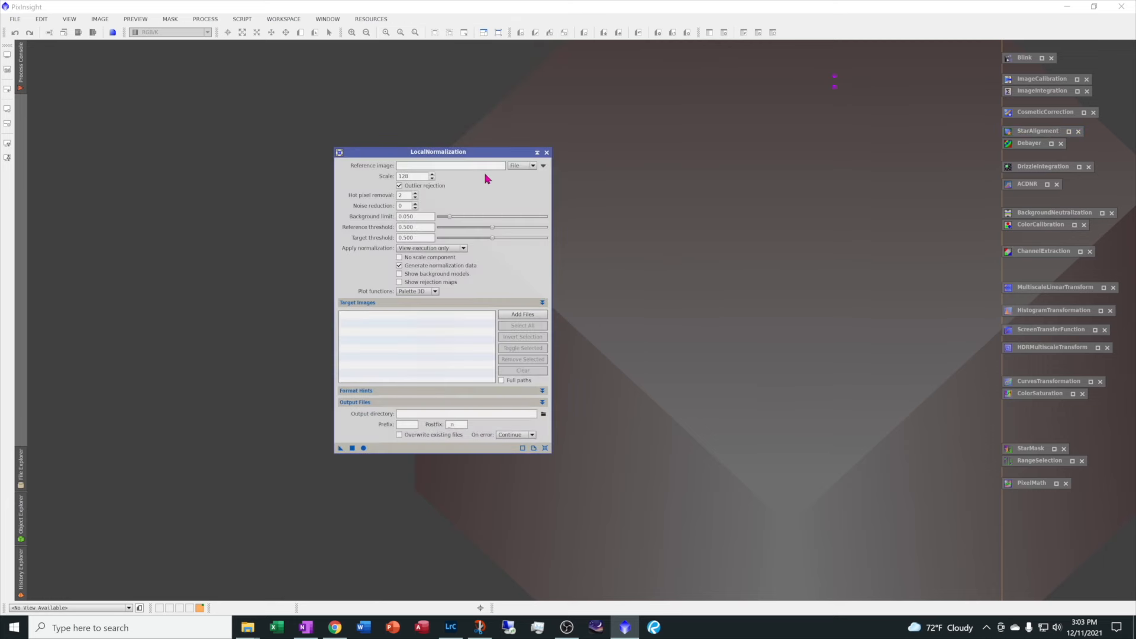
{"action": "left_click", "coordinate": [544, 166]}
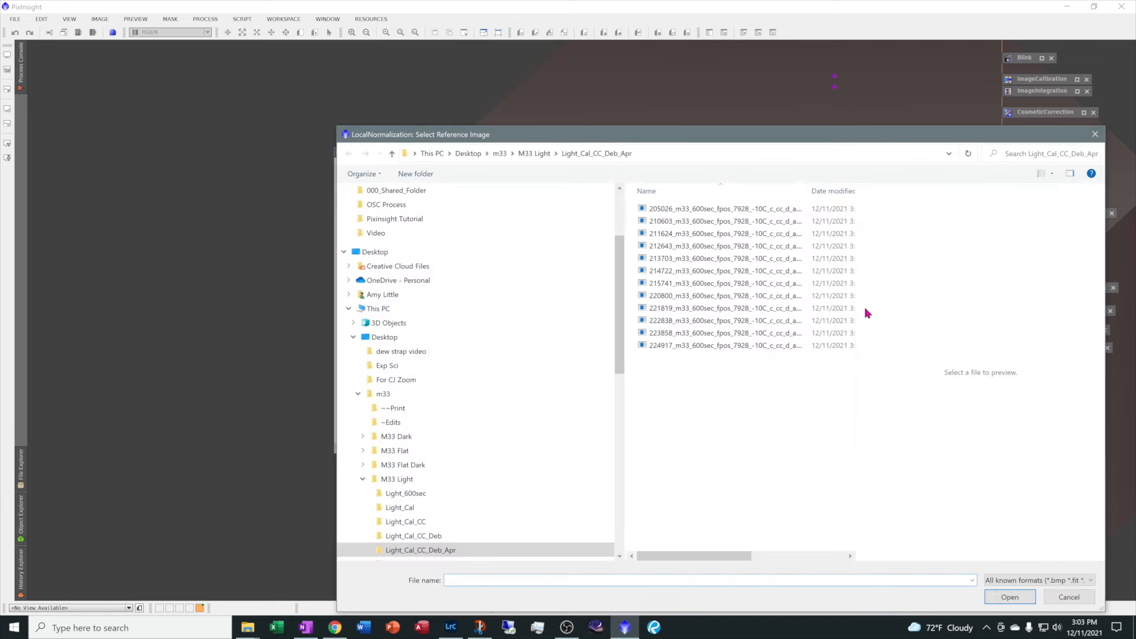
{"action": "left_click", "coordinate": [444, 479]}
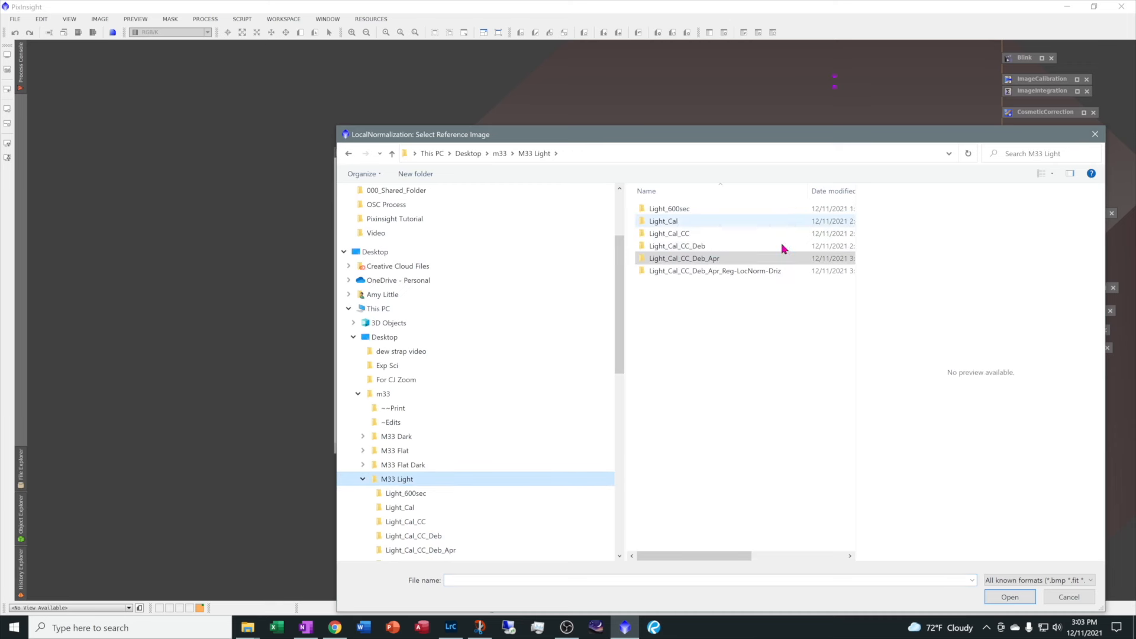
{"action": "left_click", "coordinate": [723, 274]}
{"action": "left_click", "coordinate": [1010, 595]}
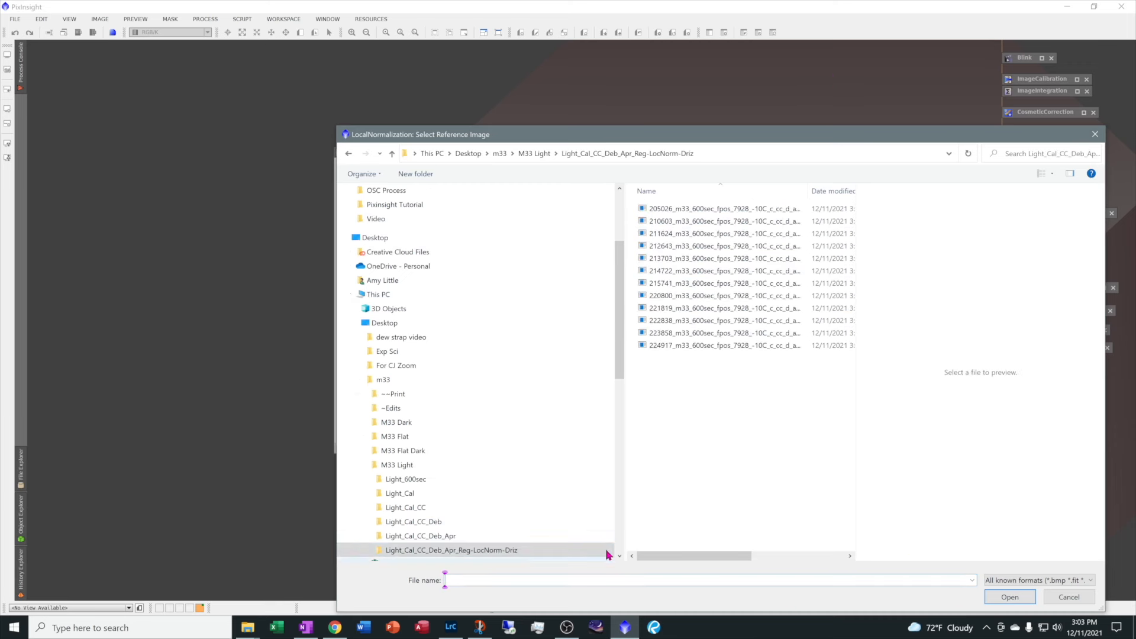
{"action": "left_click", "coordinate": [670, 211]}
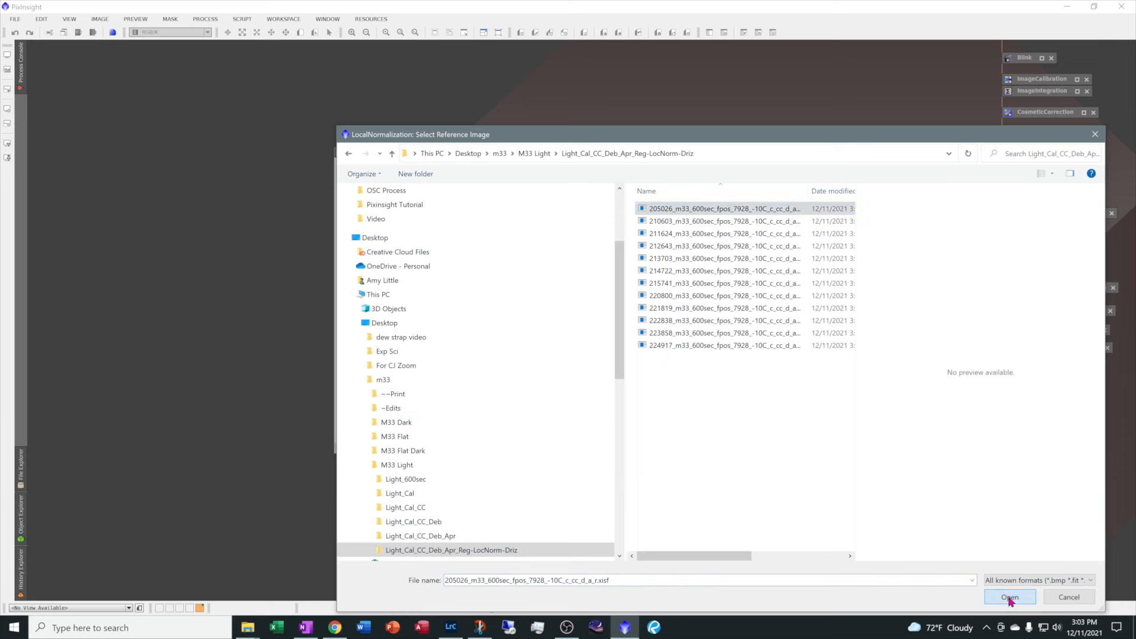
{"action": "left_click", "coordinate": [1010, 596]}
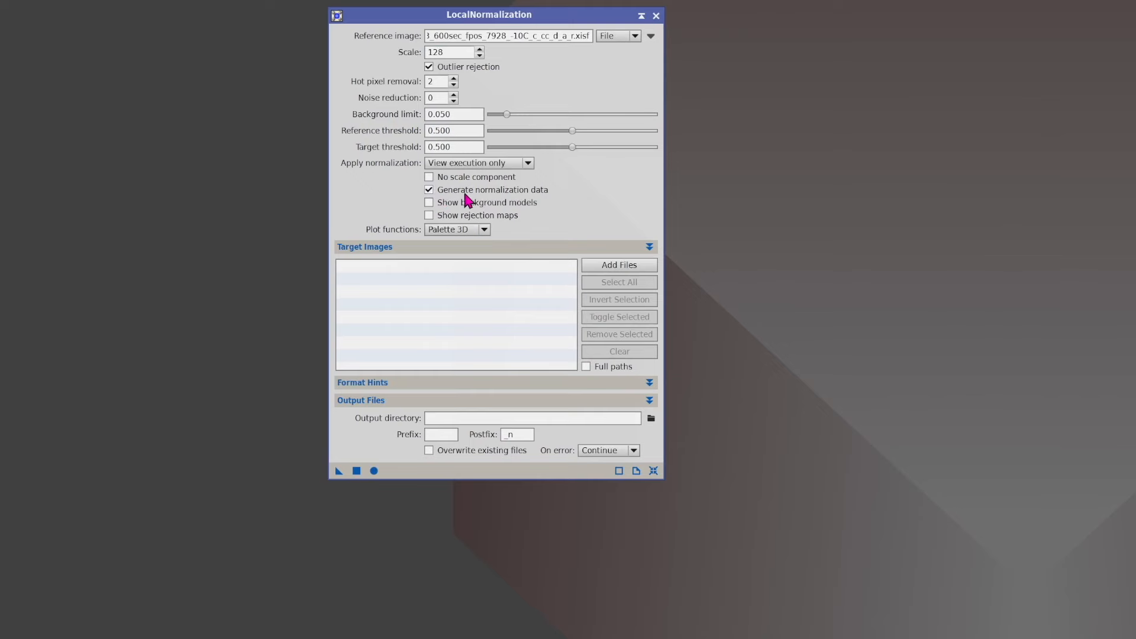
Step: Add all the registered subframes in Light_Cal_CC_Deb_Apr_Reg-LocNorm-Driz as LocalNormalization target images
{"action": "left_click", "coordinate": [644, 270]}
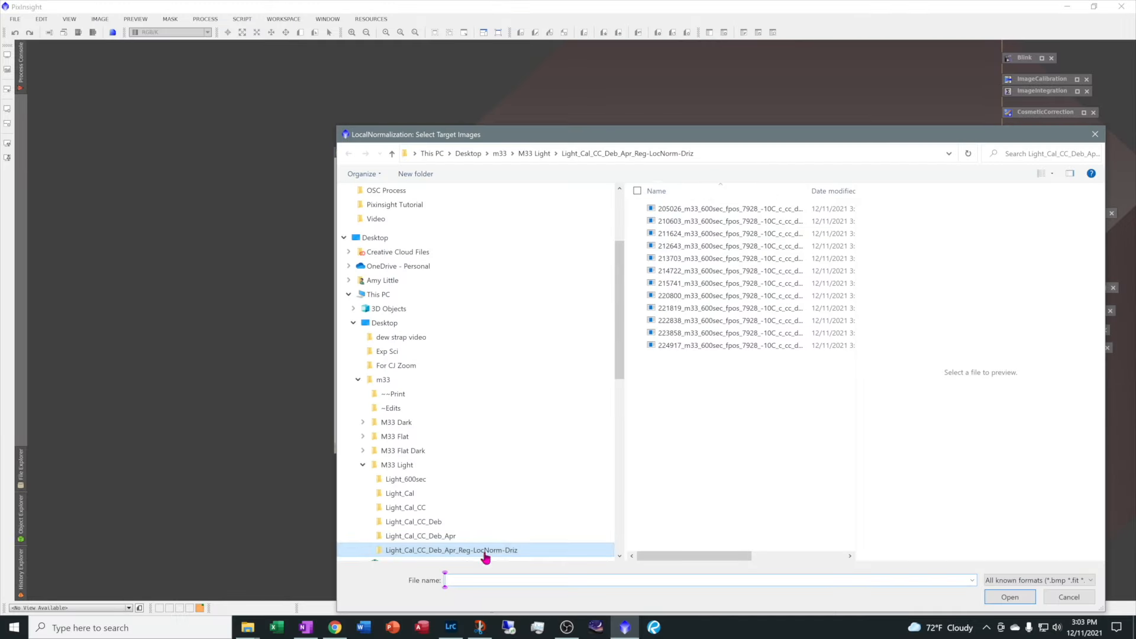
{"action": "left_click_drag", "start_coordinate": [731, 401], "coordinate": [671, 211]}
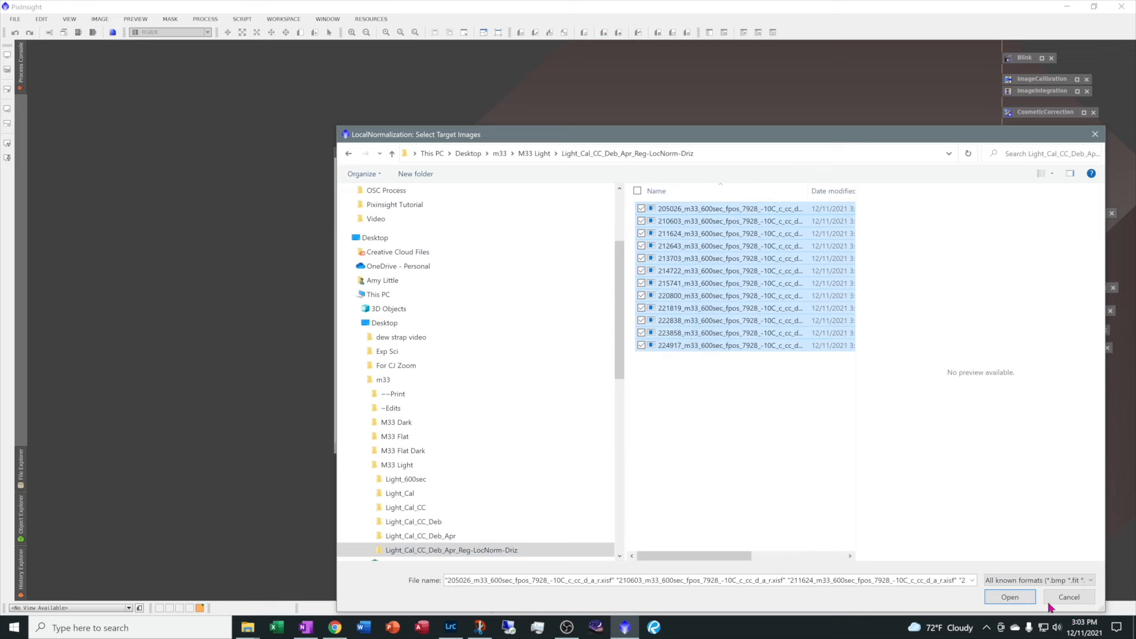
{"action": "left_click", "coordinate": [1011, 597]}
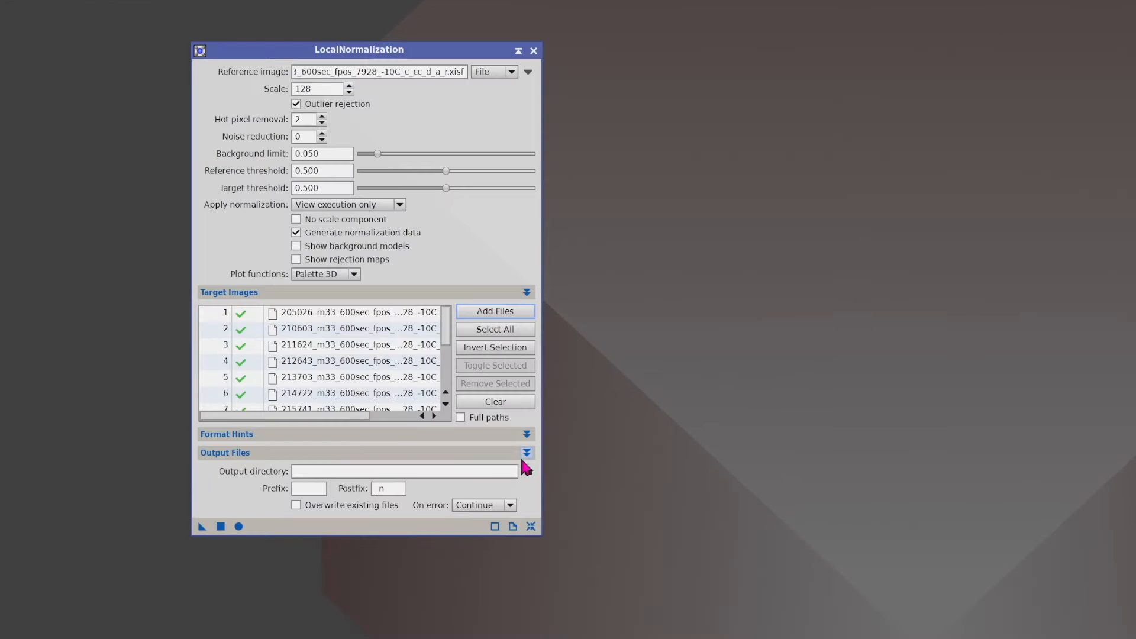
Step: Set the LocalNormalization output directory to Light_Cal_CC_Deb_Apr_Reg-LocNorm-Driz and run the process on the targets
{"action": "left_click", "coordinate": [543, 413]}
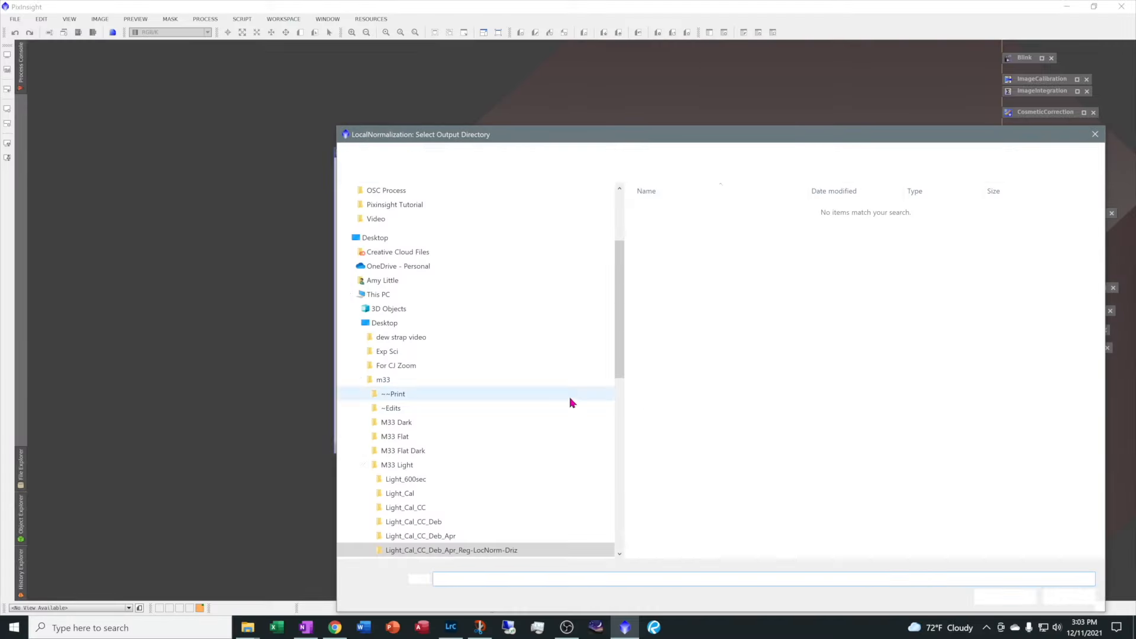
{"action": "left_click", "coordinate": [508, 552]}
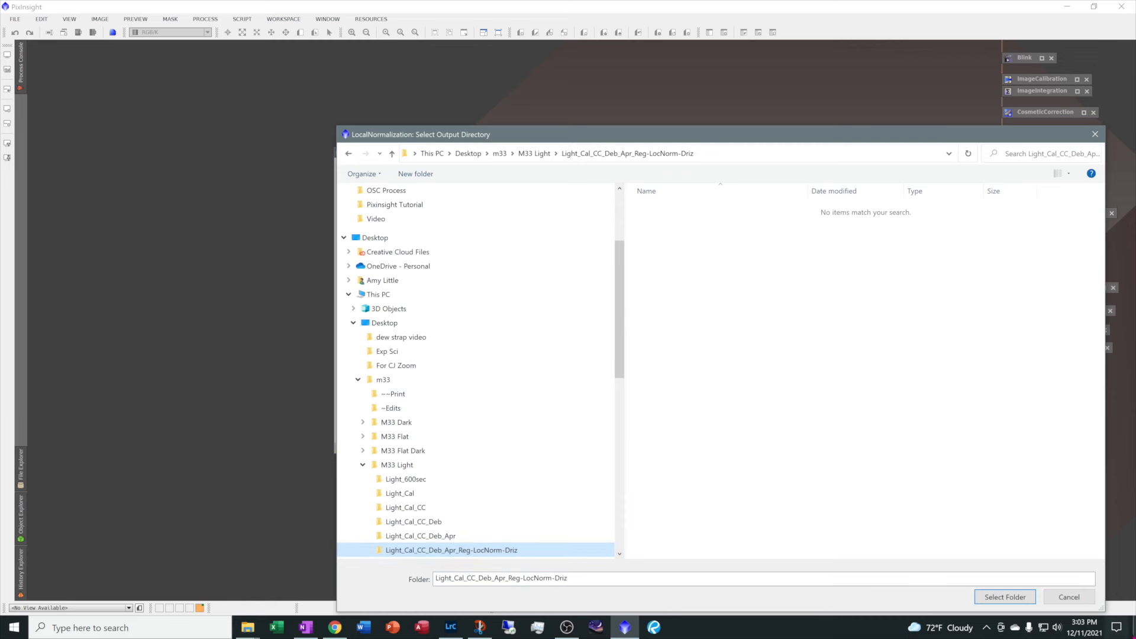
{"action": "left_click", "coordinate": [1005, 597]}
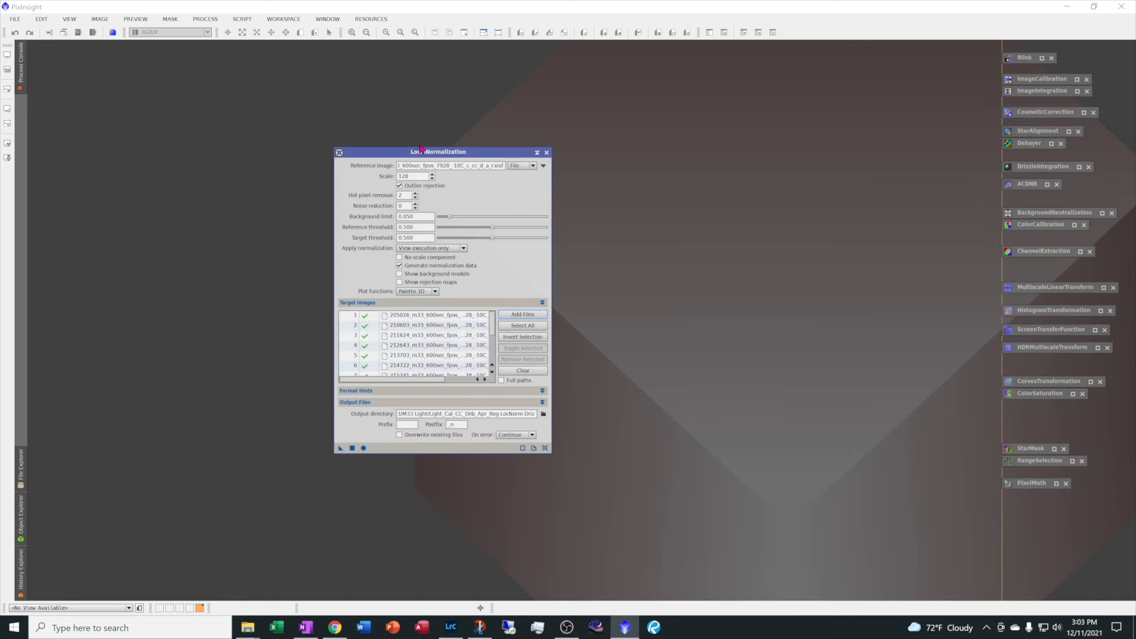
{"action": "left_click", "coordinate": [364, 448]}
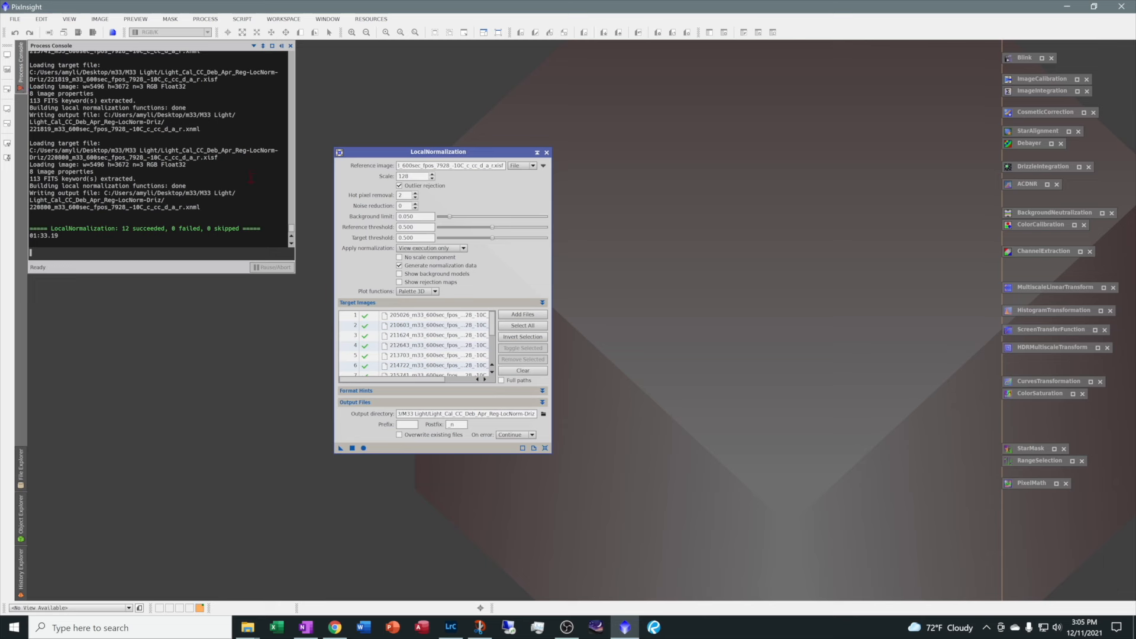
Step: Reset and minimize LocalNormalization, and open ImageIntegration with its previous flat-frame list and settings reset
{"action": "left_click", "coordinate": [545, 450]}
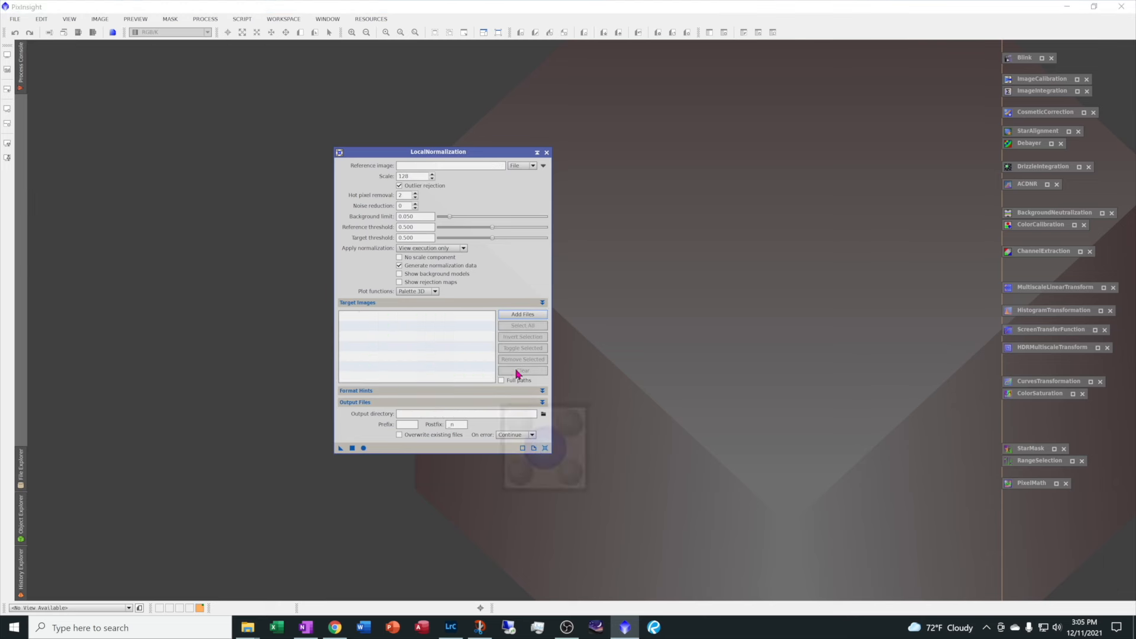
{"action": "left_click", "coordinate": [538, 153]}
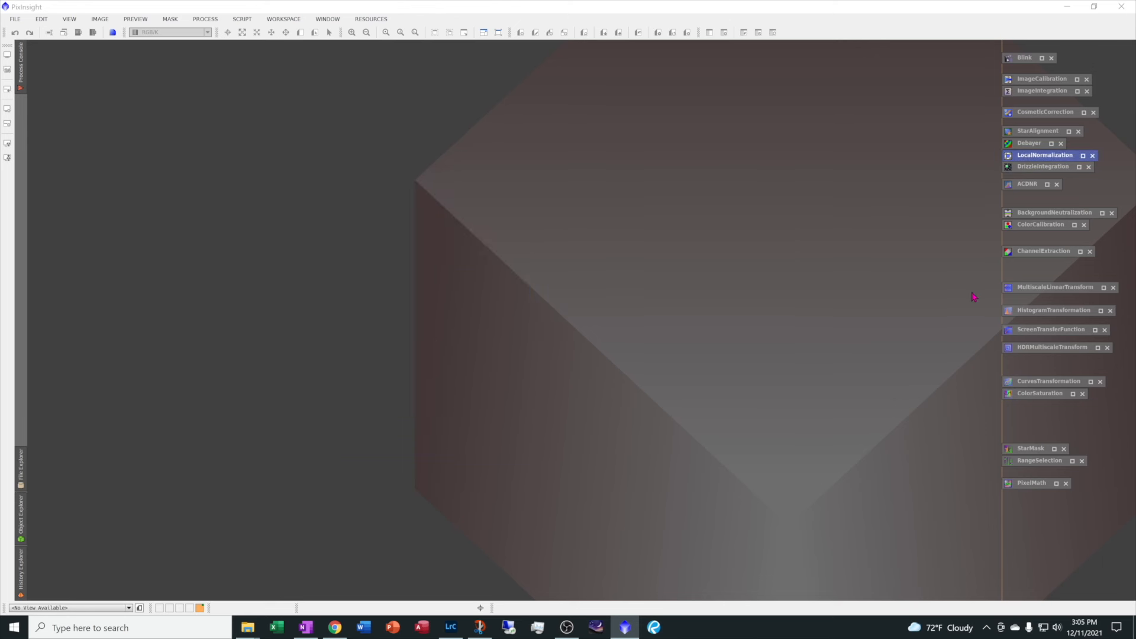
{"action": "left_click", "coordinate": [1078, 95]}
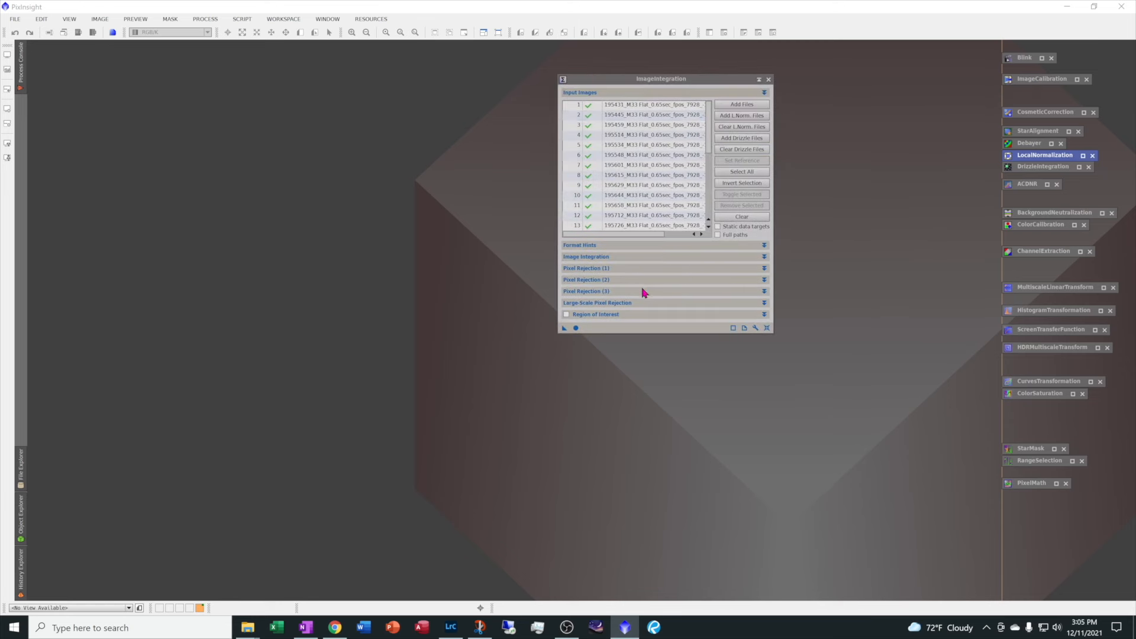
{"action": "left_click_drag", "start_coordinate": [693, 84], "coordinate": [505, 113]}
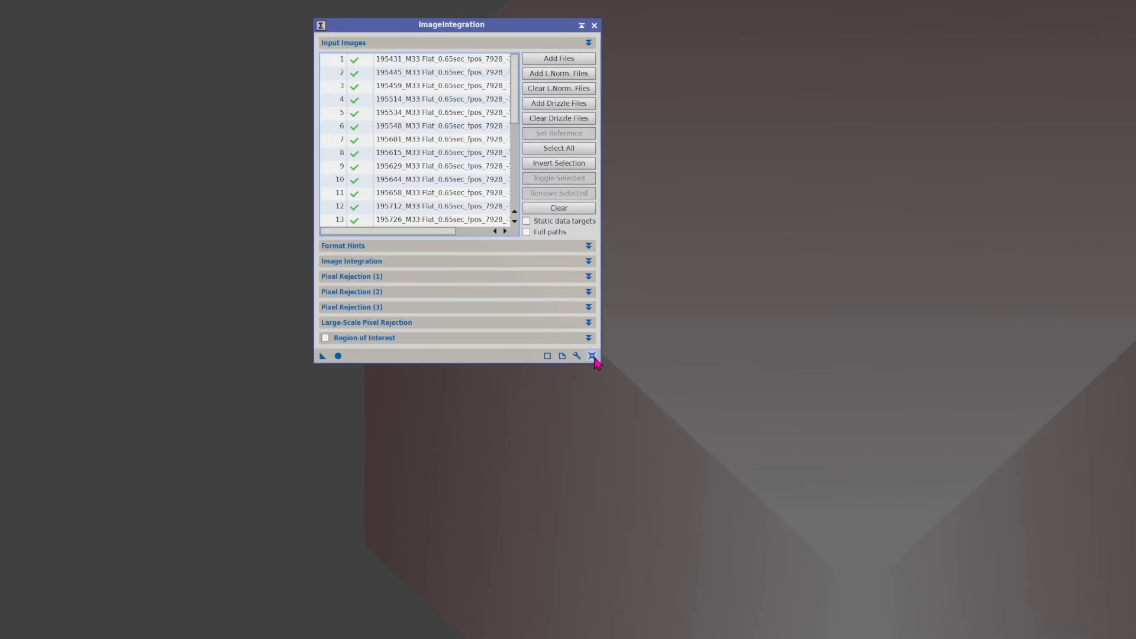
{"action": "left_click", "coordinate": [592, 356]}
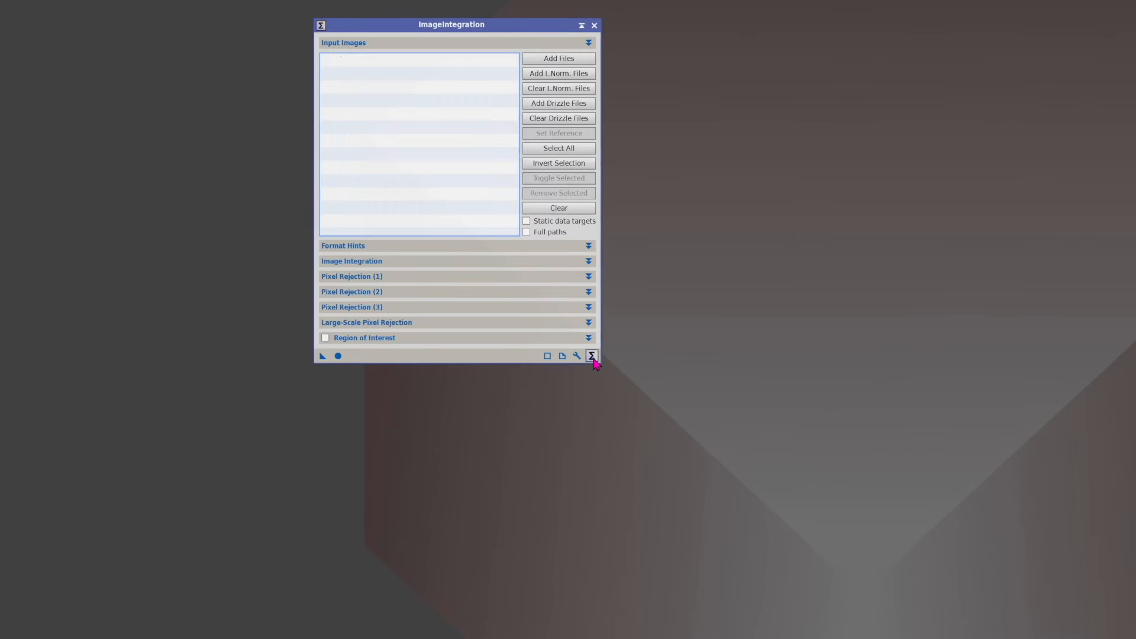
Step: Add all the registered .xisf subframes in Light_Cal_CC_Deb_Apr_Reg-LocNorm-Driz as ImageIntegration input images
{"action": "left_click", "coordinate": [560, 59]}
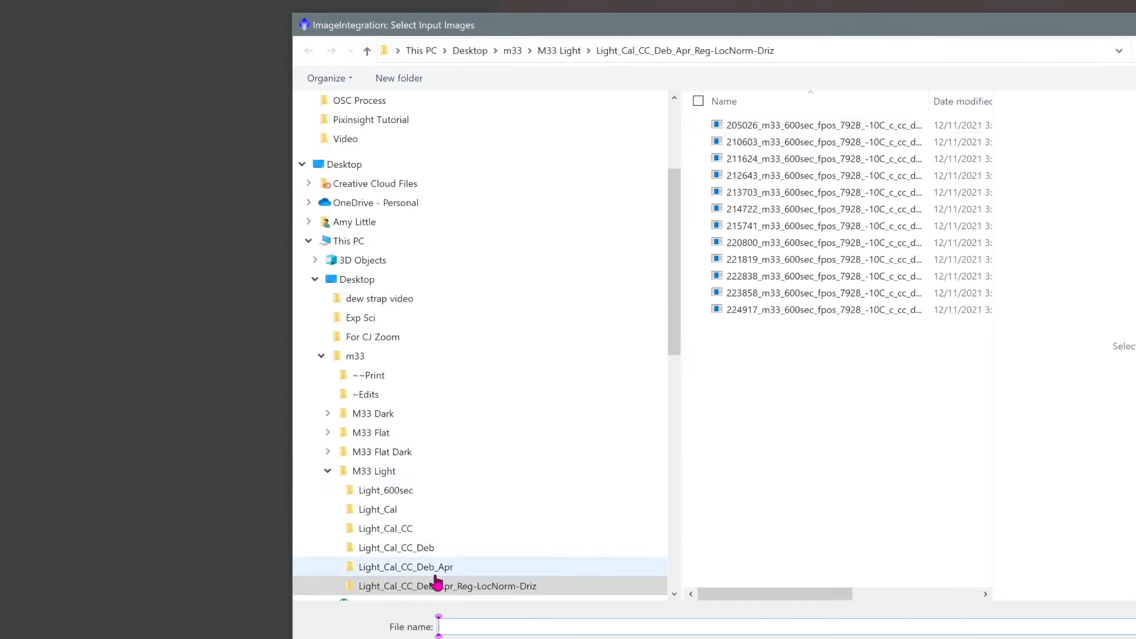
{"action": "left_click_drag", "start_coordinate": [830, 350], "coordinate": [791, 118]}
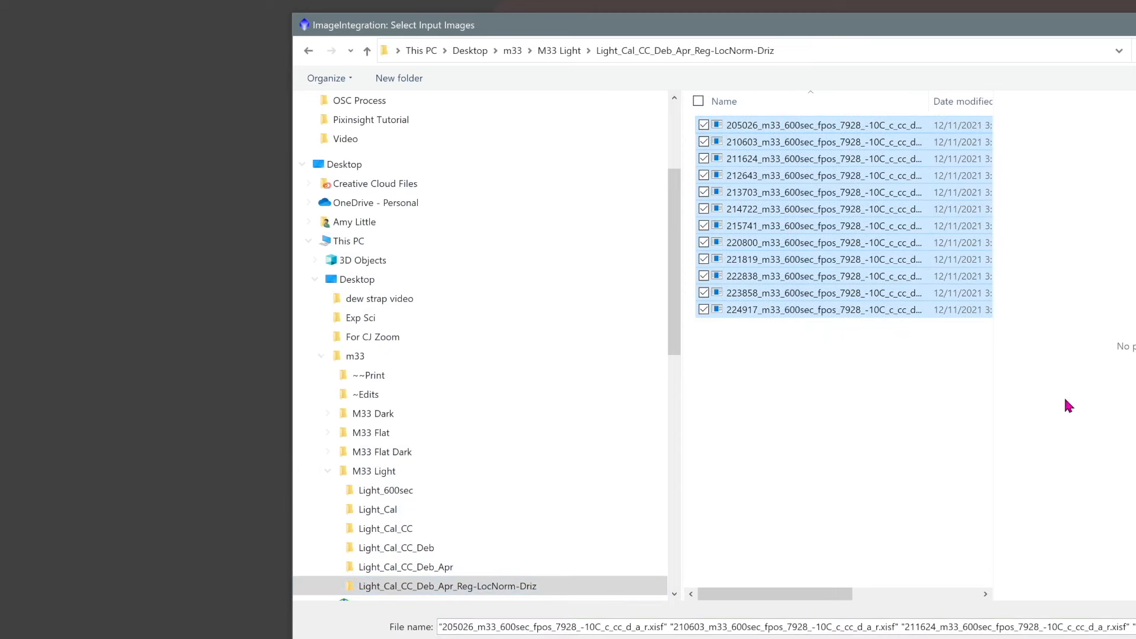
{"action": "key", "text": "Return"}
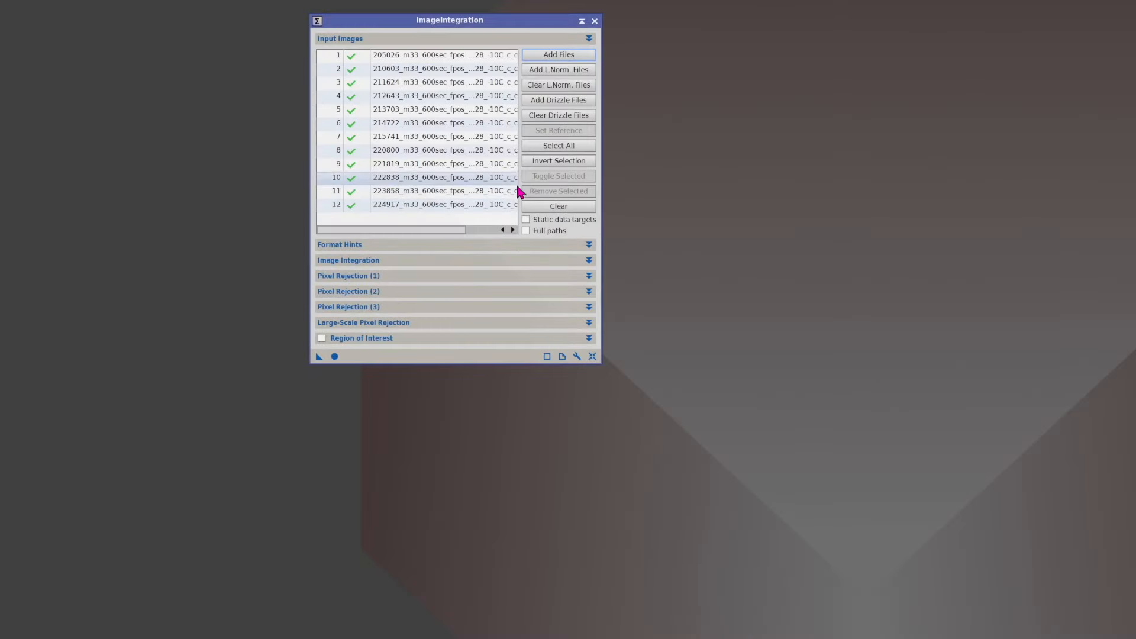
Step: Attach all the .xnml local normalization files and .xdrz drizzle files from Light_Cal_CC_Deb_Apr_Reg-LocNorm-Driz to the input images
{"action": "left_click", "coordinate": [571, 70]}
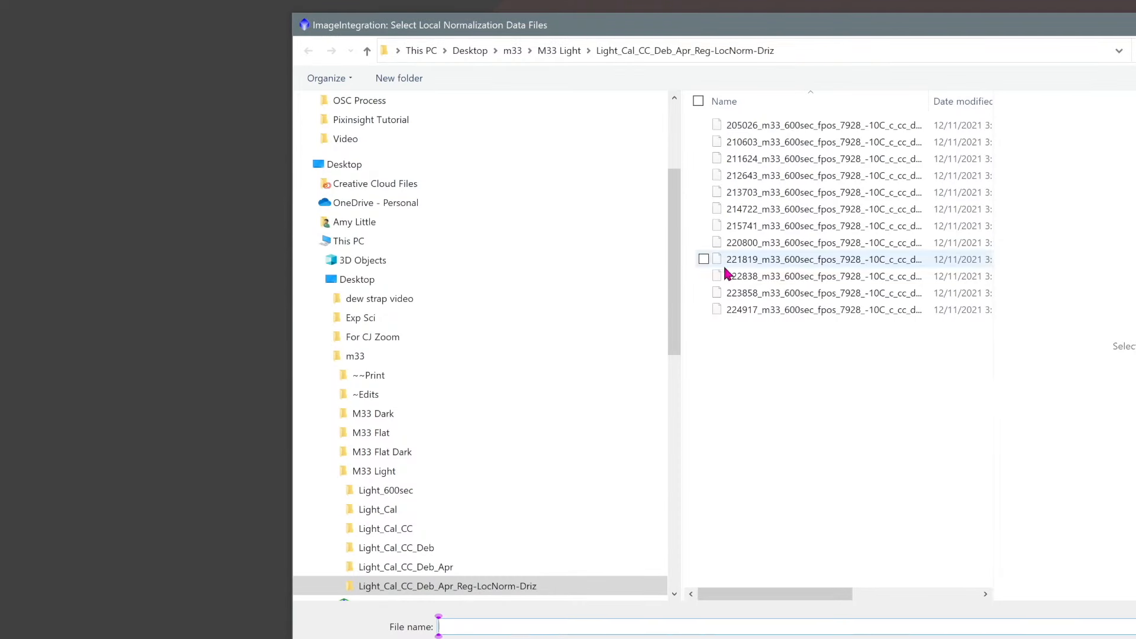
{"action": "left_click_drag", "start_coordinate": [902, 385], "coordinate": [847, 122]}
{"action": "left_click_drag", "start_coordinate": [929, 99], "coordinate": [1005, 113]}
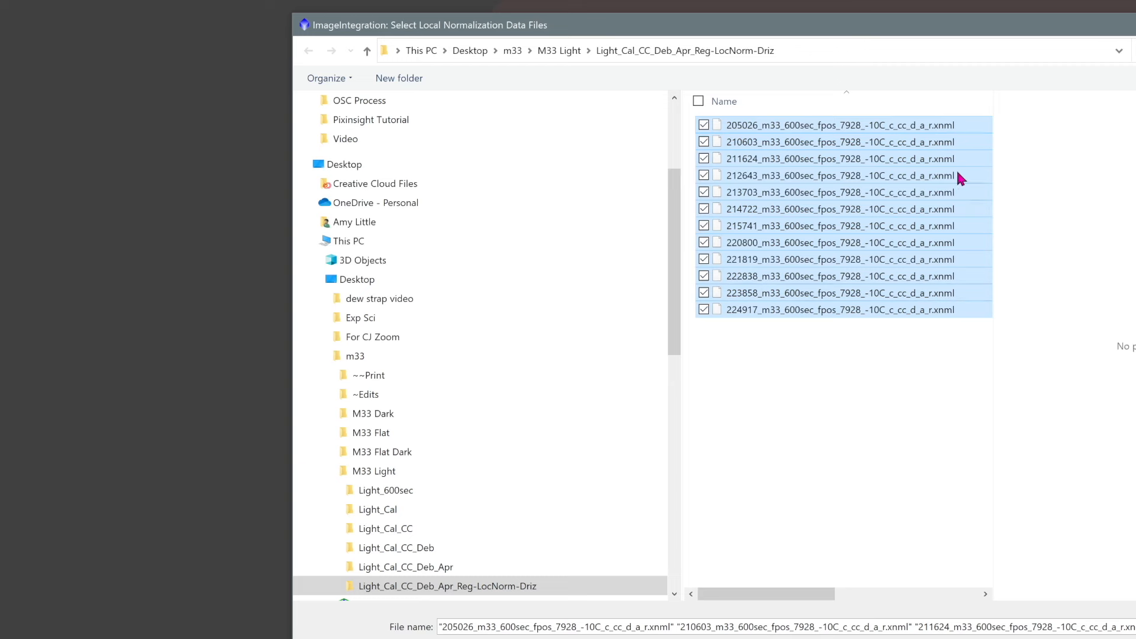
{"action": "key", "text": "Return"}
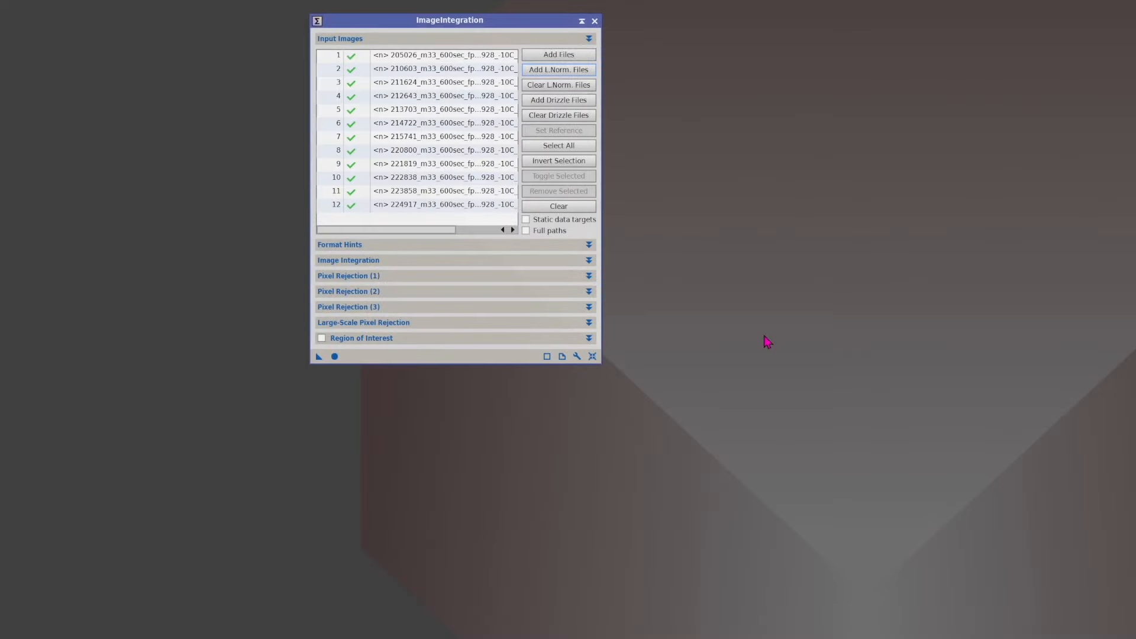
{"action": "left_click", "coordinate": [547, 100]}
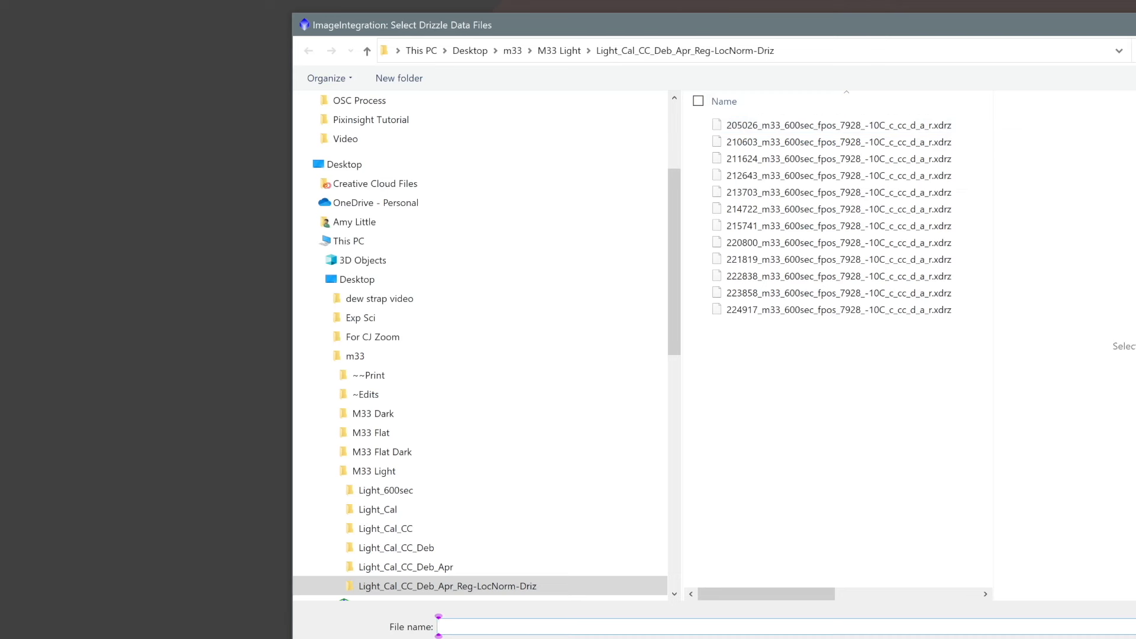
{"action": "left_click_drag", "start_coordinate": [806, 400], "coordinate": [737, 124]}
{"action": "key", "text": "Return"}
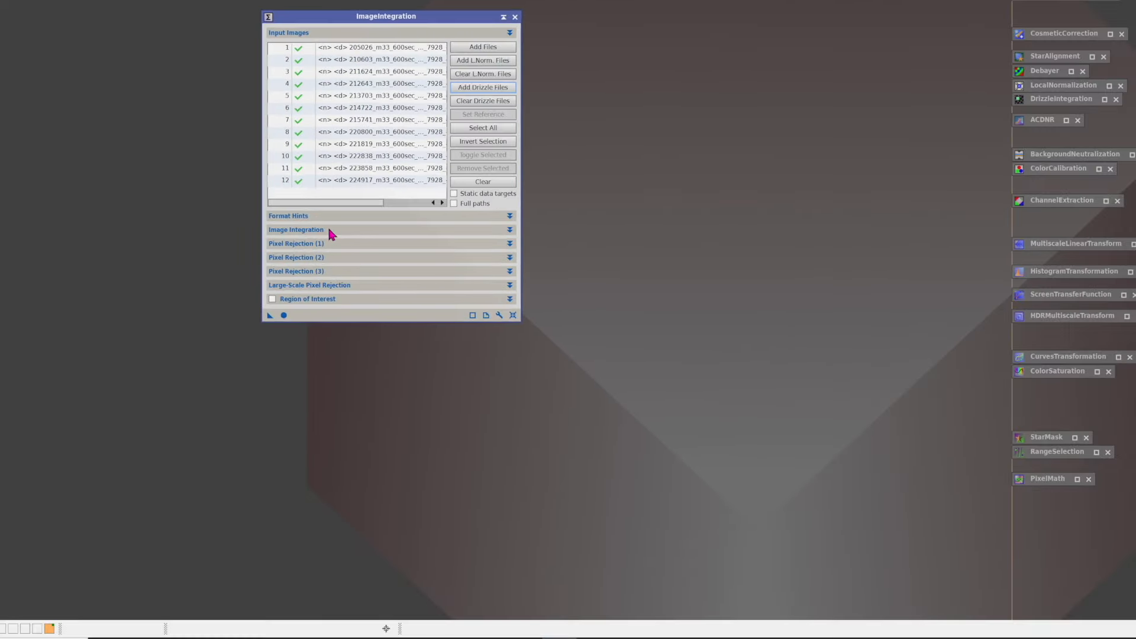
Step: Keep the Average combination and set the image integration normalization to Local normalization
{"action": "left_click", "coordinate": [332, 234]}
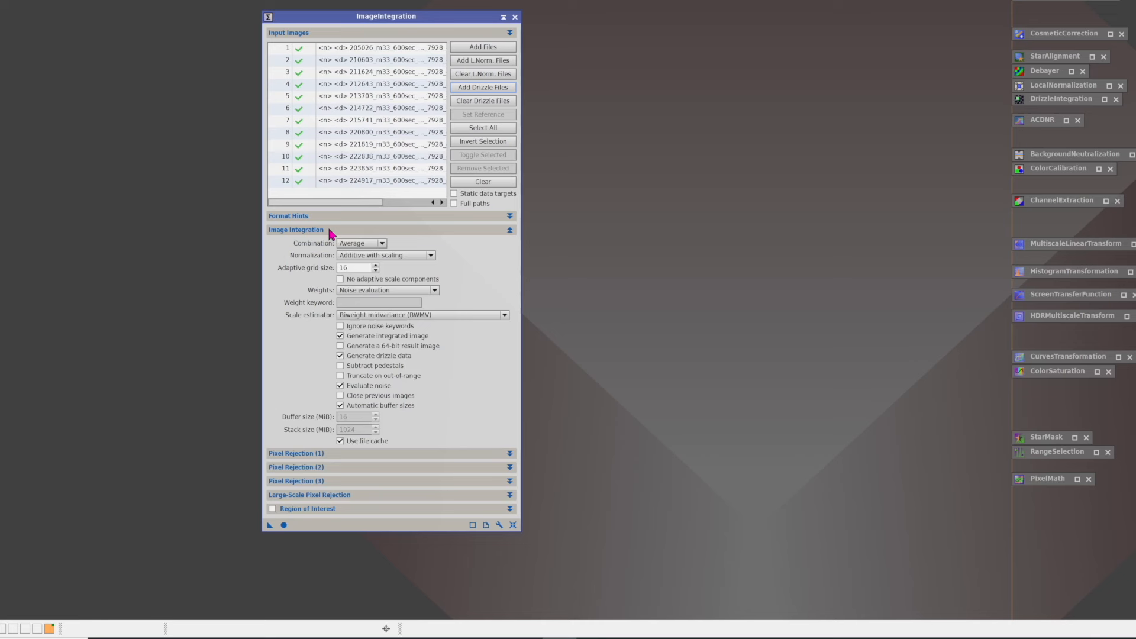
{"action": "left_click", "coordinate": [383, 244]}
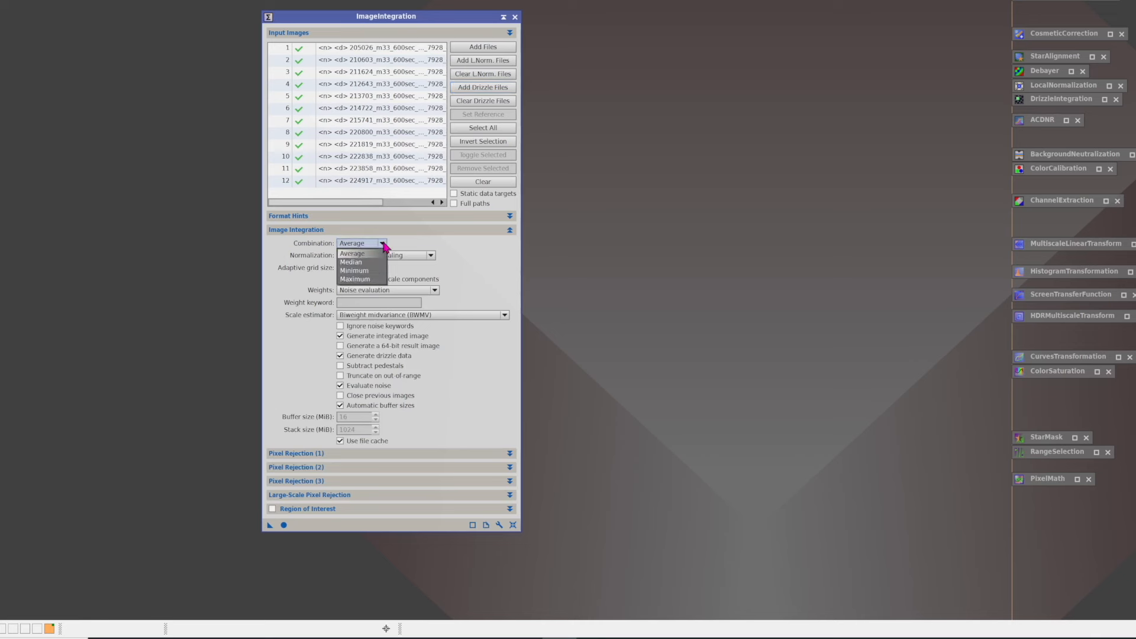
{"action": "left_click", "coordinate": [383, 245]}
{"action": "left_click", "coordinate": [432, 257]}
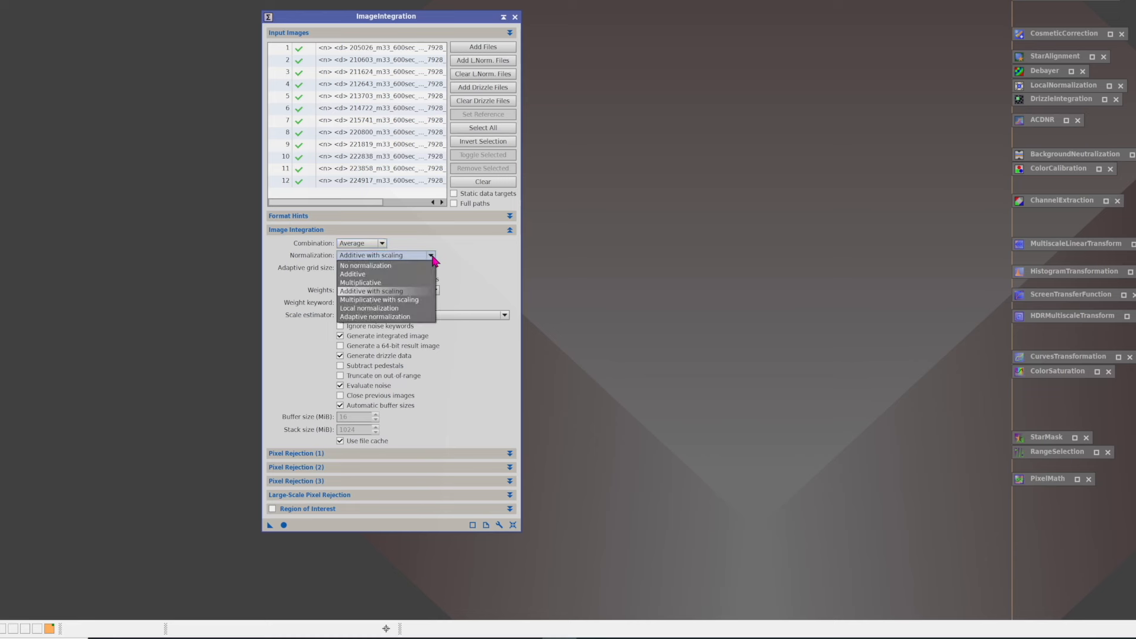
{"action": "left_click", "coordinate": [403, 310]}
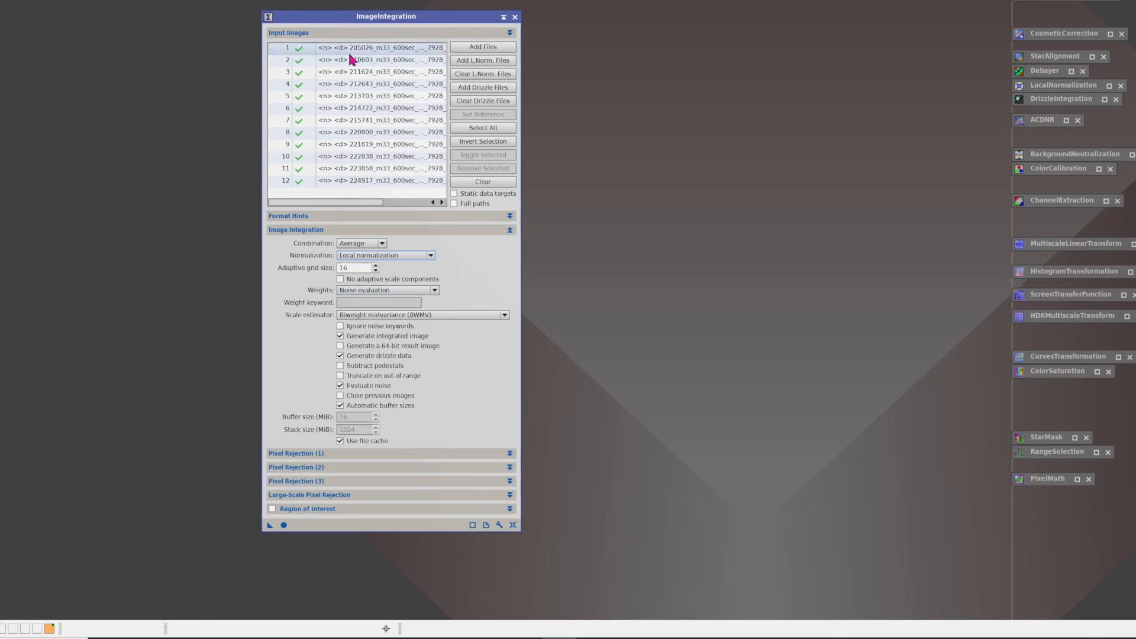
Step: Weight the input images by FITS keyword, using SSWEIGHT as the weight keyword
{"action": "left_click", "coordinate": [383, 290]}
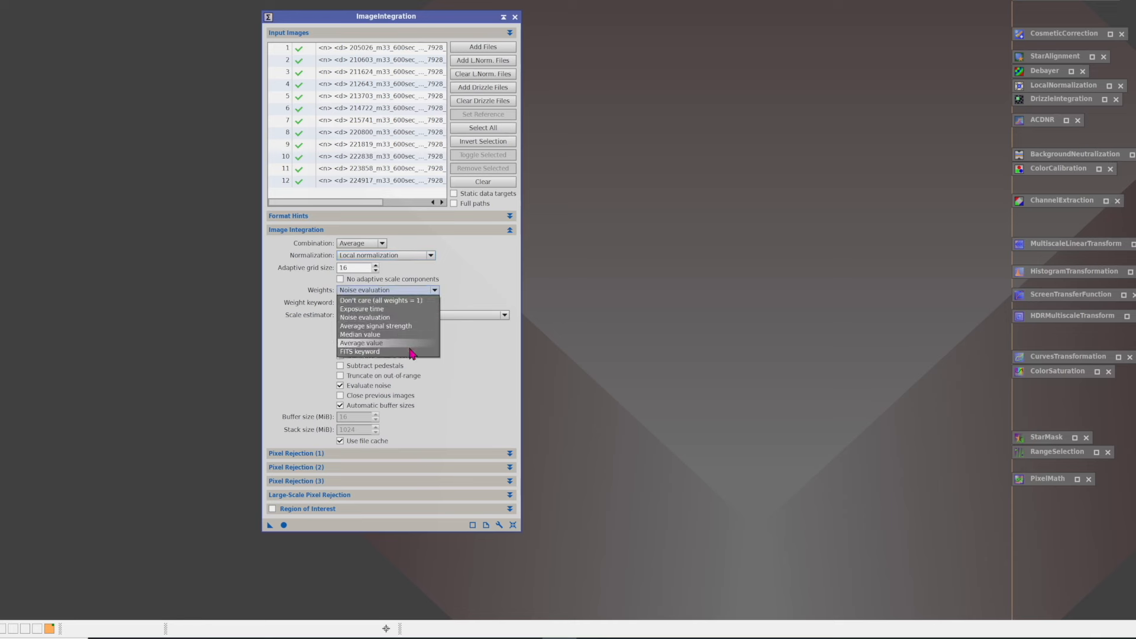
{"action": "left_click", "coordinate": [365, 353]}
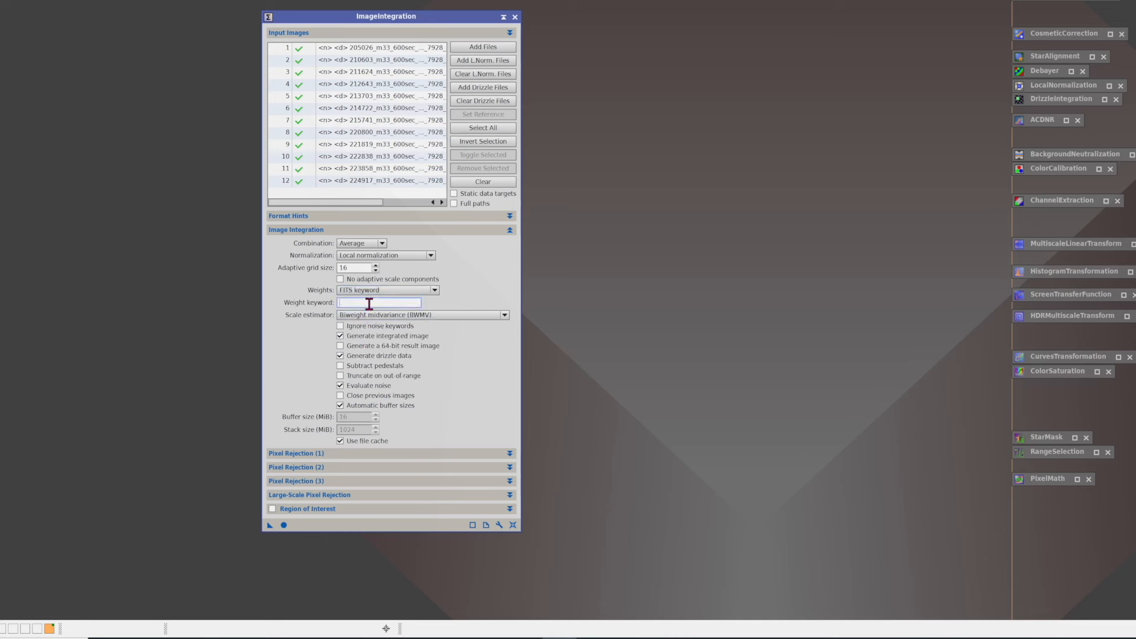
{"action": "type", "text": "SS"}
{"action": "key", "text": "BackSpace"}
{"action": "key", "text": "BackSpace"}
{"action": "type", "text": "ss"}
{"action": "key", "text": "BackSpace"}
{"action": "key", "text": "BackSpace"}
{"action": "type", "text": "SSWEIGHT"}
{"action": "left_click", "coordinate": [375, 231]}
Step: Set pixel rejection to Winsorized Sigma Clipping with Local normalization, and turn off rejection map generation
{"action": "left_click", "coordinate": [363, 245]}
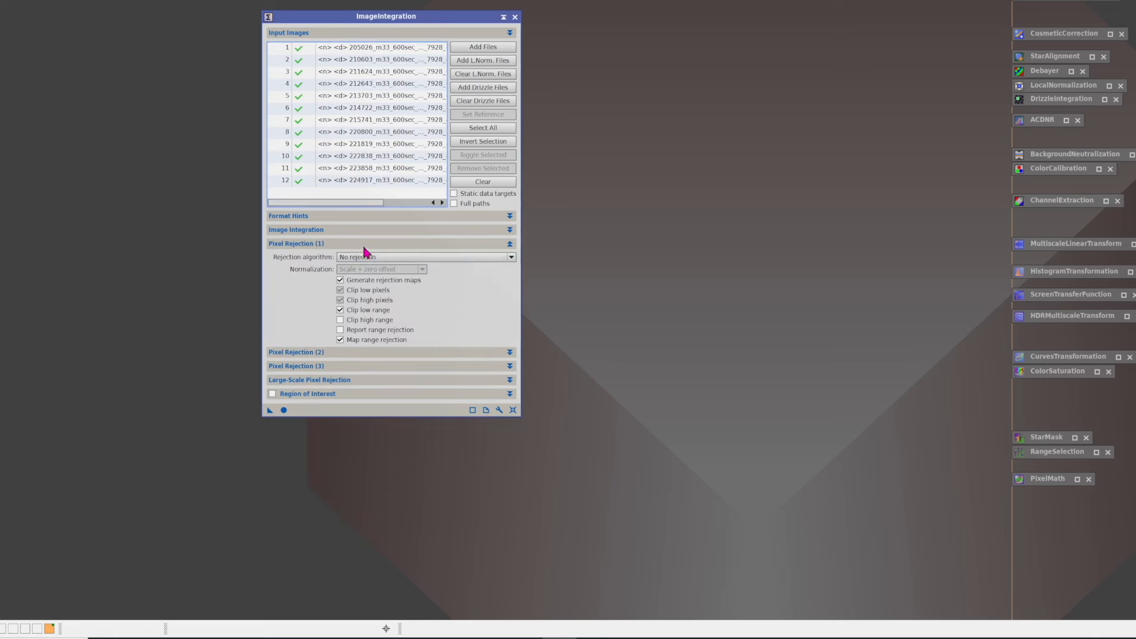
{"action": "left_click", "coordinate": [427, 258]}
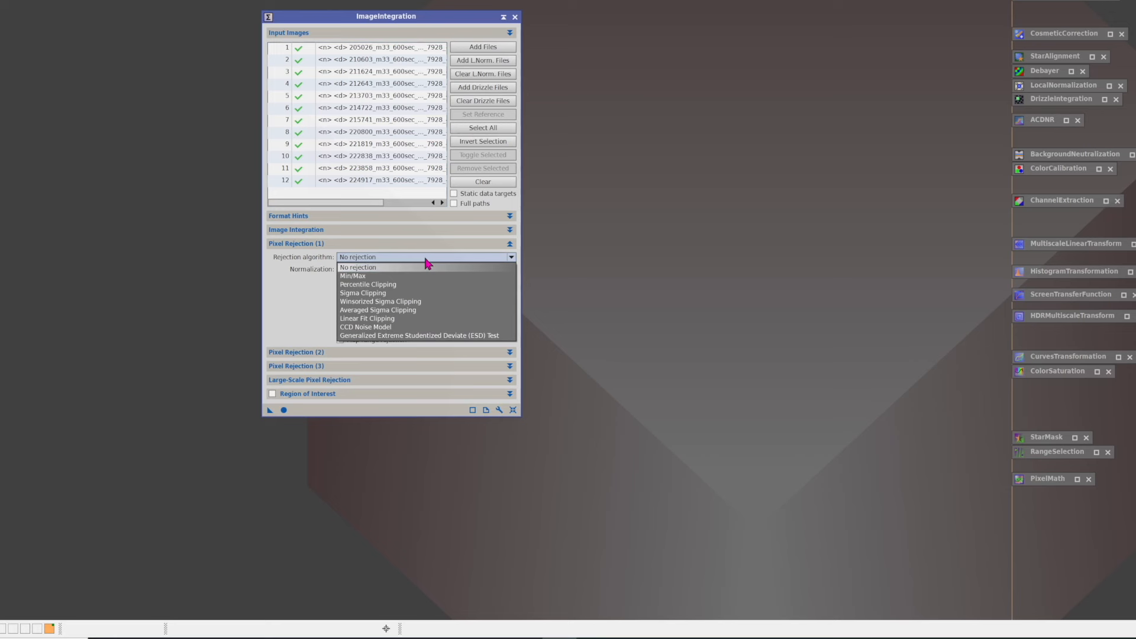
{"action": "left_click", "coordinate": [427, 303]}
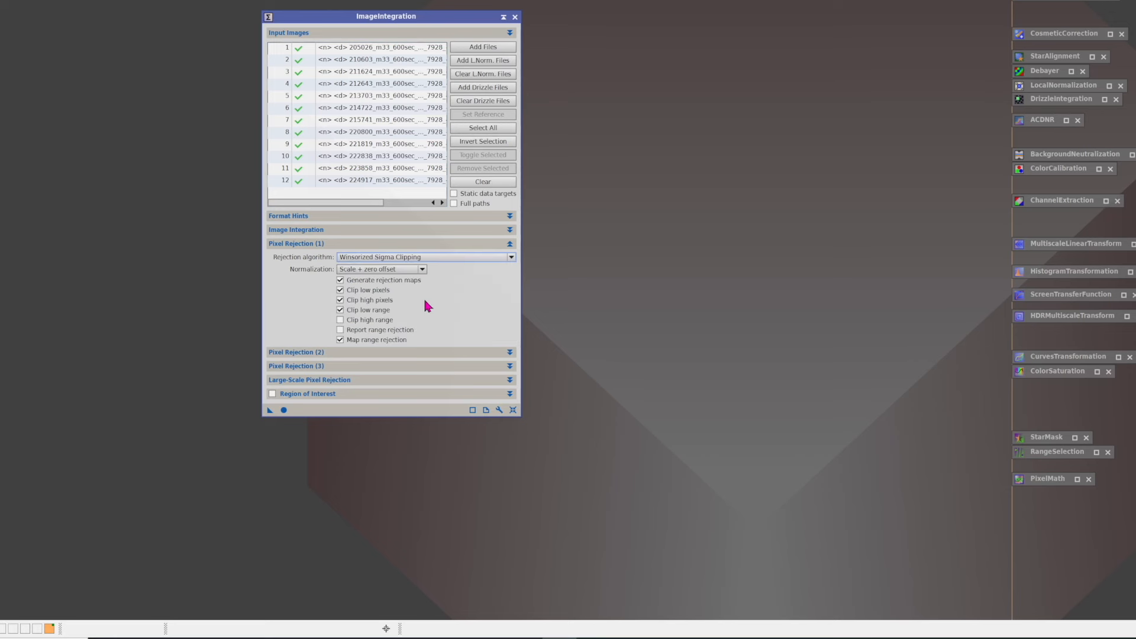
{"action": "left_click", "coordinate": [398, 271]}
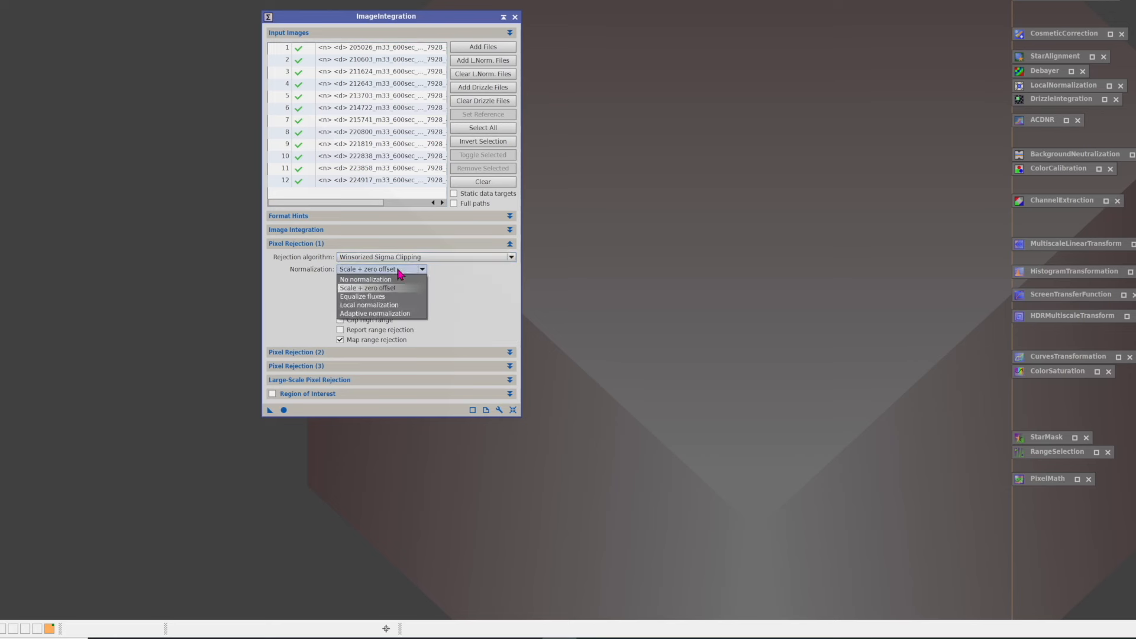
{"action": "left_click", "coordinate": [399, 306]}
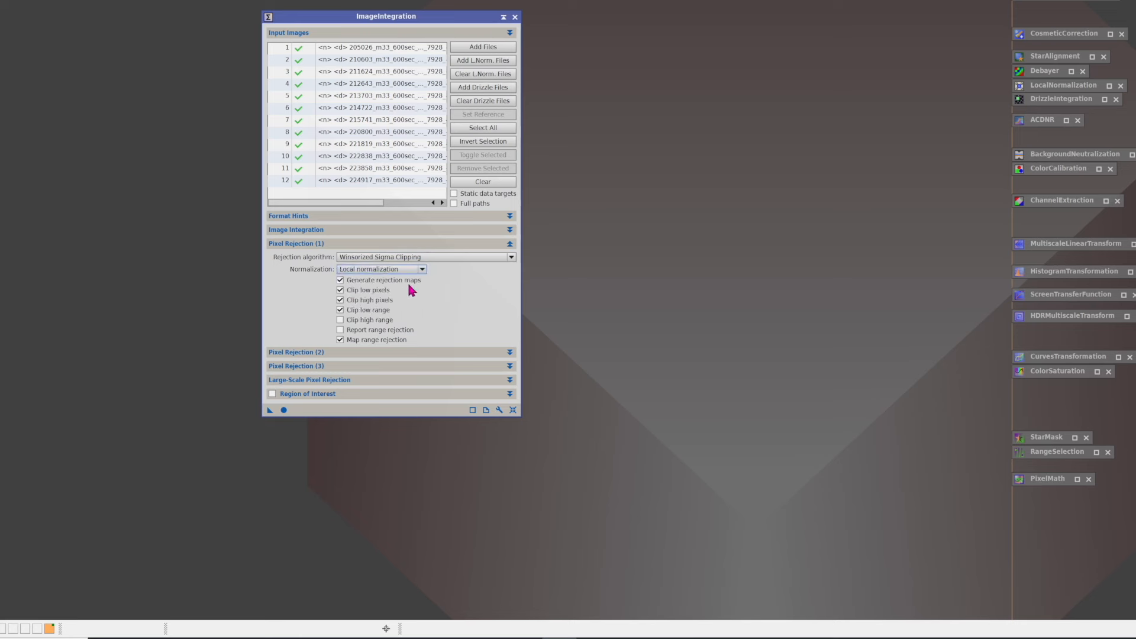
{"action": "left_click", "coordinate": [373, 281]}
{"action": "left_click", "coordinate": [353, 245]}
Step: Review the remaining pixel rejection parameters and run ImageIntegration on the input images
{"action": "left_click", "coordinate": [333, 260]}
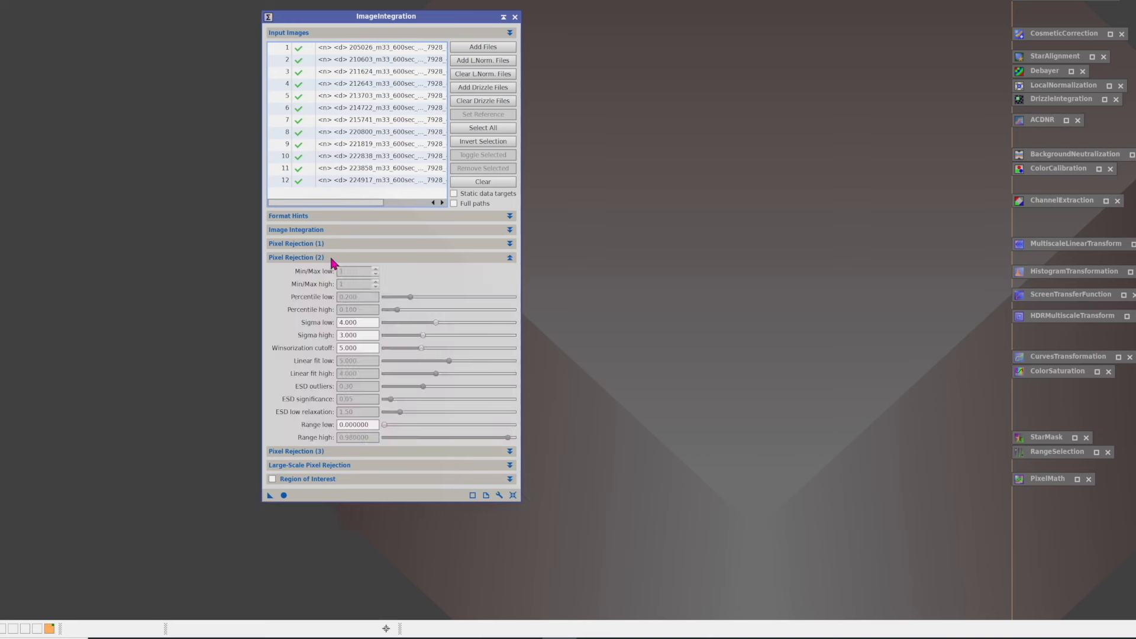
{"action": "left_click", "coordinate": [332, 259]}
{"action": "left_click", "coordinate": [325, 272]}
{"action": "left_click", "coordinate": [325, 272]}
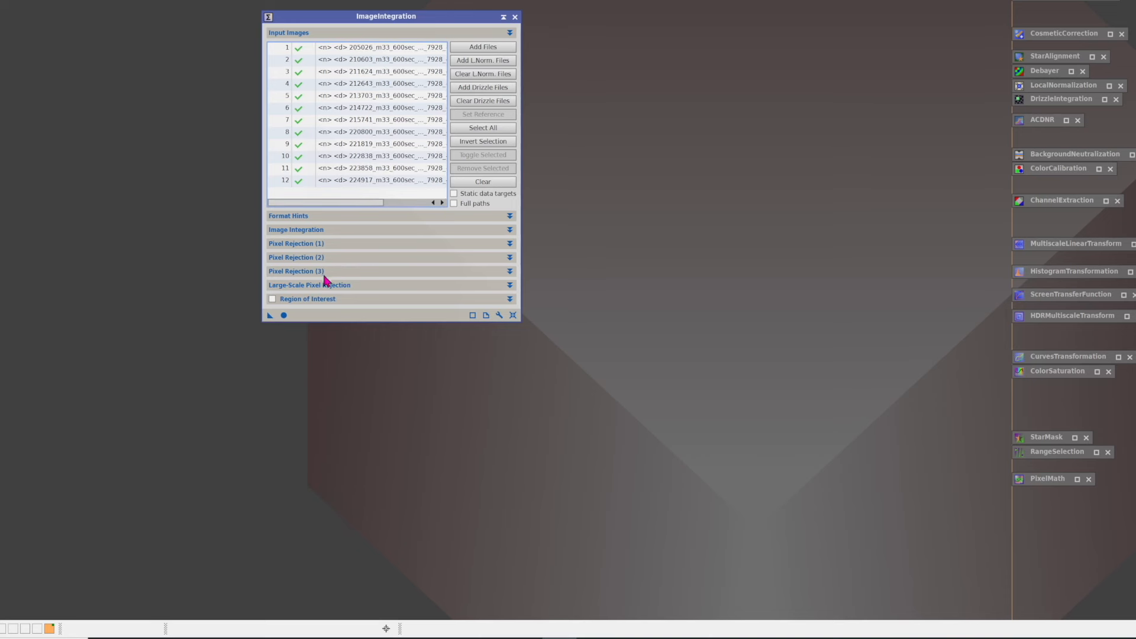
{"action": "left_click", "coordinate": [285, 316]}
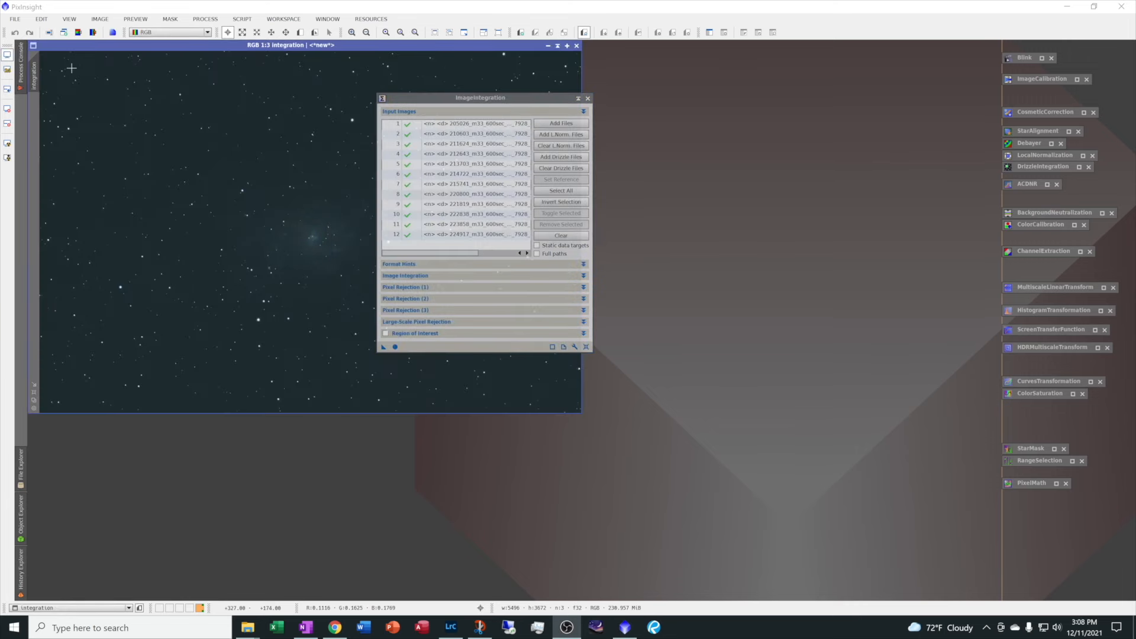
Step: Check the integration result in the process console and auto-stretch the display of the integrated image
{"action": "mouse_move", "coordinate": [22, 77]}
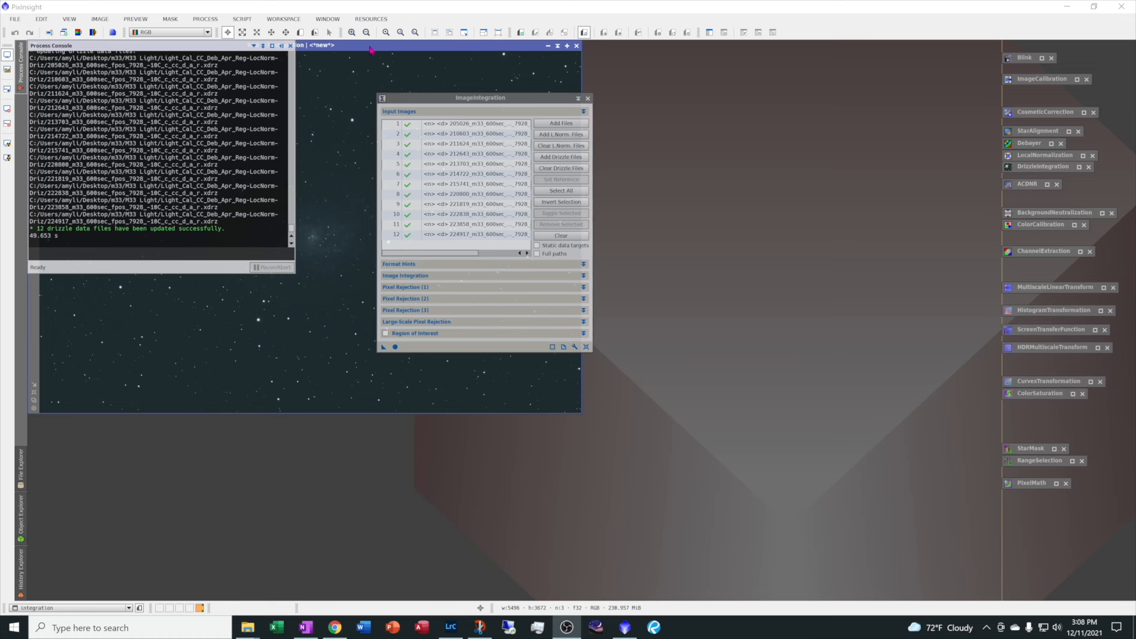
{"action": "left_click_drag", "start_coordinate": [421, 103], "coordinate": [698, 84]}
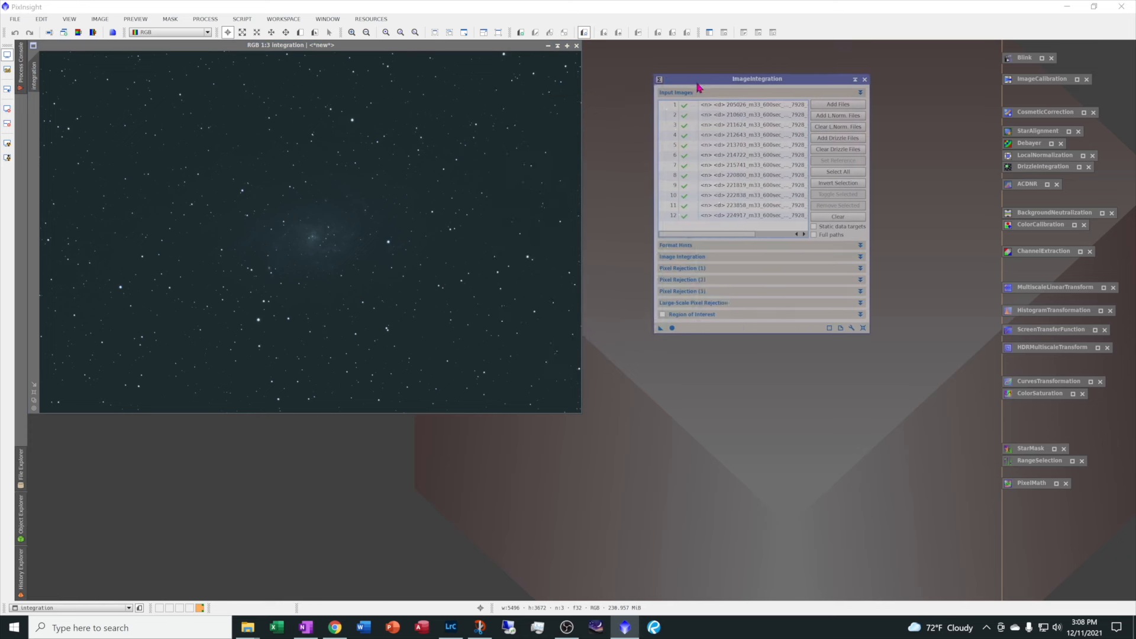
{"action": "left_click", "coordinate": [8, 145]}
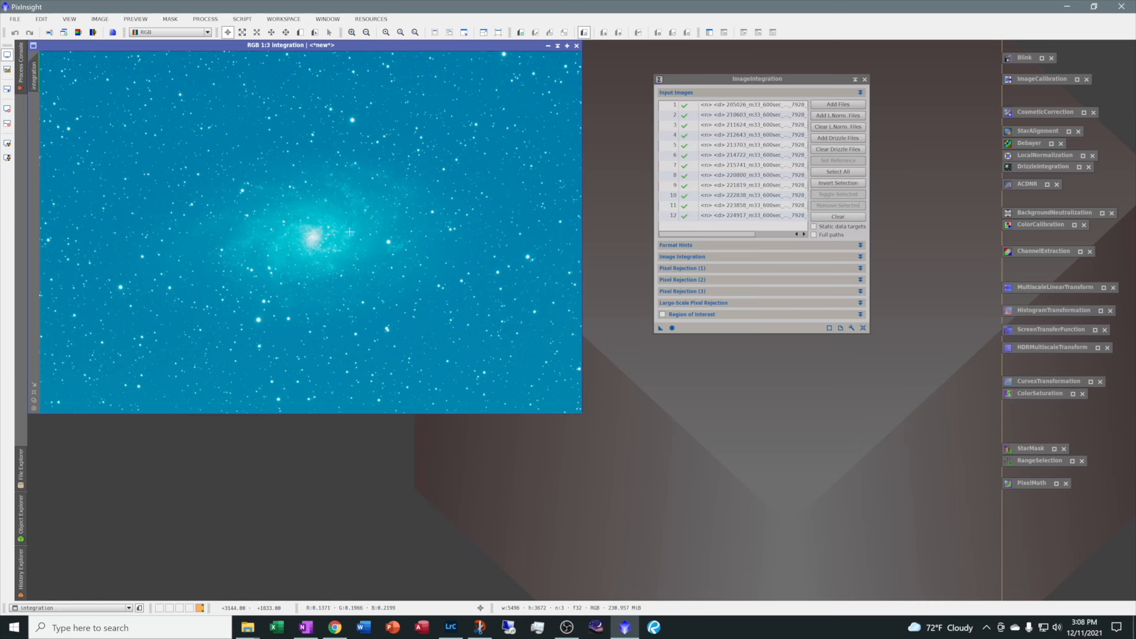
Step: Clear the input images from ImageIntegration and minimize its window
{"action": "left_click", "coordinate": [842, 220]}
{"action": "left_click", "coordinate": [841, 220]}
{"action": "left_click", "coordinate": [856, 79]}
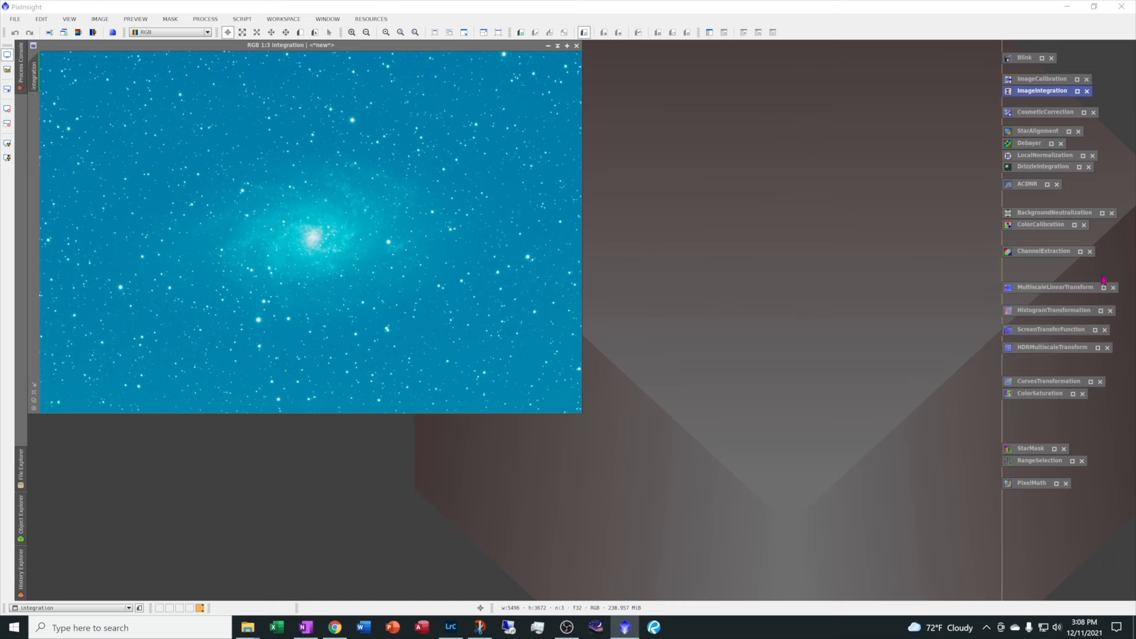
Step: Open DrizzleIntegration and add all .xdrz drizzle data files from the Light_Cal_CC_Deb_Apr_Reg-LocNorm-Driz folder
{"action": "double_click", "coordinate": [1081, 168]}
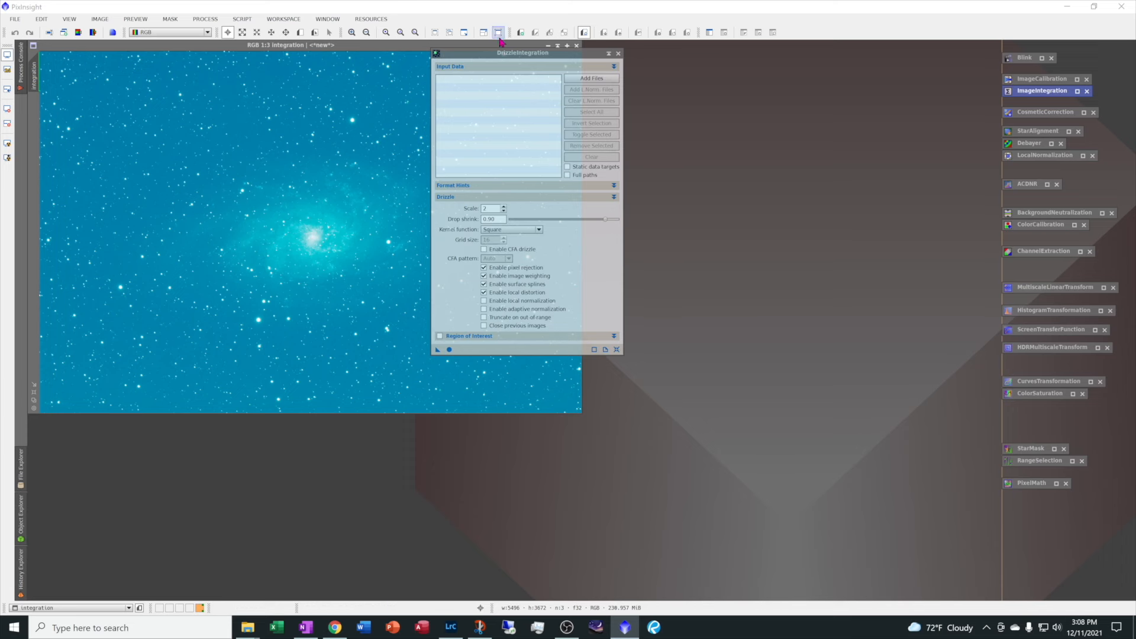
{"action": "left_click_drag", "start_coordinate": [492, 57], "coordinate": [702, 110]}
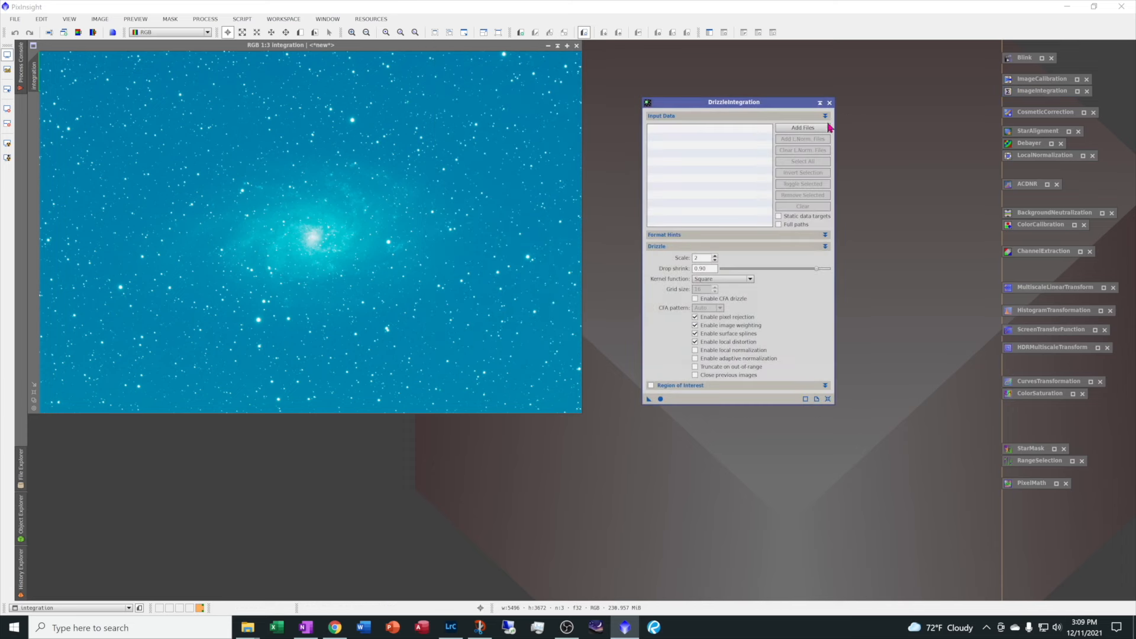
{"action": "left_click", "coordinate": [806, 128]}
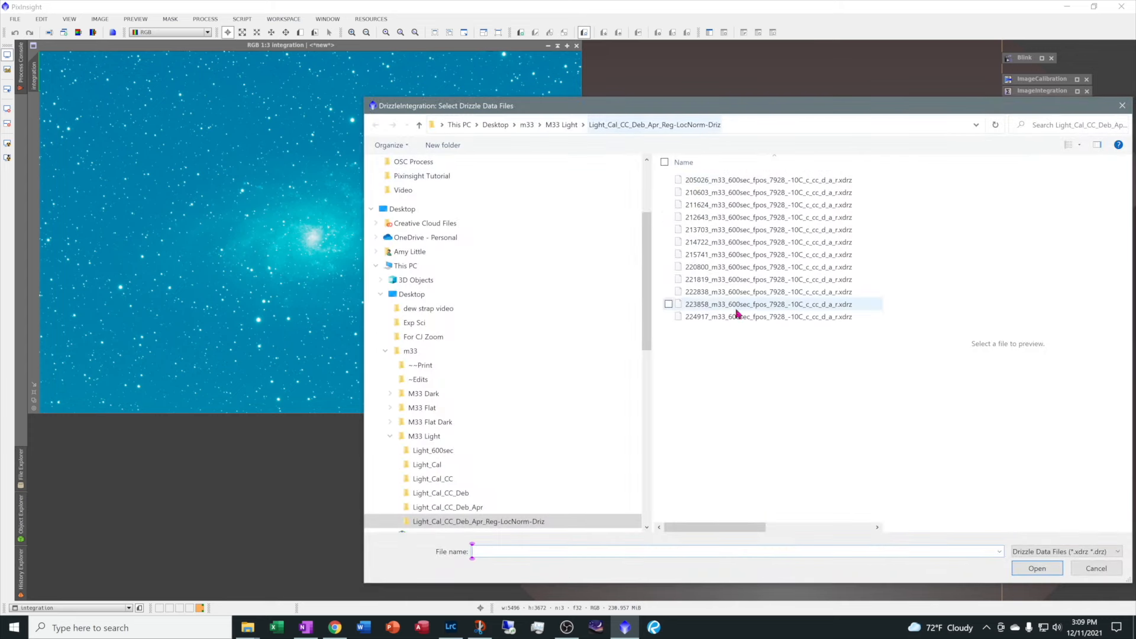
{"action": "left_click_drag", "start_coordinate": [761, 363], "coordinate": [722, 181]}
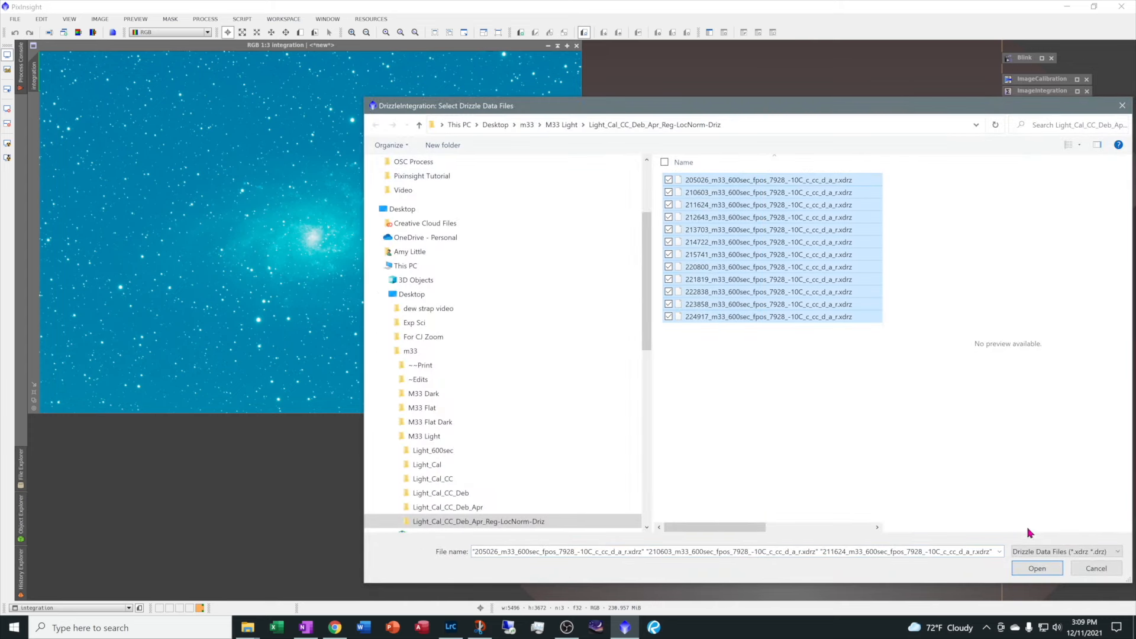
{"action": "left_click", "coordinate": [1037, 569]}
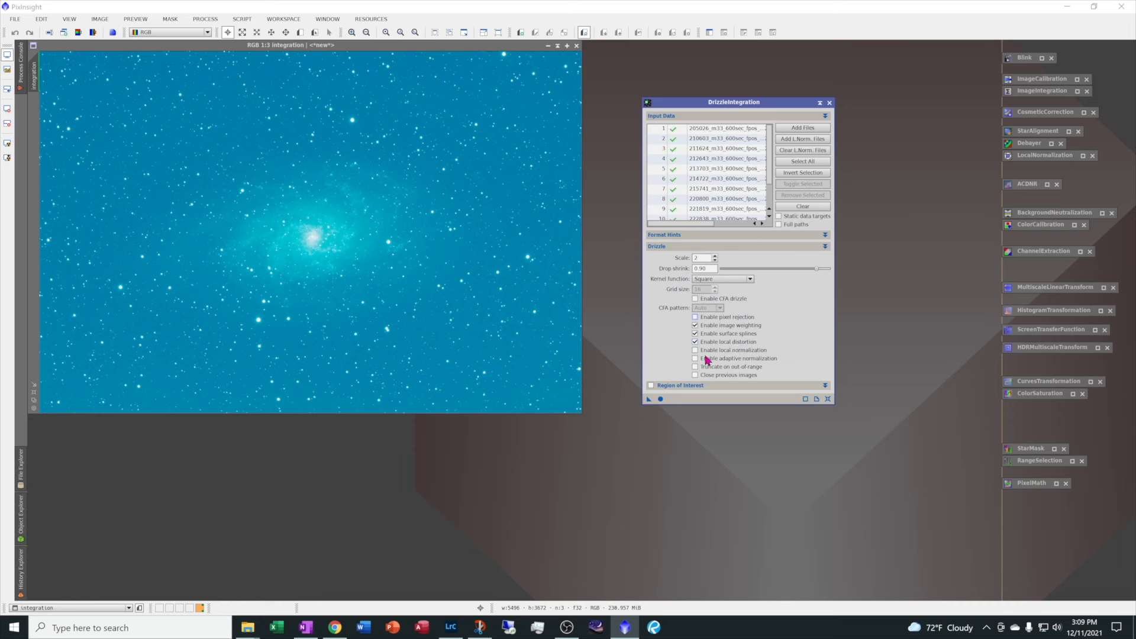
Step: Turn off pixel rejection, enable local normalization, and add the matching local normalization files for all drizzle frames
{"action": "mouse_move", "coordinate": [767, 363]}
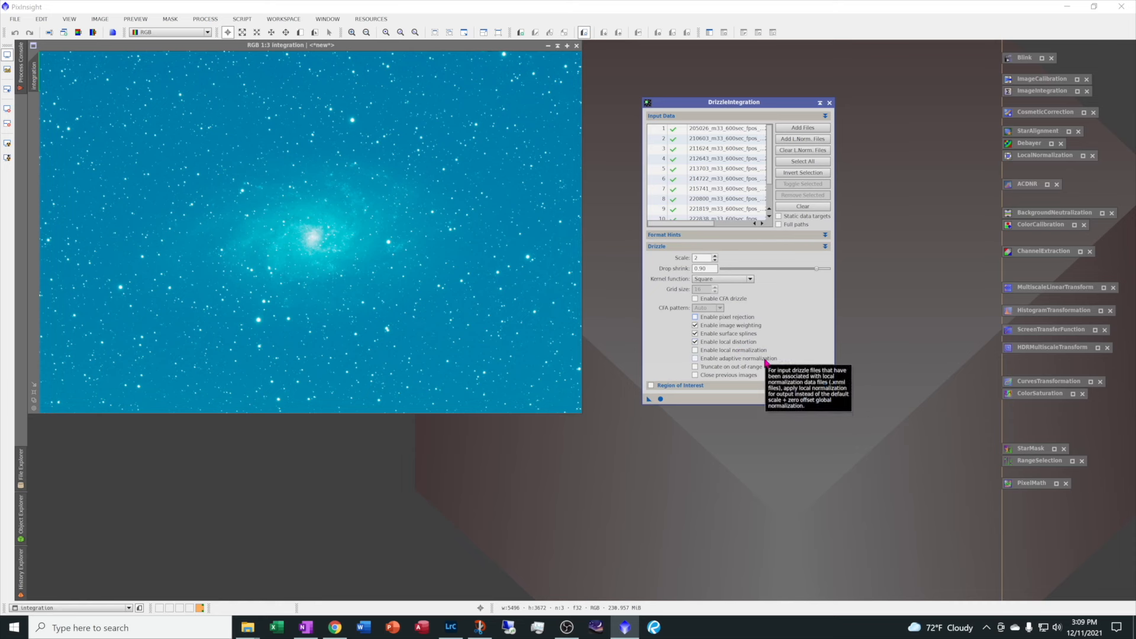
{"action": "left_click", "coordinate": [695, 352]}
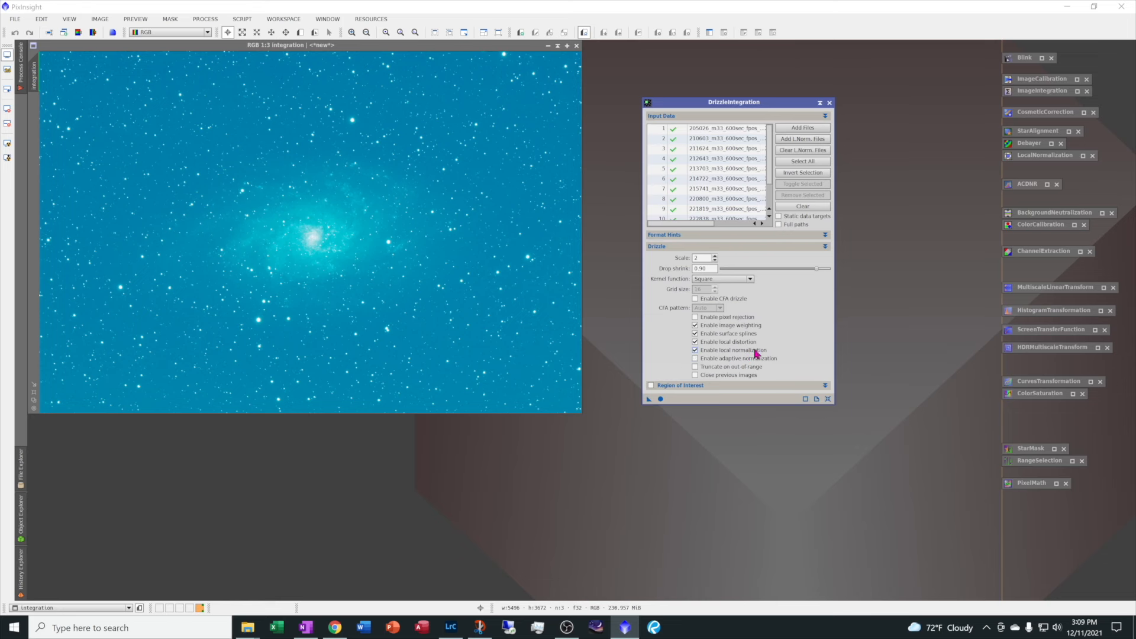
{"action": "left_click", "coordinate": [800, 141]}
{"action": "left_click_drag", "start_coordinate": [800, 359], "coordinate": [755, 185]}
{"action": "left_click", "coordinate": [1037, 568]}
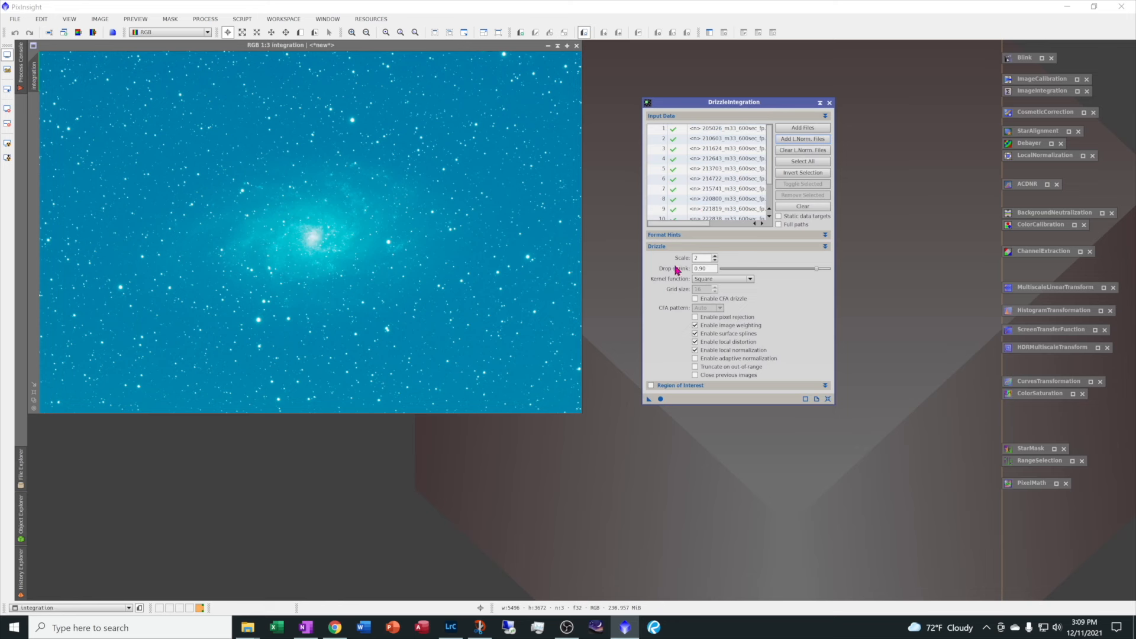
Step: Run DrizzleIntegration and check its outcome in the process console
{"action": "left_click", "coordinate": [660, 399]}
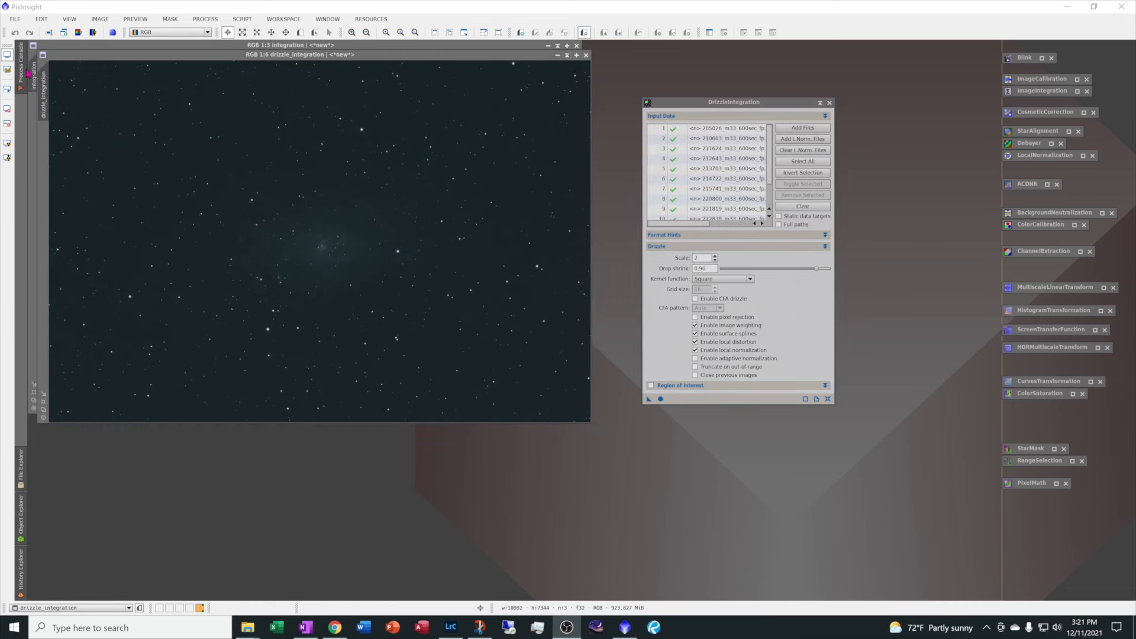
{"action": "left_click", "coordinate": [23, 73]}
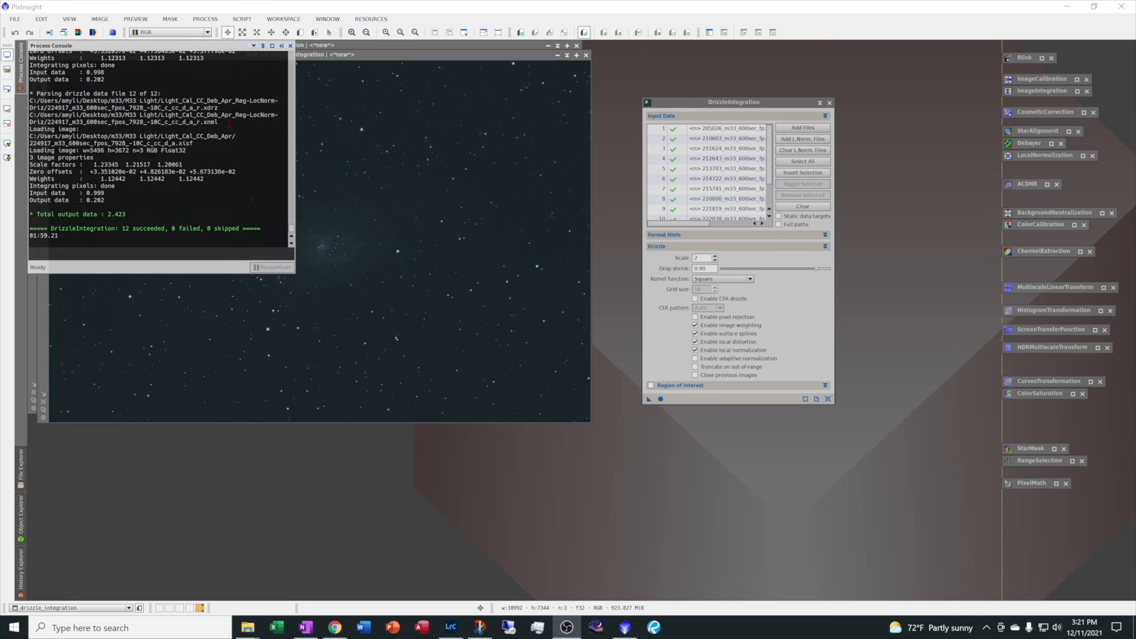
Step: Auto-stretch the display of the drizzle_integration image and minimize the DrizzleIntegration window
{"action": "left_click", "coordinate": [327, 56]}
{"action": "left_click_drag", "start_coordinate": [327, 56], "coordinate": [379, 111]}
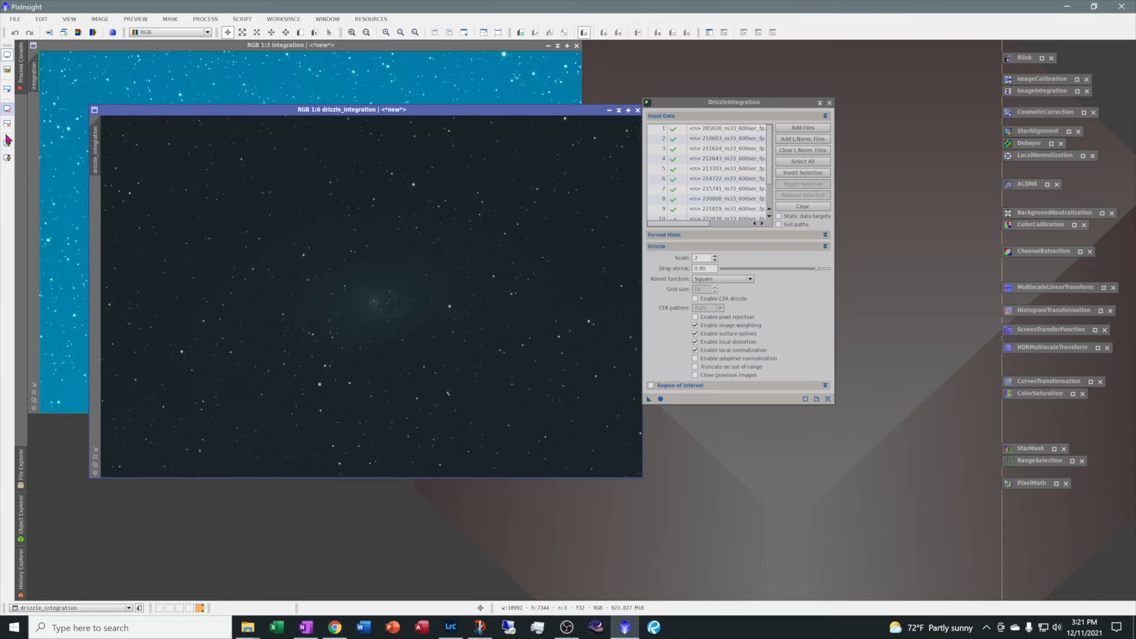
{"action": "key", "text": "ctrl+a"}
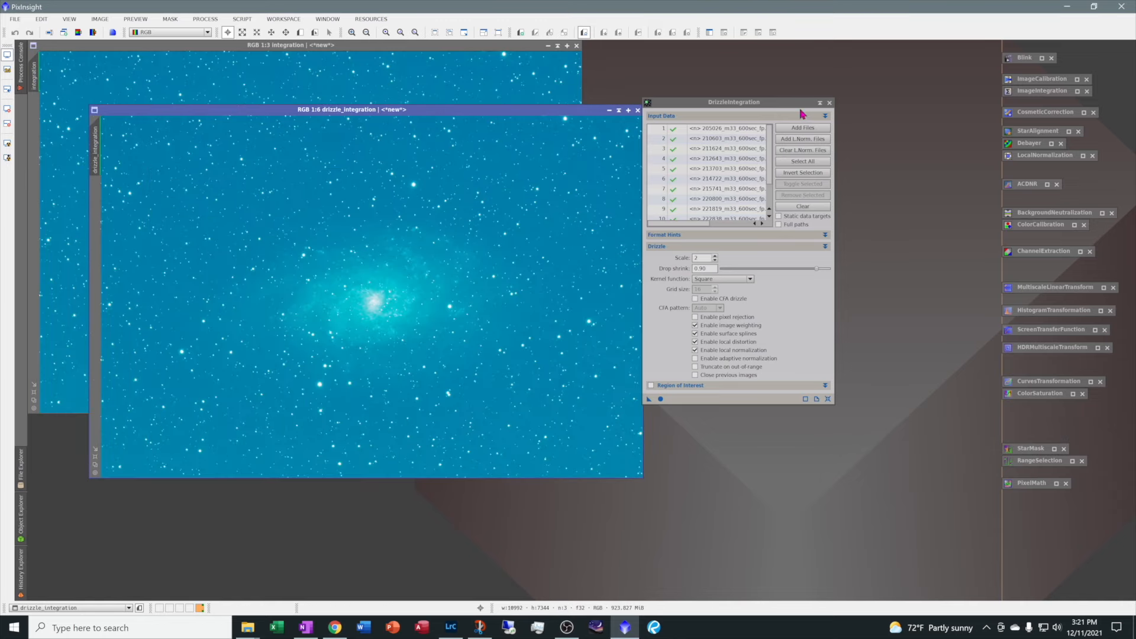
{"action": "left_click", "coordinate": [821, 103]}
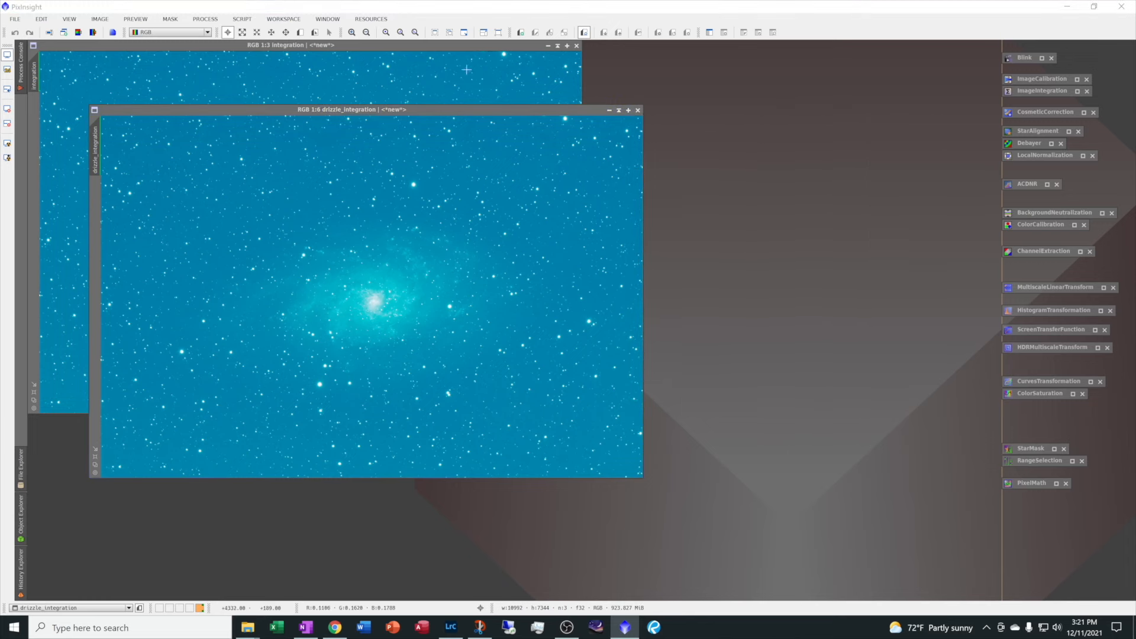
Step: Compare the galaxy core side by side in the drizzle_integration image at 3:1 and the integration image at 6:1
{"action": "left_click_drag", "start_coordinate": [364, 116], "coordinate": [660, 50]}
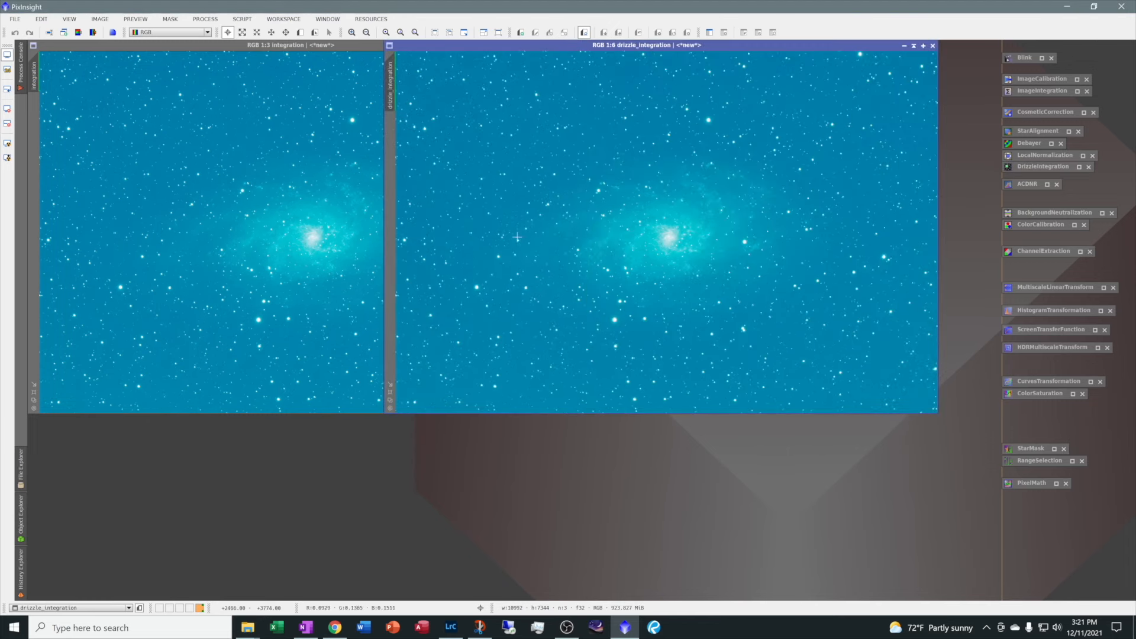
{"action": "scroll", "coordinate": [655, 234], "scroll_direction": "up", "scroll_amount": 3}
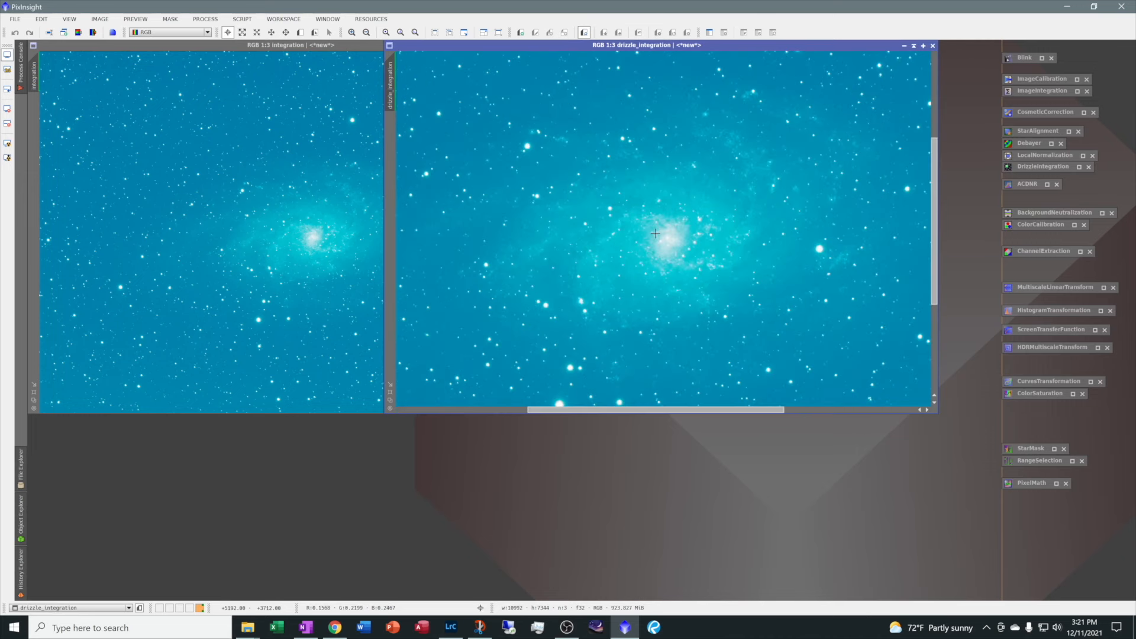
{"action": "scroll", "coordinate": [656, 234], "scroll_direction": "up", "scroll_amount": 4}
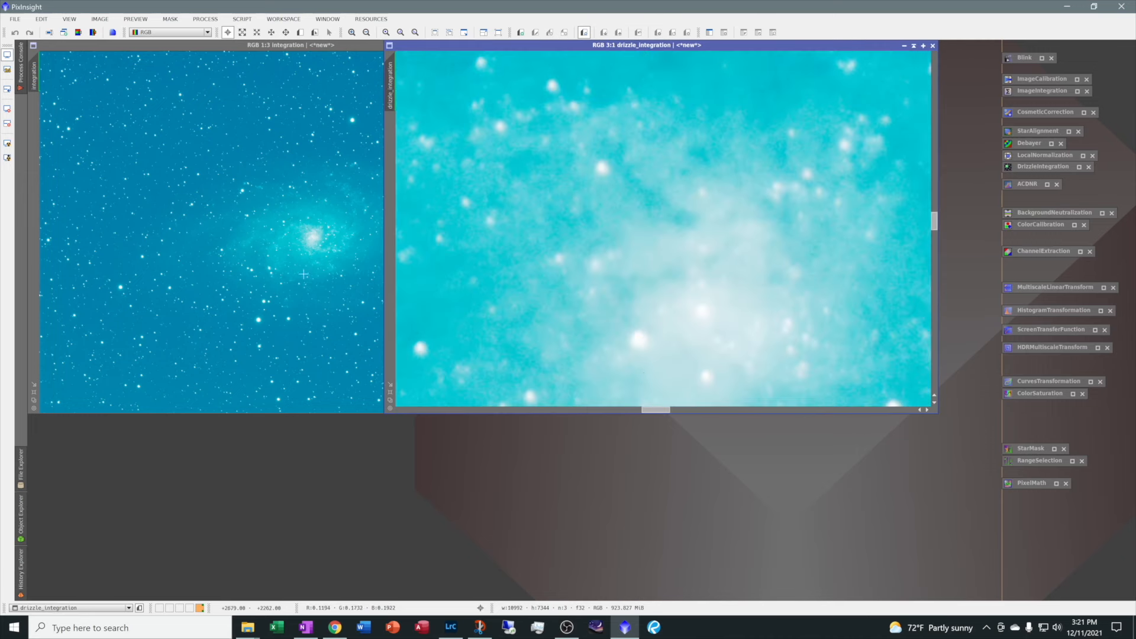
{"action": "left_click", "coordinate": [266, 46]}
{"action": "scroll", "coordinate": [316, 250], "scroll_direction": "down", "scroll_amount": 2}
{"action": "scroll", "coordinate": [316, 250], "scroll_direction": "up", "scroll_amount": 8}
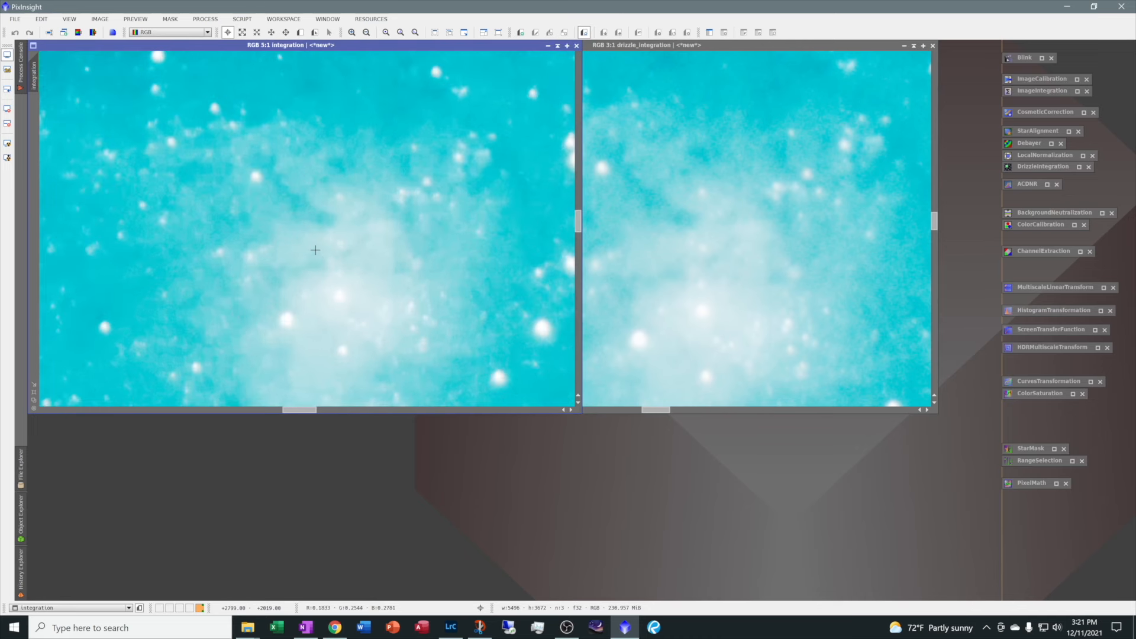
{"action": "scroll", "coordinate": [315, 252], "scroll_direction": "up", "scroll_amount": 1}
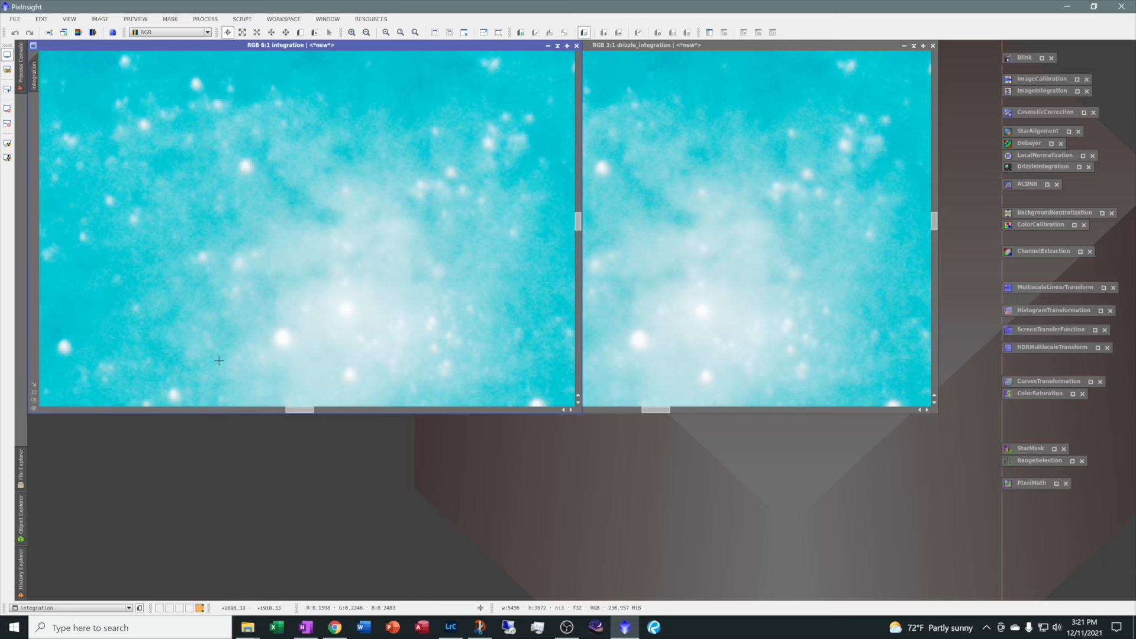
{"action": "left_click", "coordinate": [656, 410]}
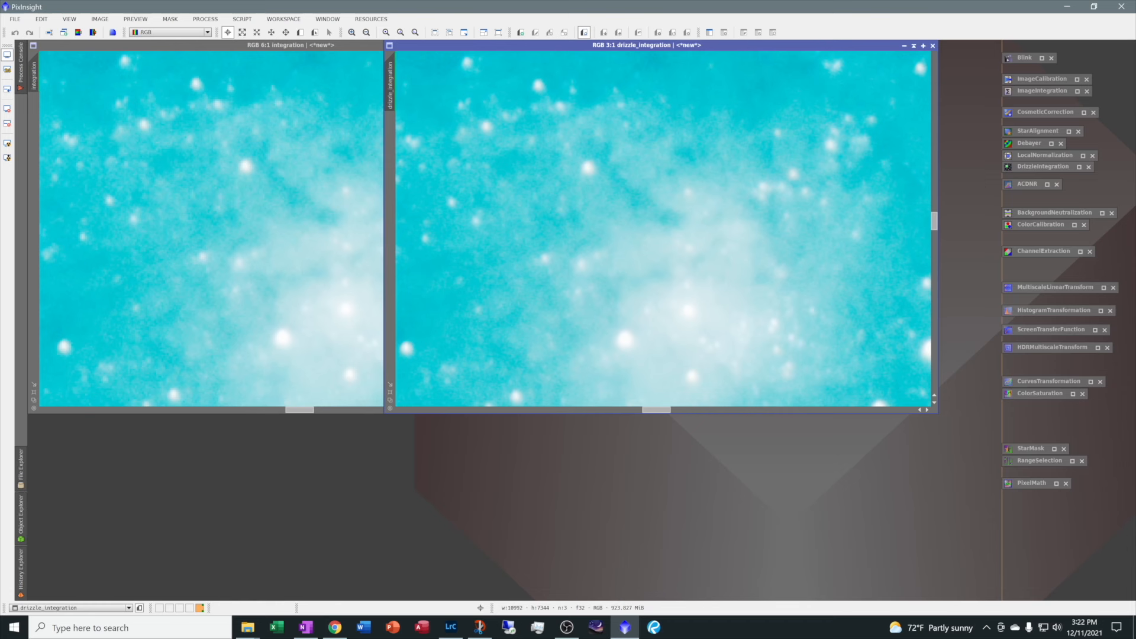
{"action": "left_click", "coordinate": [64, 54]}
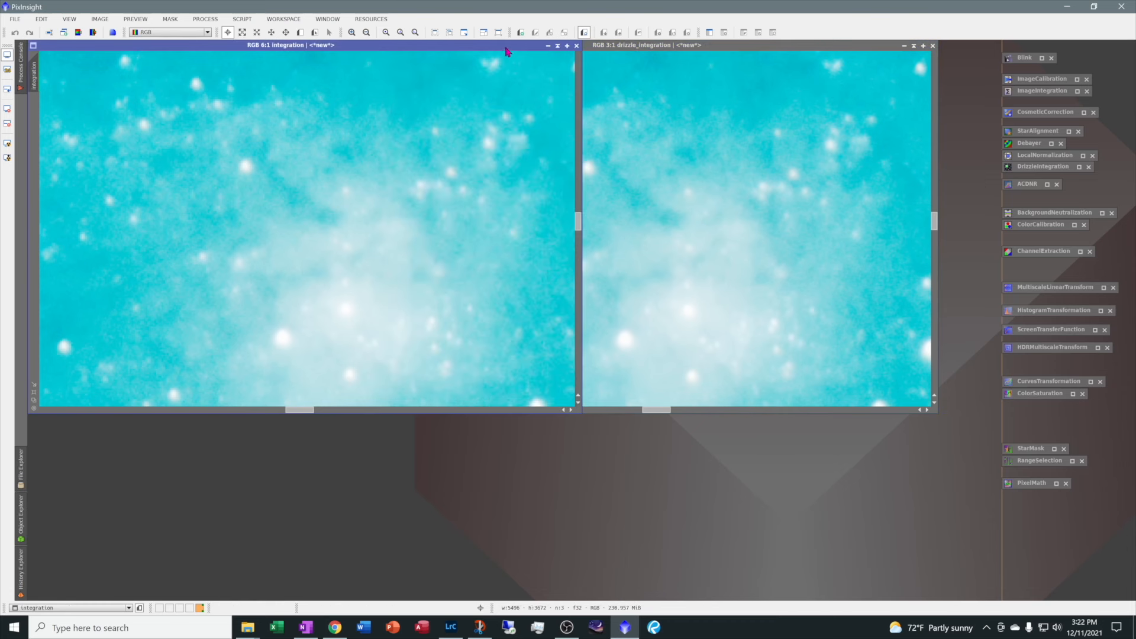
Step: Close the non-drizzled integration image and refit the drizzle_integration window to show the whole galaxy
{"action": "left_click", "coordinate": [577, 46]}
{"action": "left_click_drag", "start_coordinate": [579, 51], "coordinate": [343, 88]}
{"action": "left_click", "coordinate": [435, 32]}
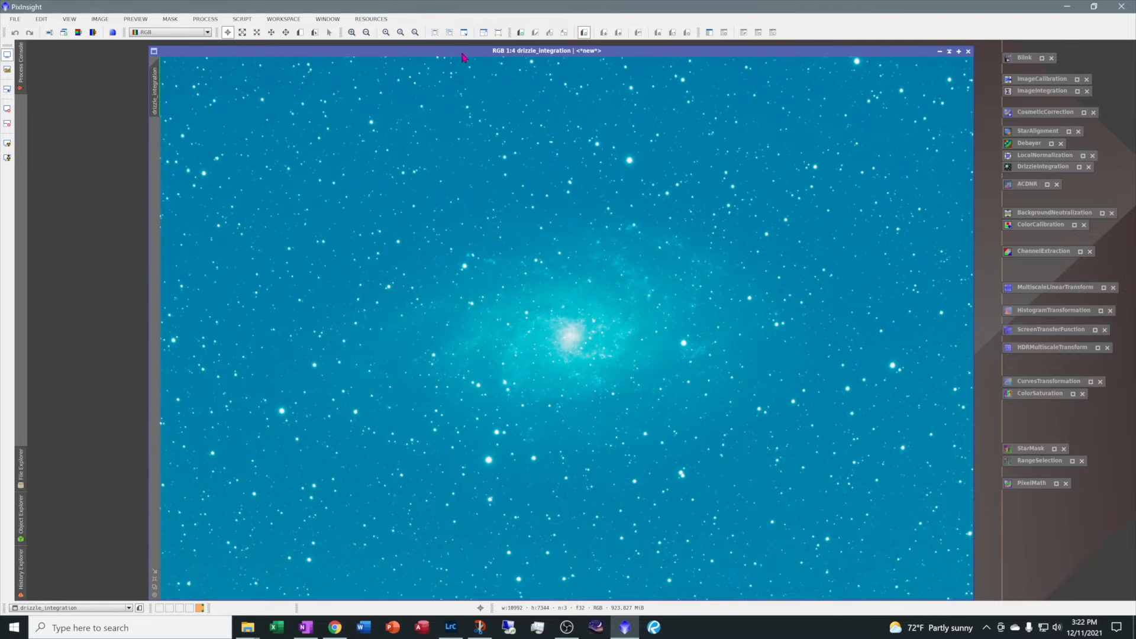
Step: Rename the drizzle_integration image's identifier to m33 and reposition its window in the workspace
{"action": "right_click", "coordinate": [155, 87]}
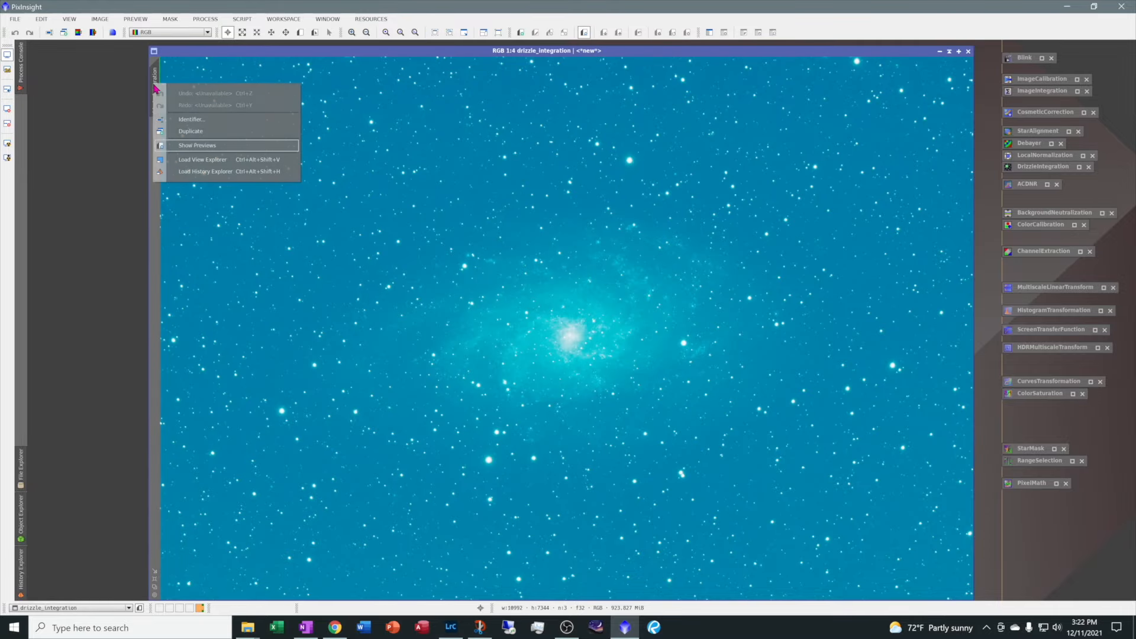
{"action": "left_click", "coordinate": [192, 121]}
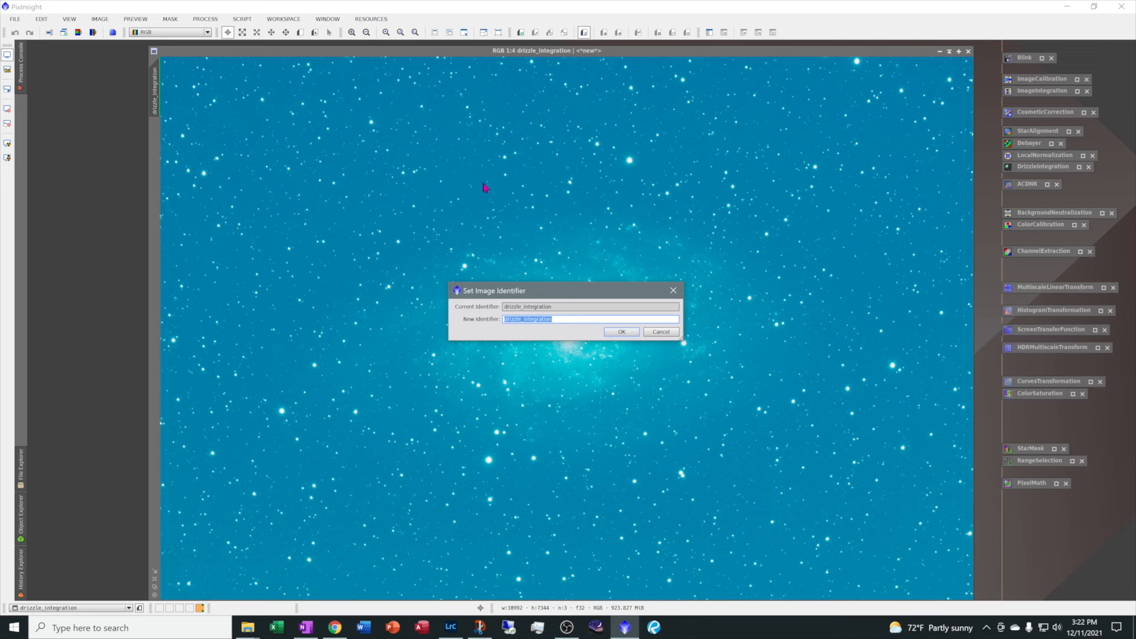
{"action": "type", "text": "m33"}
{"action": "left_click", "coordinate": [621, 332]}
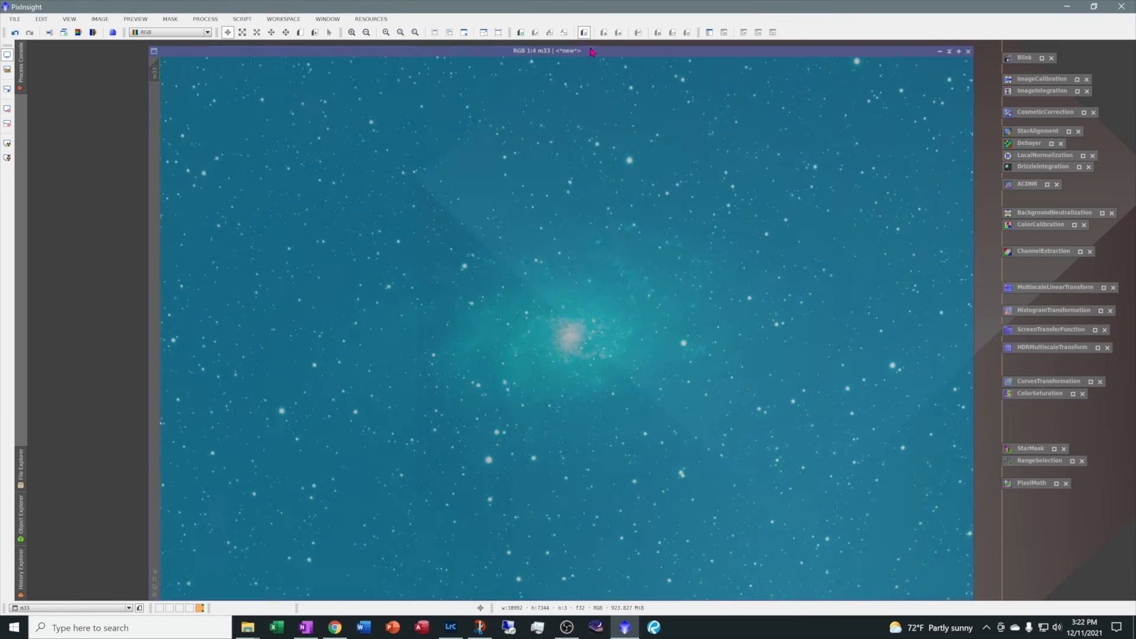
{"action": "left_click_drag", "start_coordinate": [611, 61], "coordinate": [498, 53]}
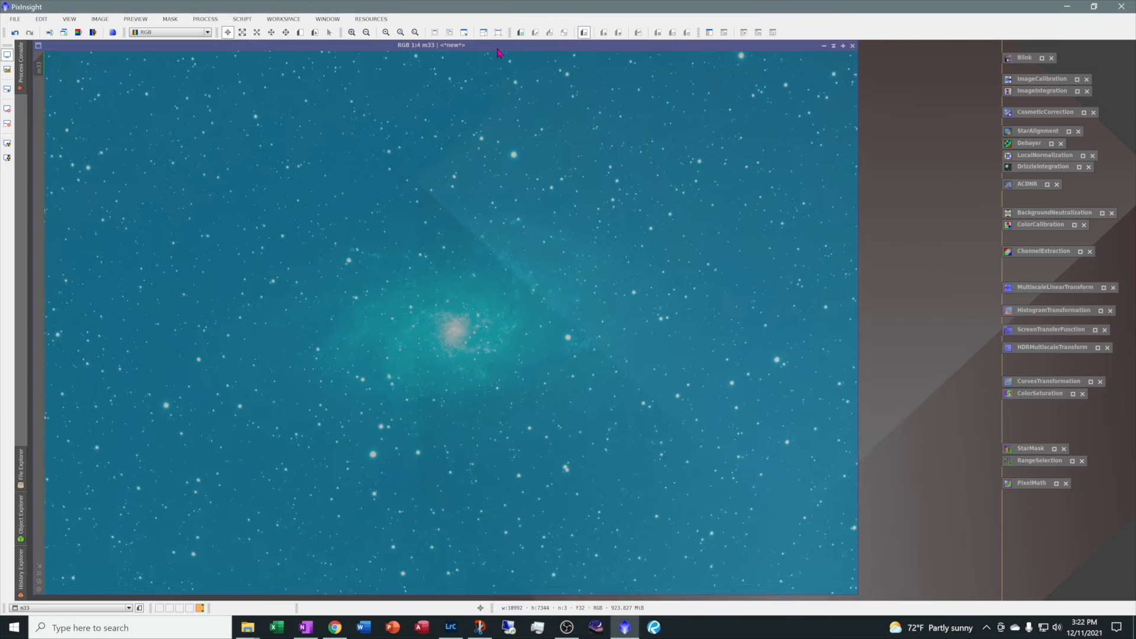